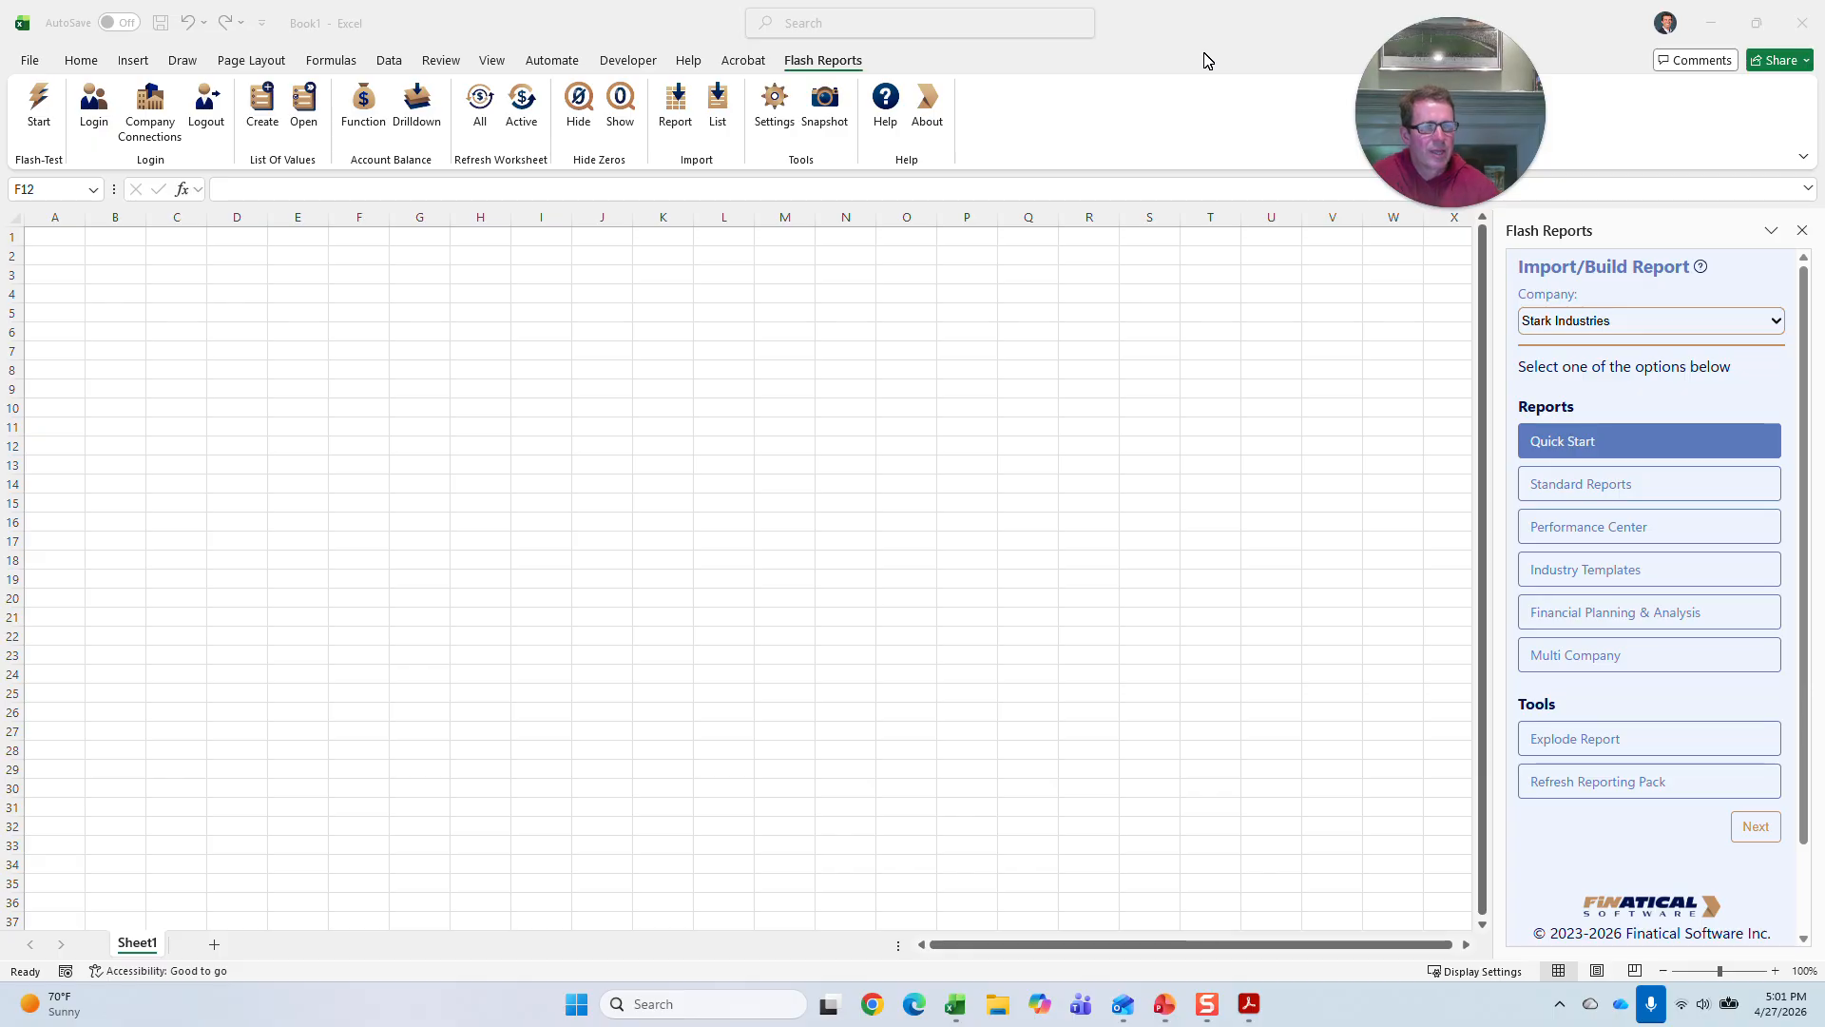
# - Start a Multi Company Profit And Loss report for Stark Industries with the Last Year period
pyautogui.click(1615, 657)
pyautogui.click(1754, 827)
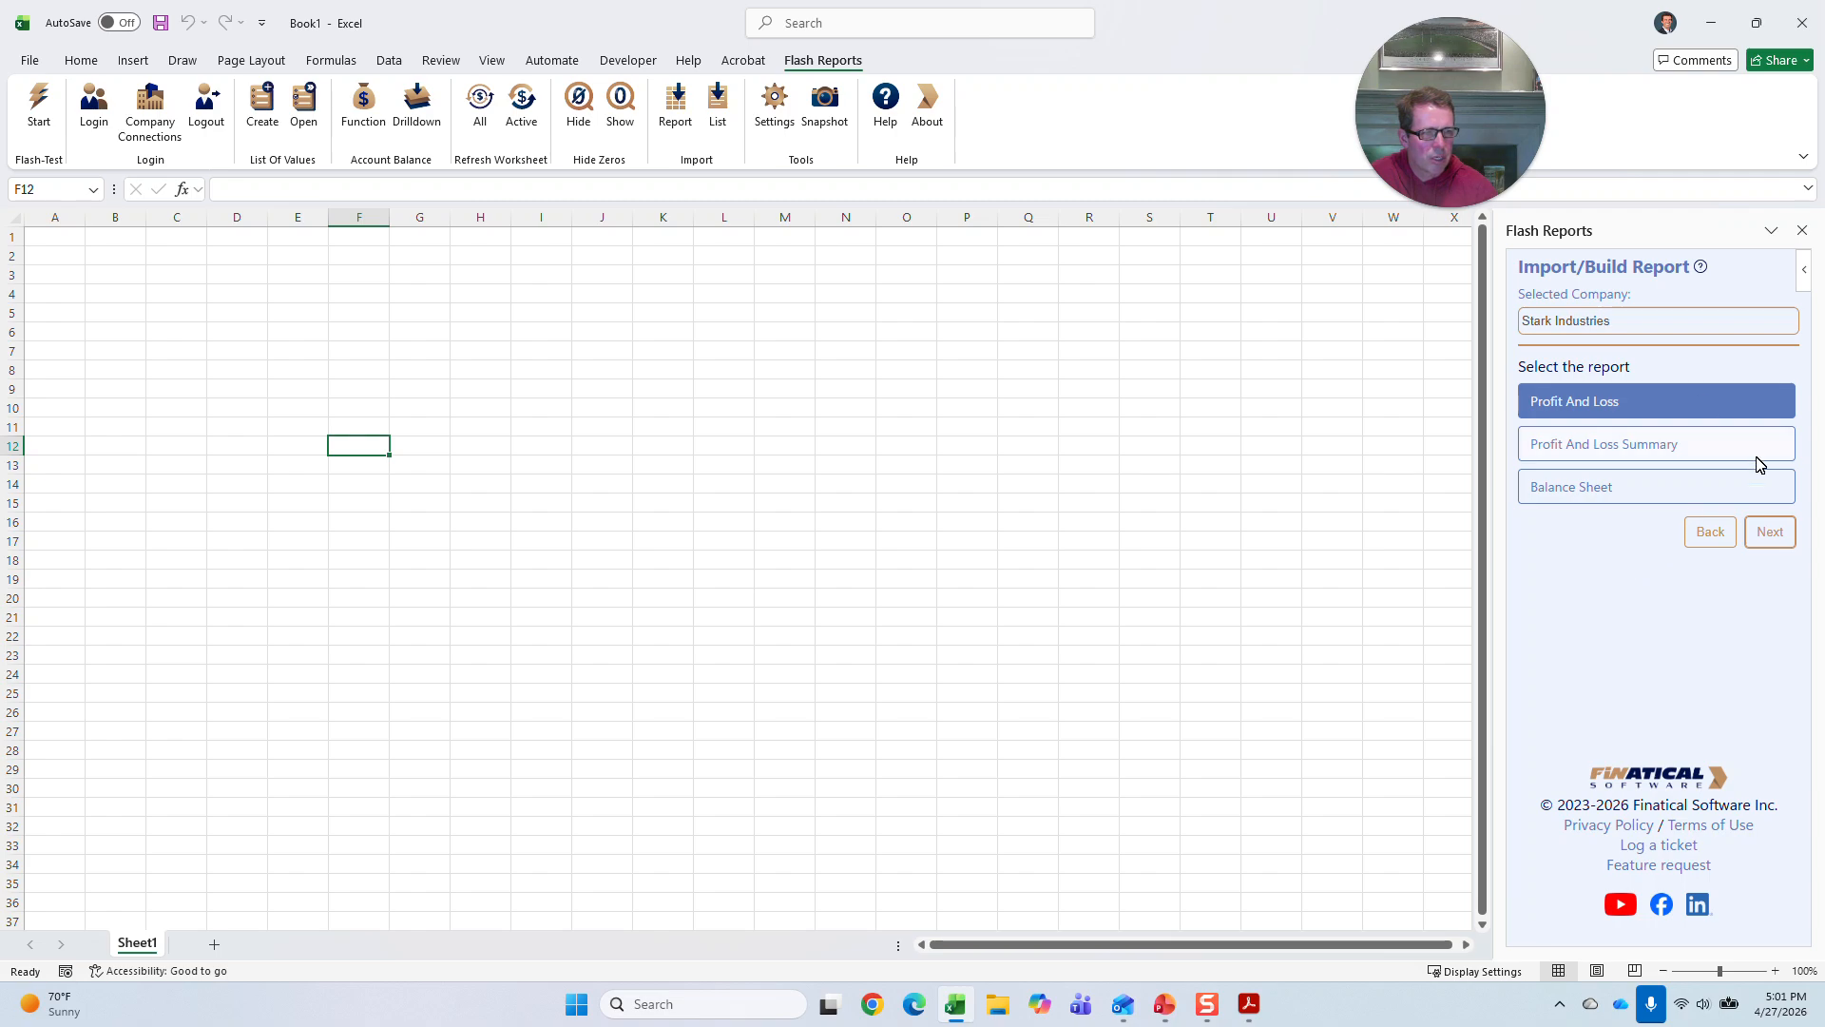
pyautogui.click(1774, 532)
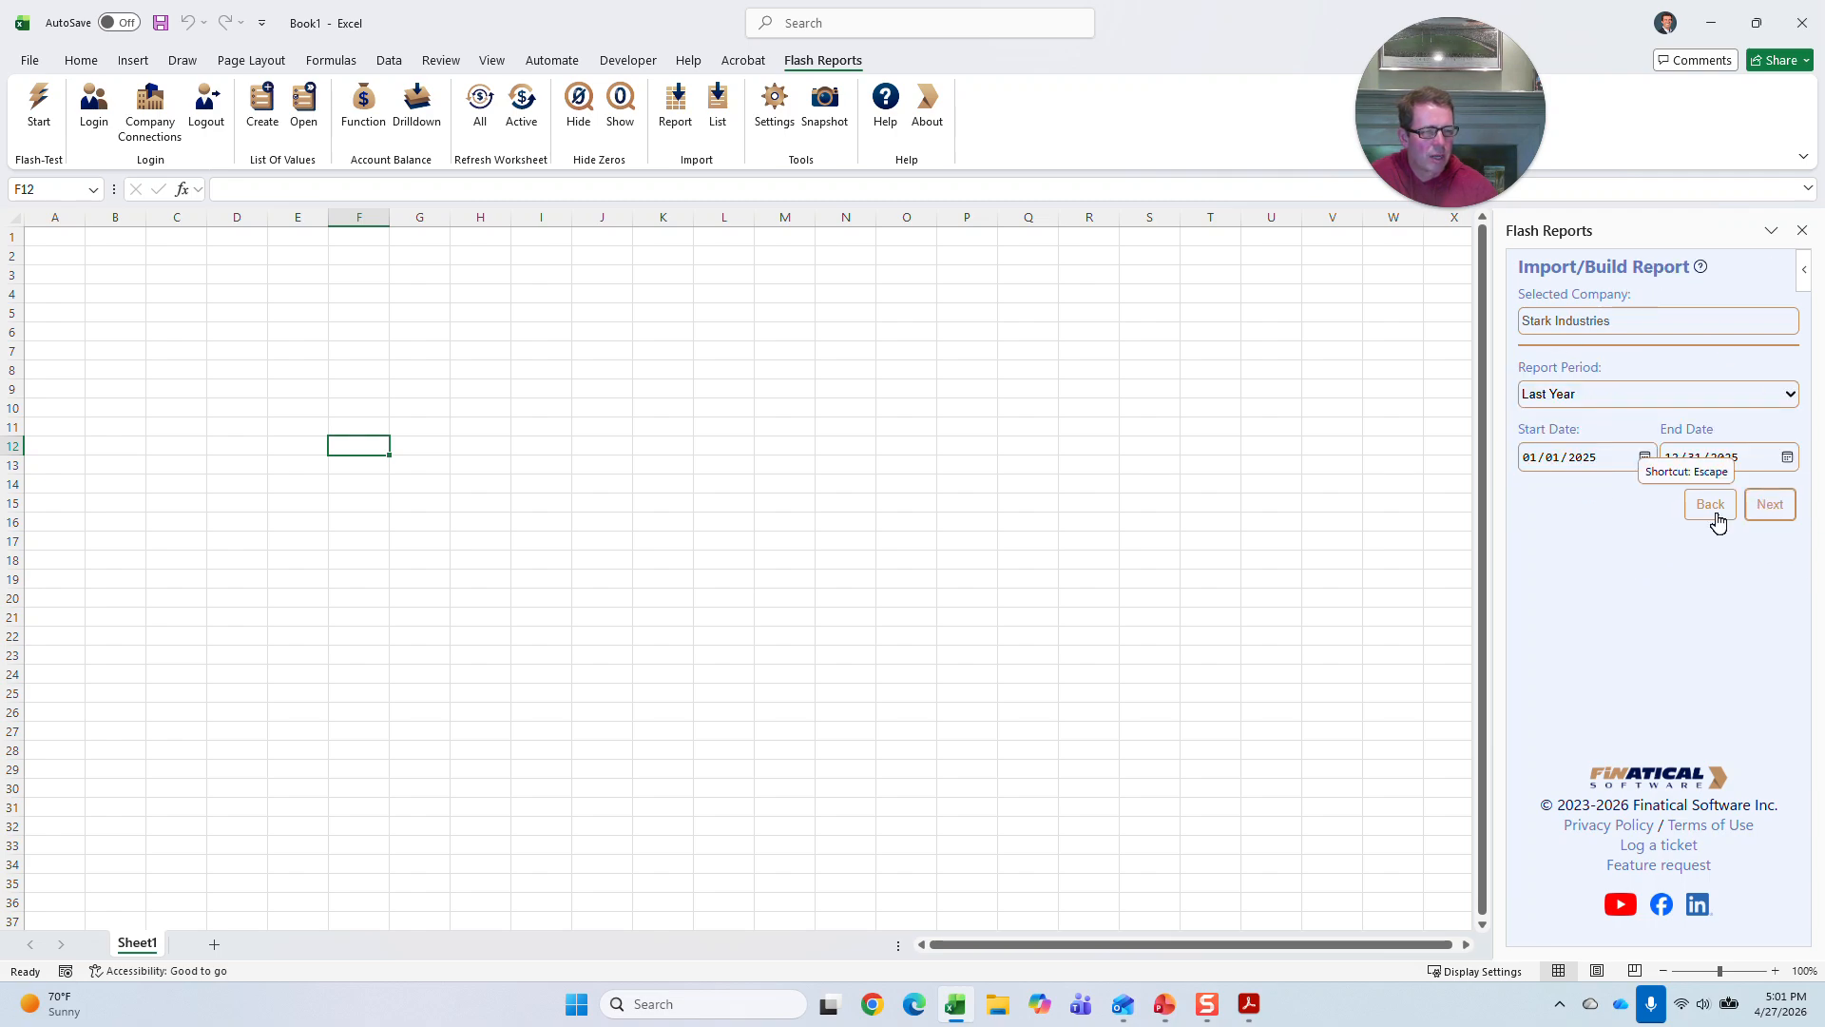
pyautogui.click(1770, 507)
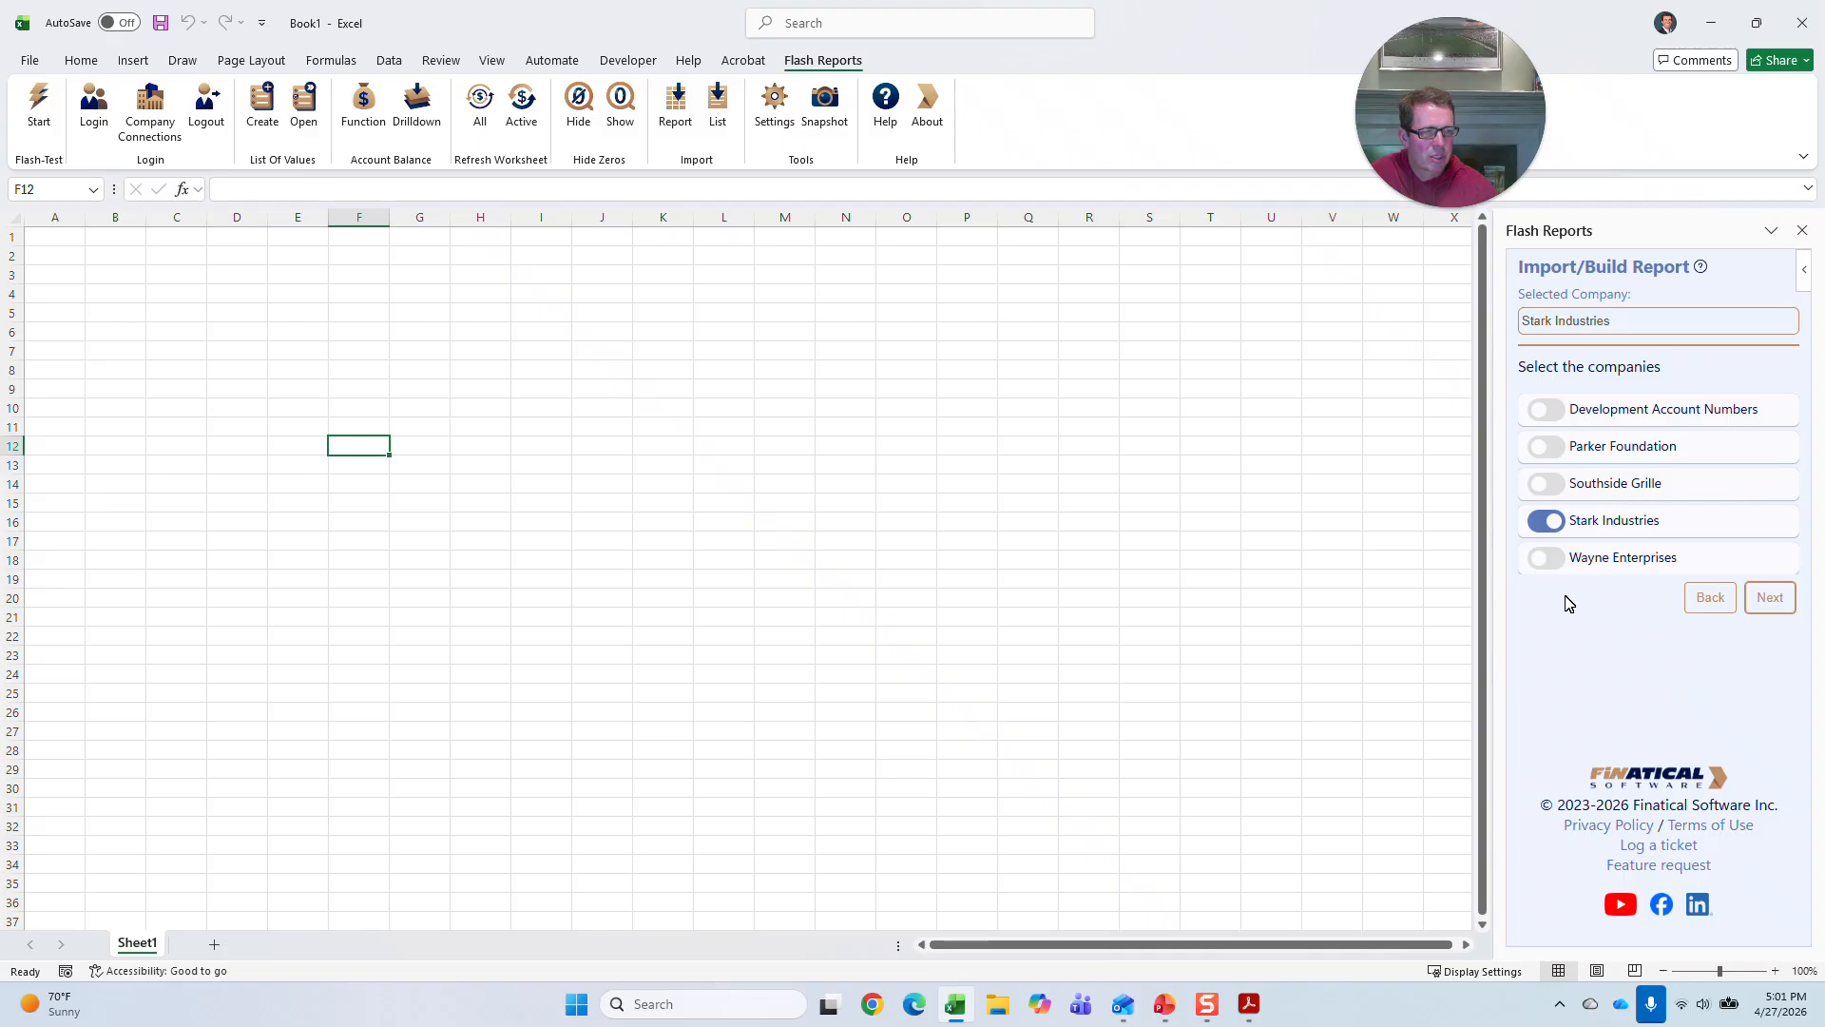
# - Include Wayne Enterprises and Parker Foundation alongside Stark Industries, and generate the report with the default options
pyautogui.click(1547, 560)
pyautogui.click(1549, 447)
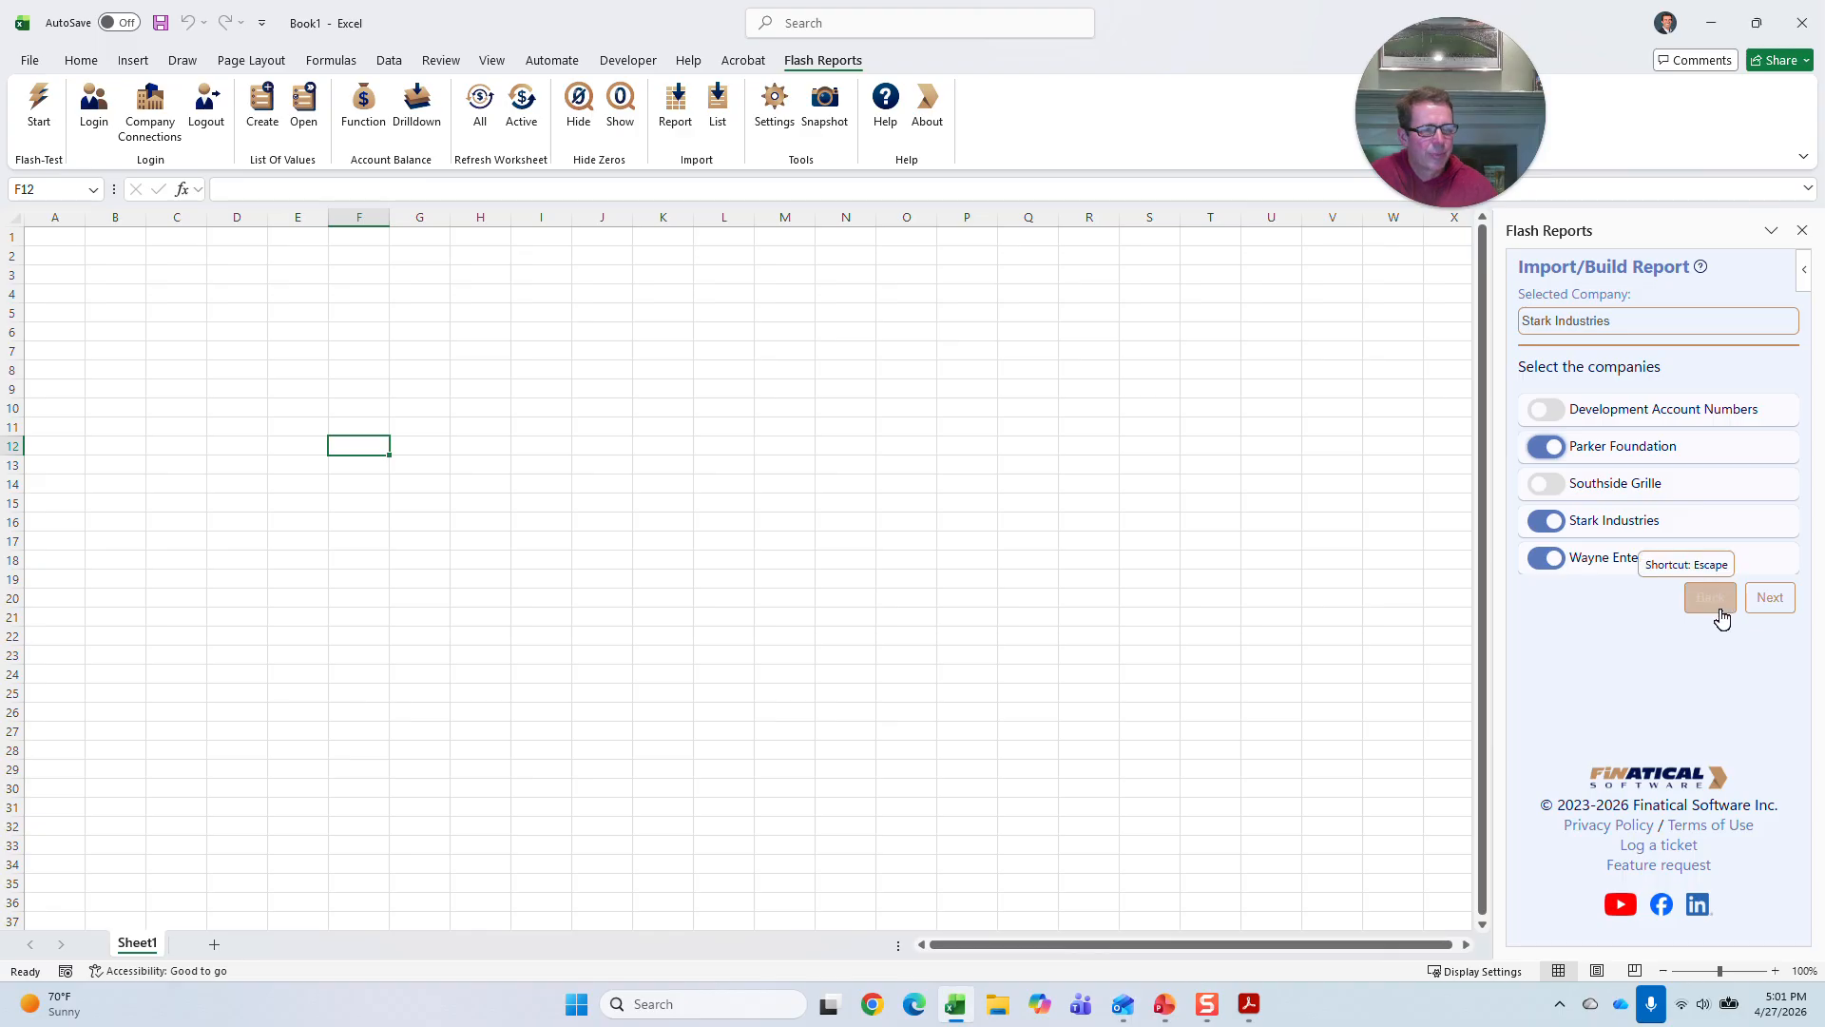
pyautogui.click(1766, 598)
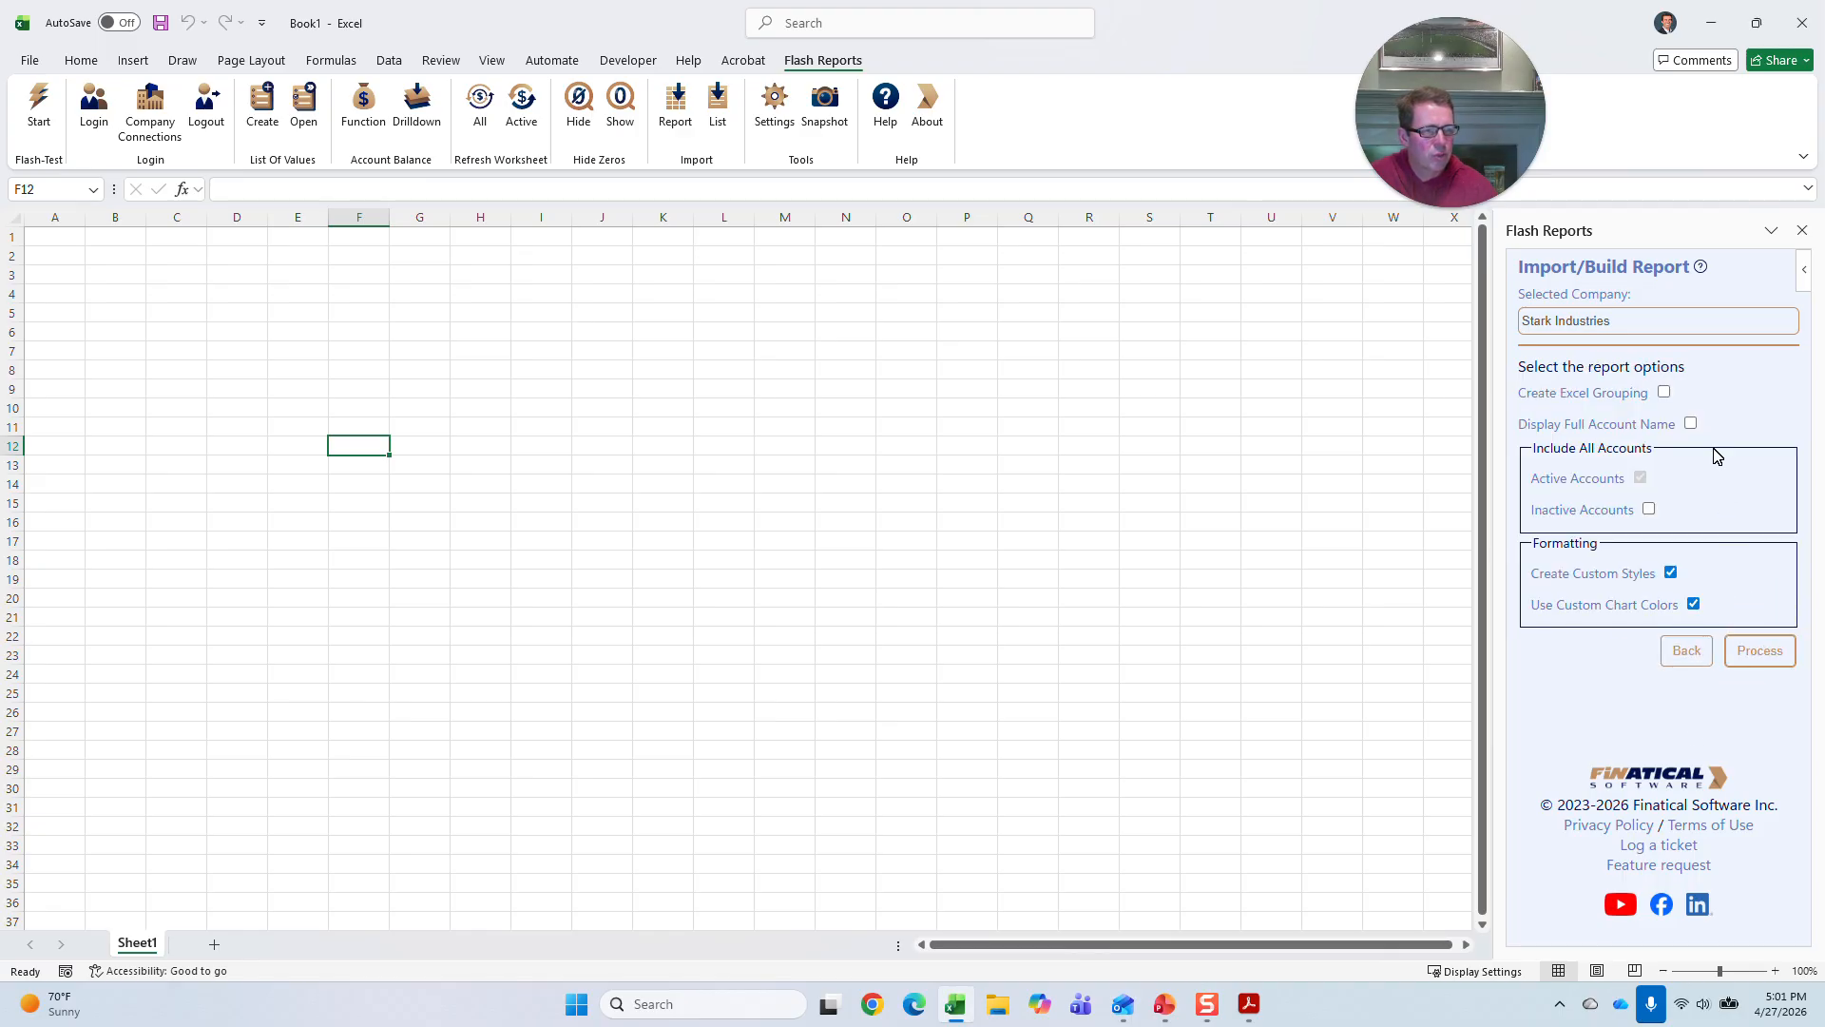
pyautogui.click(1767, 654)
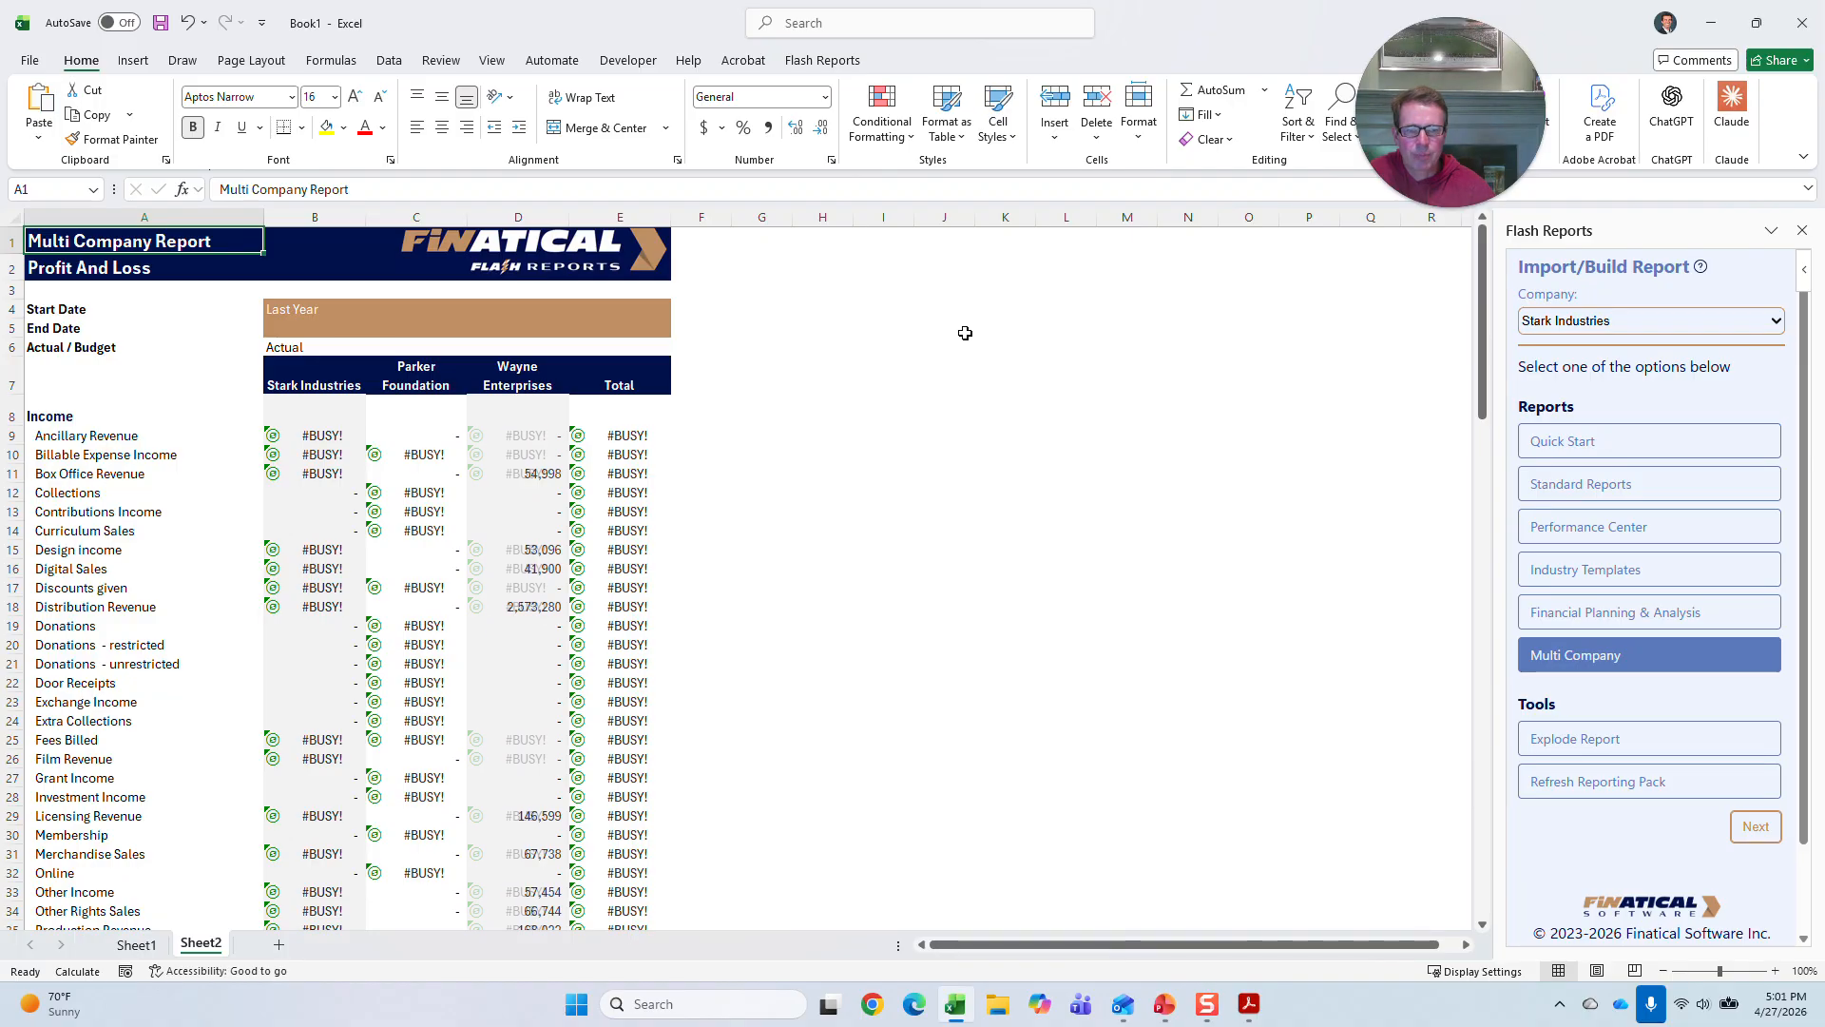
# - Inspect the company, start date and end date arguments of the ACCOUNT_BALANCE formula in Wayne Enterprises' Box Office Revenue cell
pyautogui.click(525, 473)
pyautogui.click(550, 190)
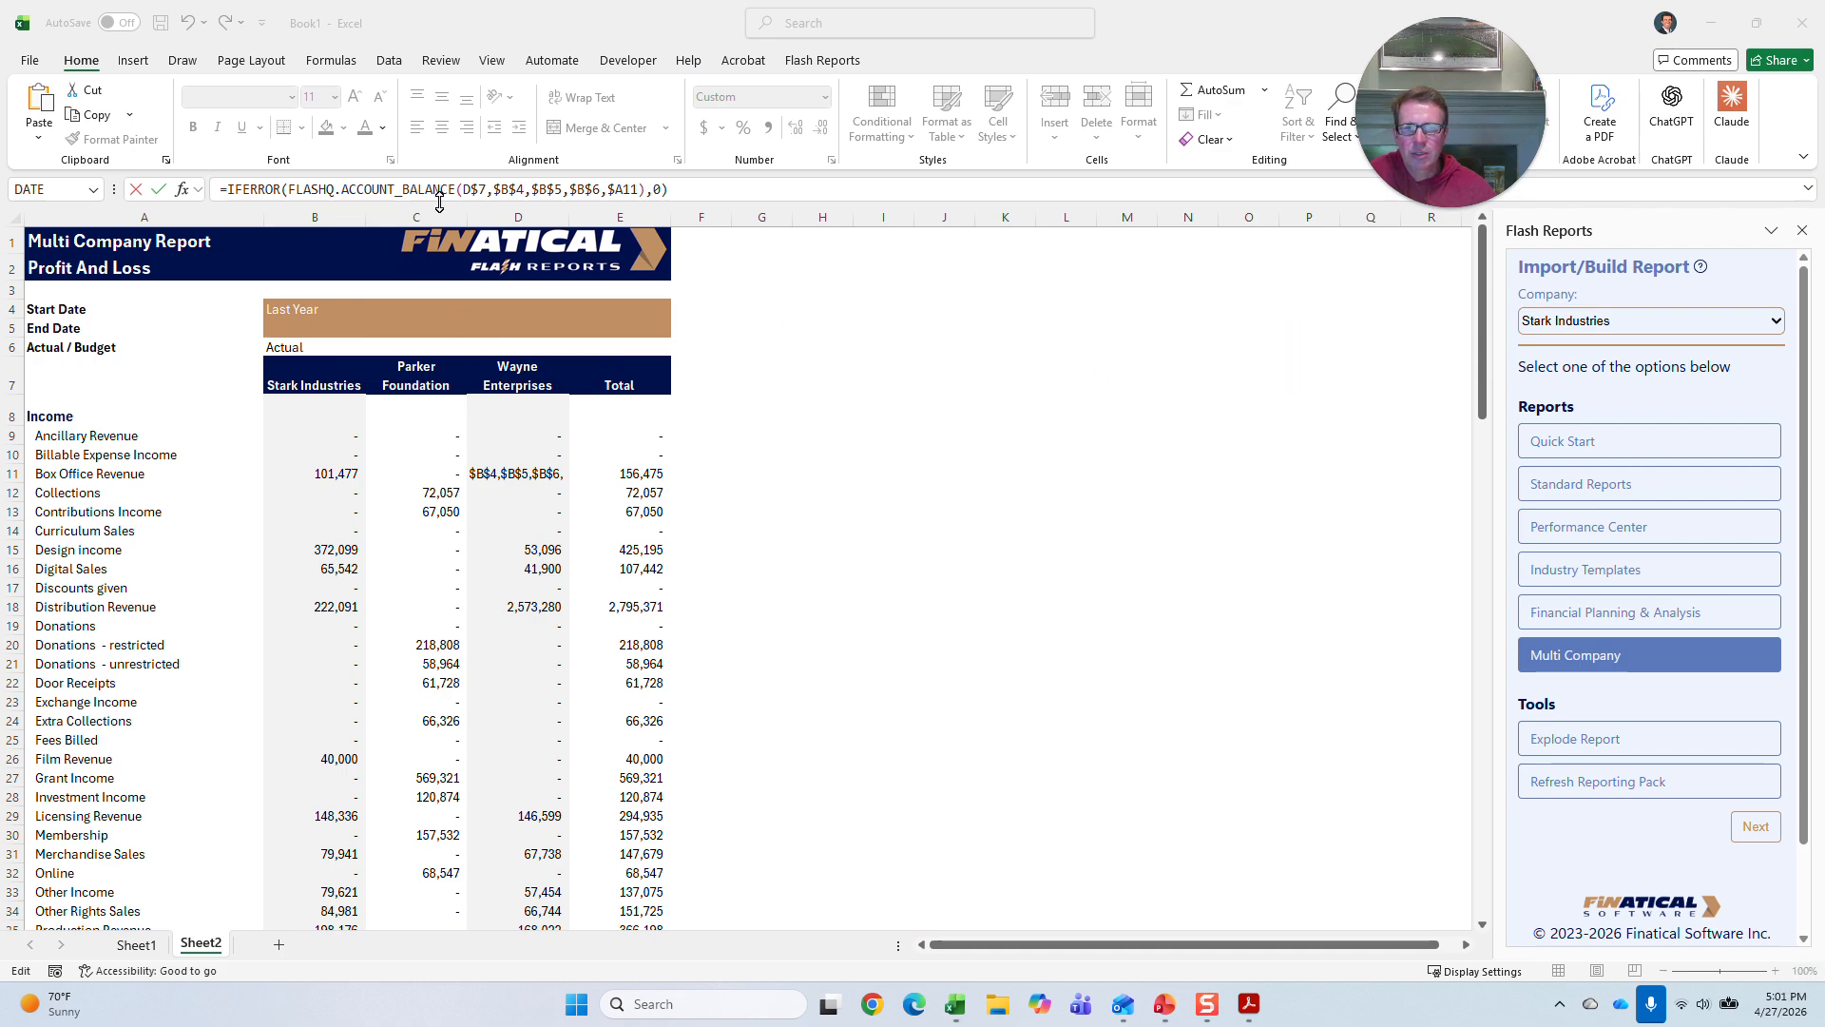
pyautogui.click(508, 189)
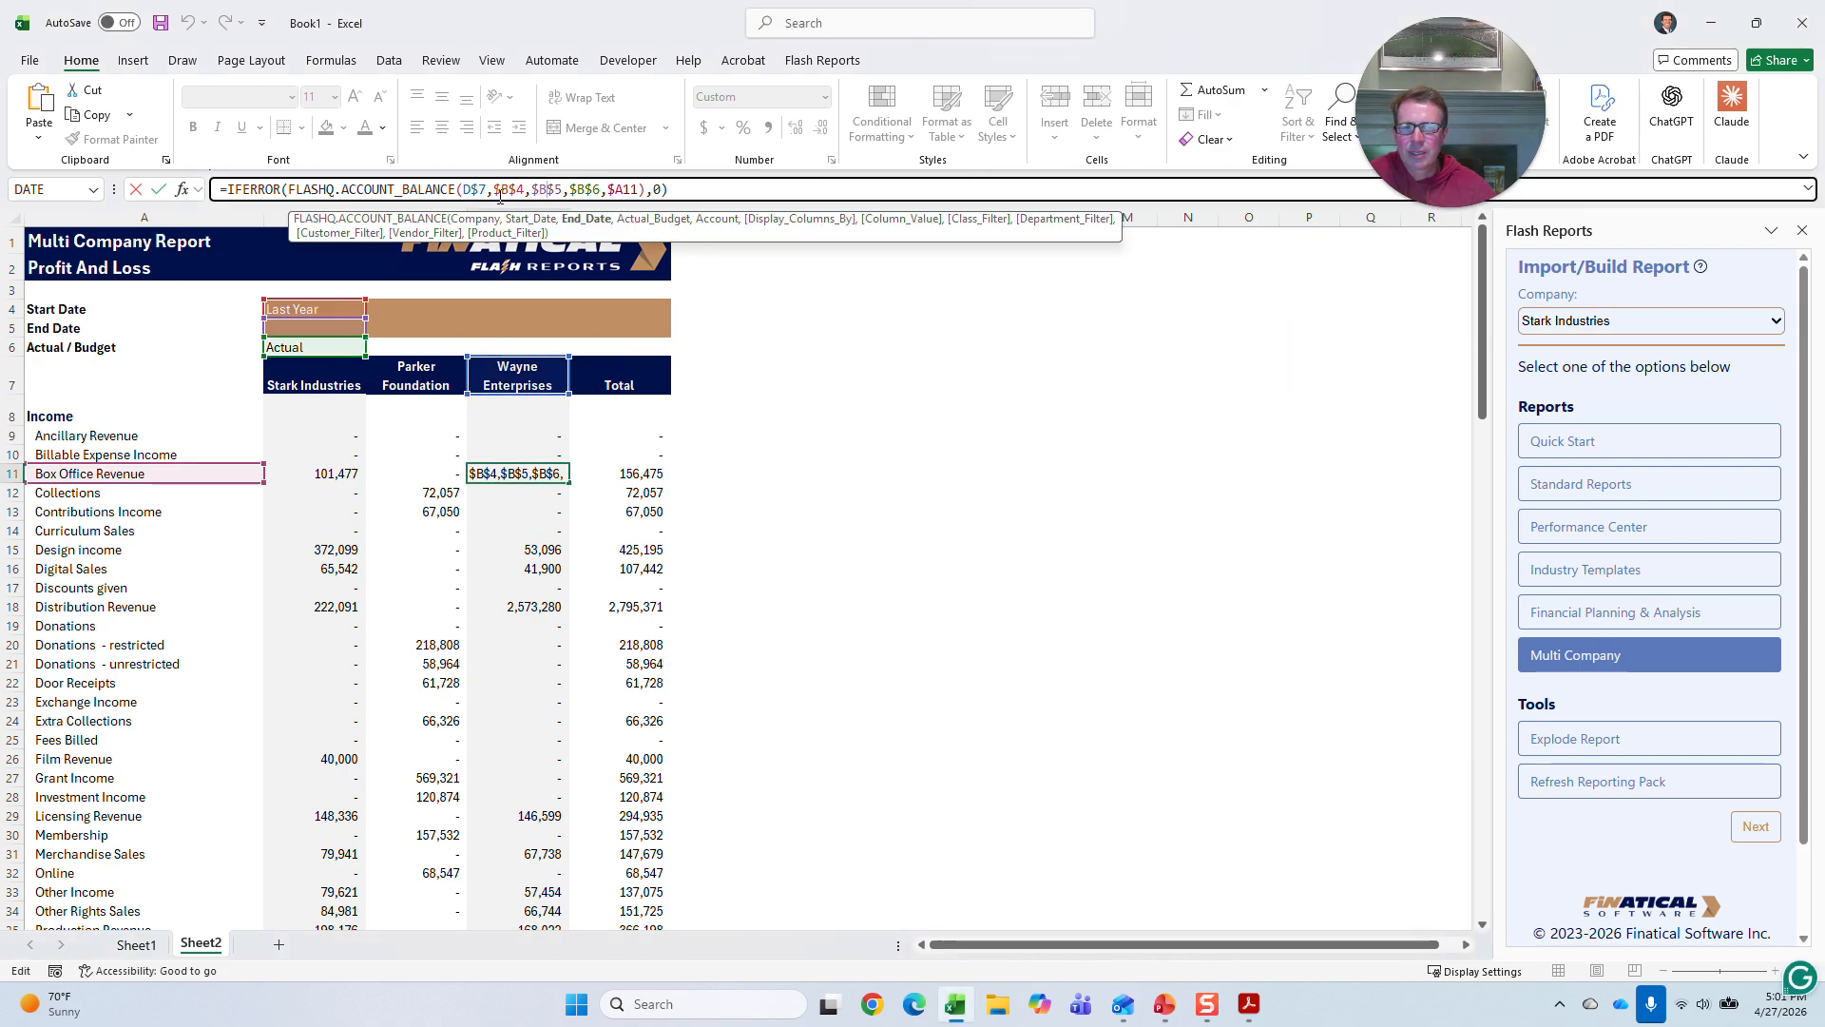
pyautogui.click(181, 190)
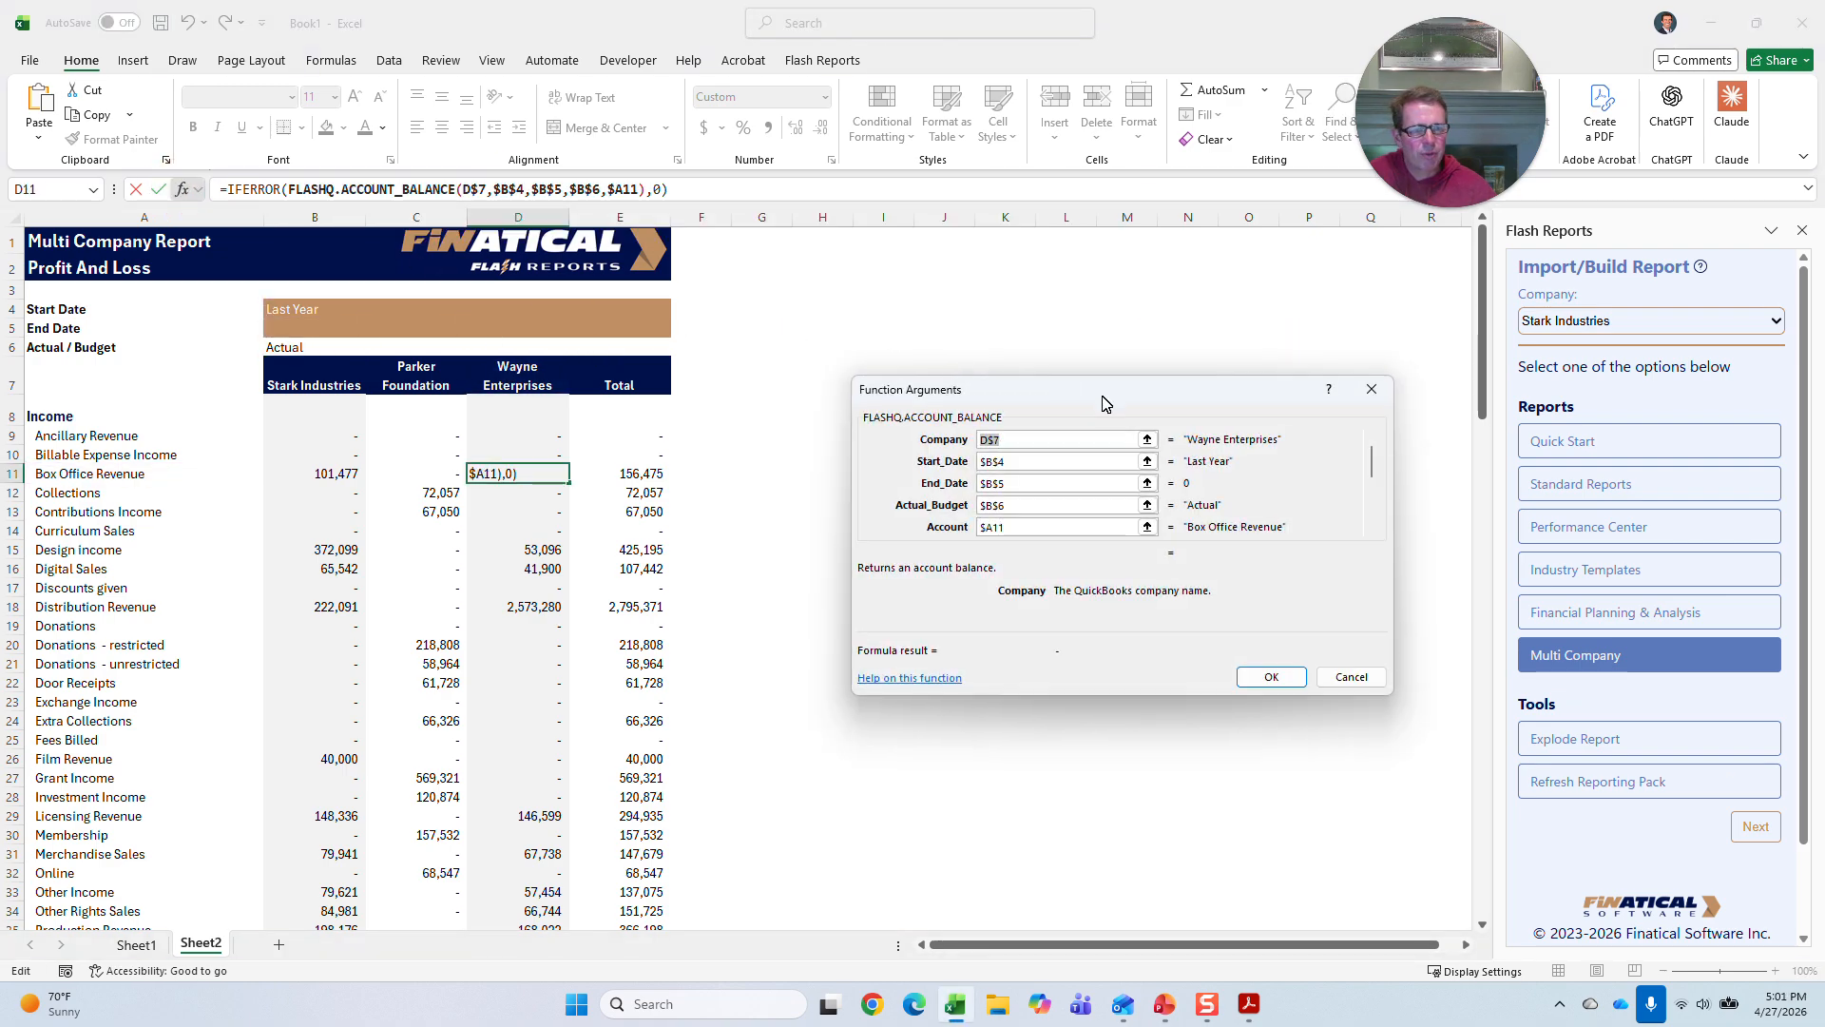
pyautogui.moveTo(1103, 393); pyautogui.dragTo(949, 272)
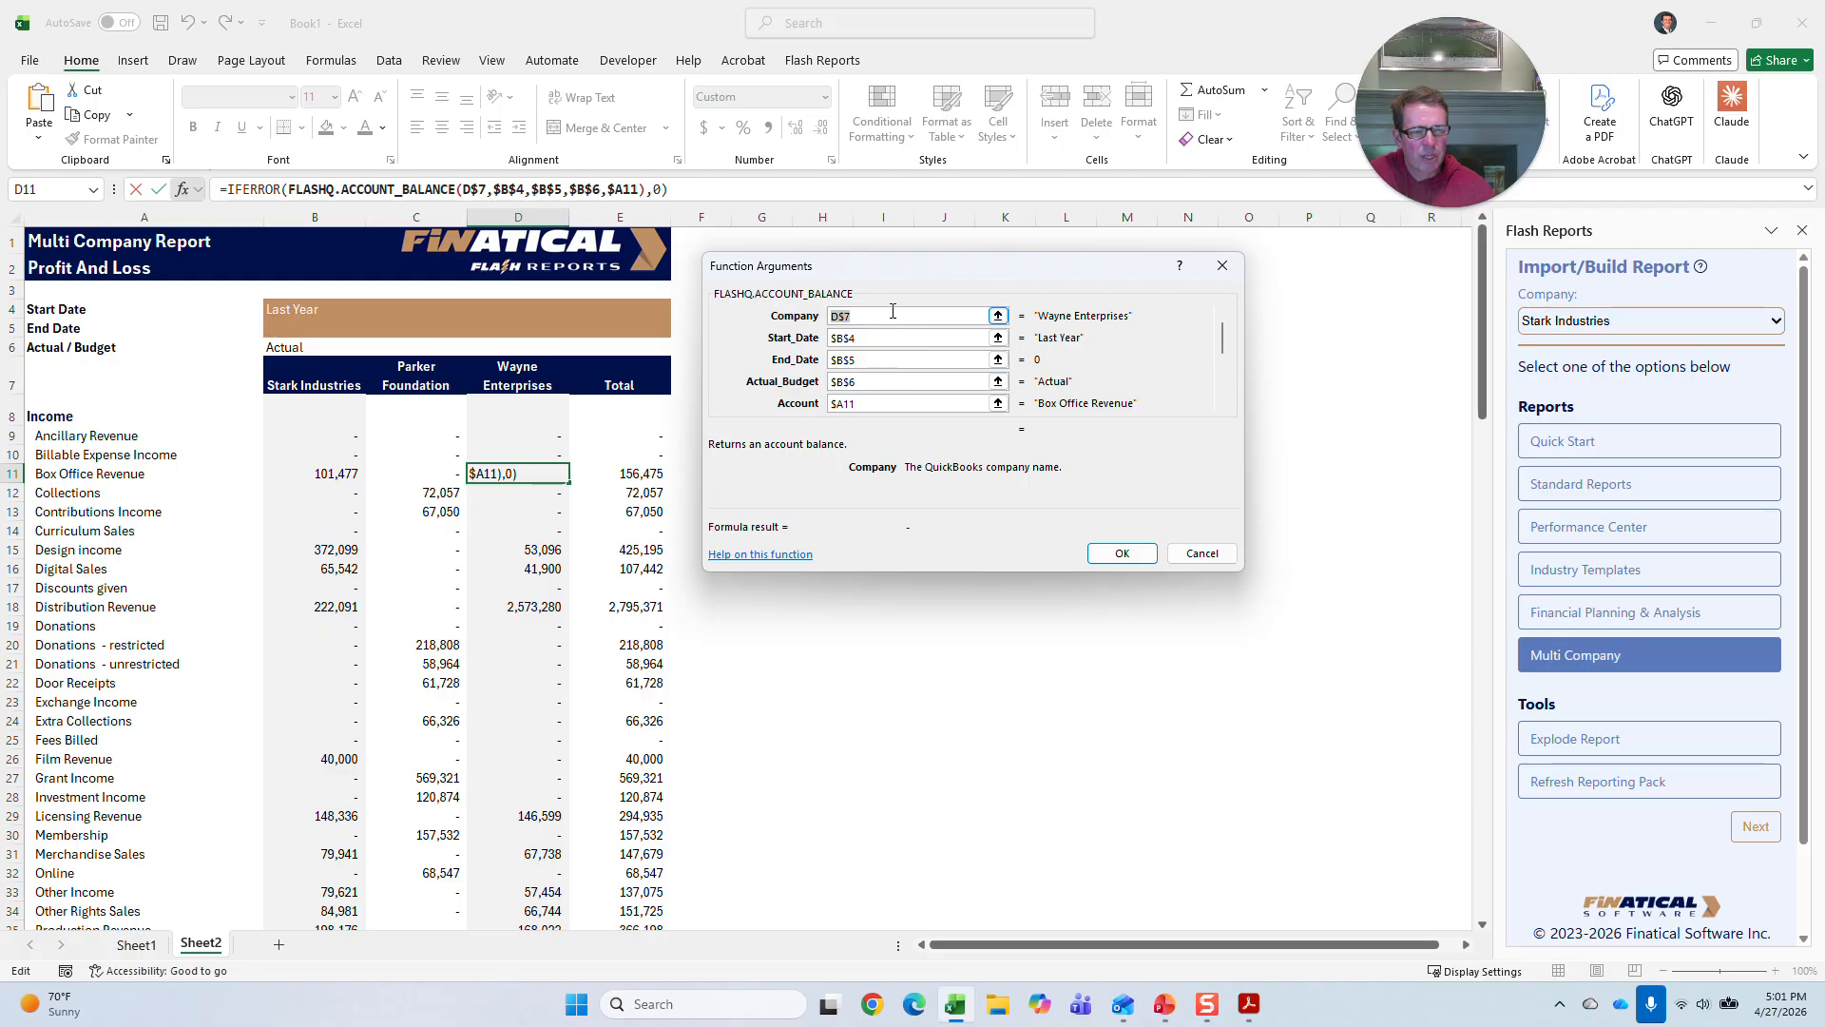
pyautogui.click(865, 338)
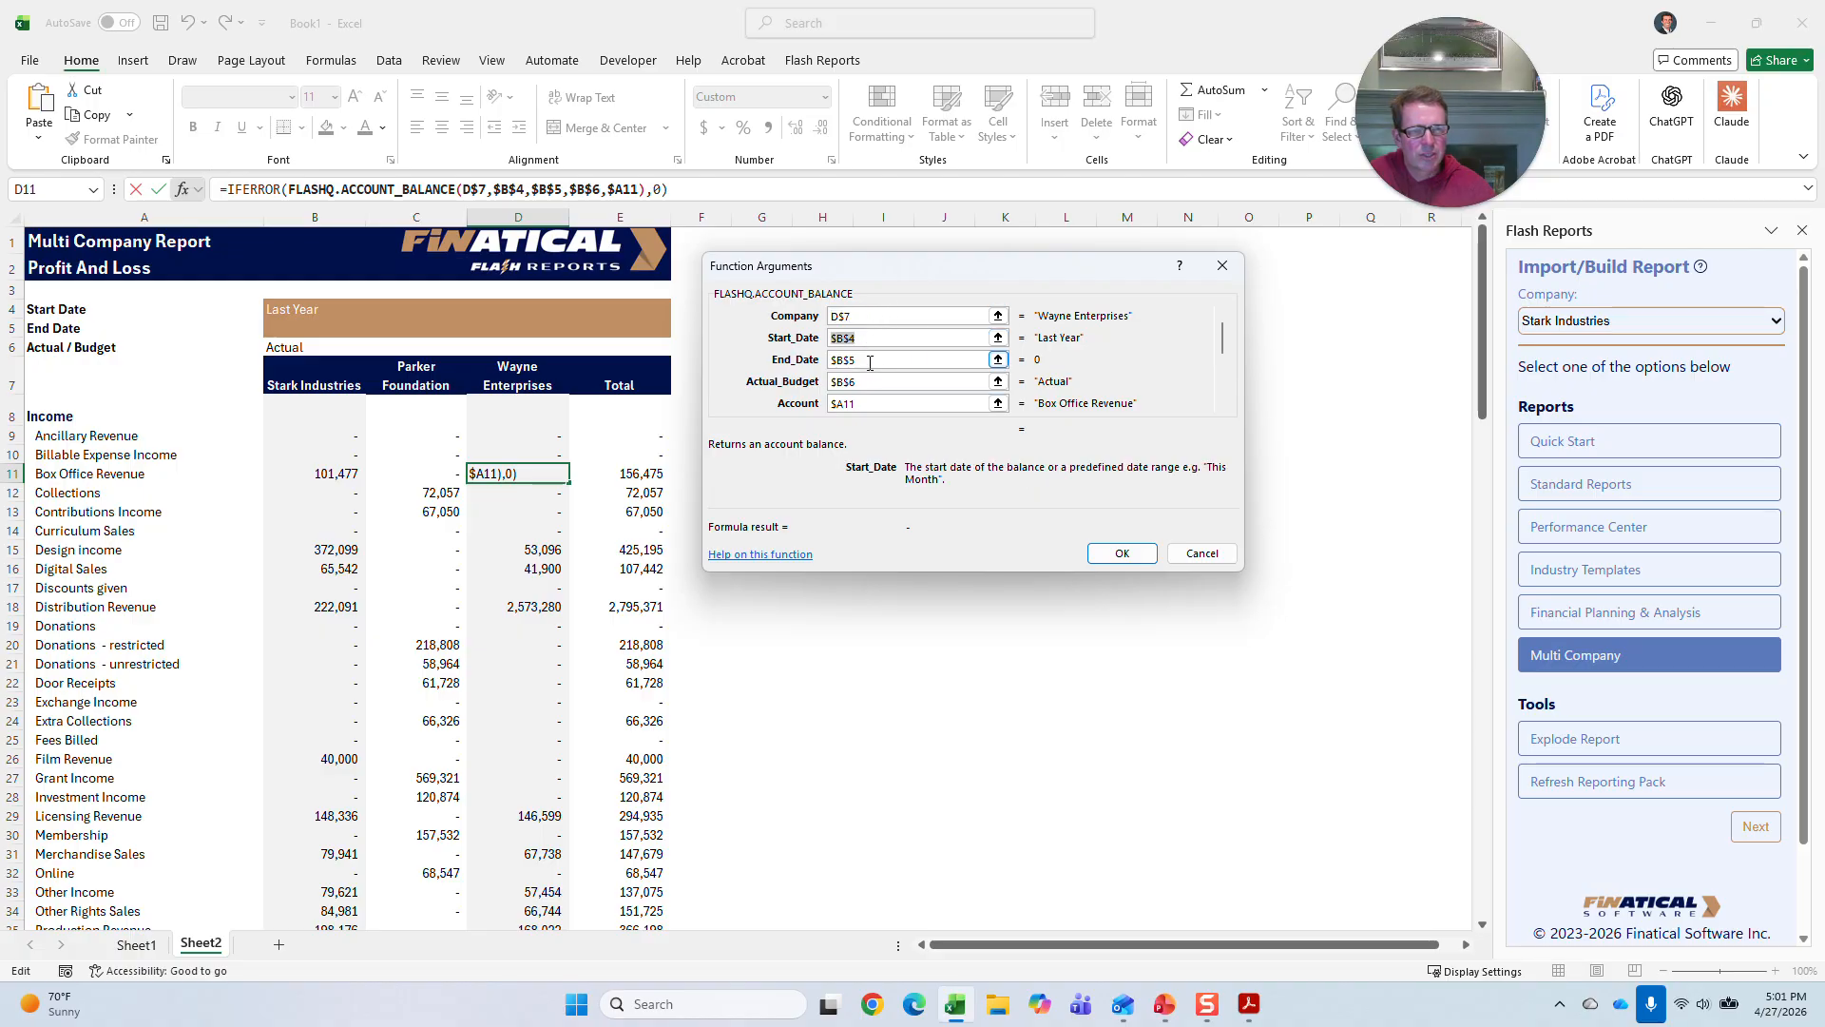
pyautogui.click(870, 360)
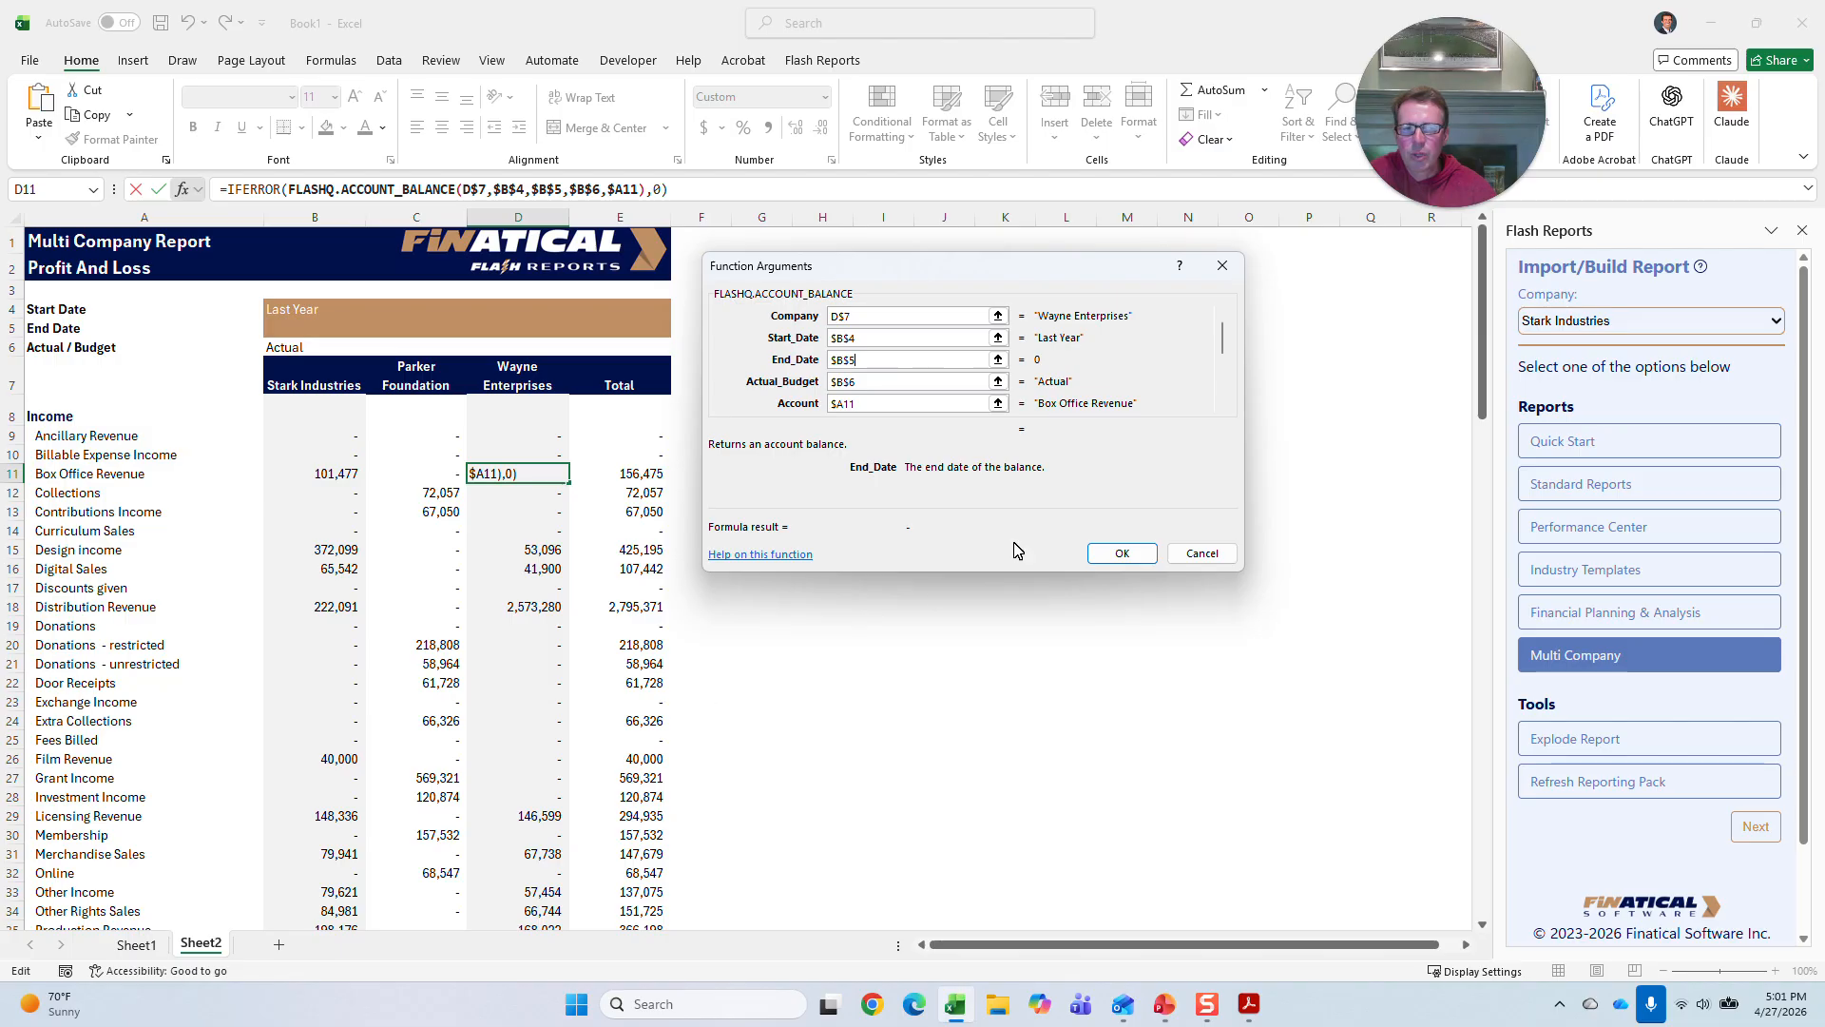
# - Review the remaining column and filter arguments of the ACCOUNT_BALANCE function, and close its arguments without changes
pyautogui.click(1225, 405)
pyautogui.click(1225, 405)
pyautogui.click(1226, 404)
pyautogui.click(1225, 405)
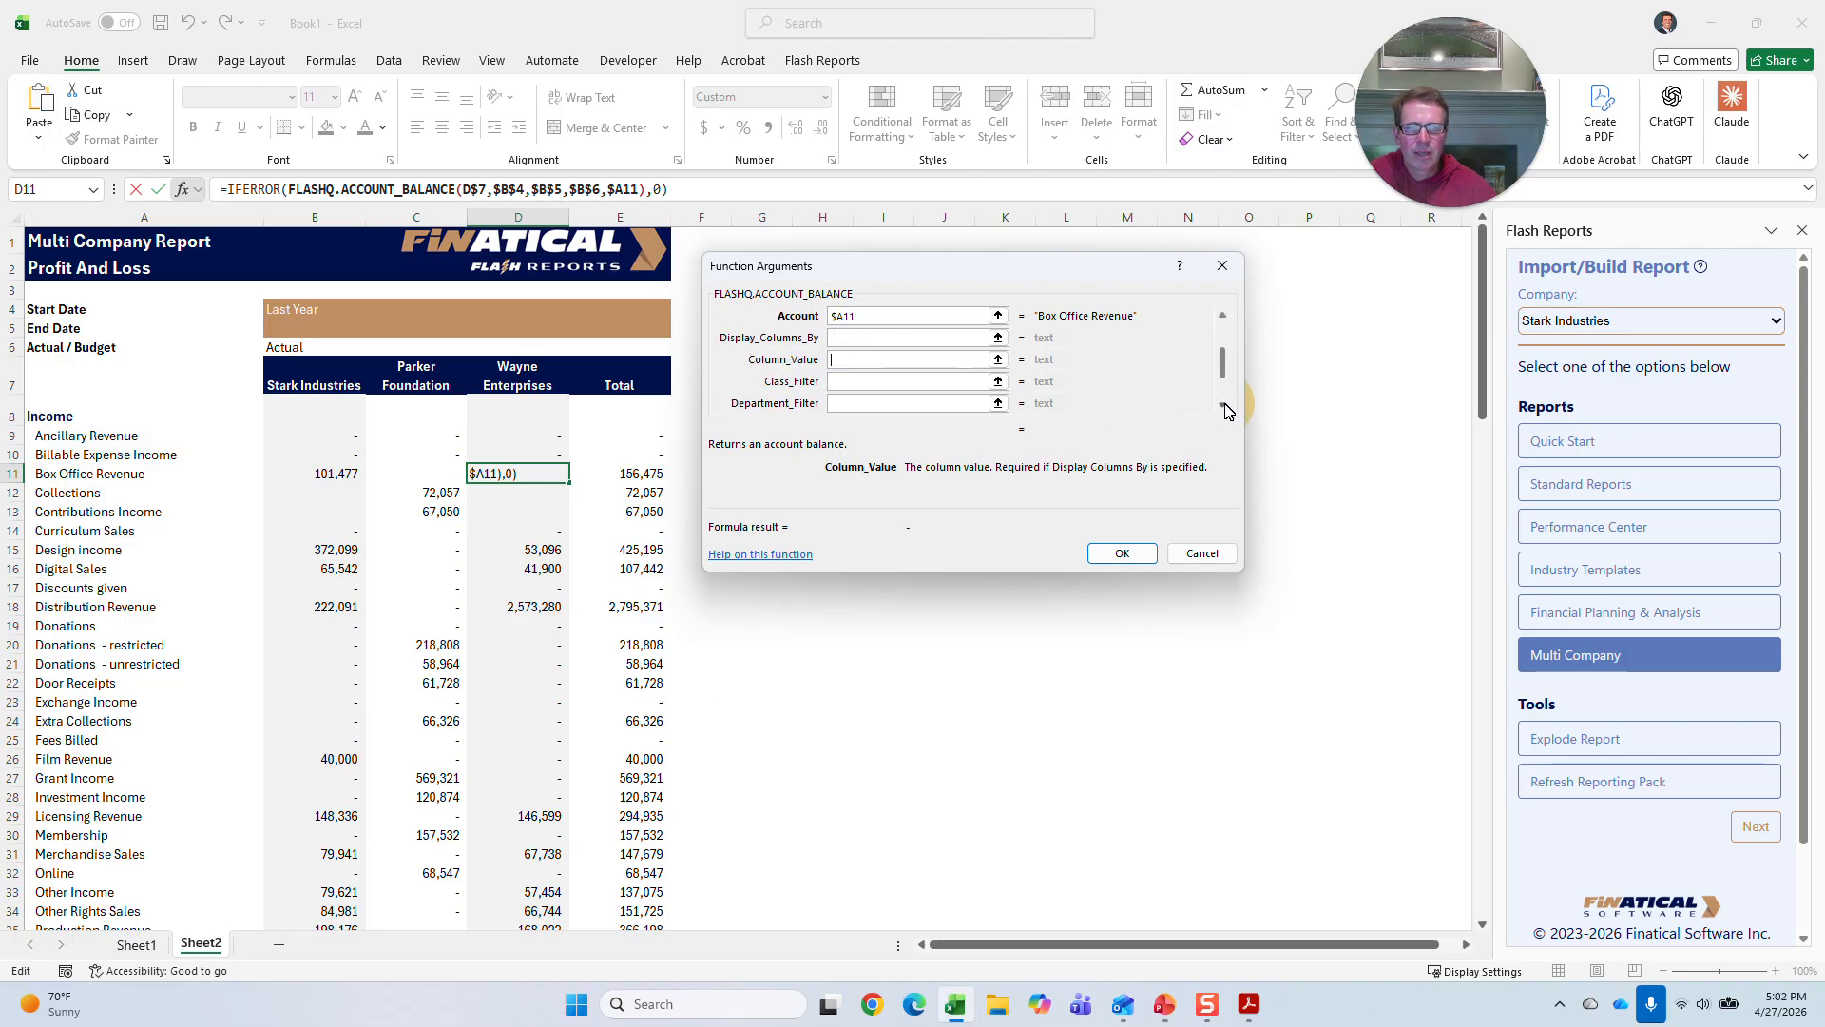
pyautogui.click(1225, 405)
pyautogui.click(1226, 405)
pyautogui.click(1226, 405)
pyautogui.moveTo(1223, 378); pyautogui.dragTo(1225, 328)
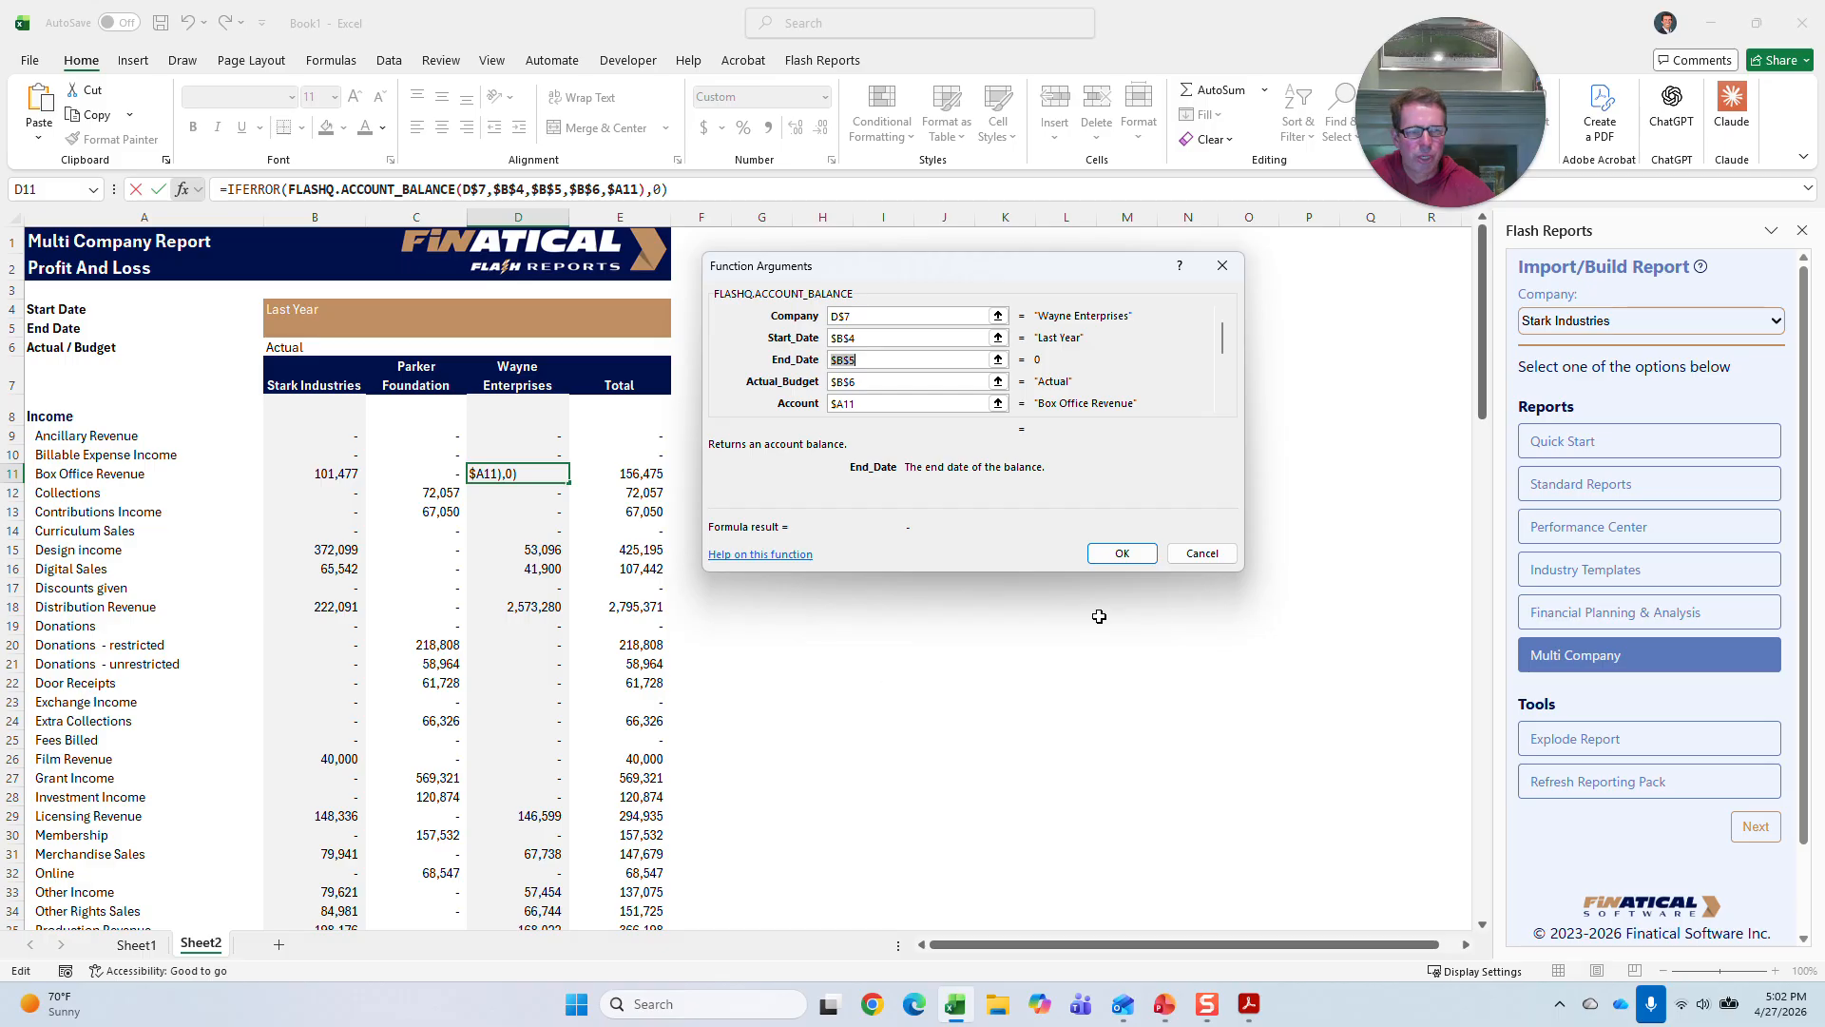
pyautogui.click(1122, 555)
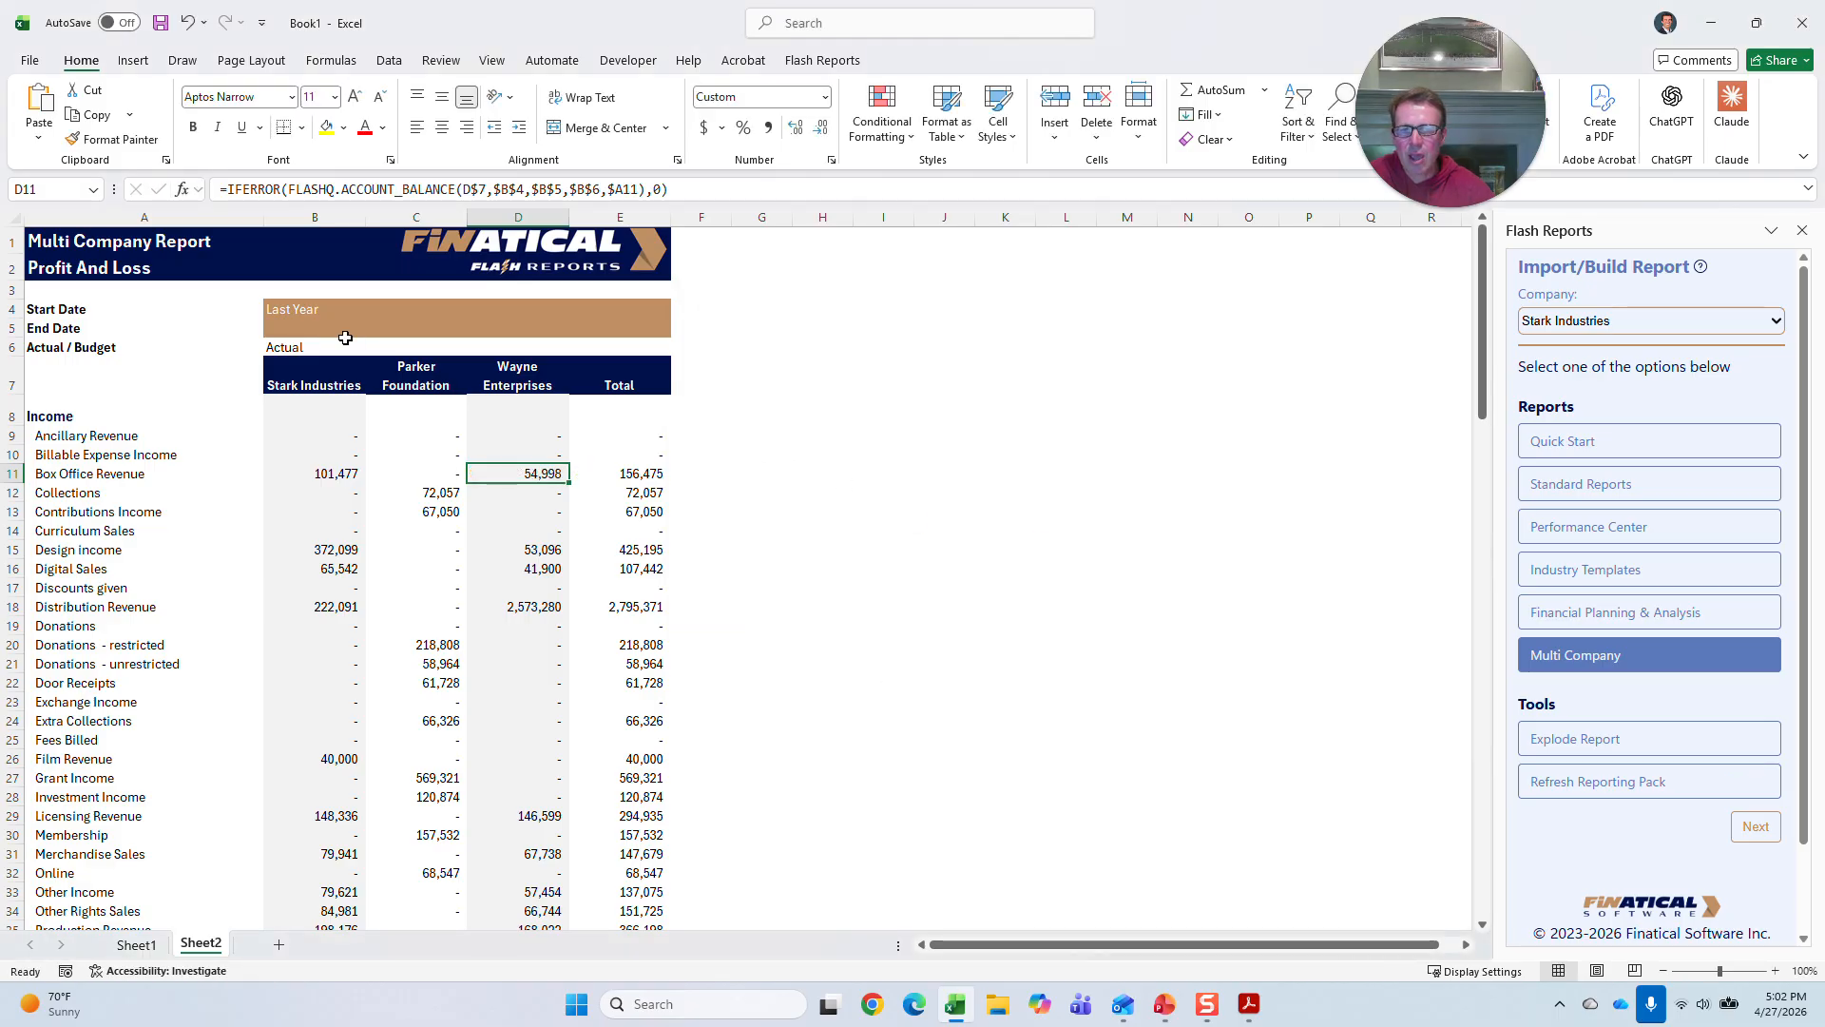
# - Inspect the report's start date cell and the SUM formula in the Total column for Box Office Revenue
pyautogui.click(292, 313)
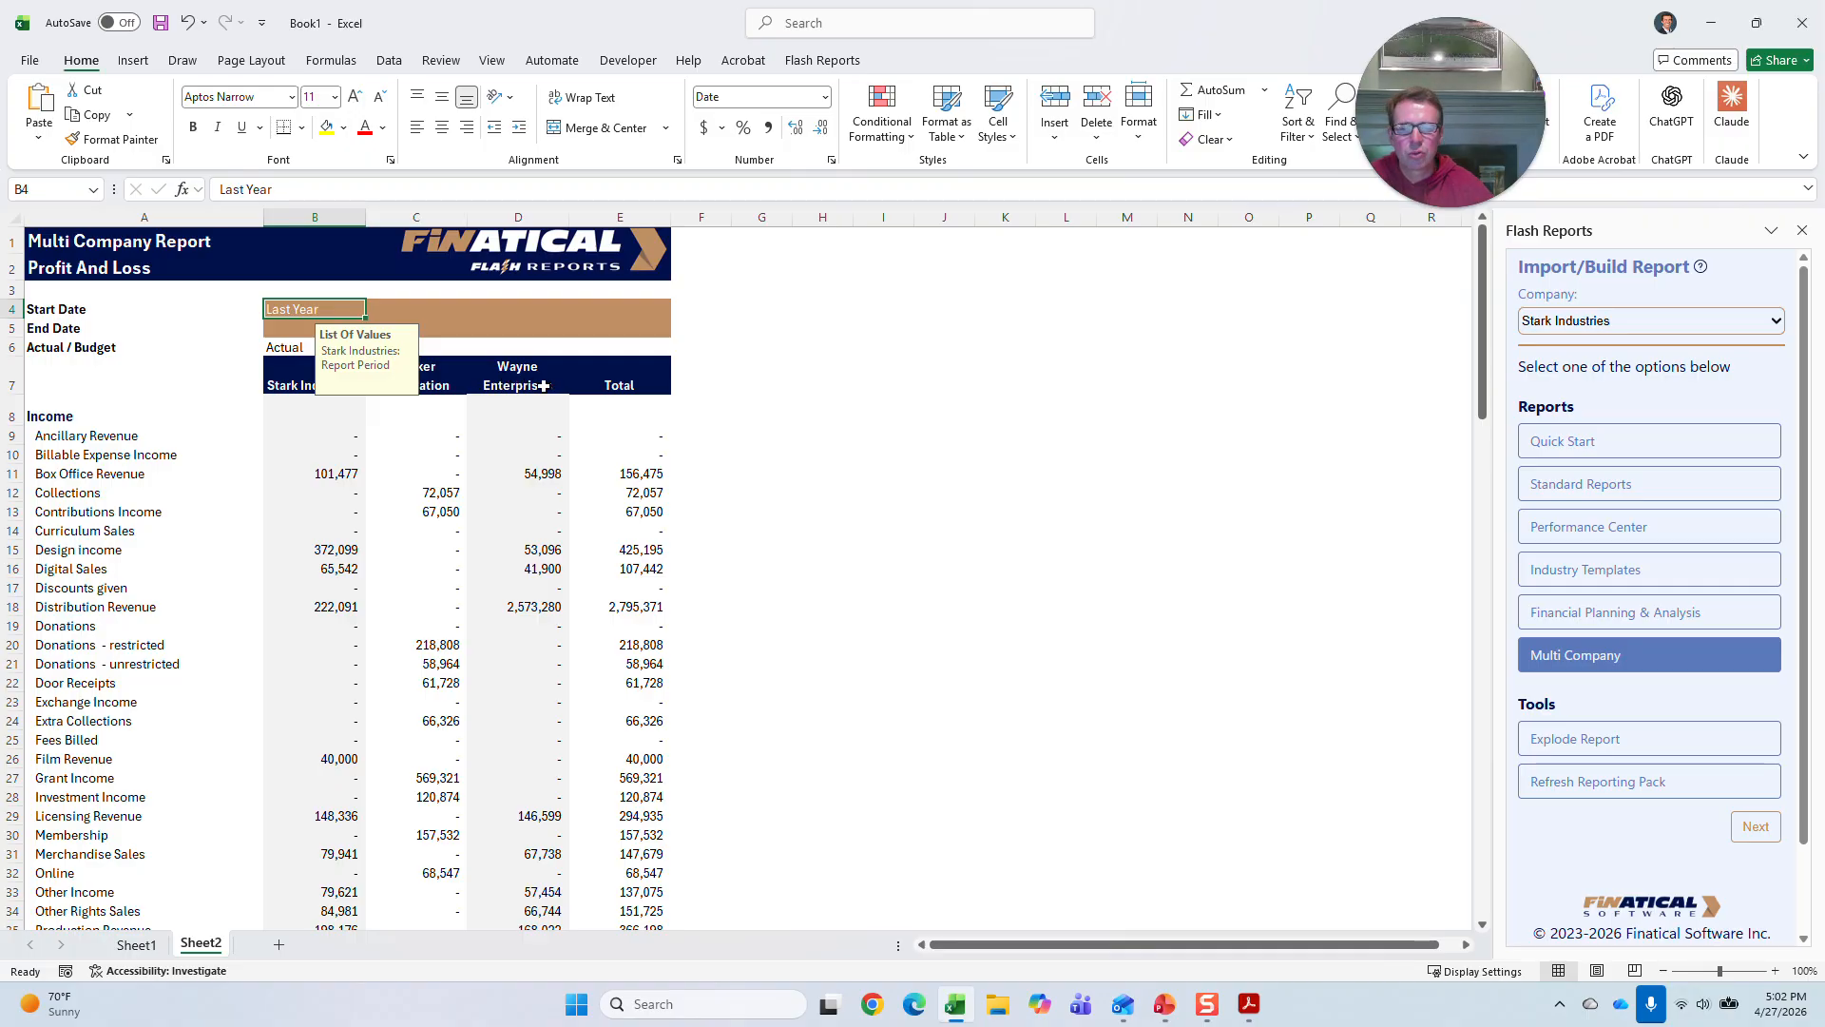
pyautogui.click(791, 430)
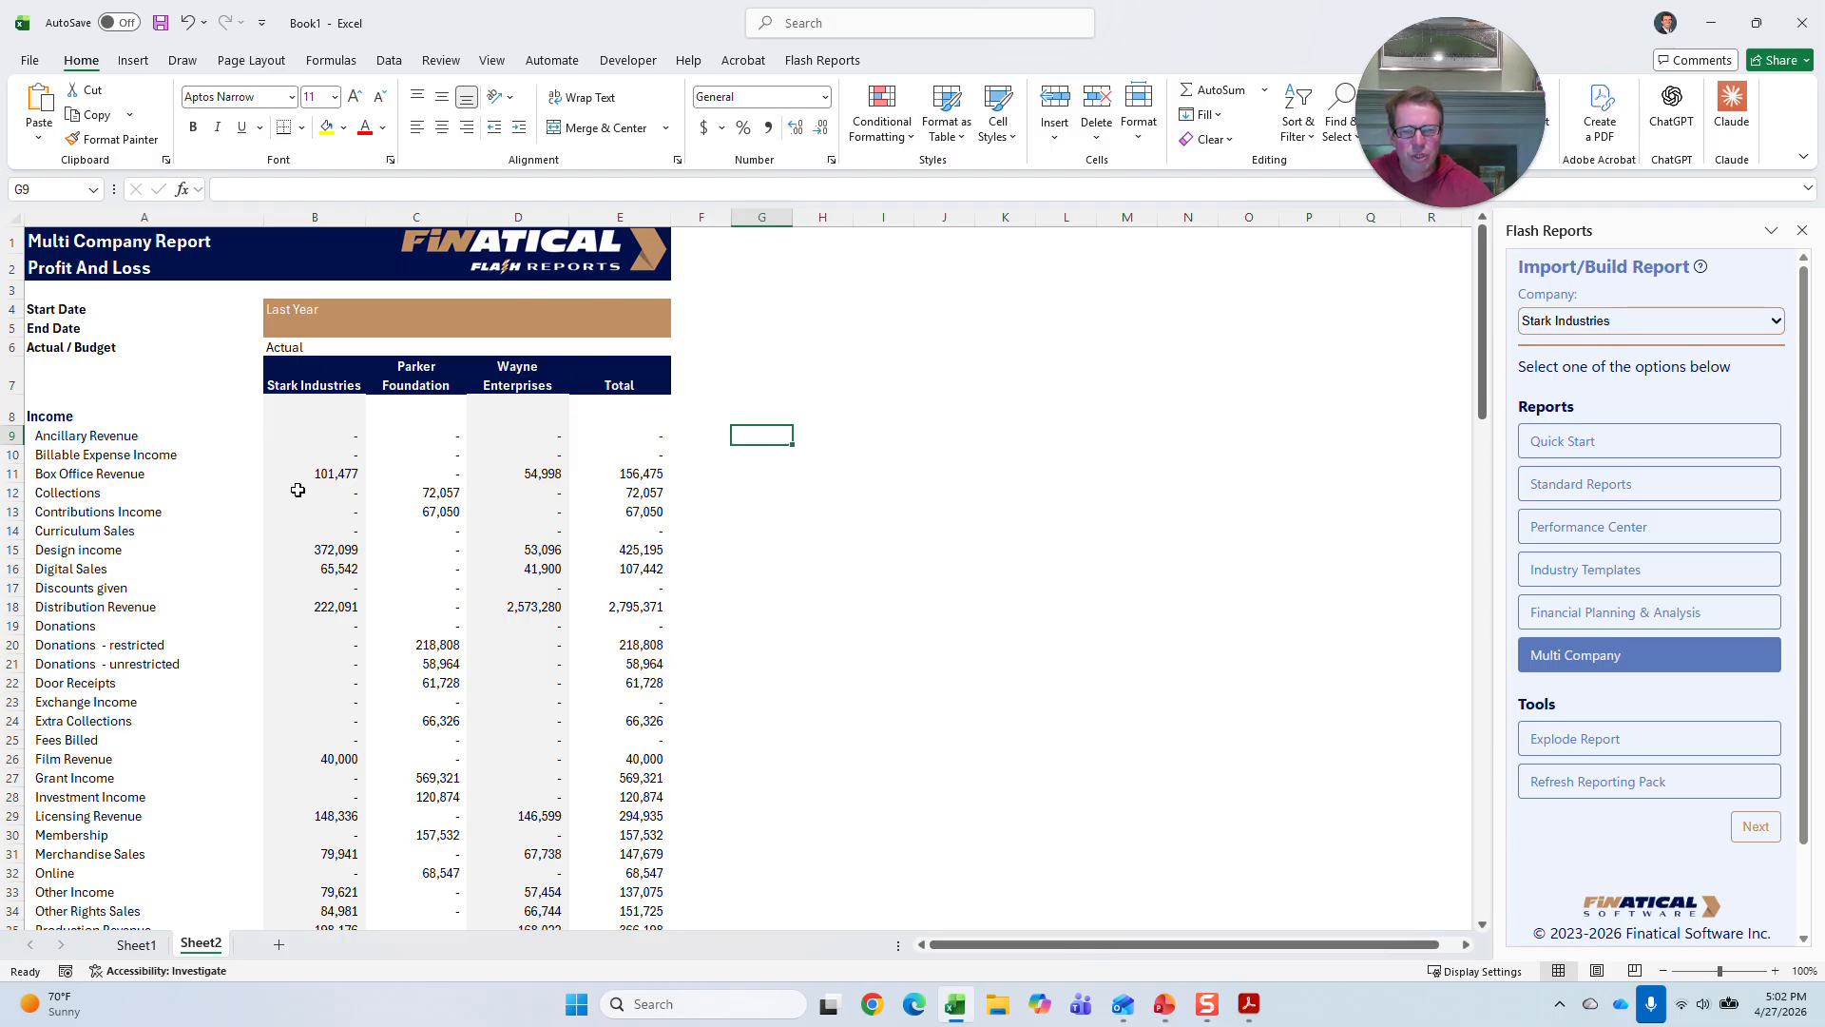
pyautogui.click(647, 473)
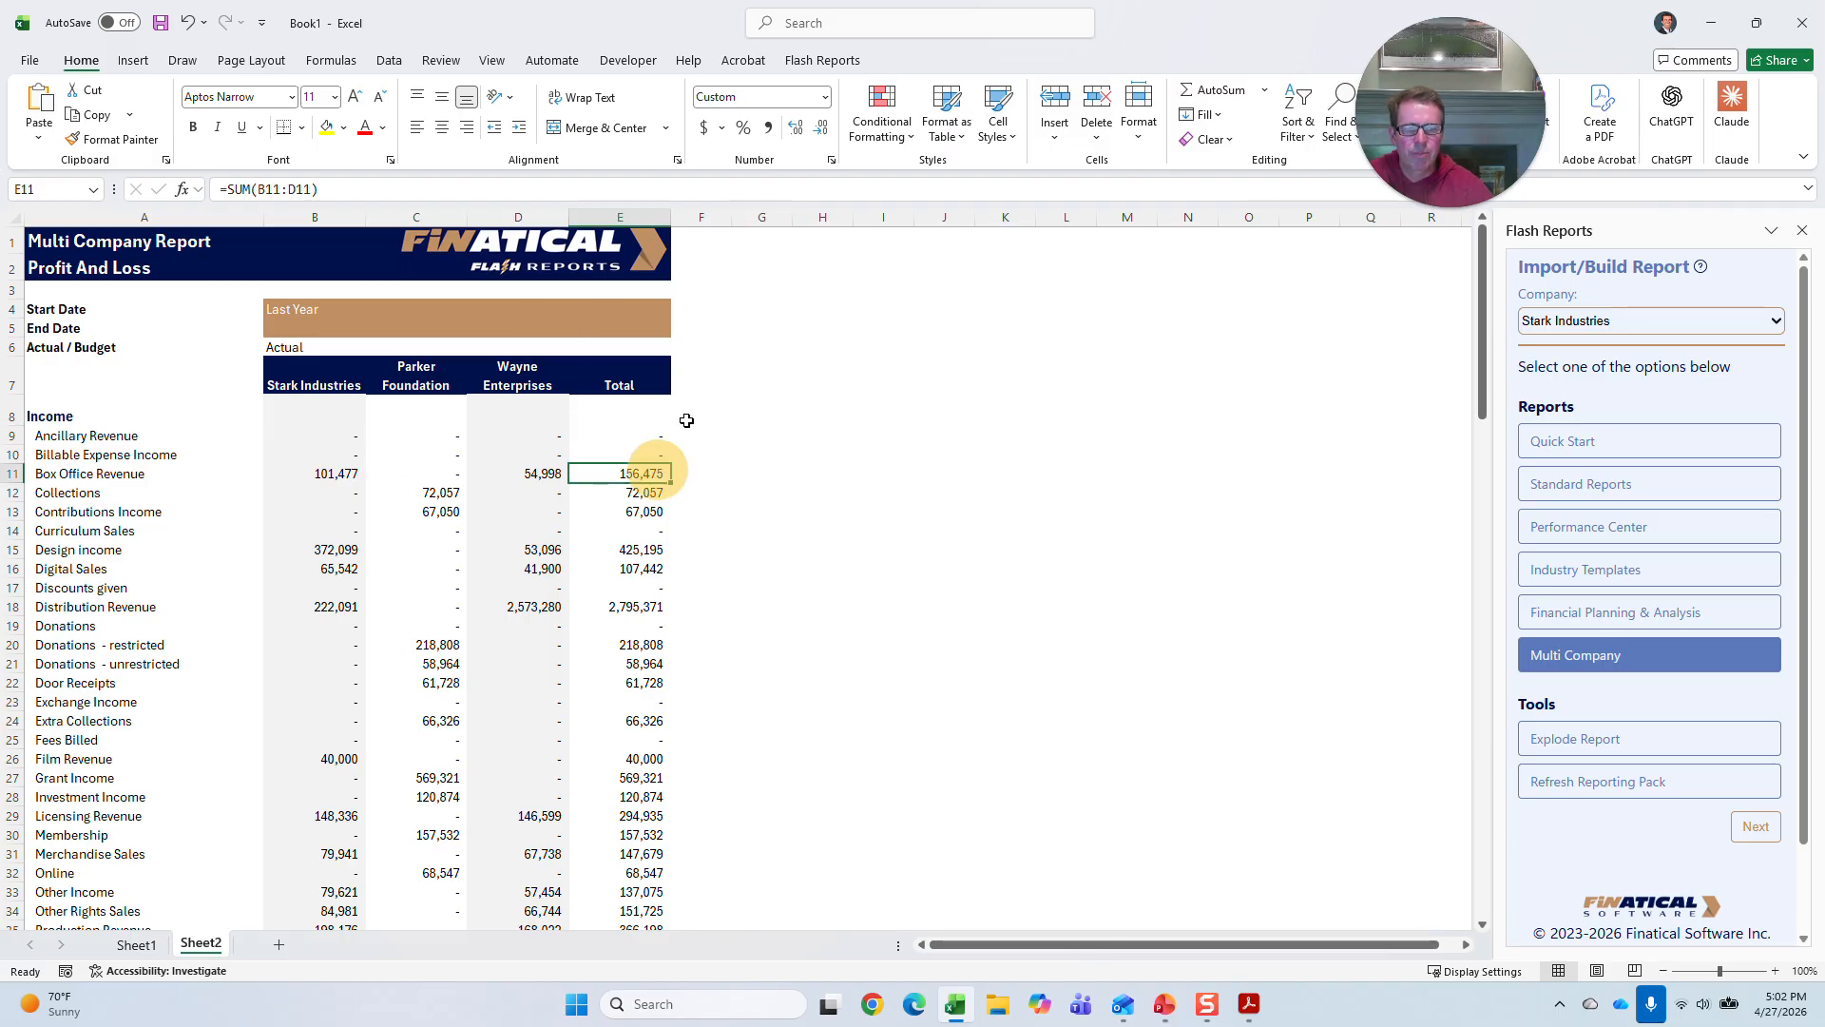
pyautogui.click(343, 189)
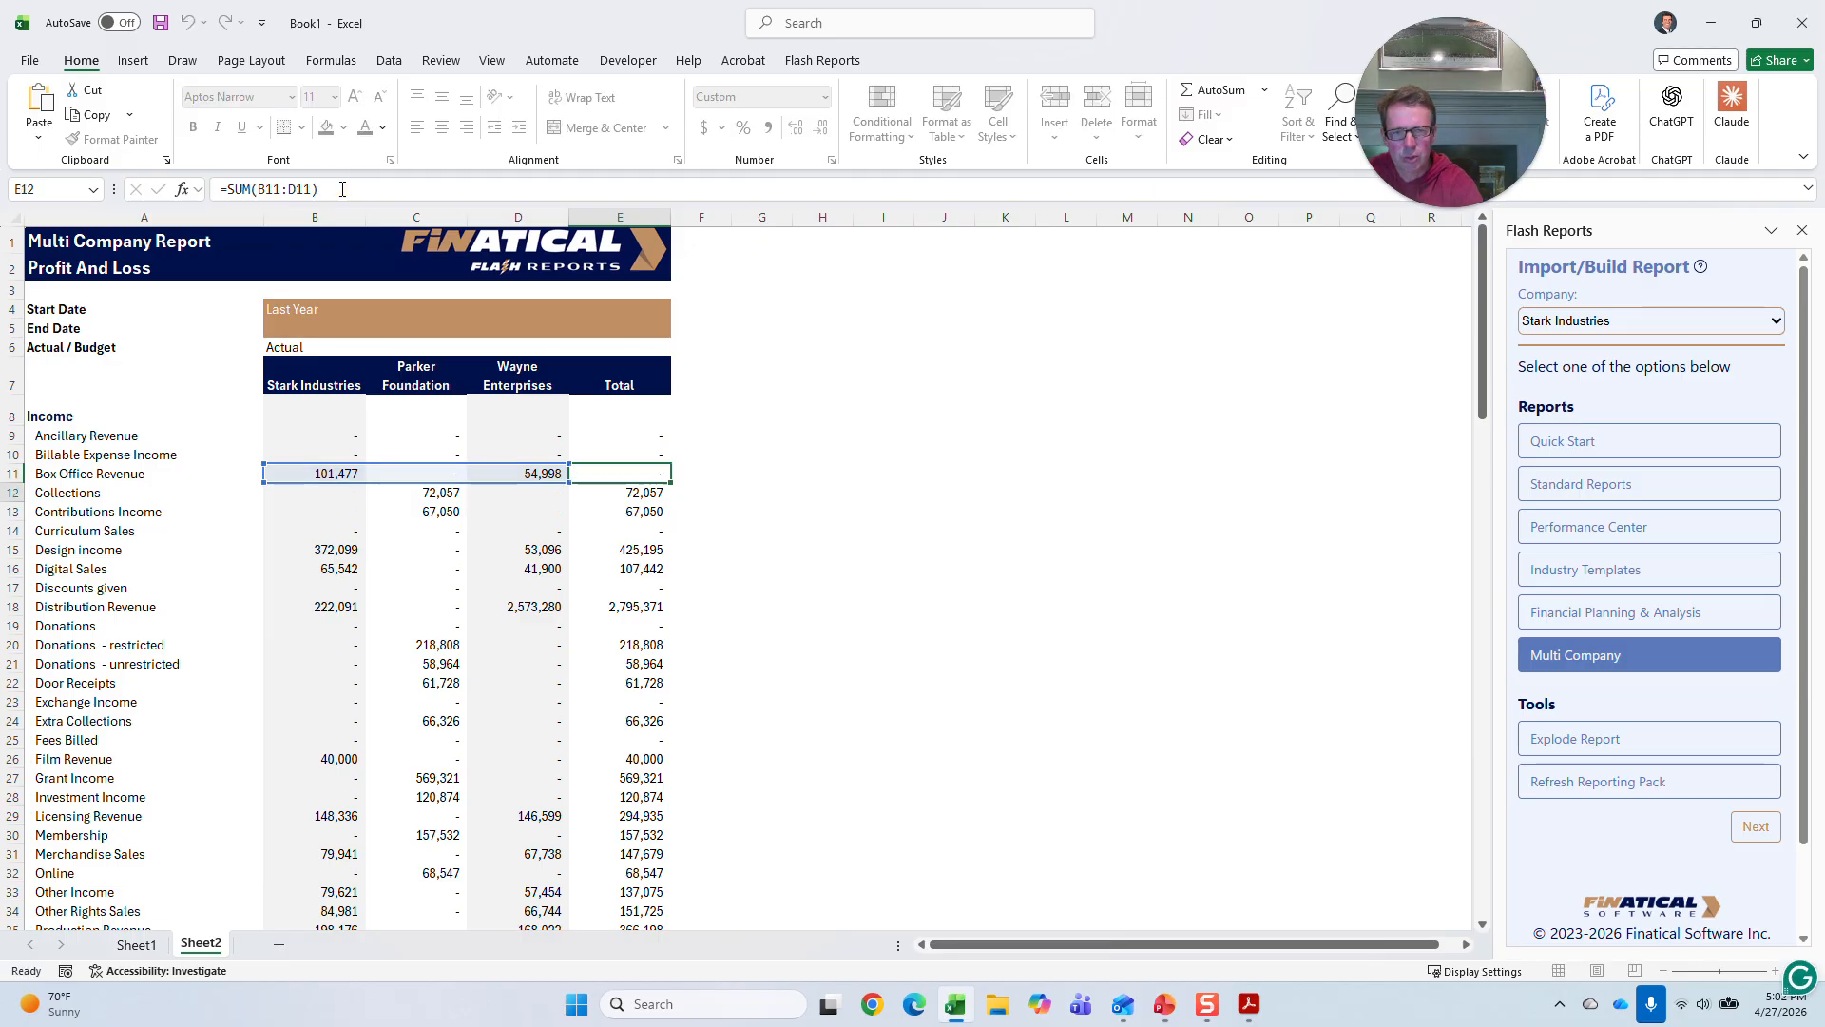
pyautogui.press('Return')
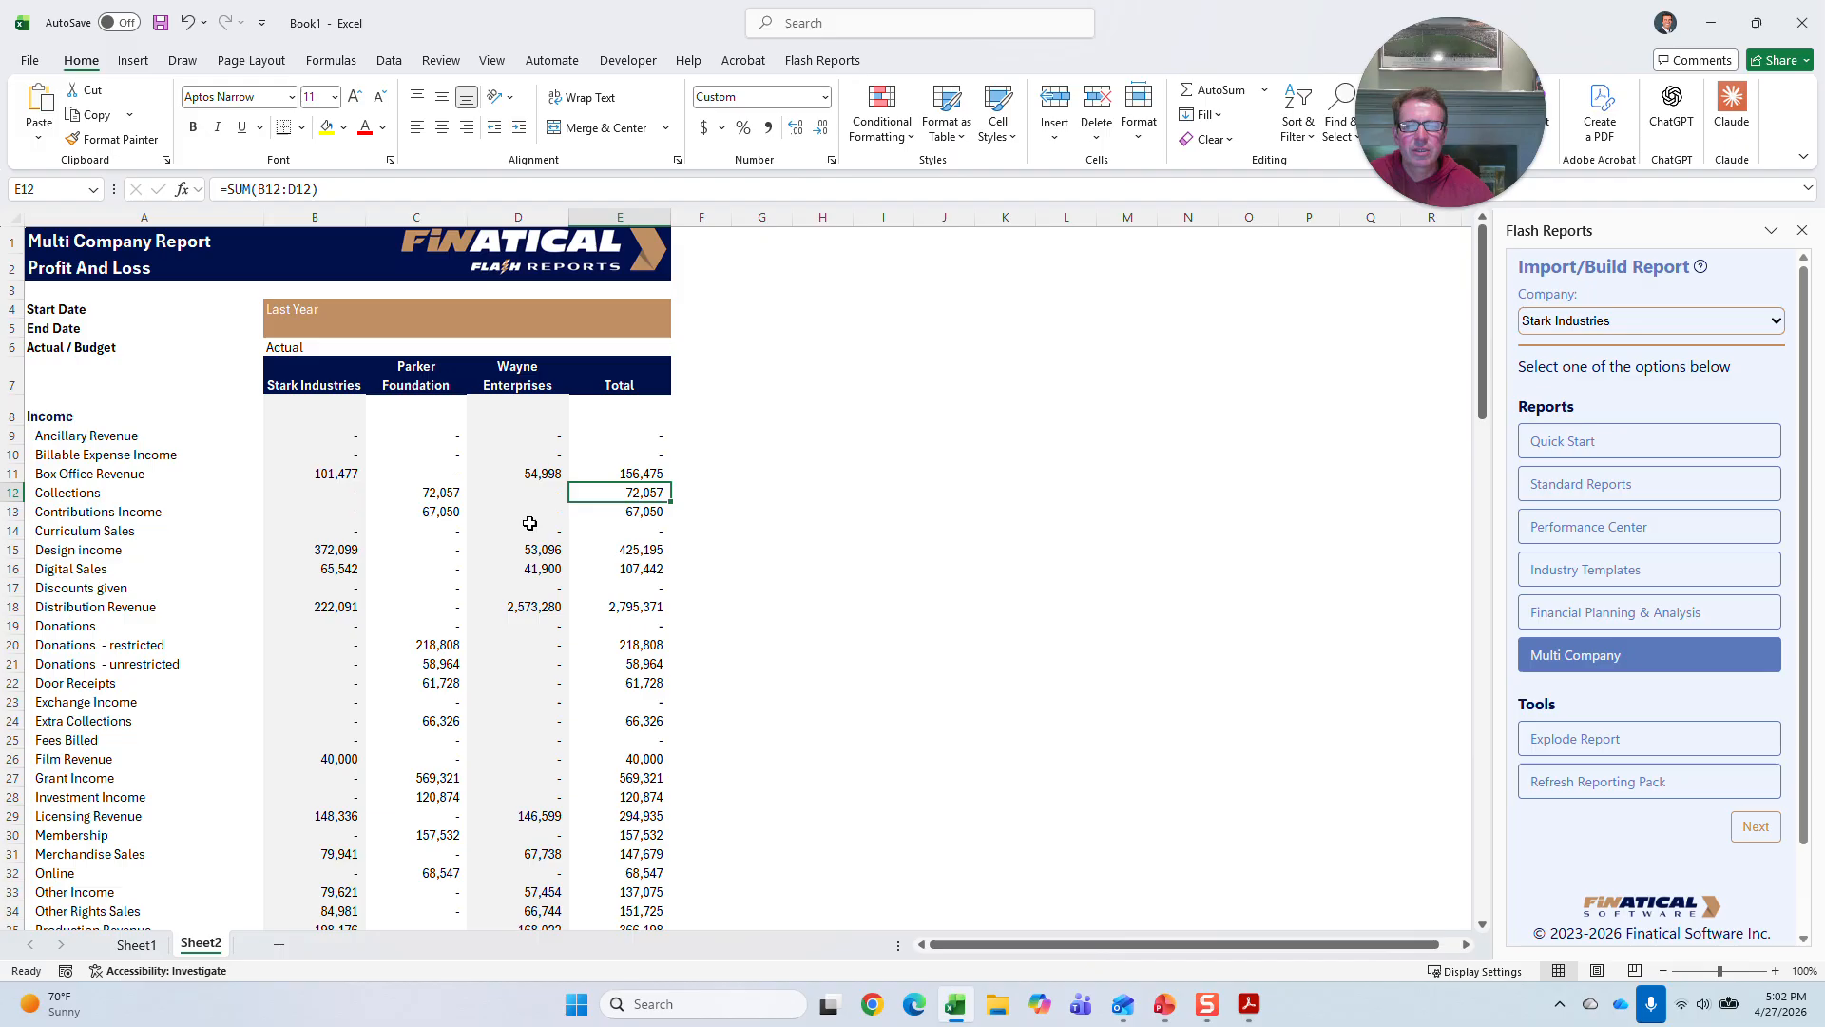
# - Check which cells the ACCOUNT_BALANCE formula in D11 refers to
pyautogui.click(538, 476)
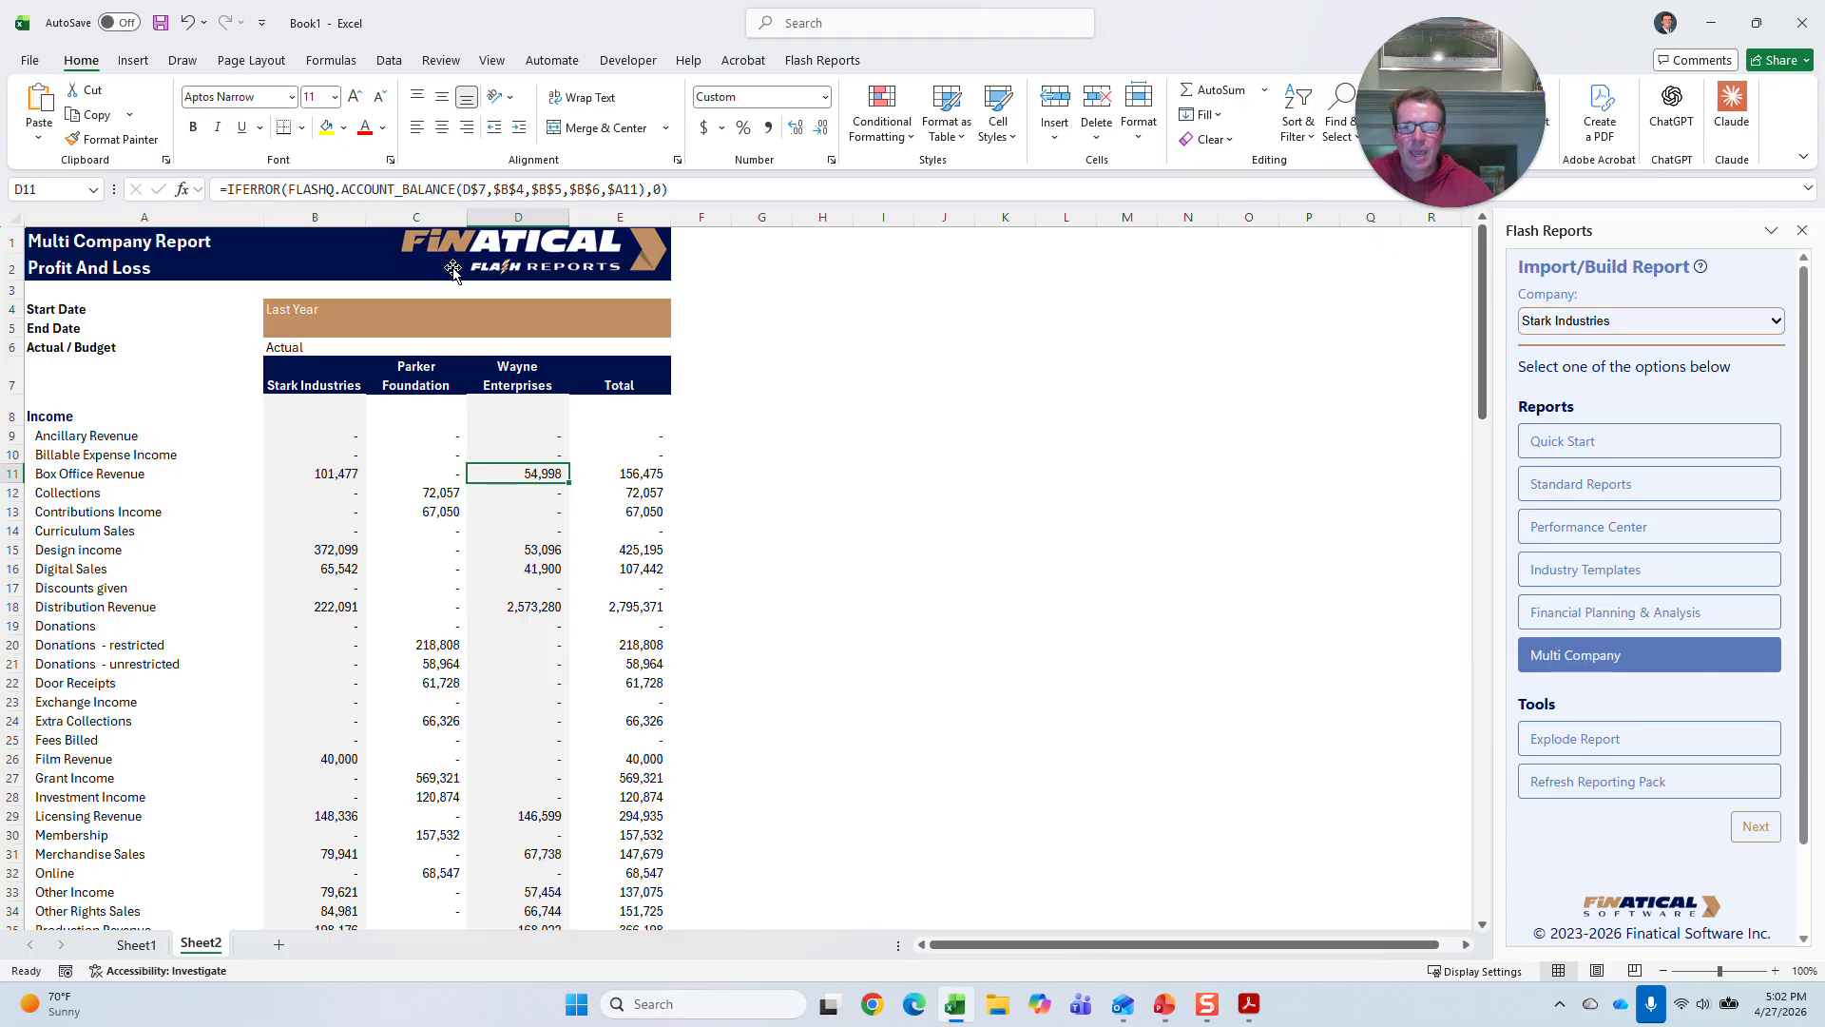
pyautogui.click(507, 189)
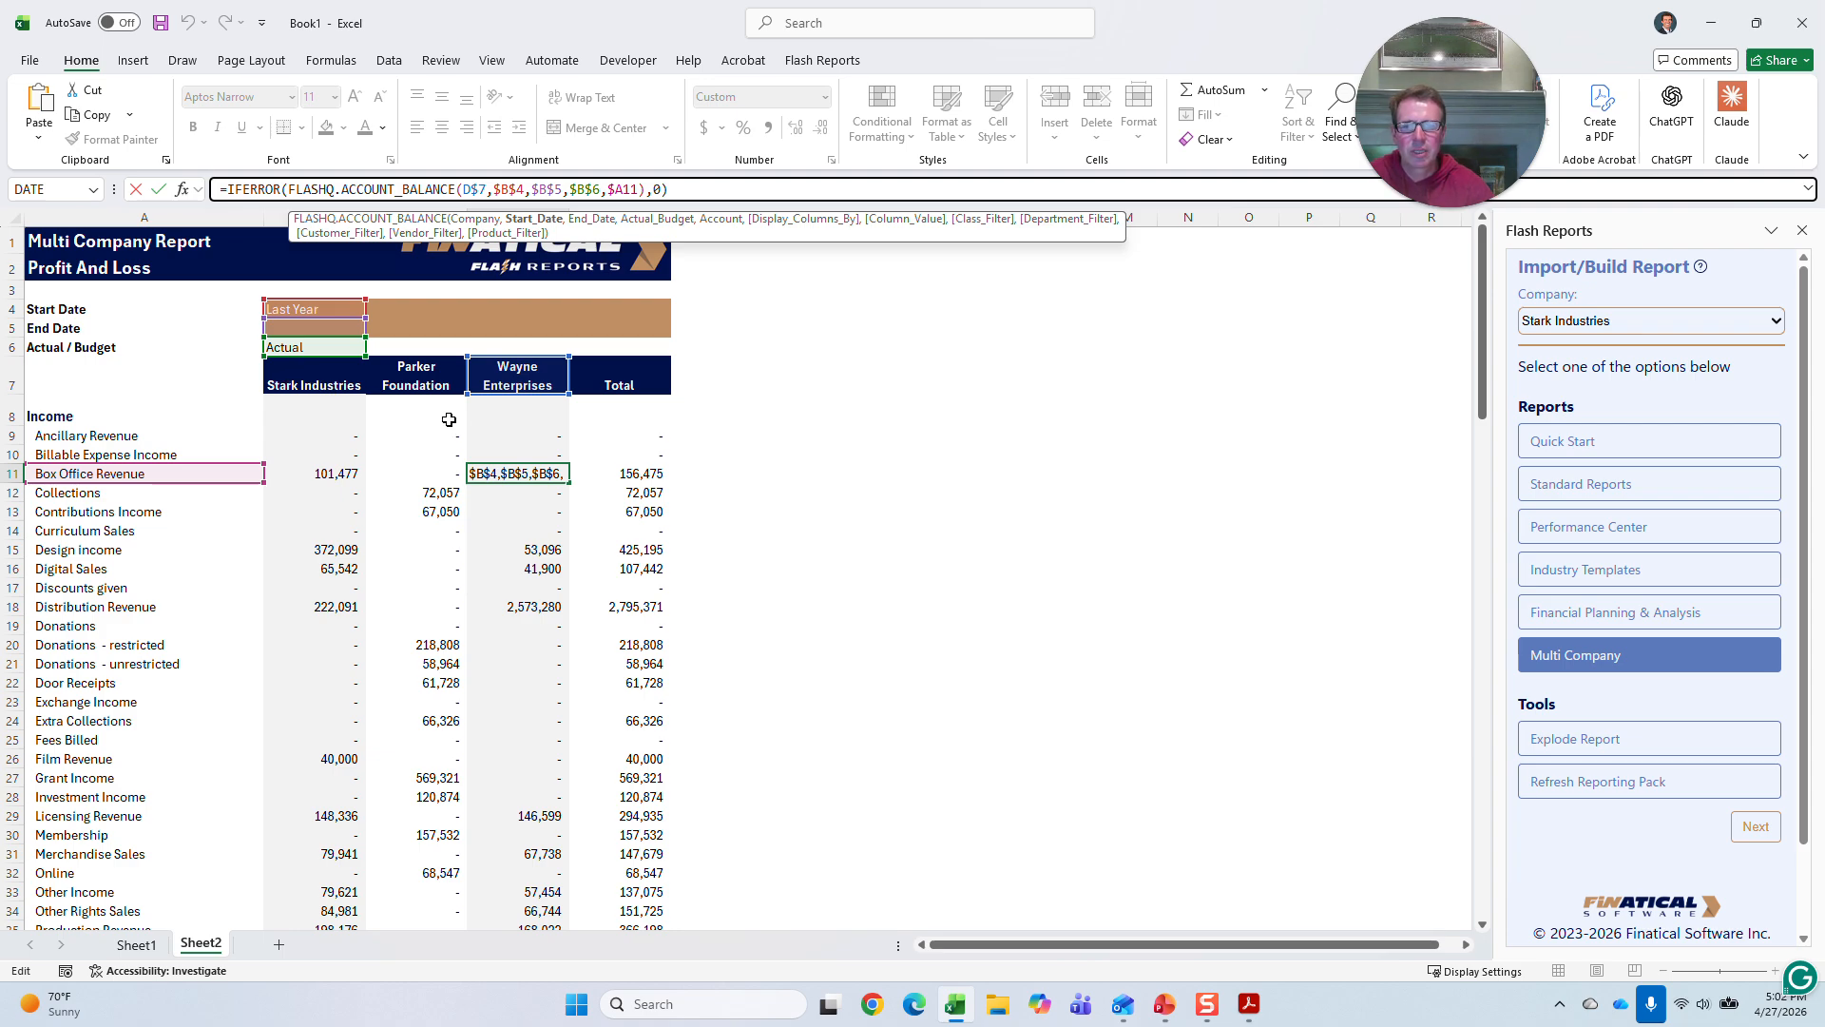
pyautogui.press('Return')
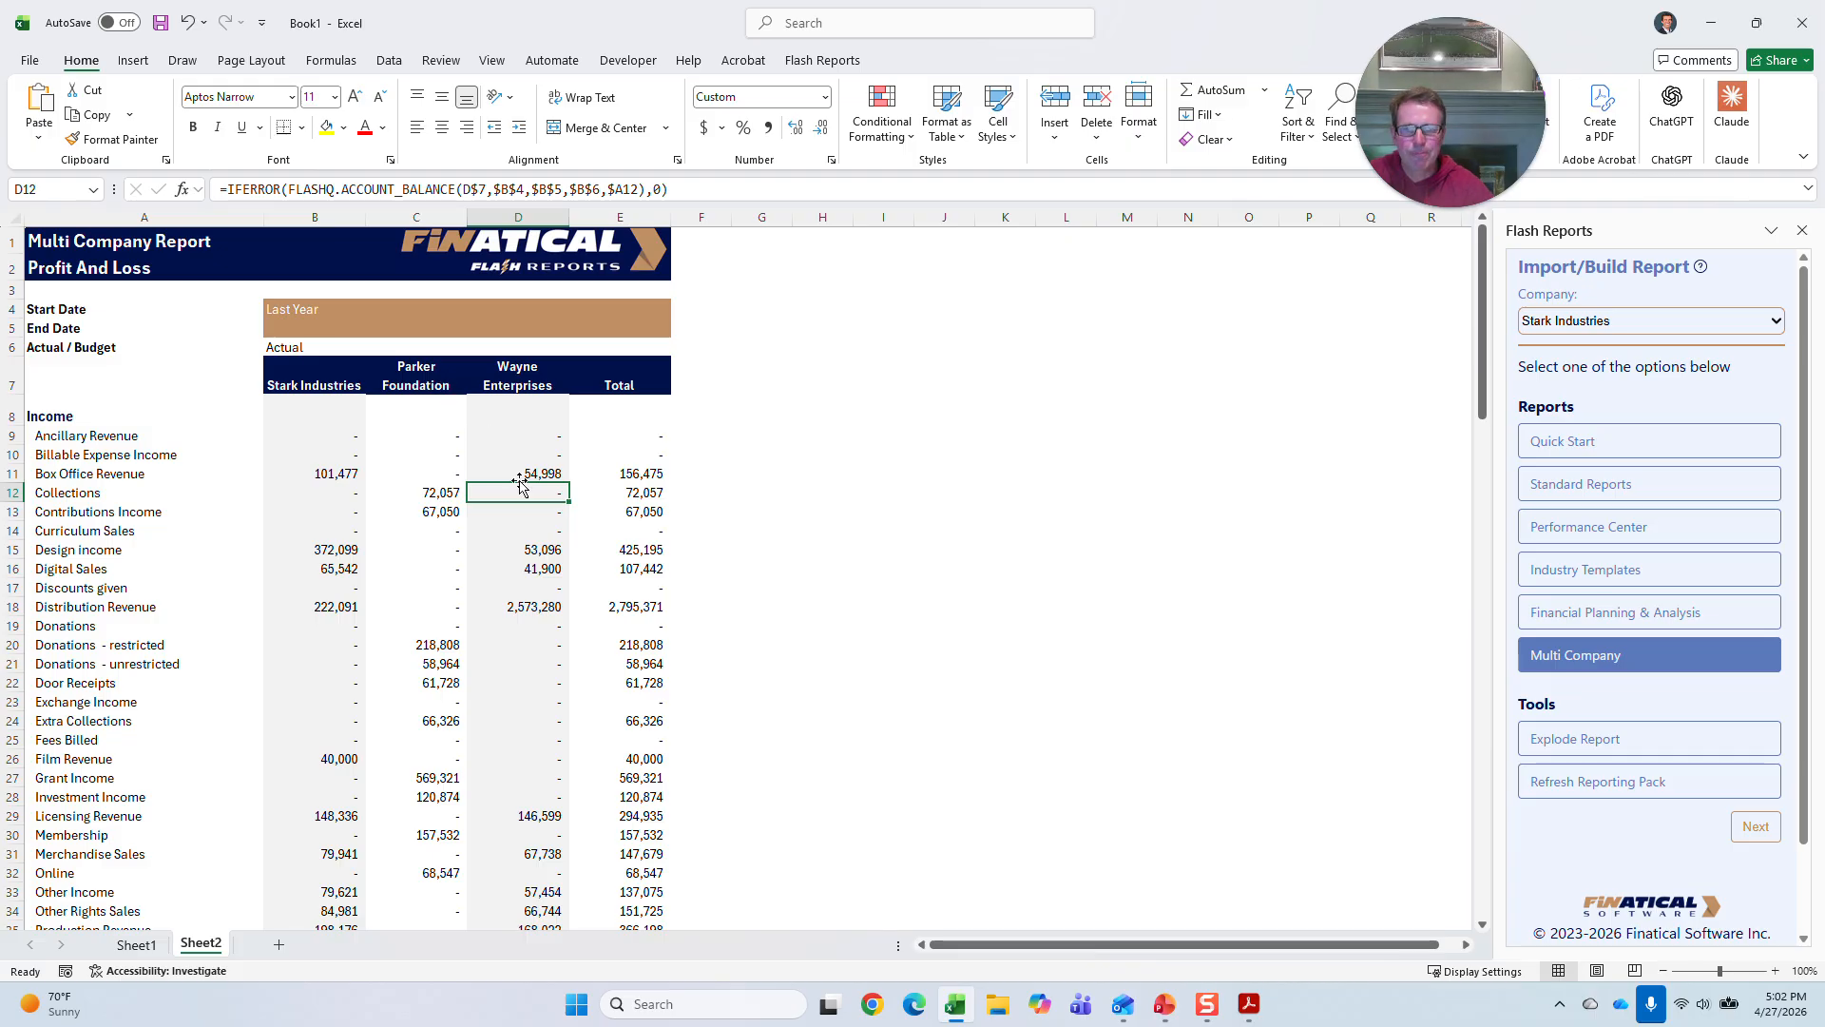
# - Delete the logo image from the report header
pyautogui.click(504, 248)
pyautogui.press('Delete')
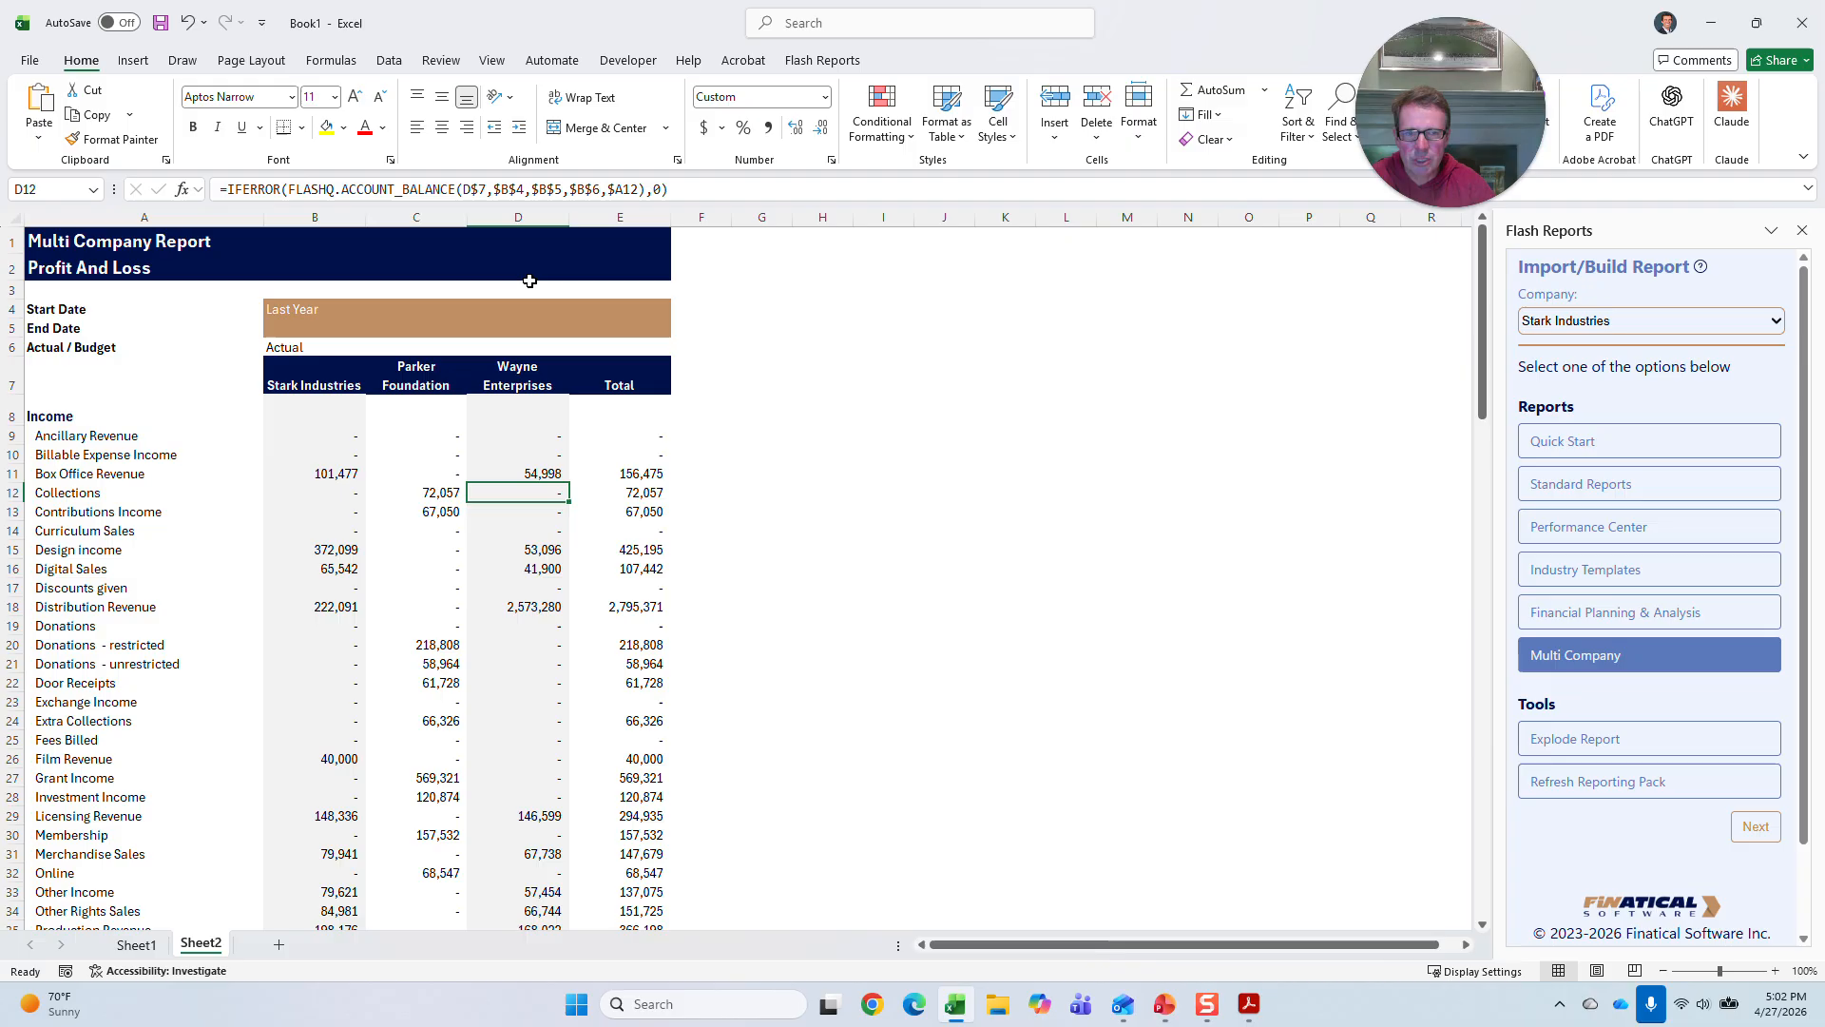
pyautogui.click(762, 309)
# - Duplicate the company and total columns B through E into columns F through I
pyautogui.moveTo(326, 229); pyautogui.dragTo(631, 227)
pyautogui.hotkey('ctrl', 'c')
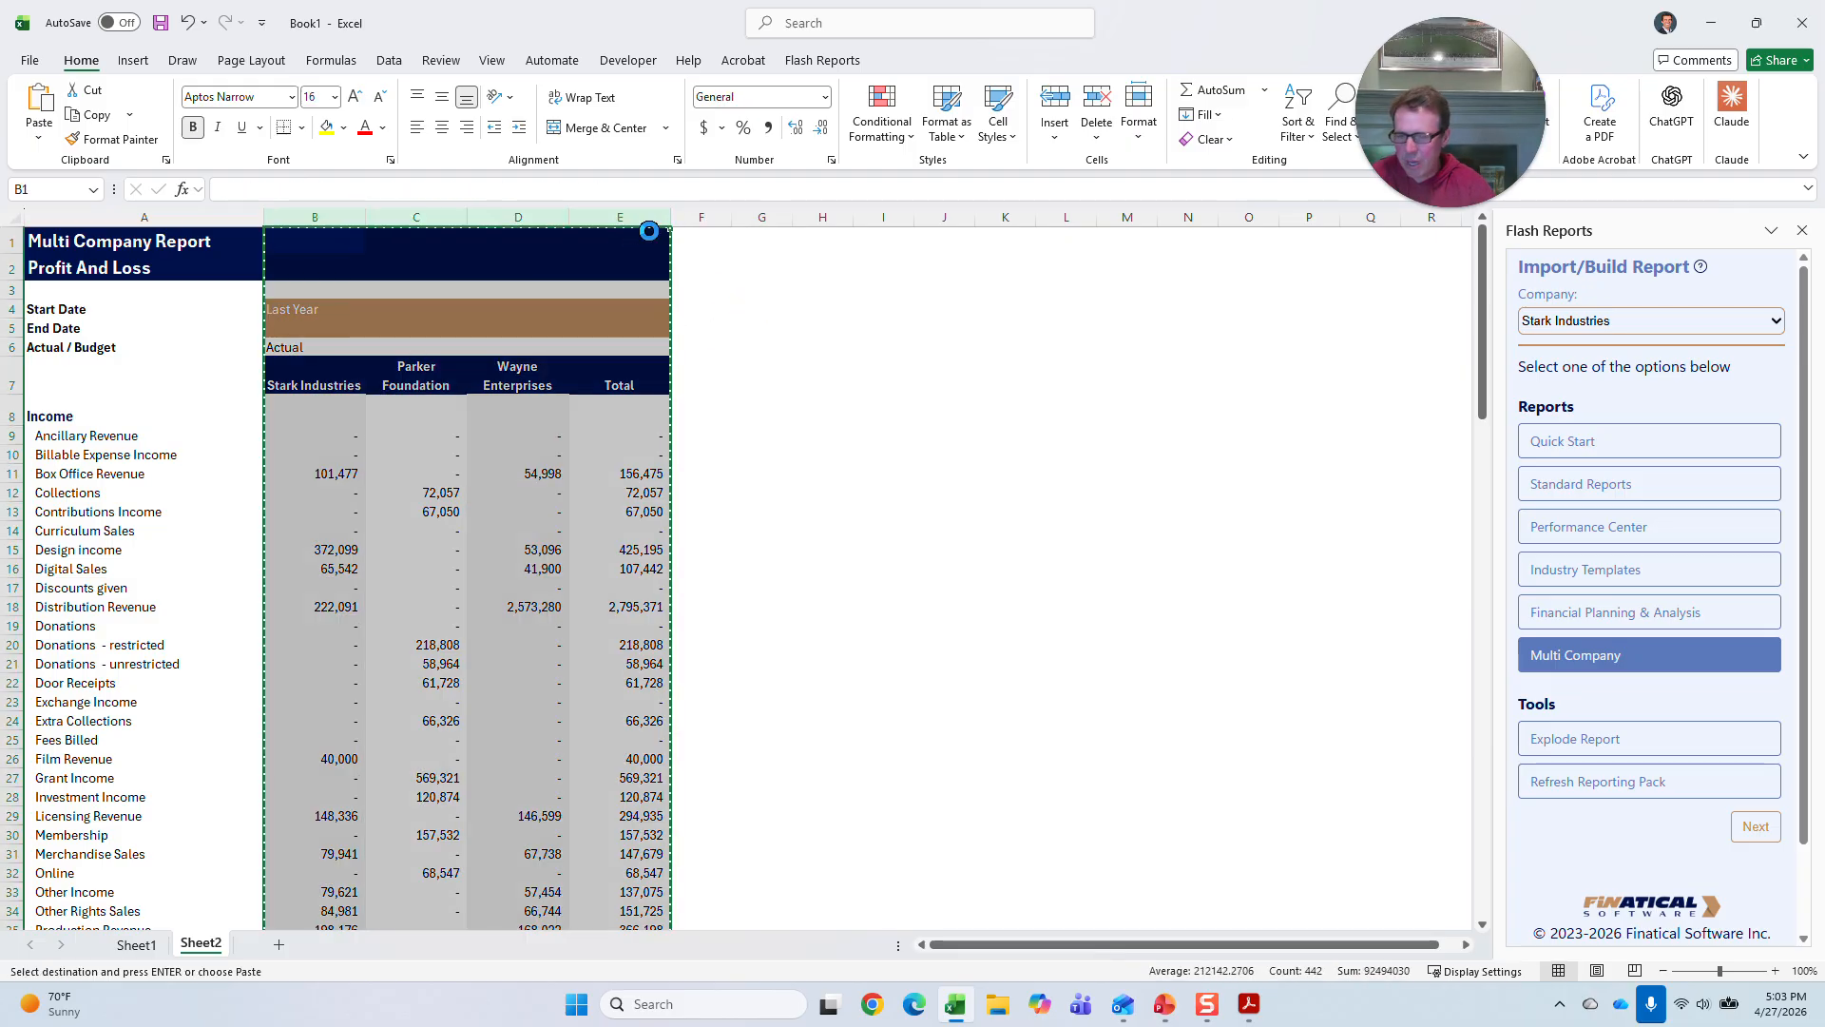
pyautogui.click(715, 218)
pyautogui.hotkey('ctrl', 'v')
pyautogui.click(1145, 315)
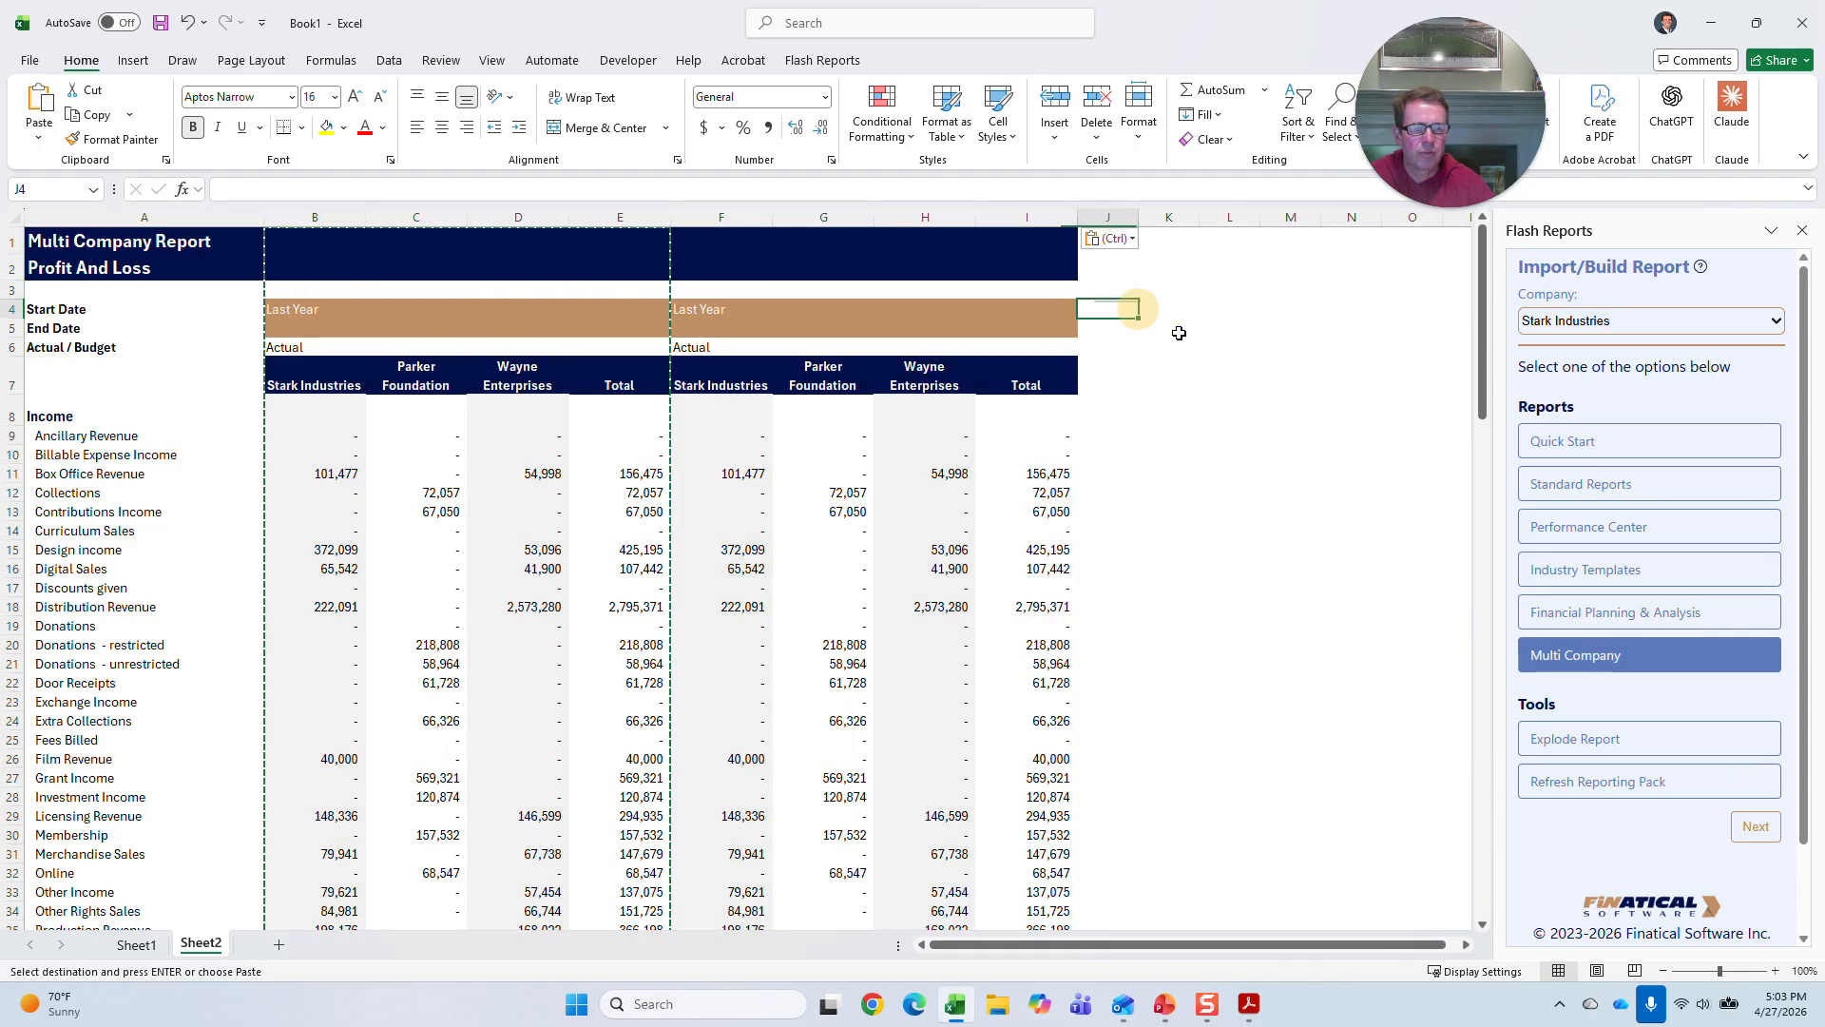
# - Clear the copy selection and check the cell references of the copied ACCOUNT_BALANCE formula in H11
pyautogui.click(941, 474)
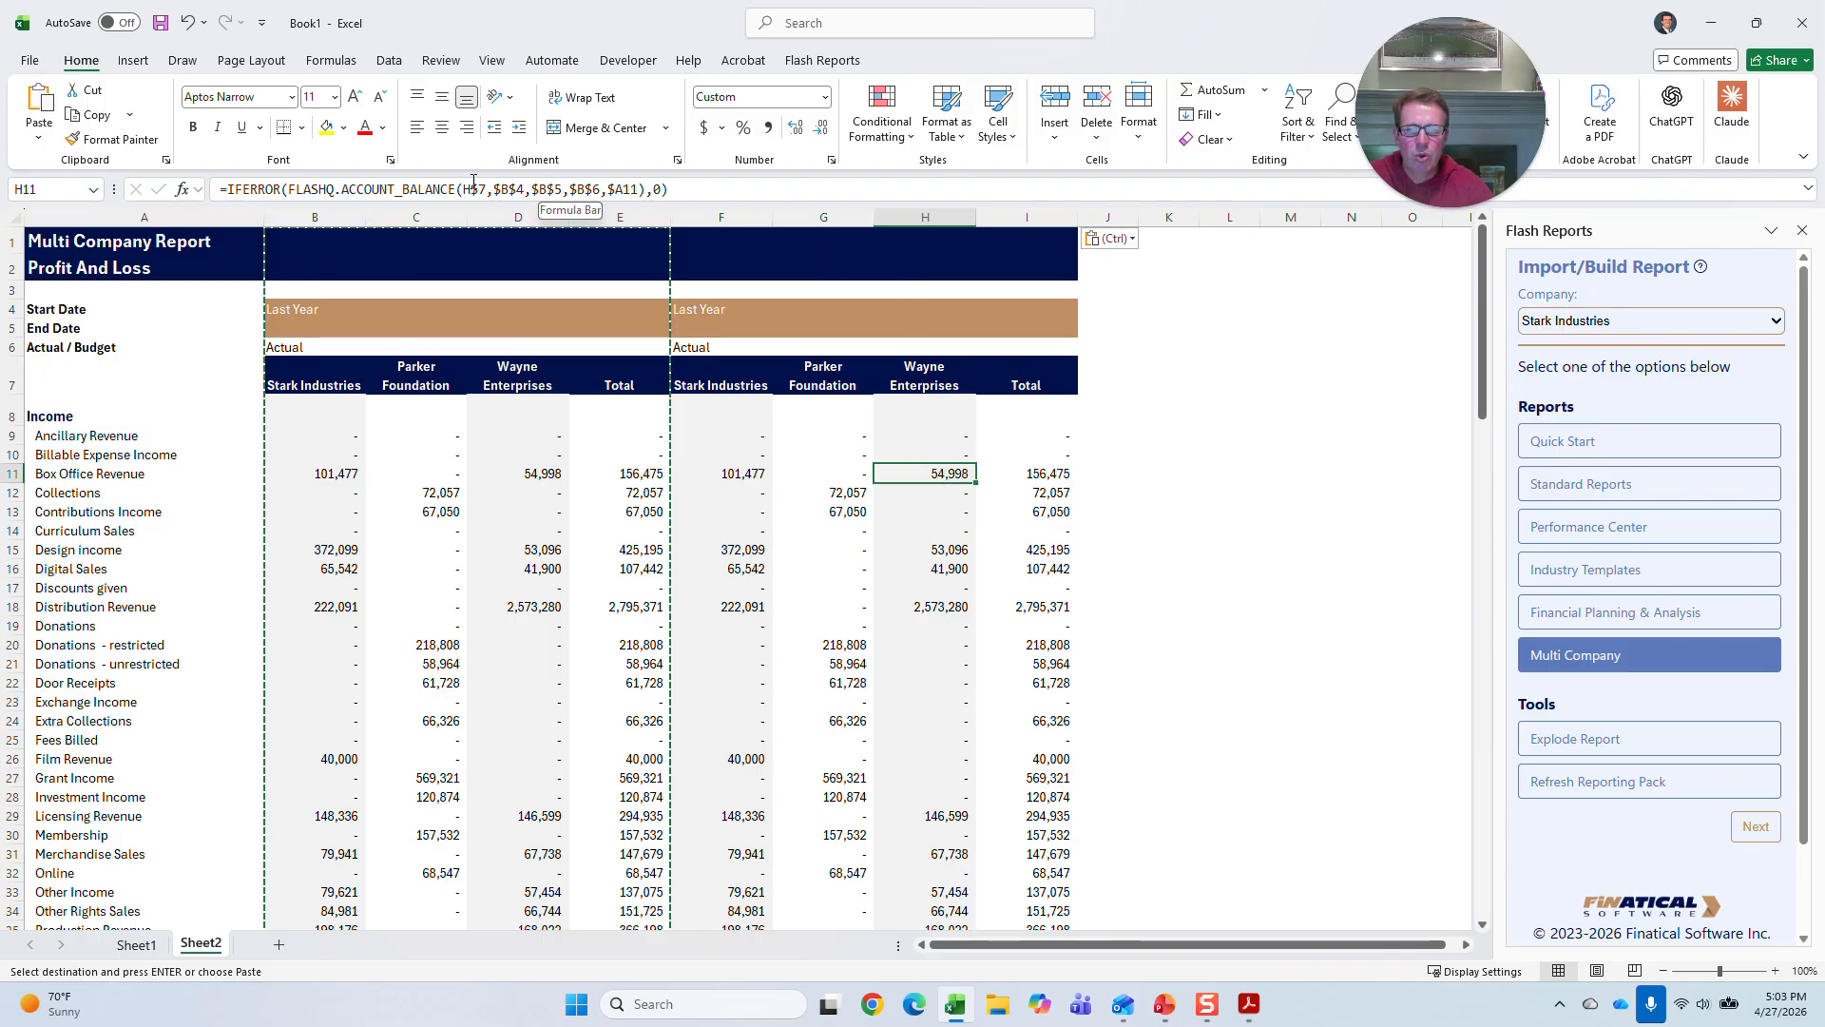
pyautogui.press('Escape')
pyautogui.click(511, 188)
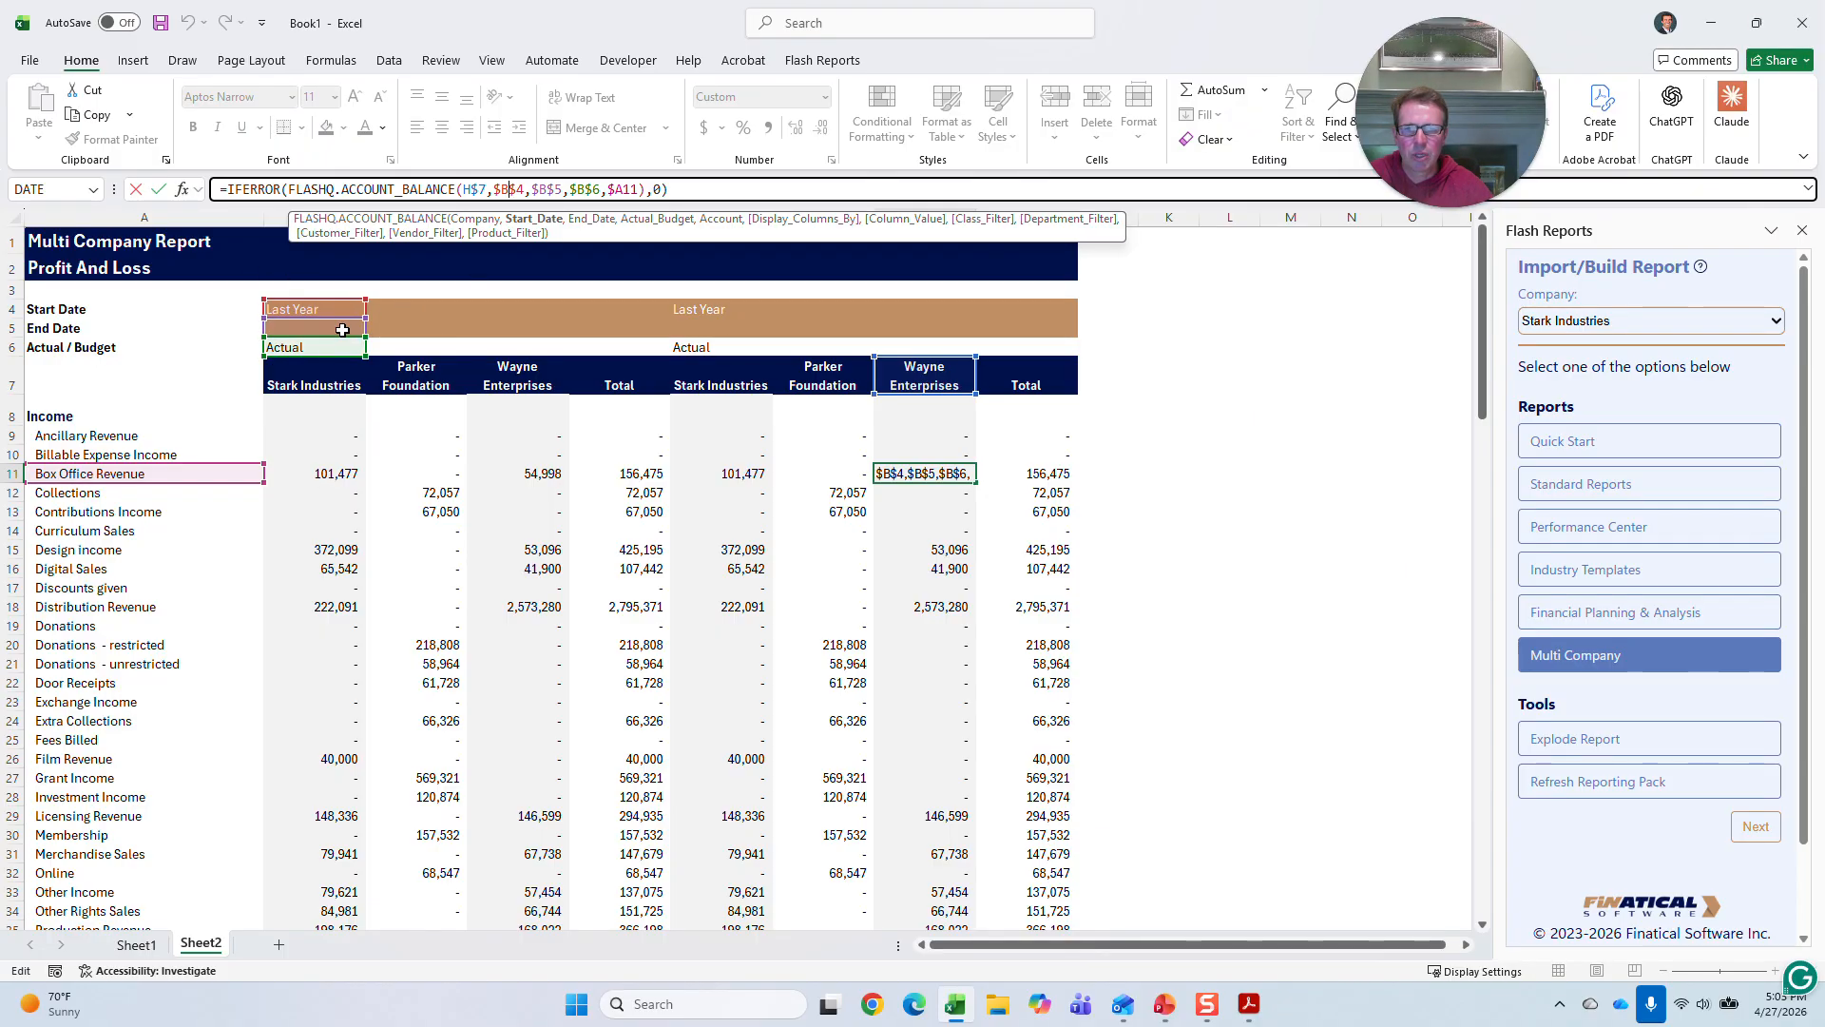
pyautogui.press('Return')
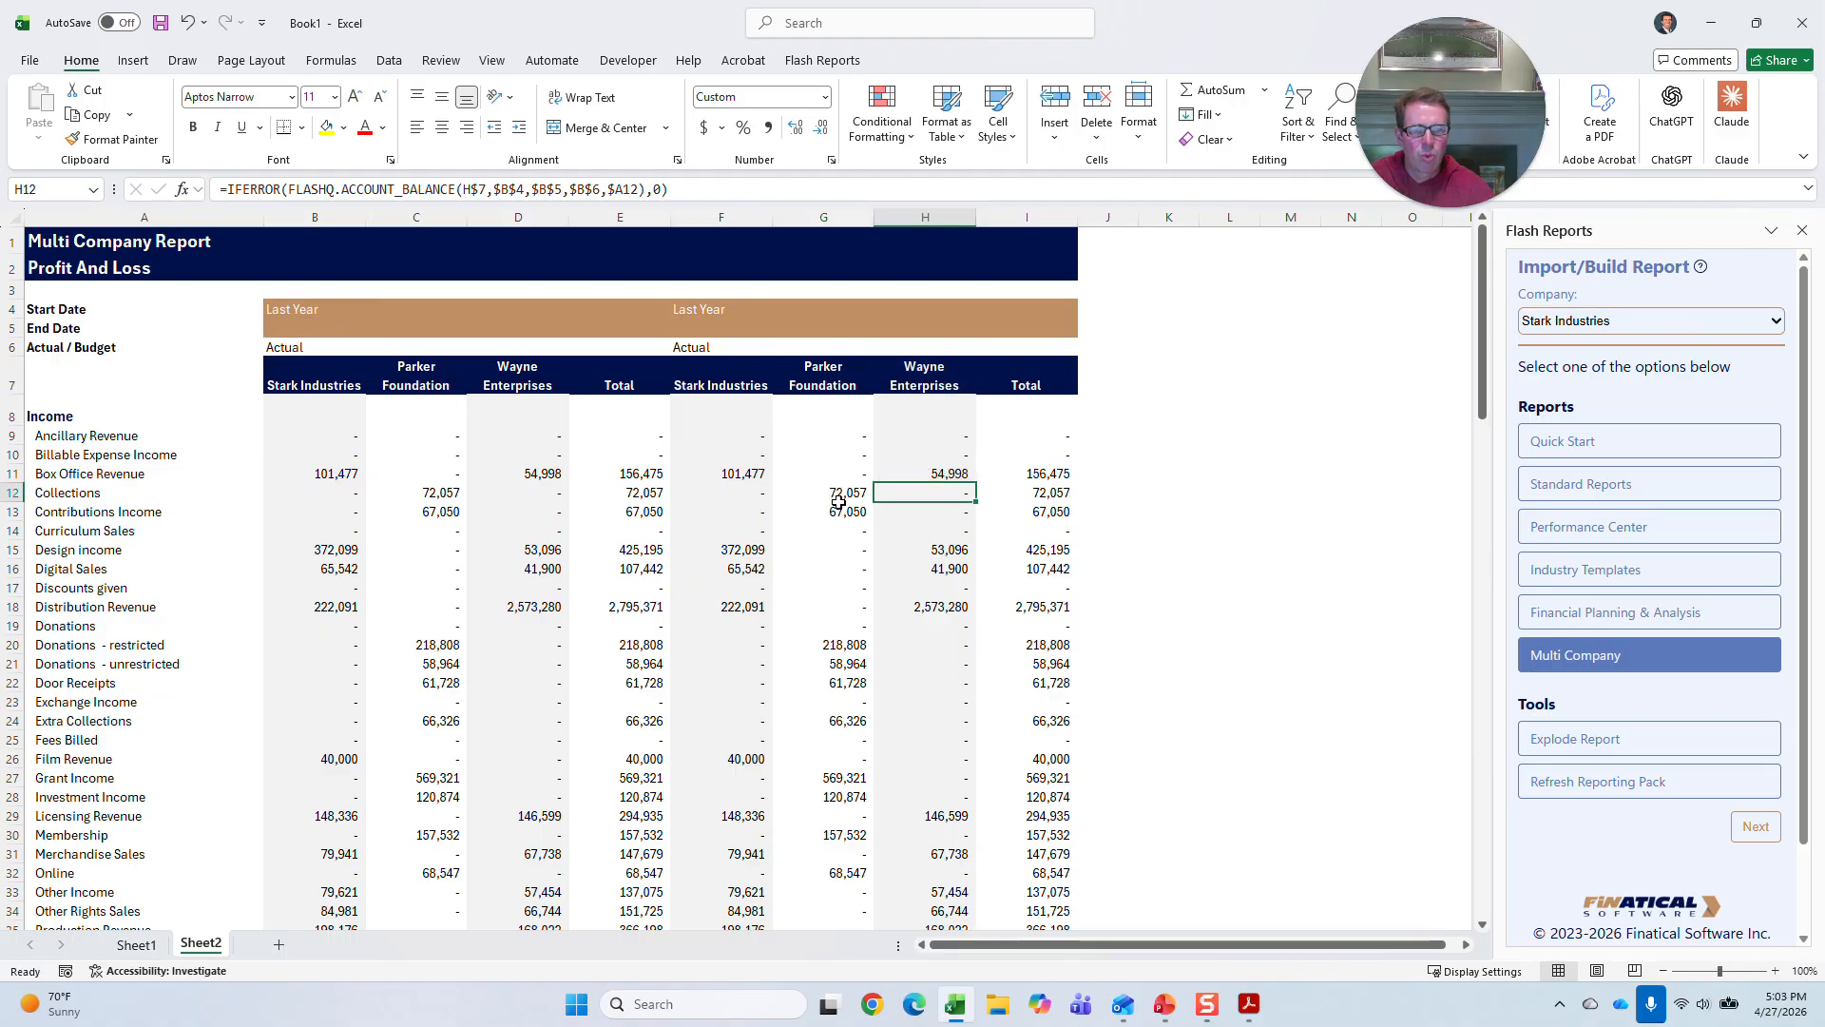
# - Set the Start_Date argument of the ACCOUNT_BALANCE formula in F9 to $F$4
pyautogui.click(754, 433)
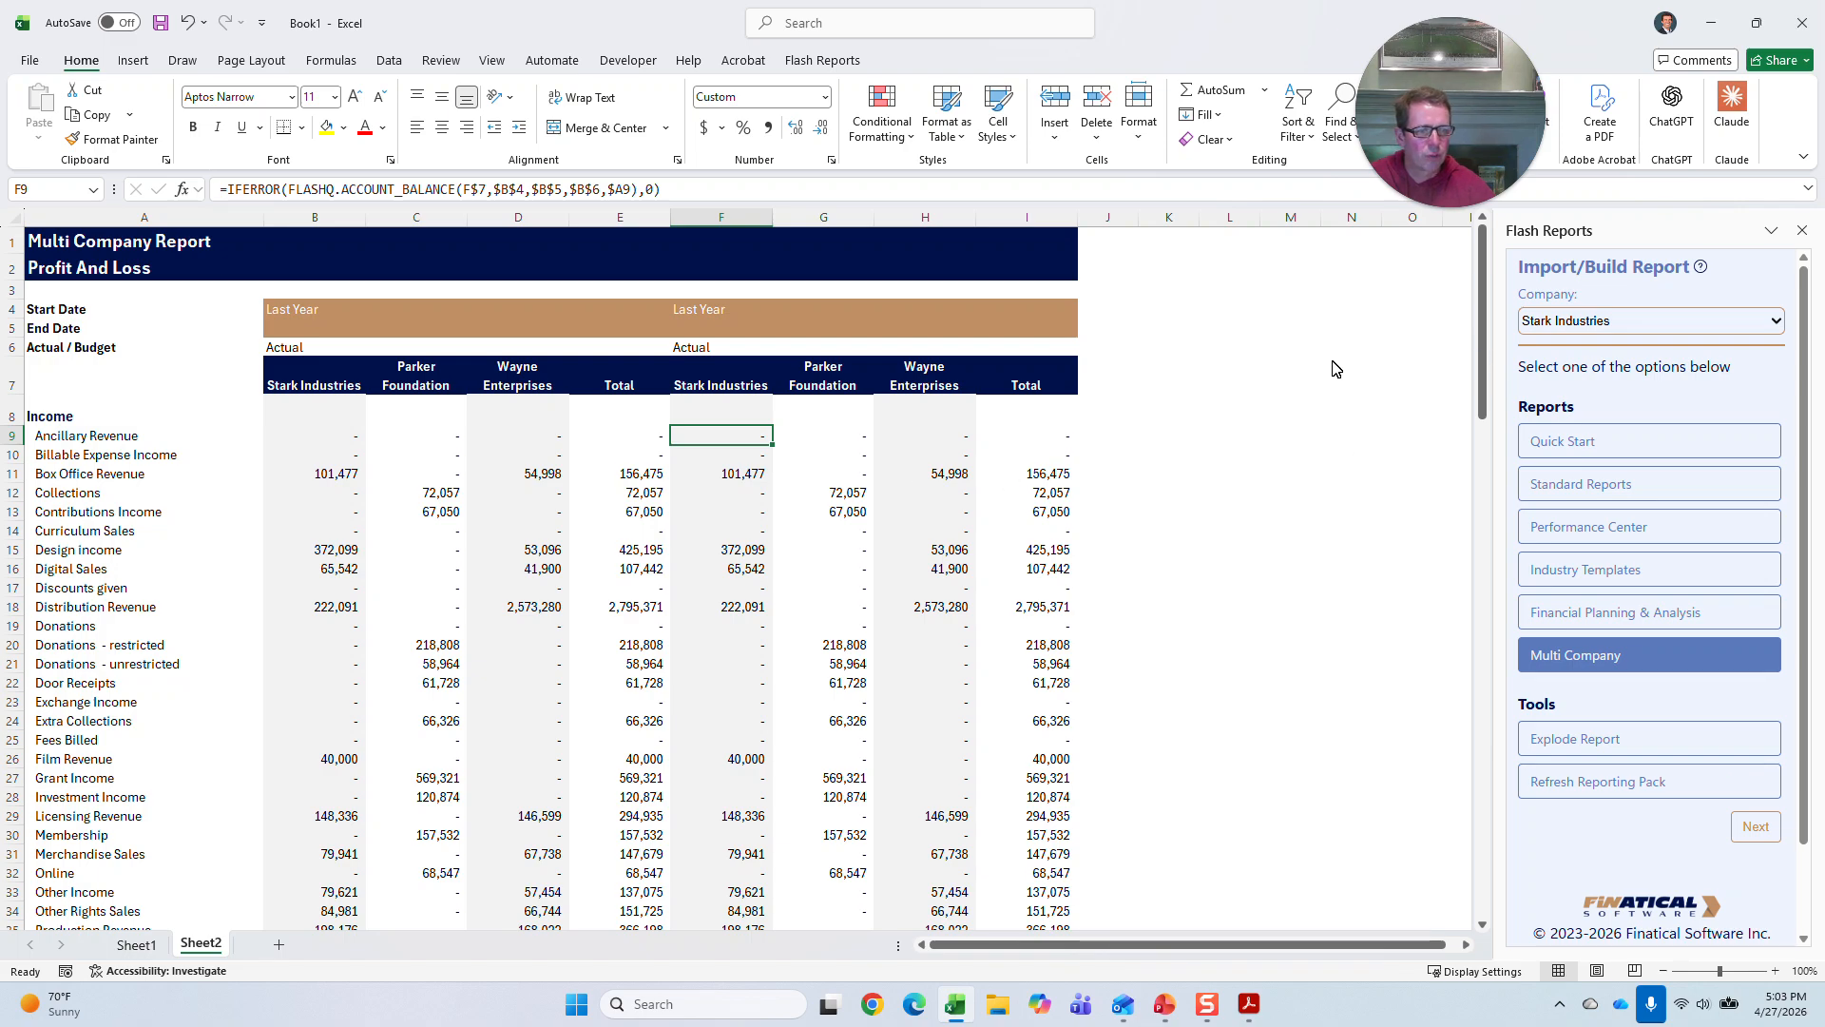
pyautogui.click(1448, 365)
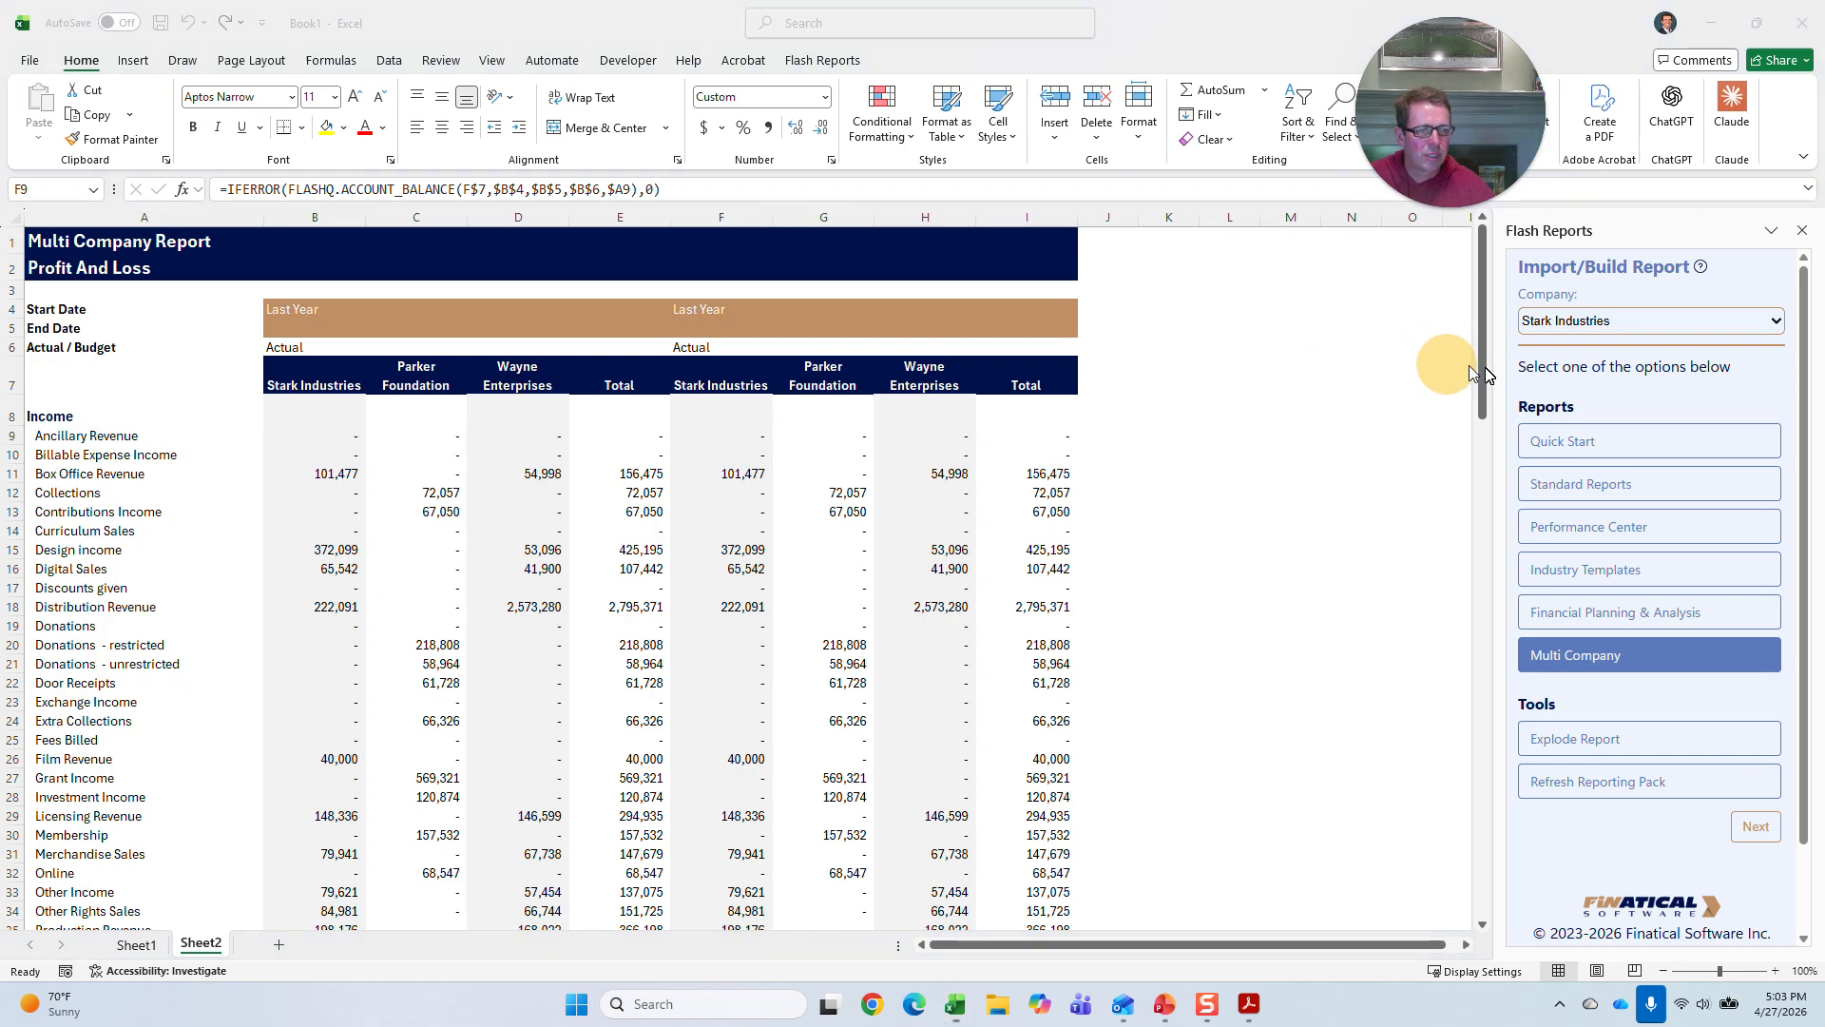
pyautogui.click(751, 436)
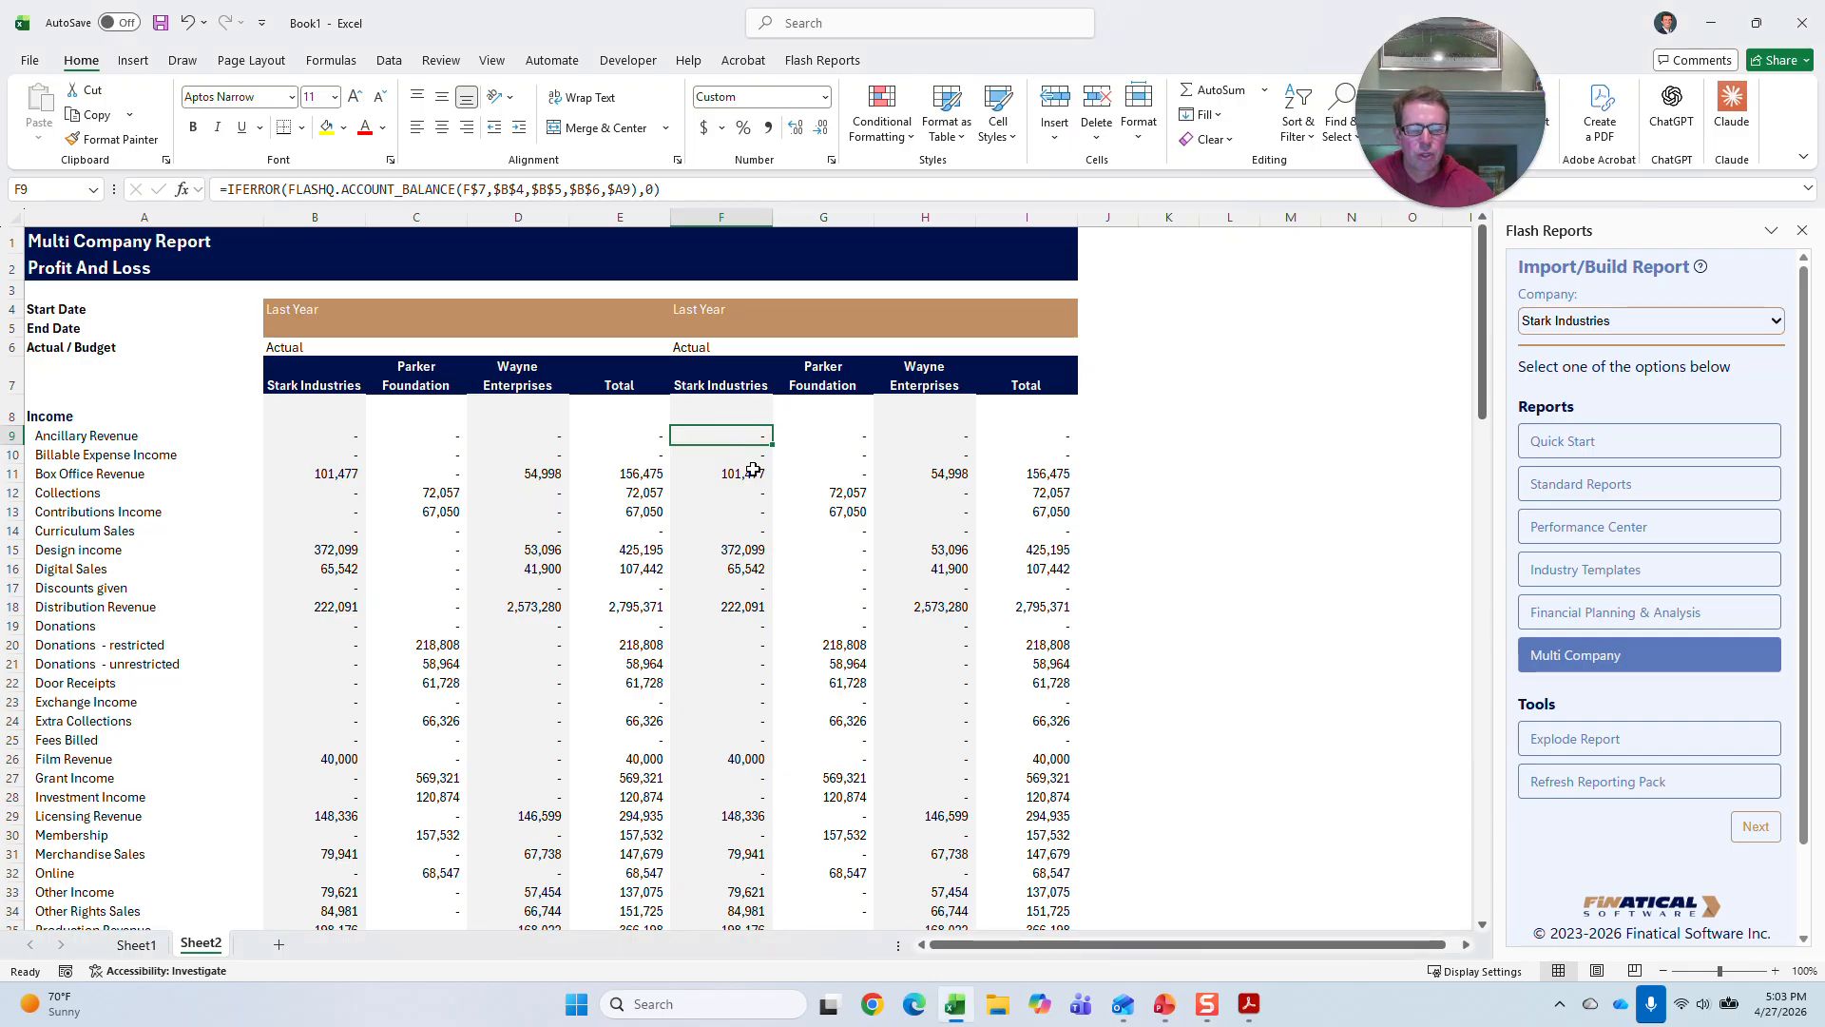
pyautogui.click(599, 190)
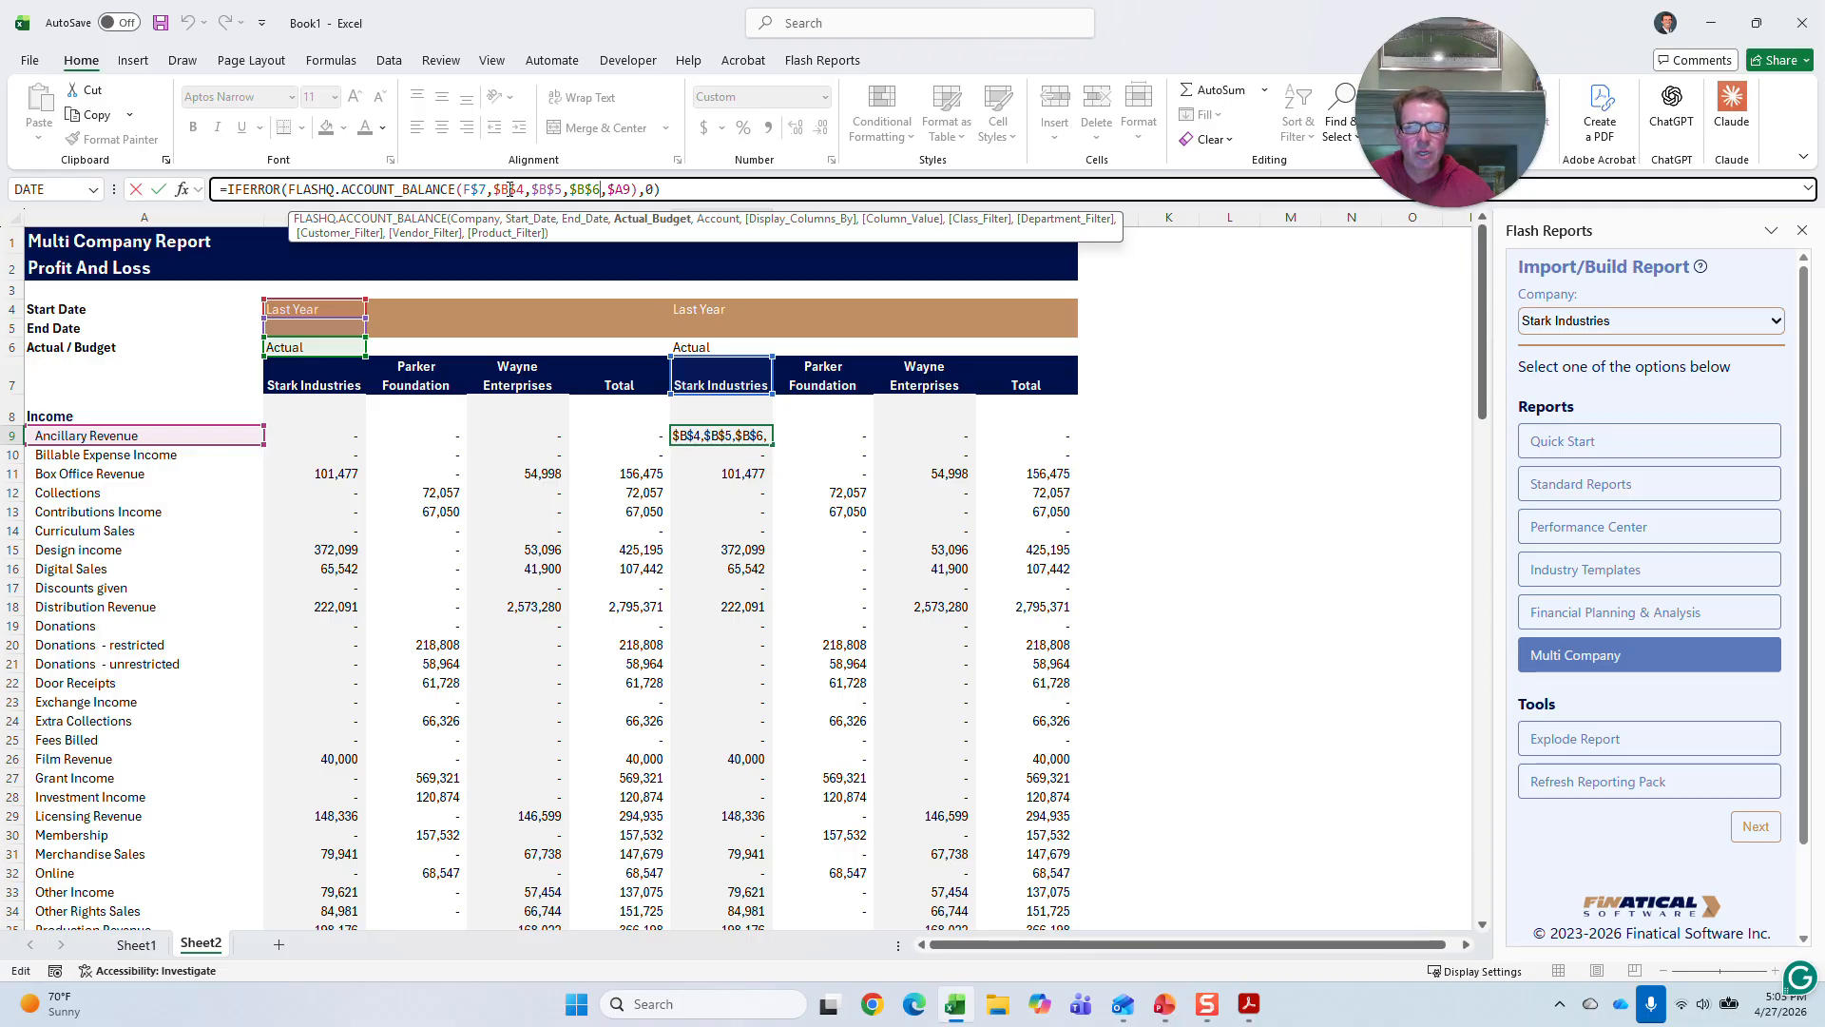
pyautogui.click(181, 189)
pyautogui.moveTo(953, 287); pyautogui.dragTo(1082, 374)
pyautogui.click(971, 425)
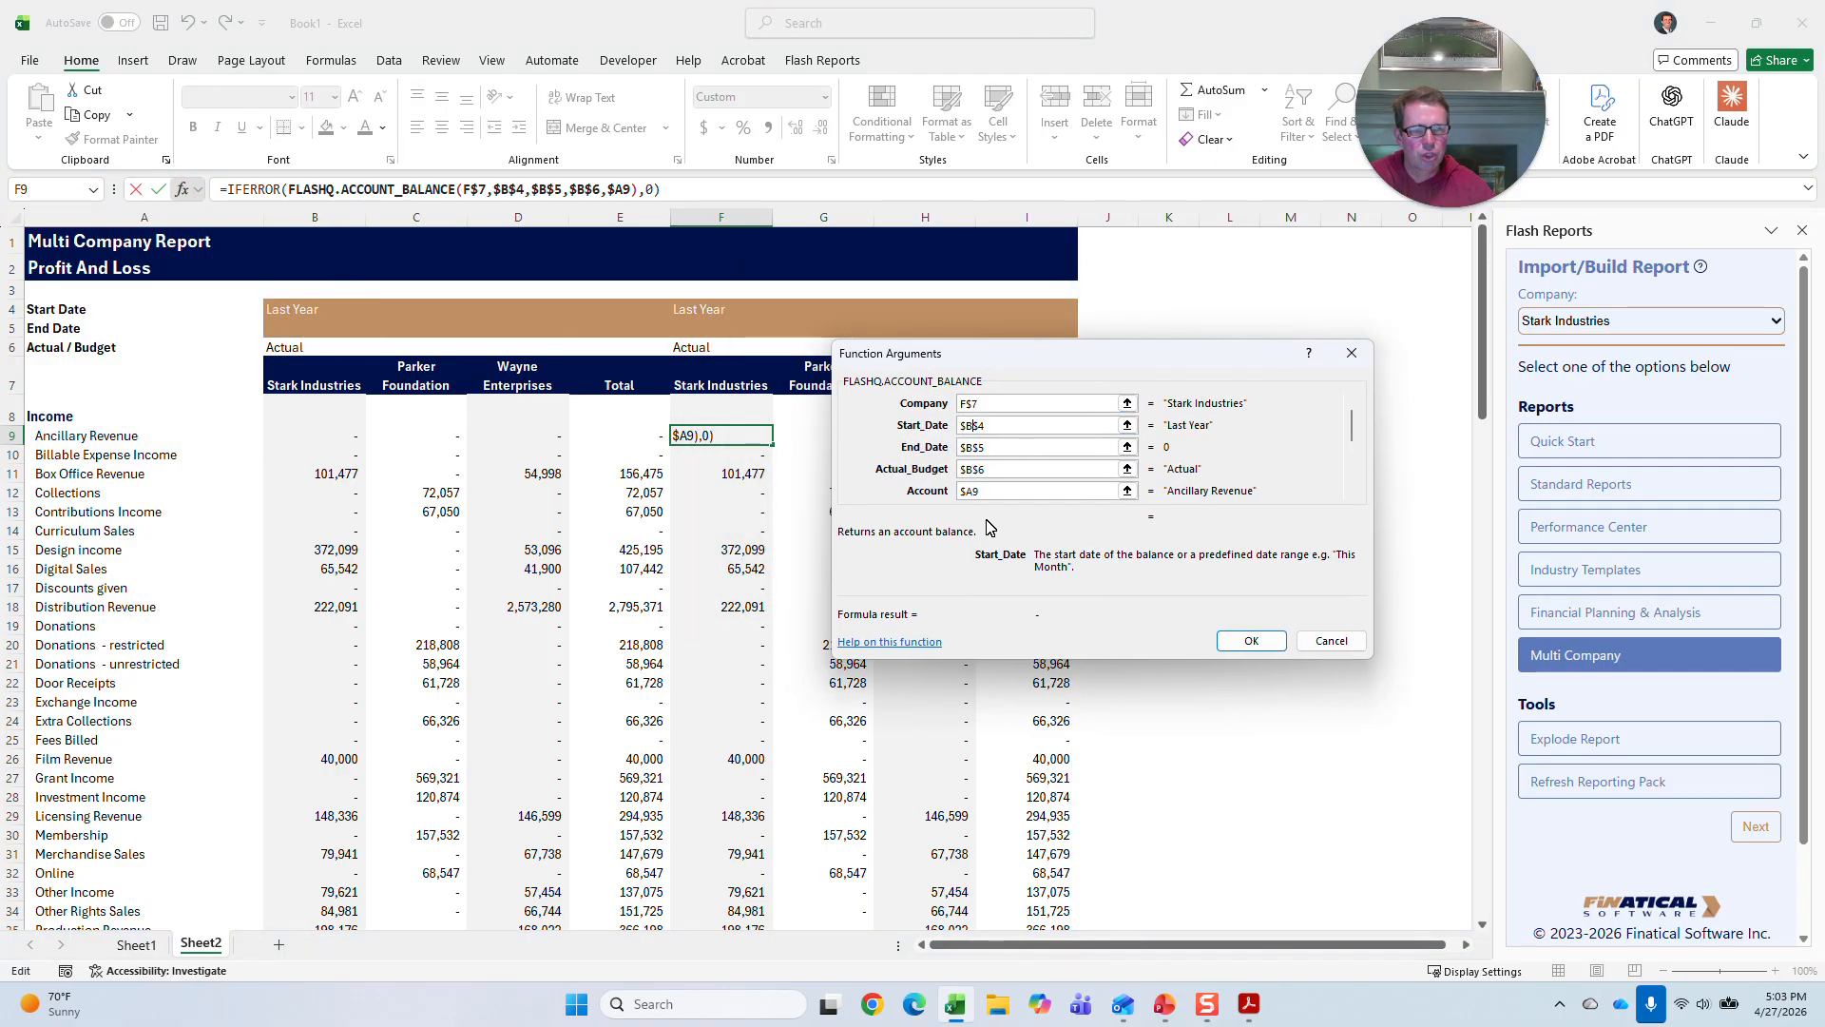
pyautogui.press('BackSpace')
pyautogui.write('F')
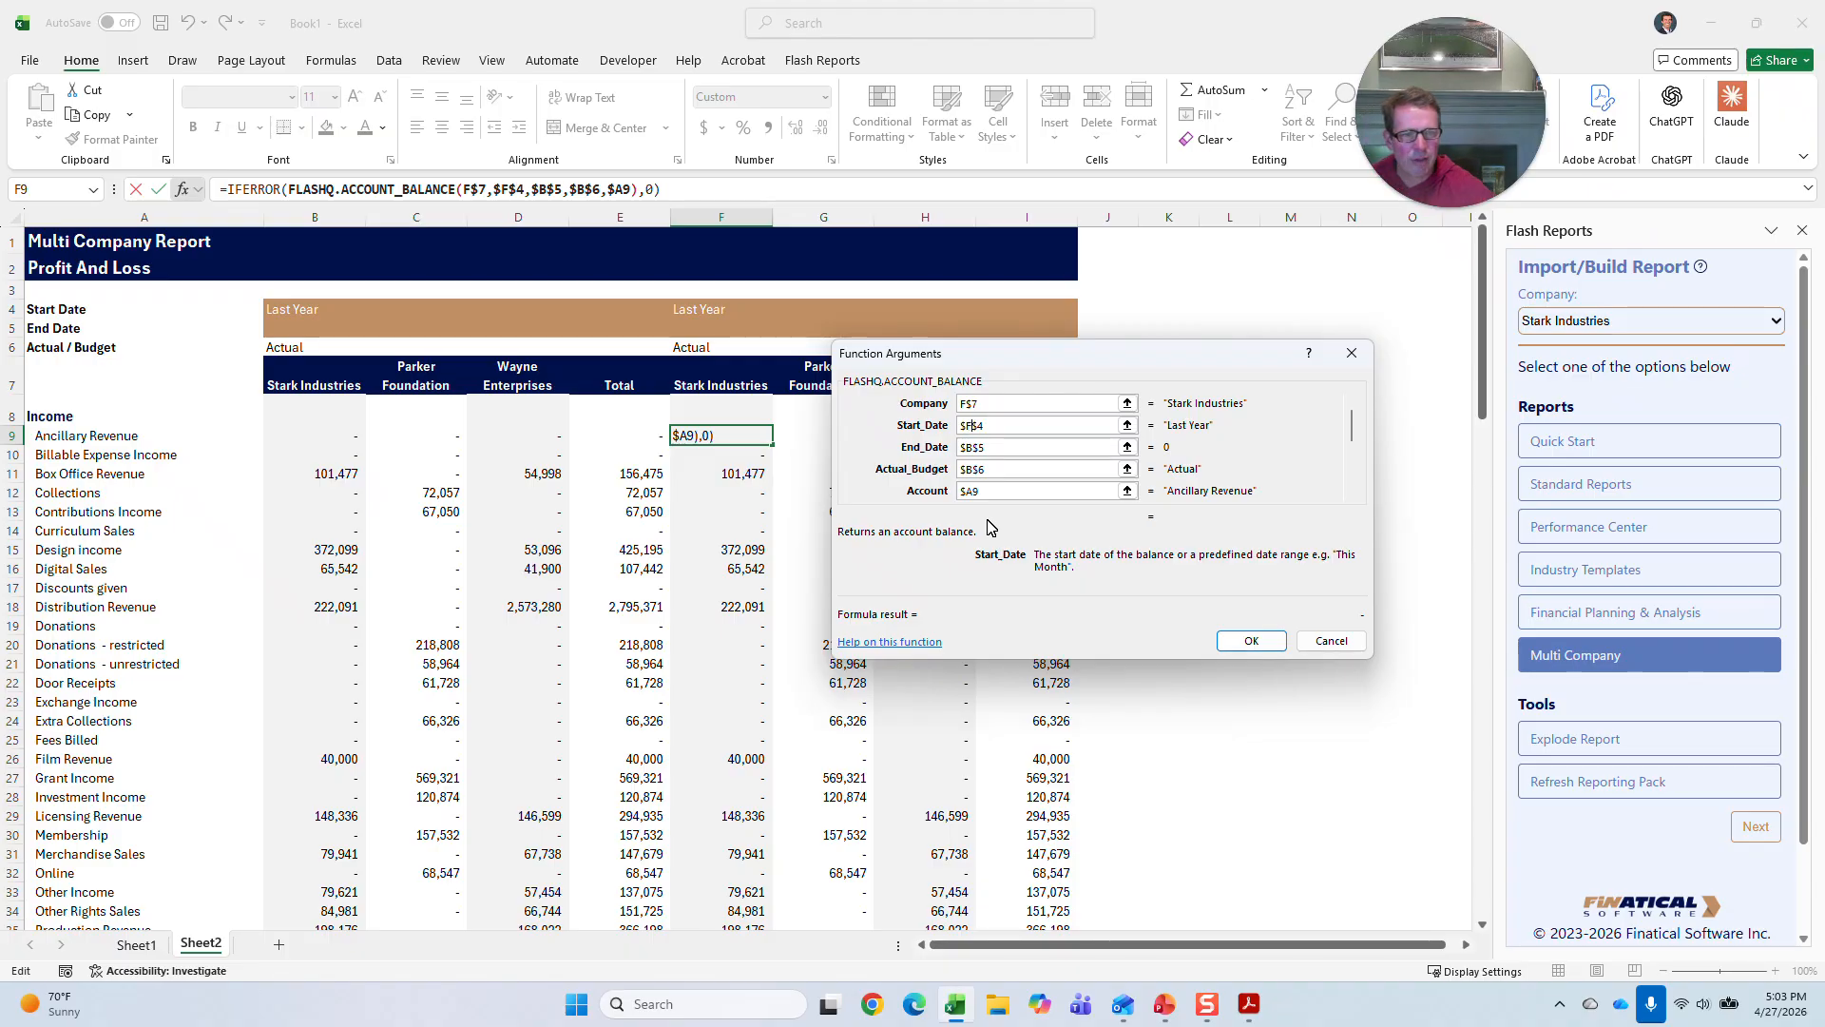
# - Set the End_Date argument of the same F9 formula to $F$5 and apply the function arguments
pyautogui.click(975, 449)
pyautogui.press('BackSpace')
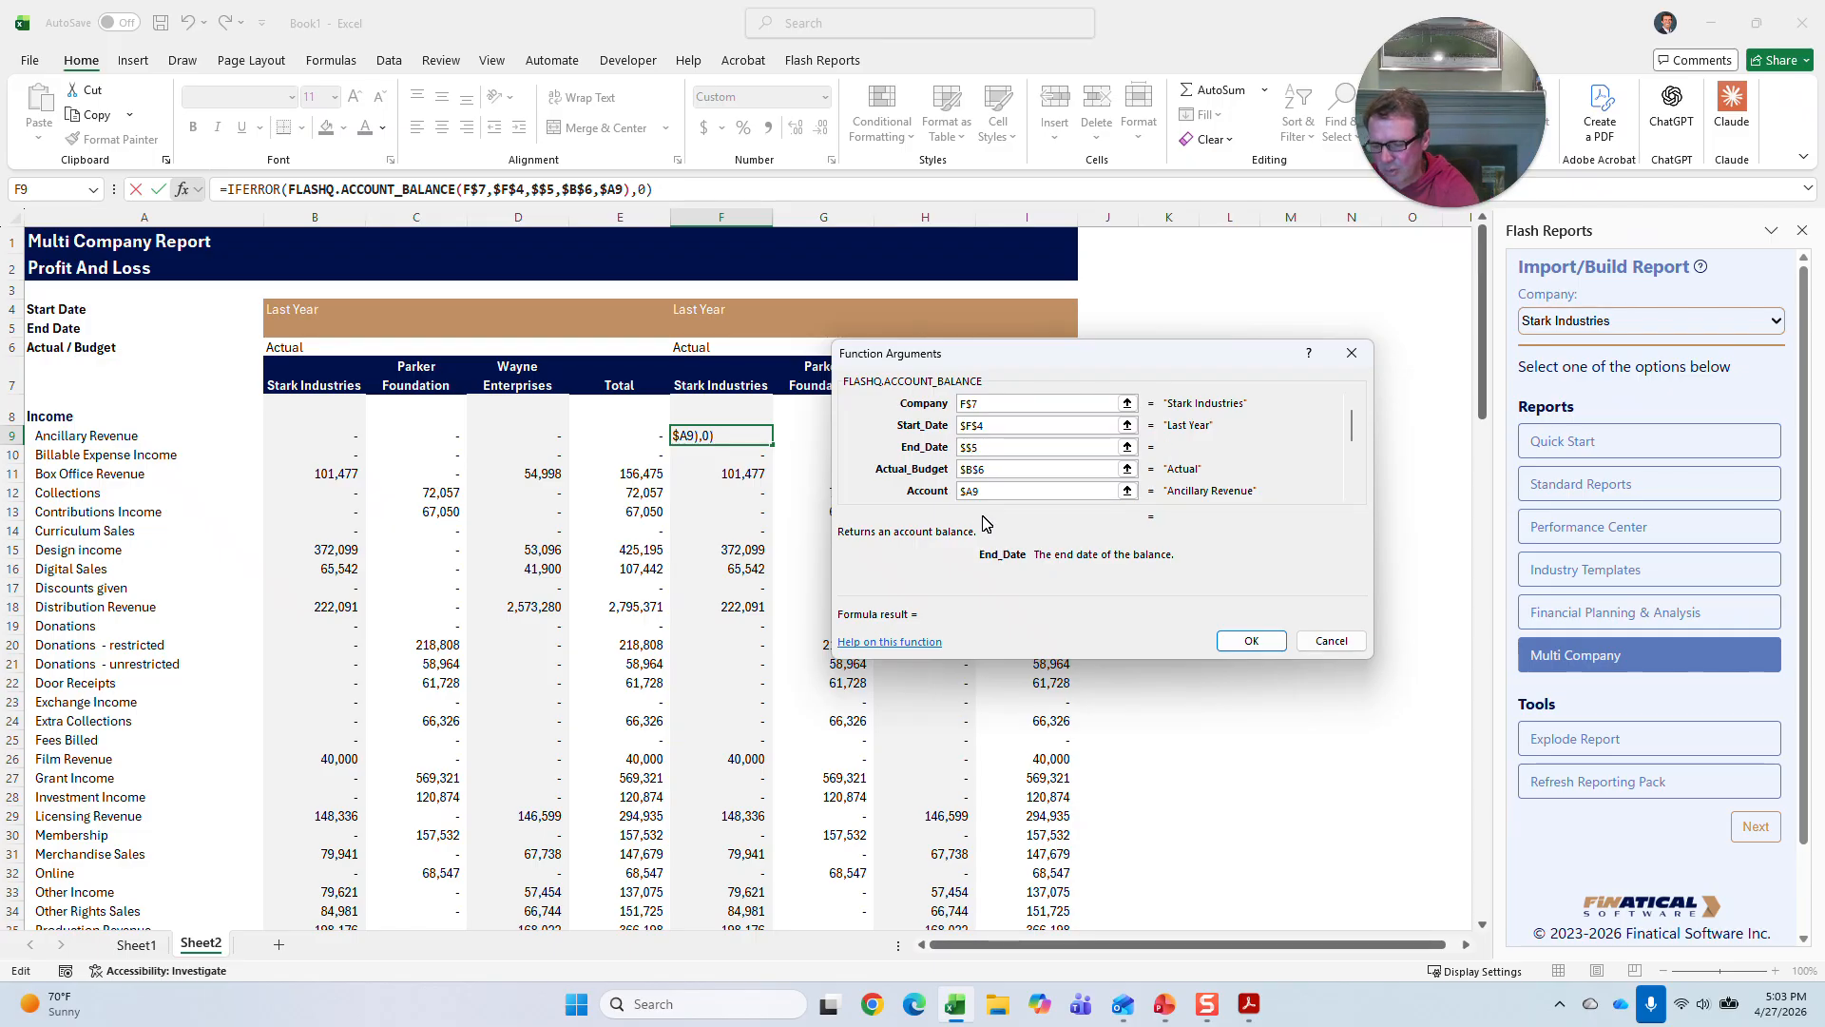
pyautogui.write('B')
pyautogui.press('Return')
pyautogui.click(884, 480)
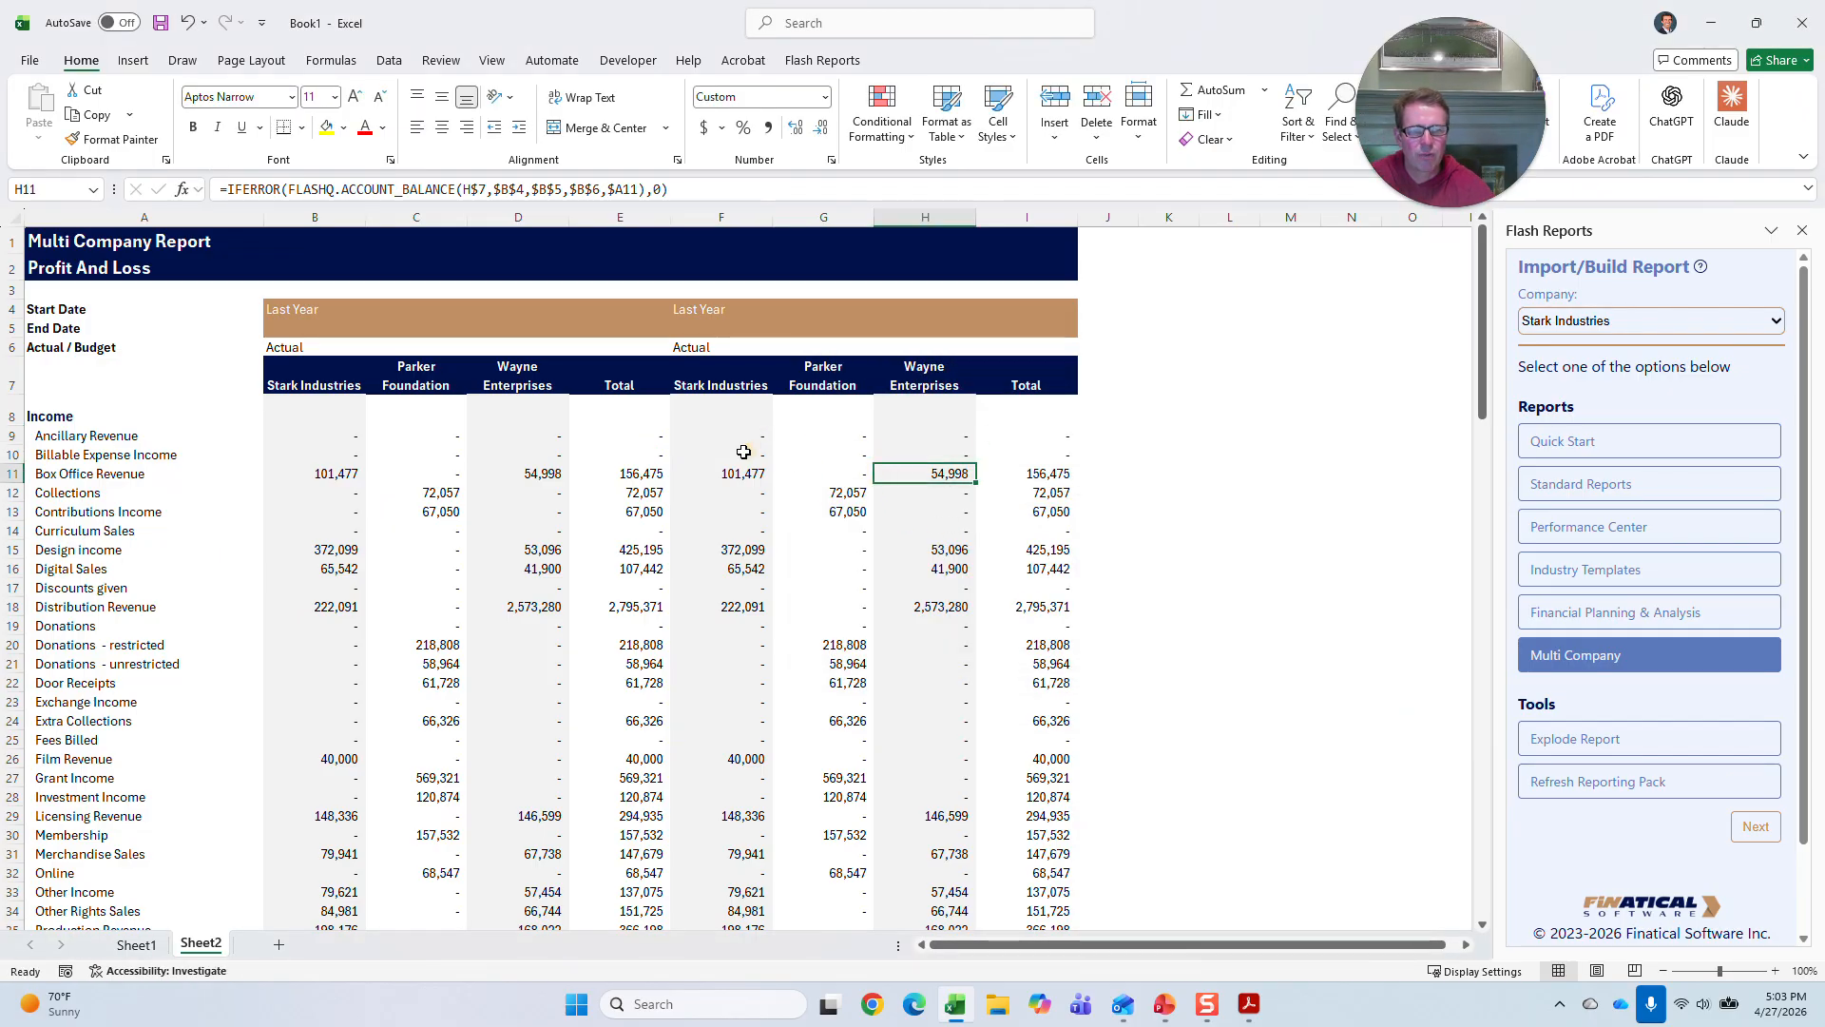
# - Check which start and end date cells the edited ACCOUNT_BALANCE formula in F9 refers to
pyautogui.click(744, 440)
pyautogui.click(549, 186)
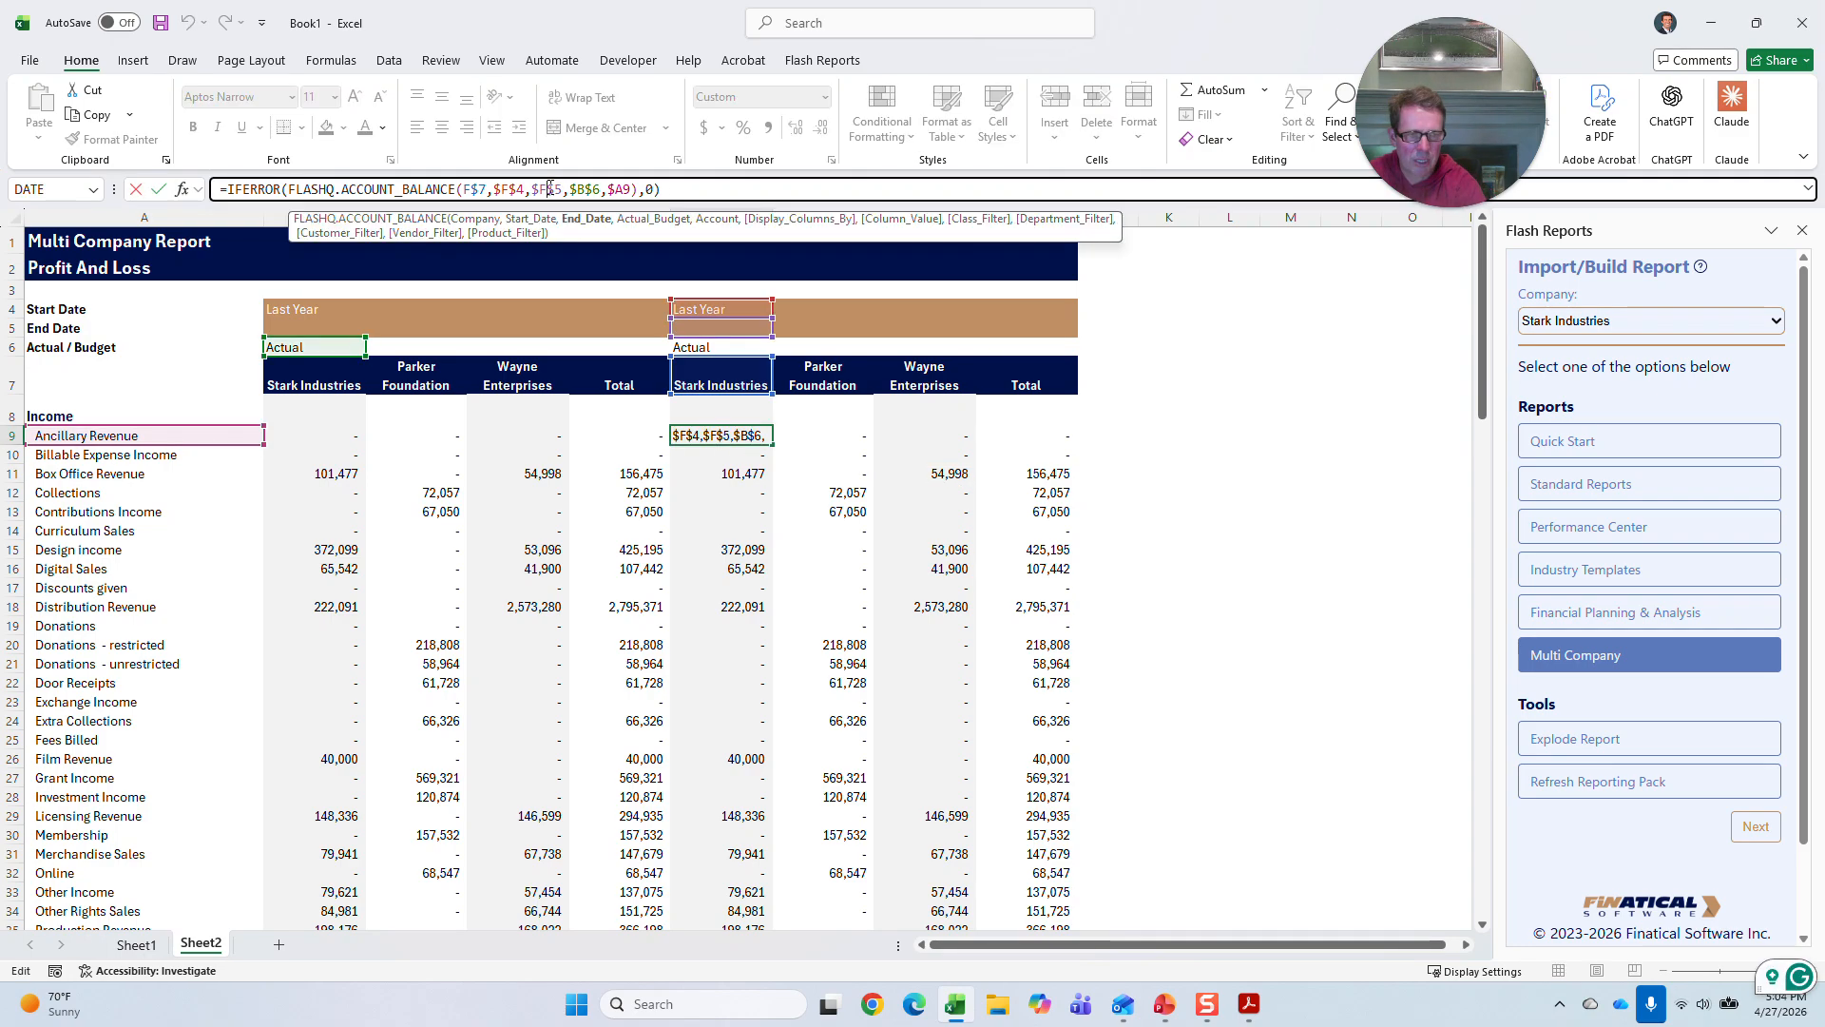
pyautogui.press('Return')
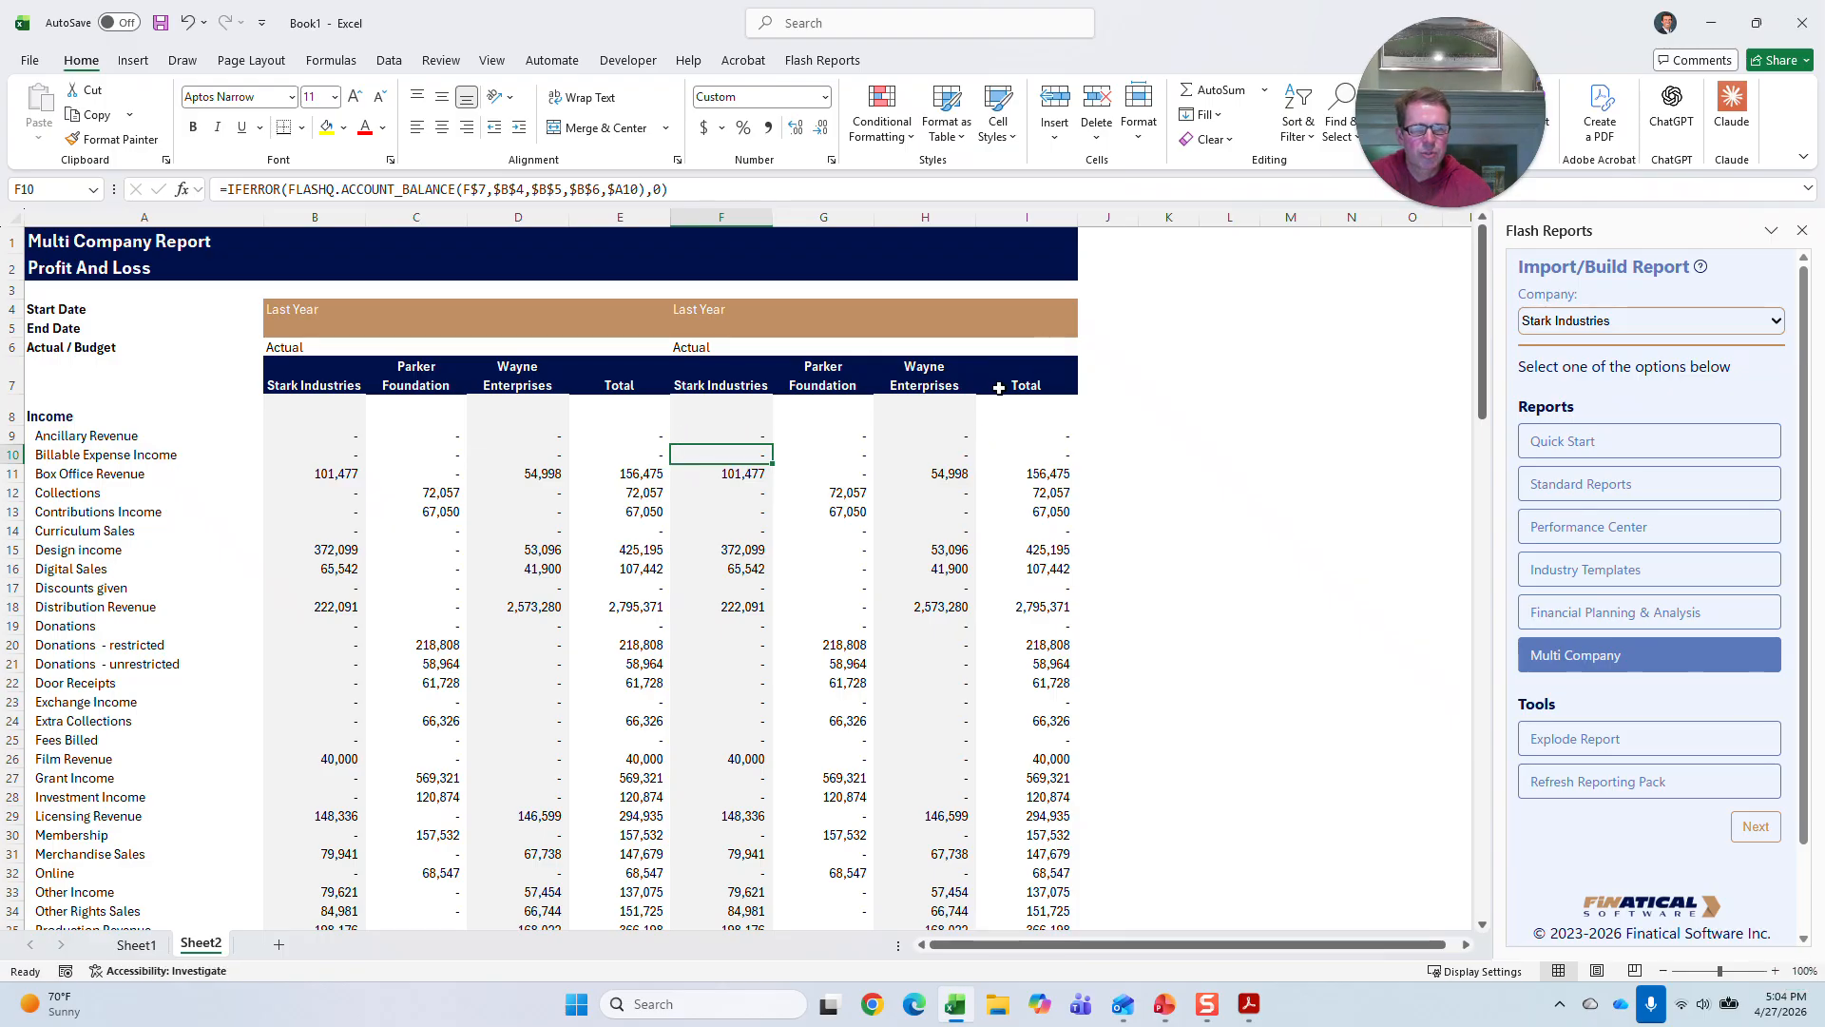
# - Copy the formula cell F9 and select the second set of report columns, F9 through I122
pyautogui.click(743, 435)
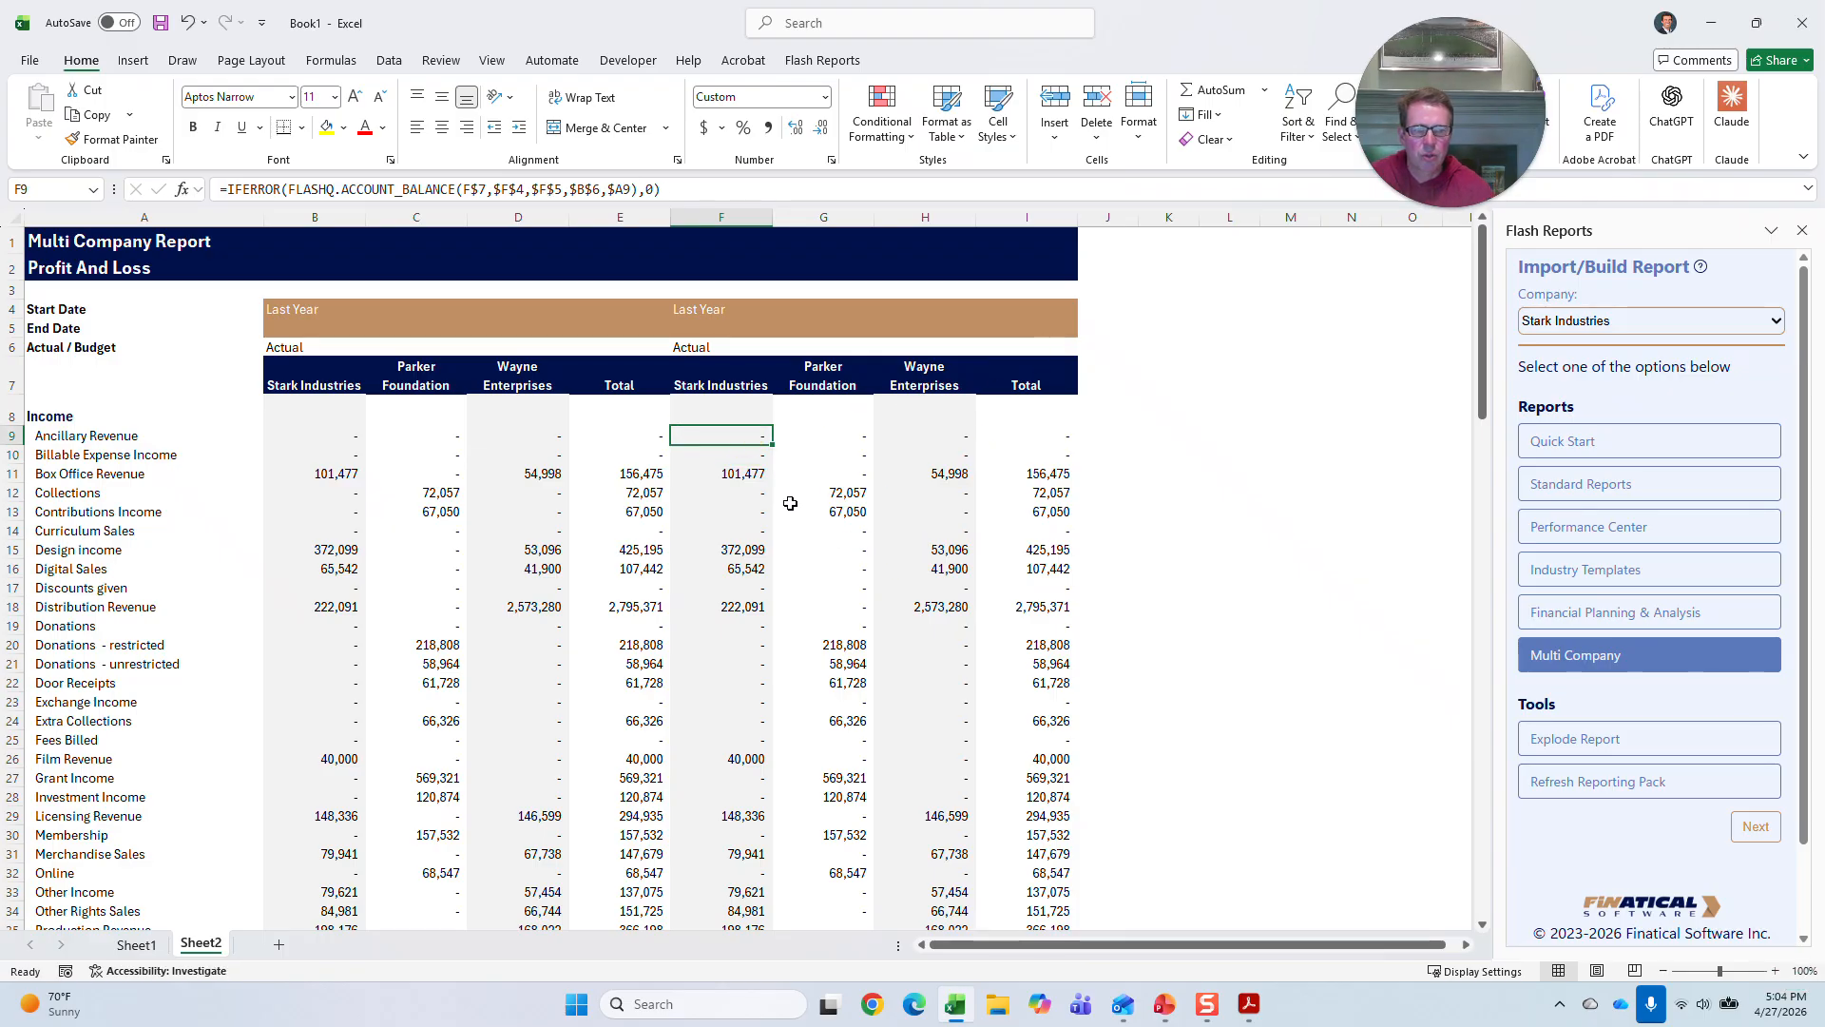
pyautogui.hotkey('ctrl', 'c')
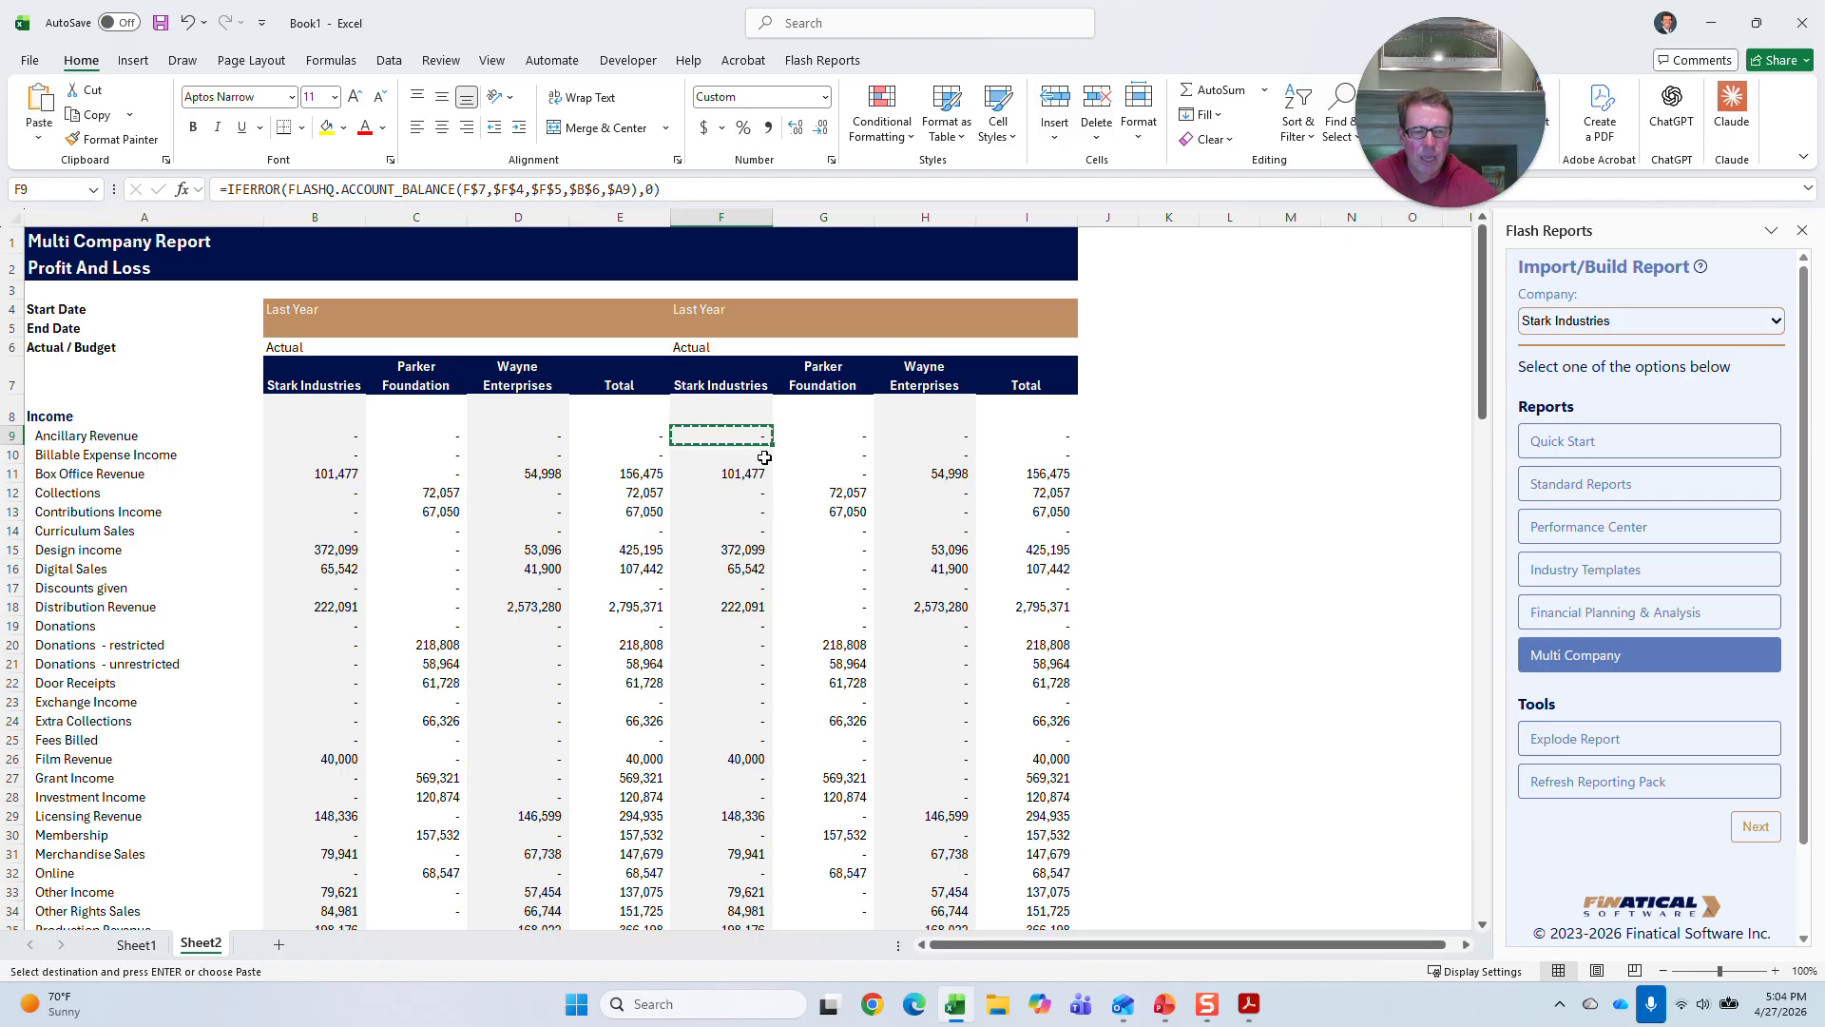
pyautogui.moveTo(710, 438); pyautogui.dragTo(985, 987)
pyautogui.moveTo(977, 706); pyautogui.dragTo(990, 856)
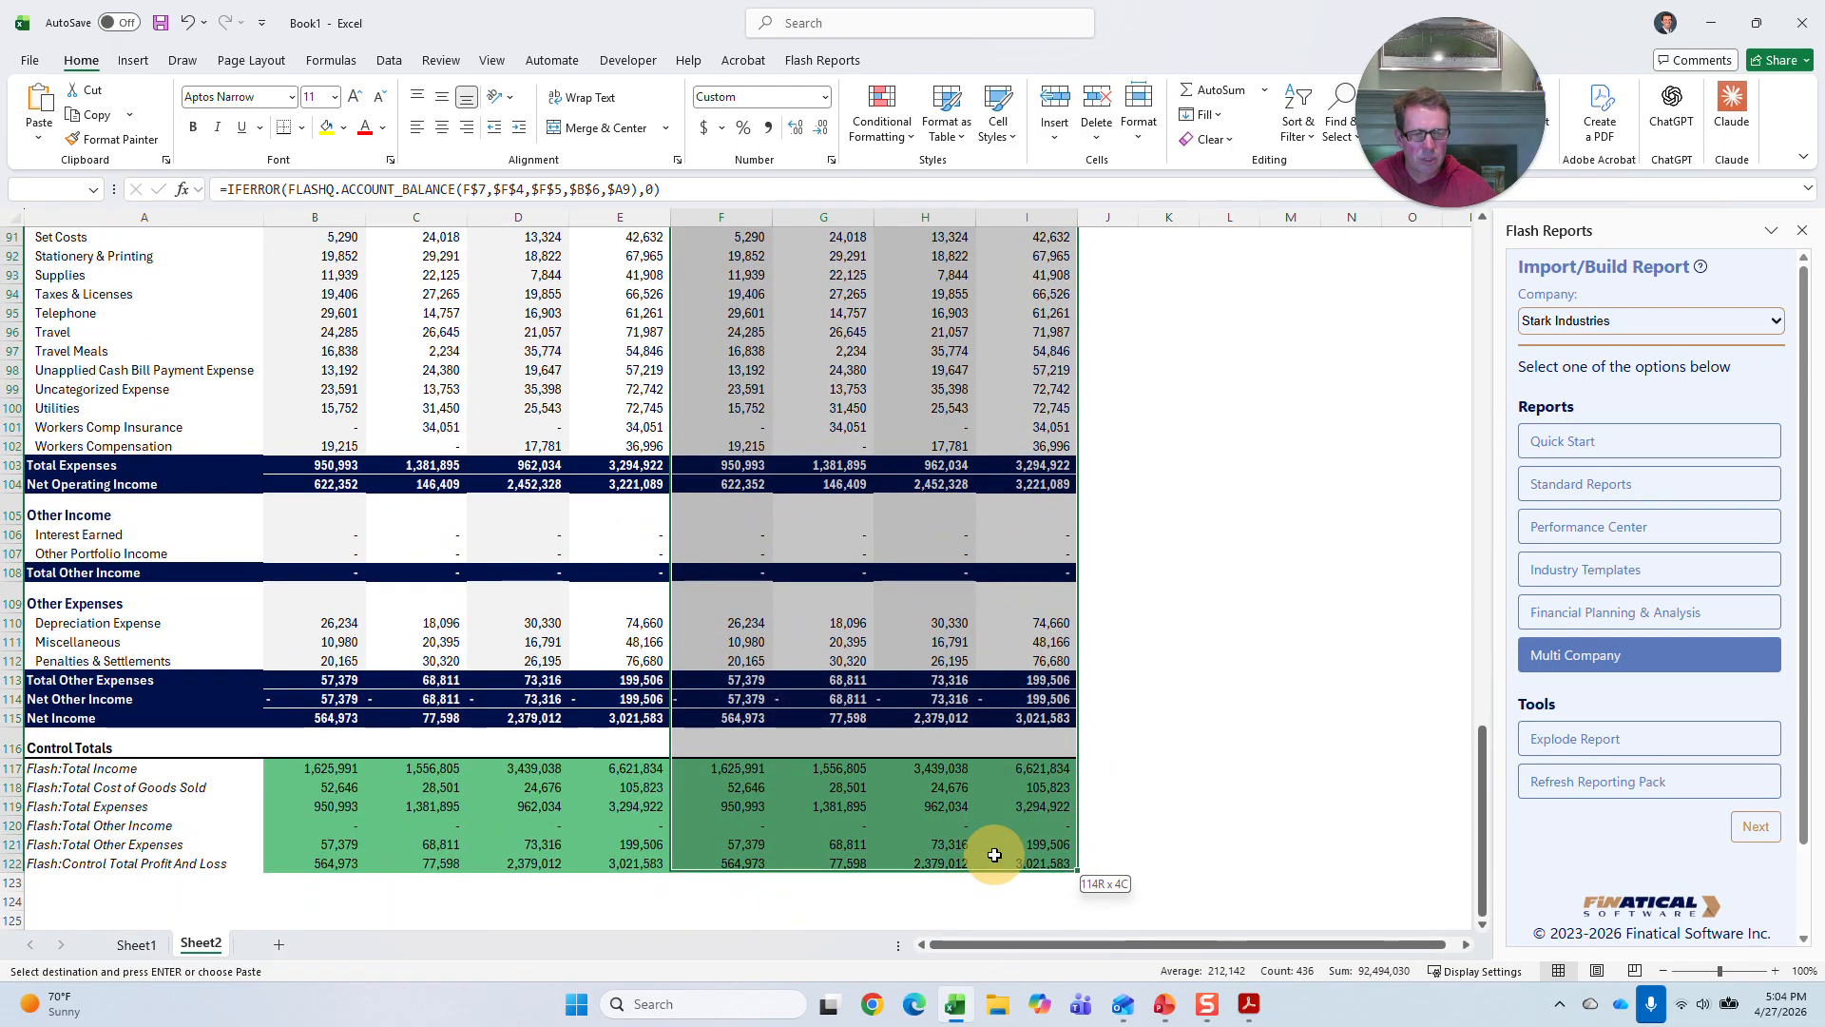
pyautogui.scroll(6, 1042, 469)
pyautogui.scroll(20, 1042, 469)
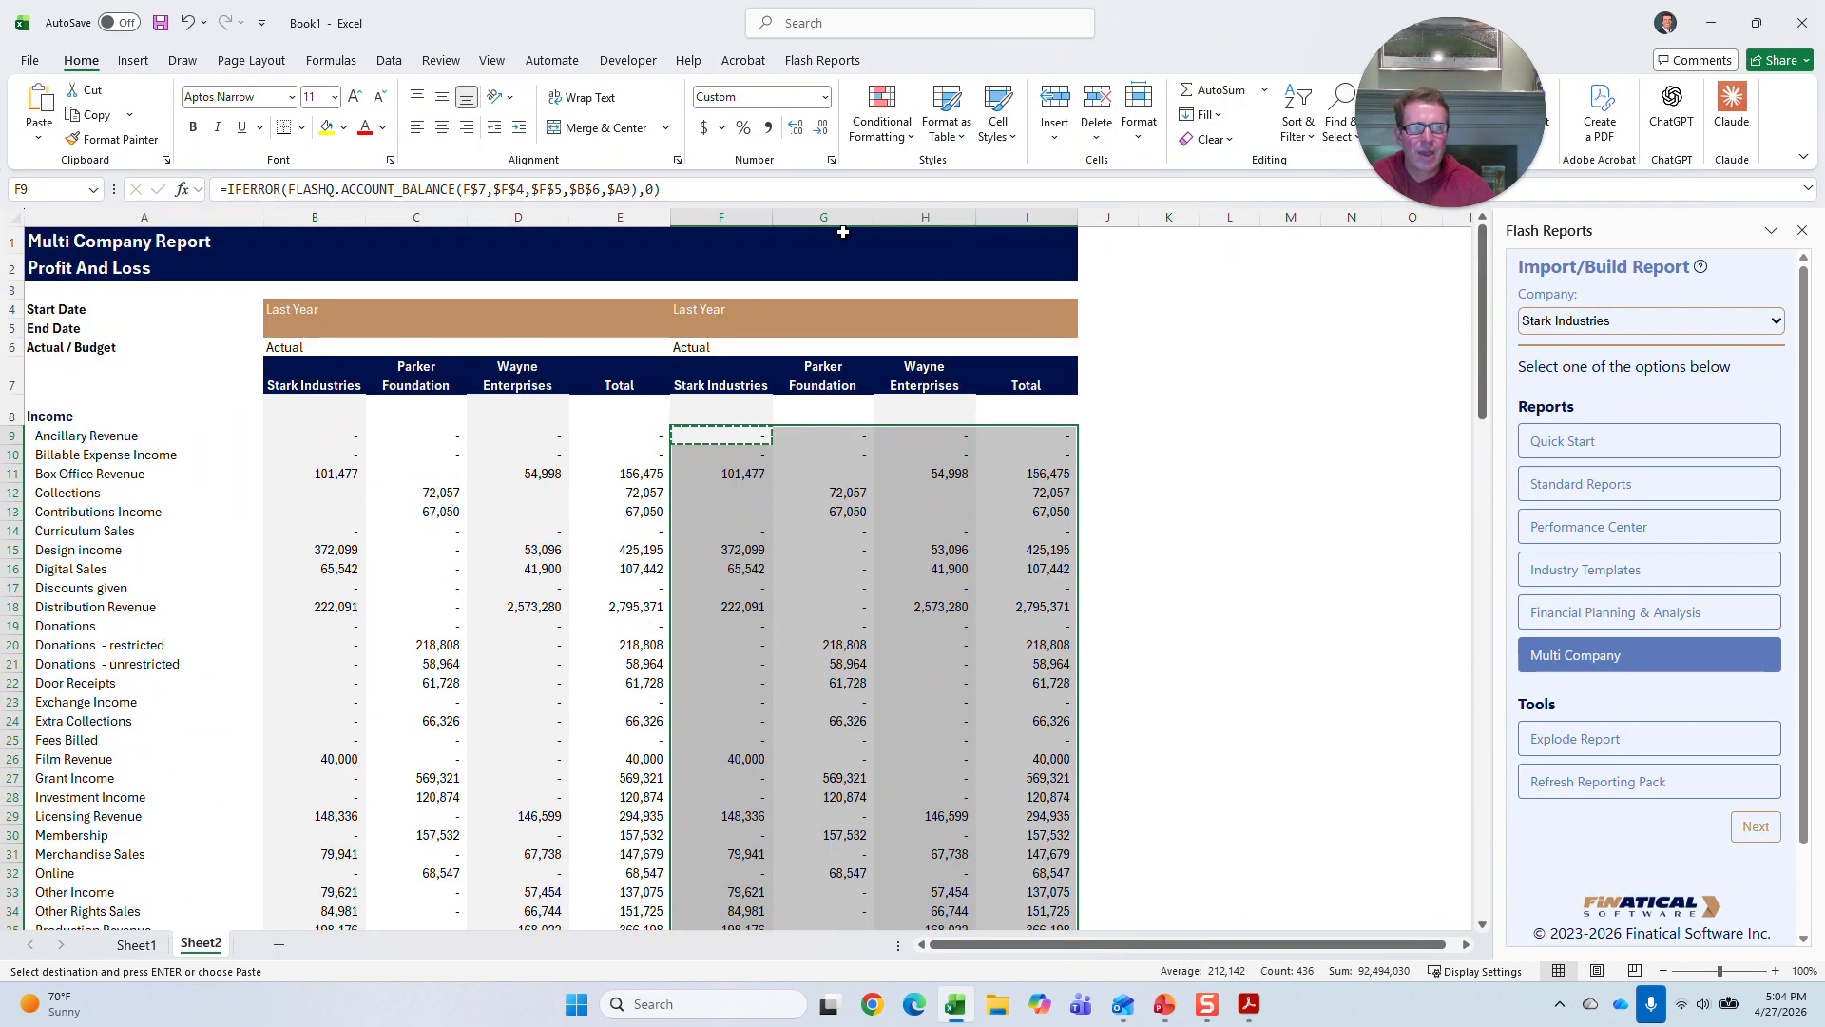
# - Find all cells in the selected range whose formulas contain =iferror
pyautogui.moveTo(1448, 124)
pyautogui.mouseDown()
pyautogui.moveTo(1601, 176)
pyautogui.moveTo(1708, 171)
pyautogui.mouseUp()
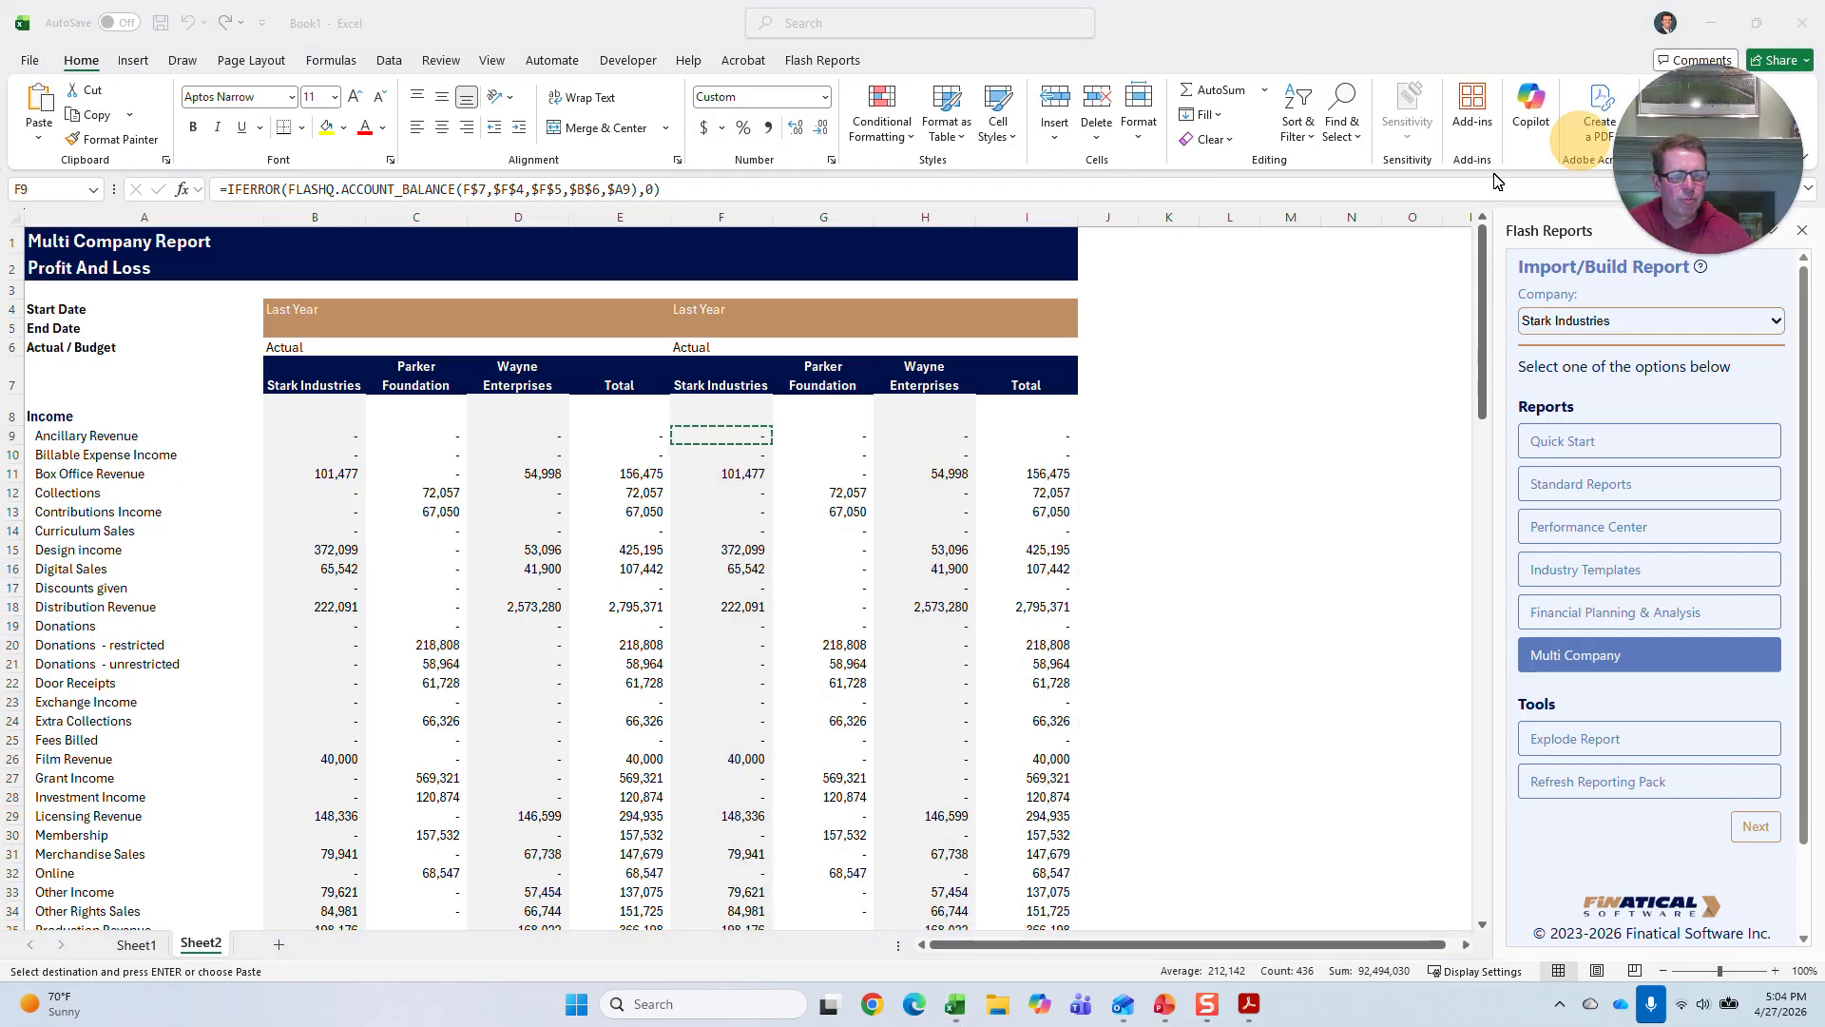
pyautogui.click(1224, 407)
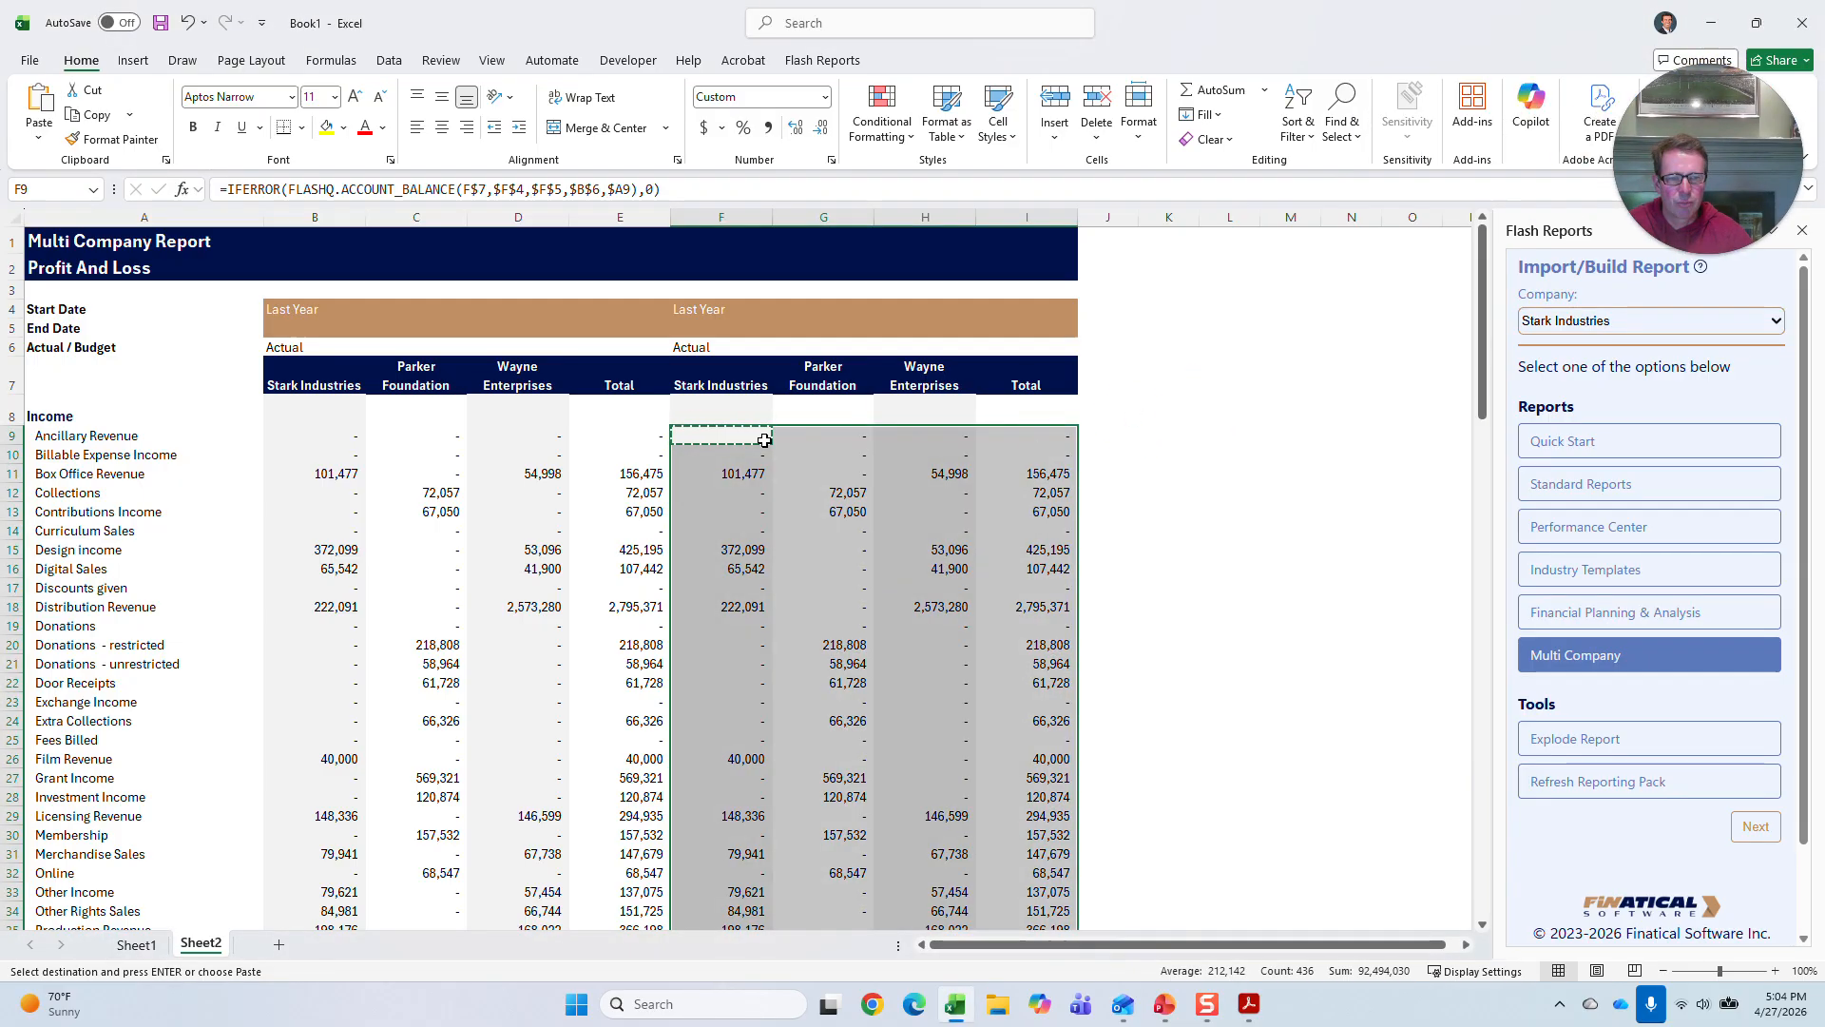
pyautogui.click(1344, 112)
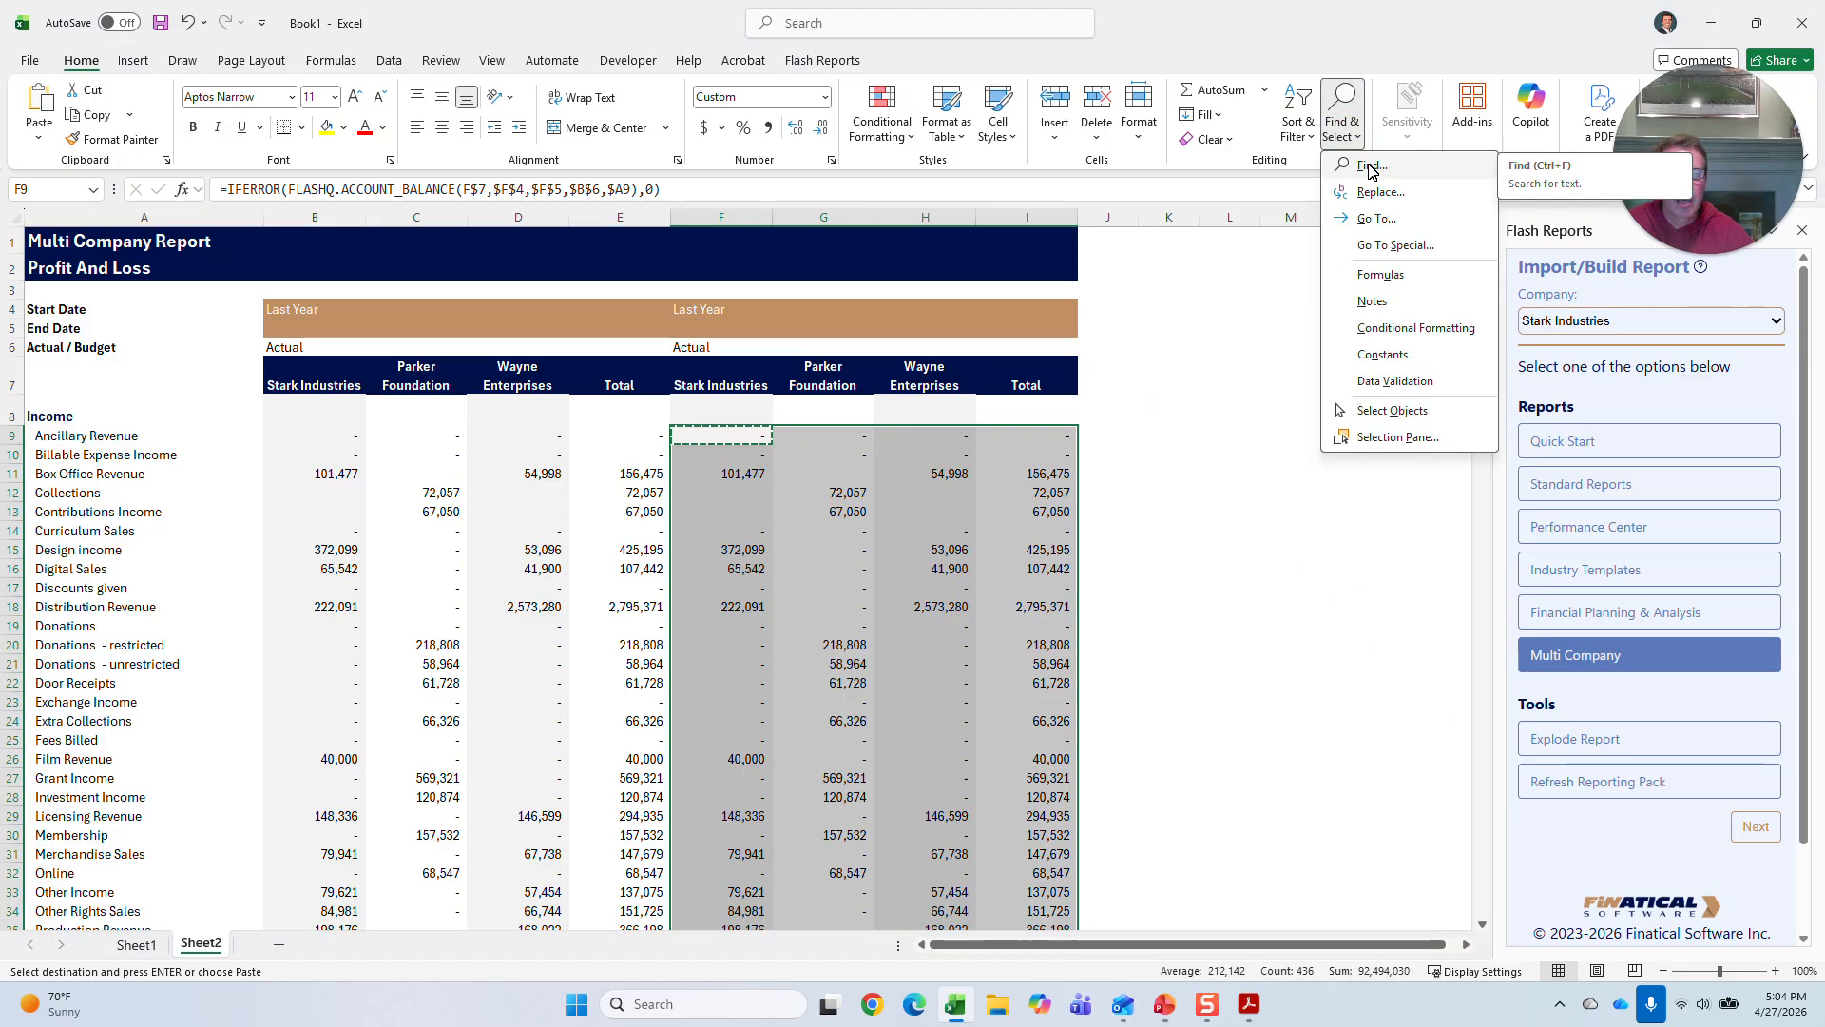
pyautogui.click(1371, 167)
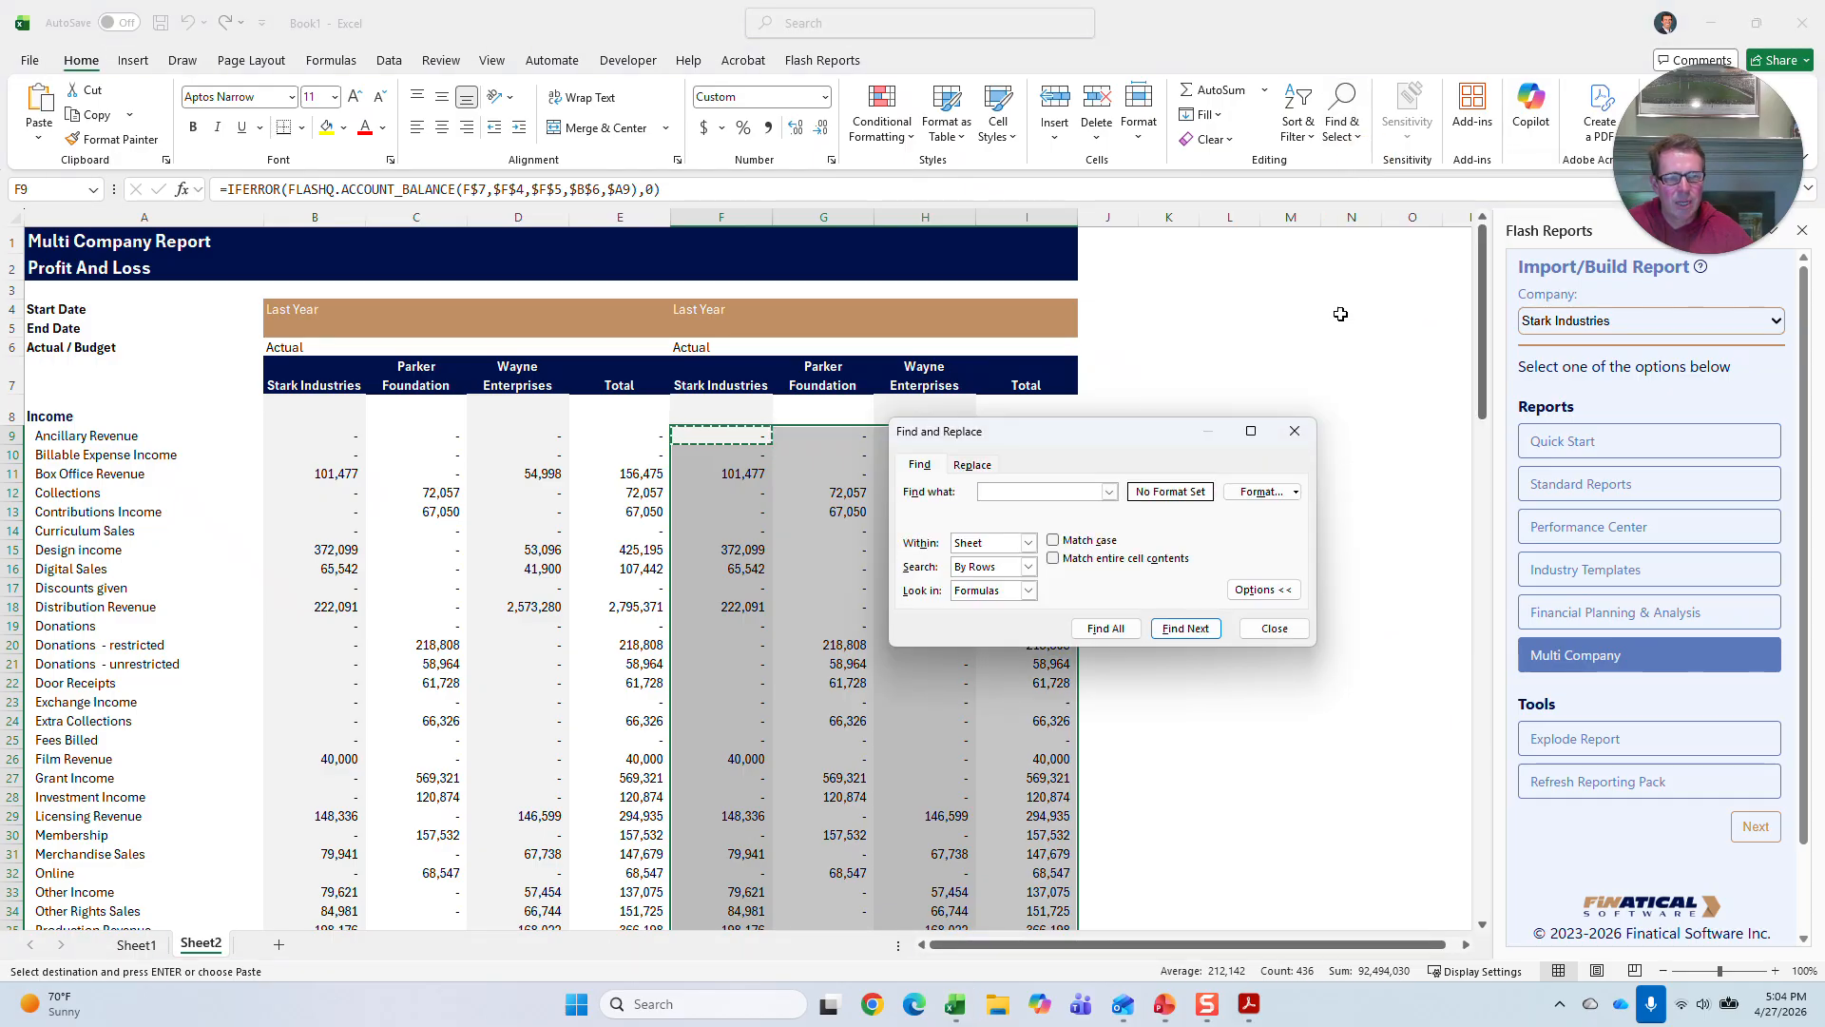
pyautogui.moveTo(1251, 450)
pyautogui.write('=')
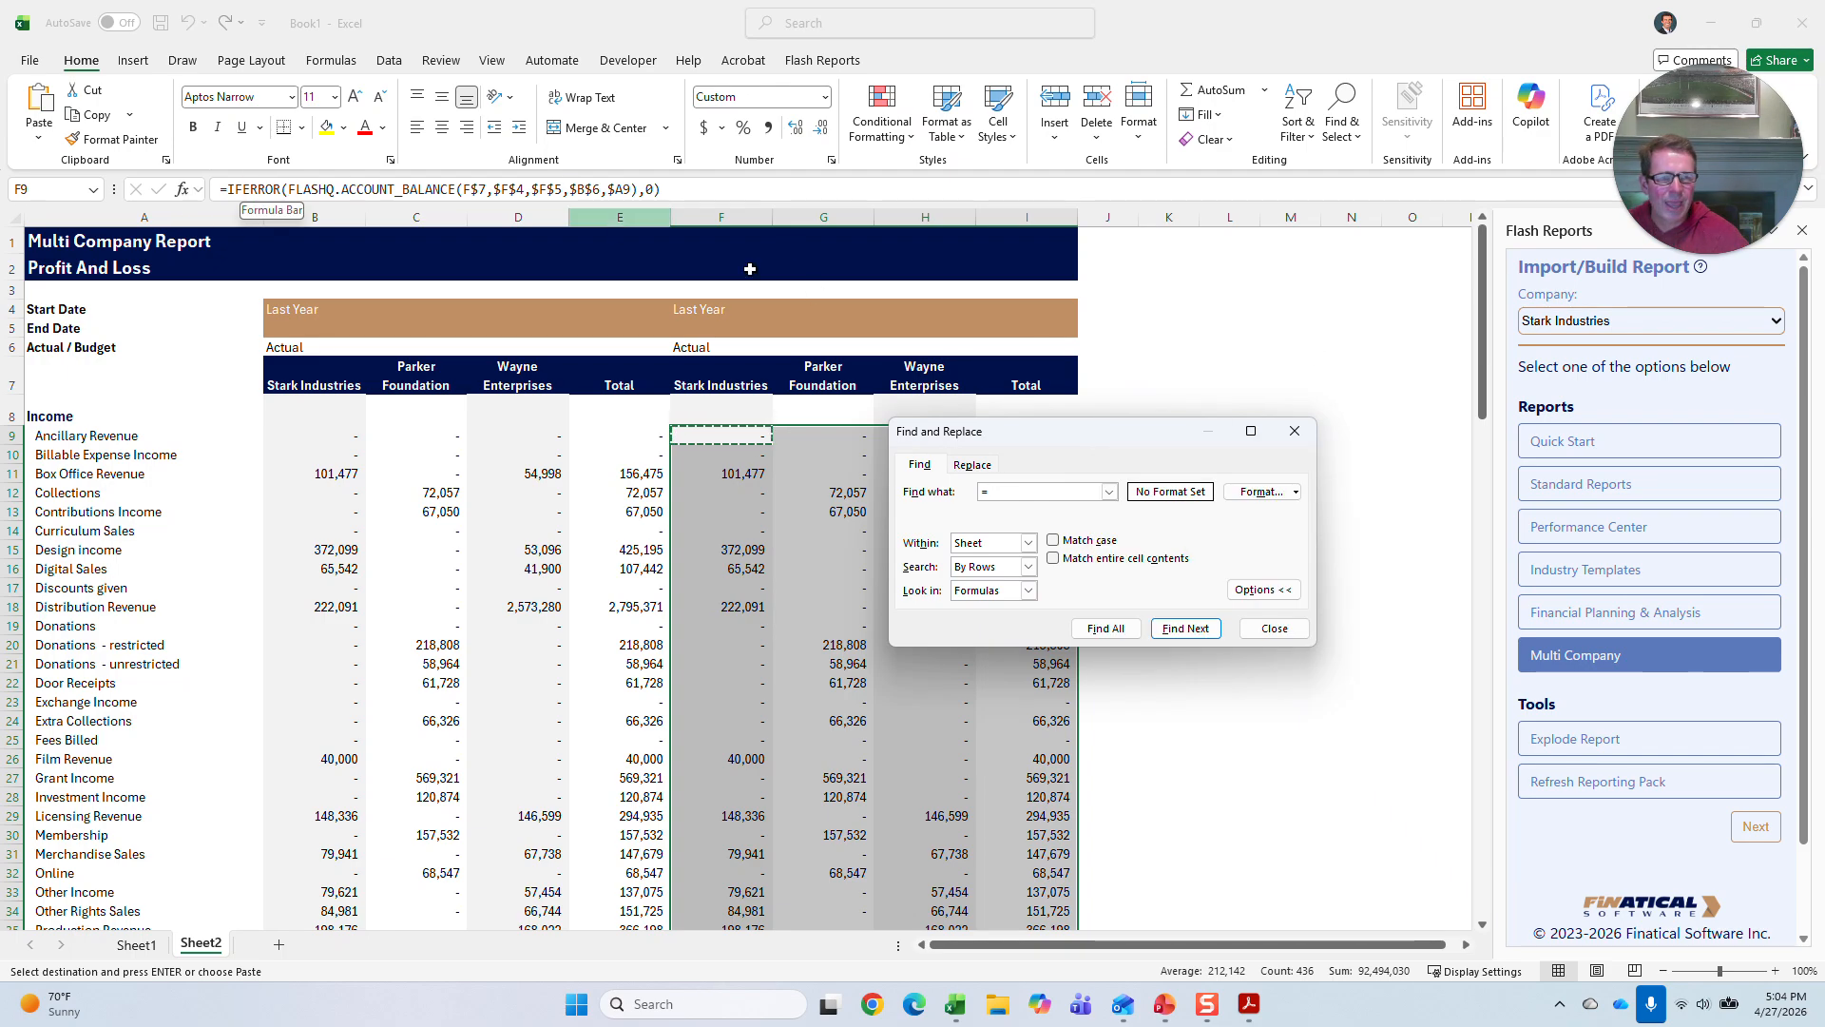
pyautogui.write('iferror')
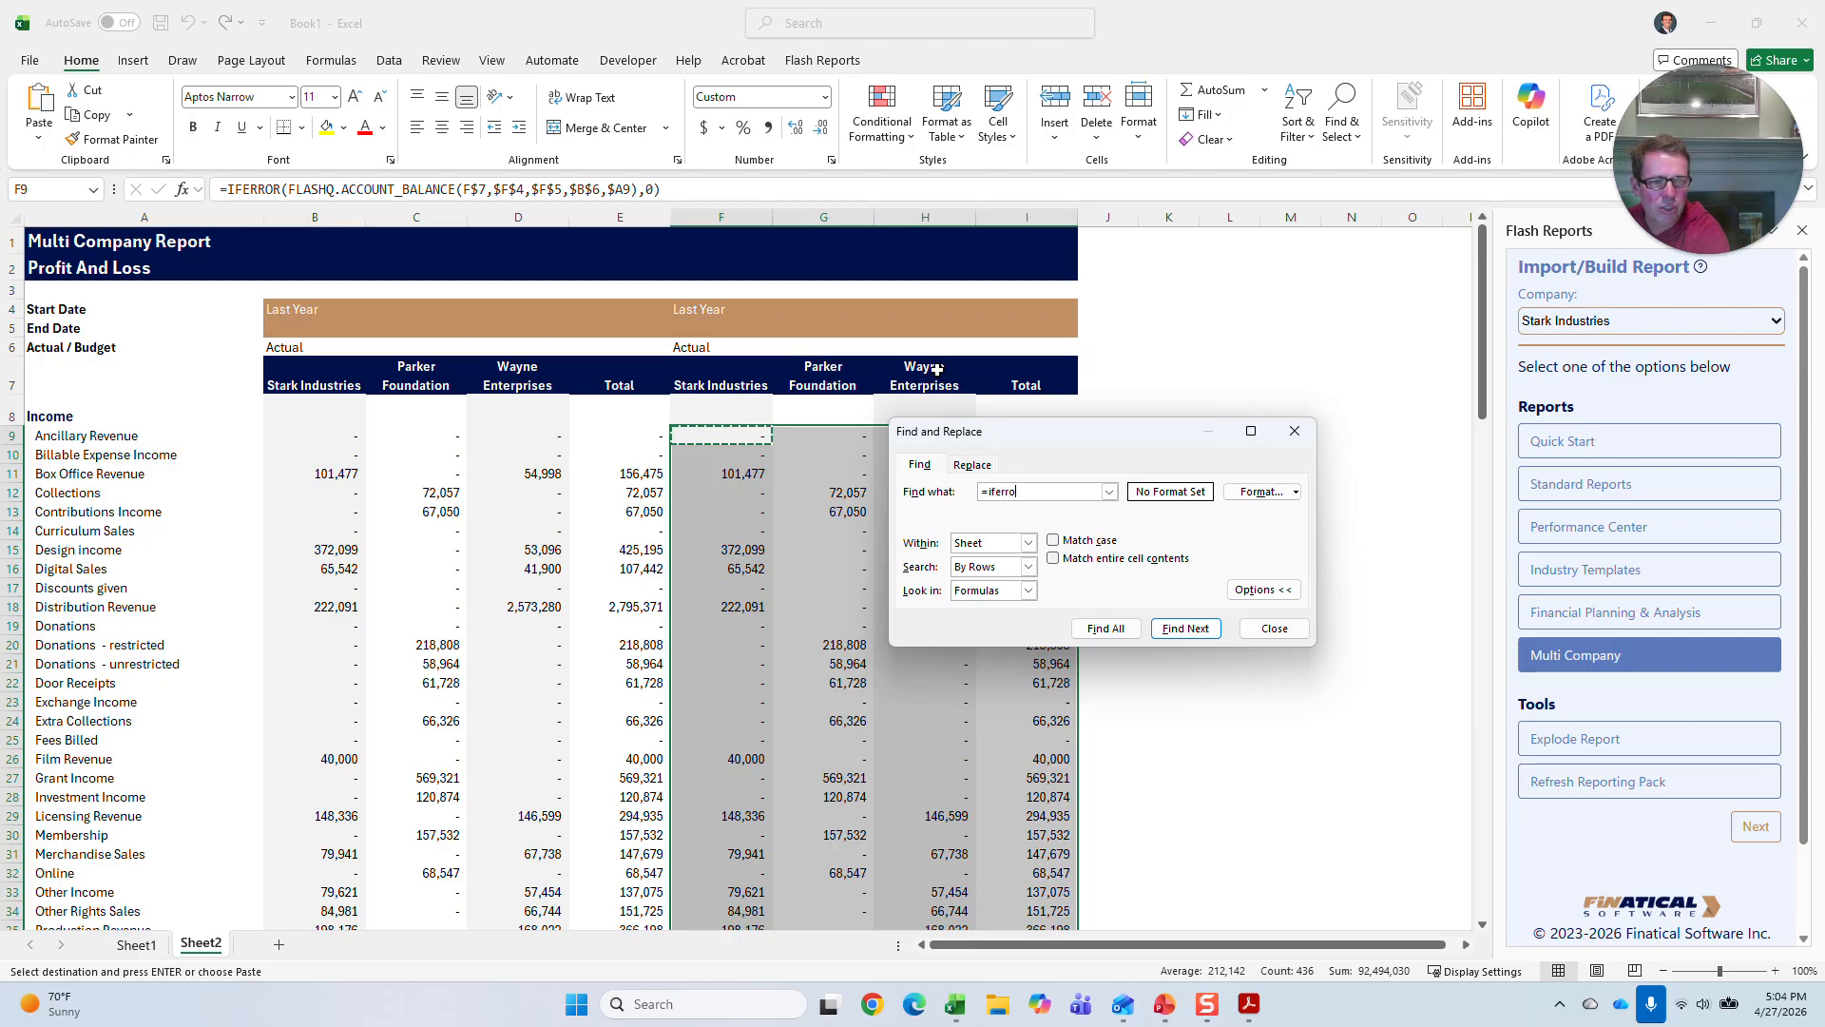
pyautogui.click(1112, 630)
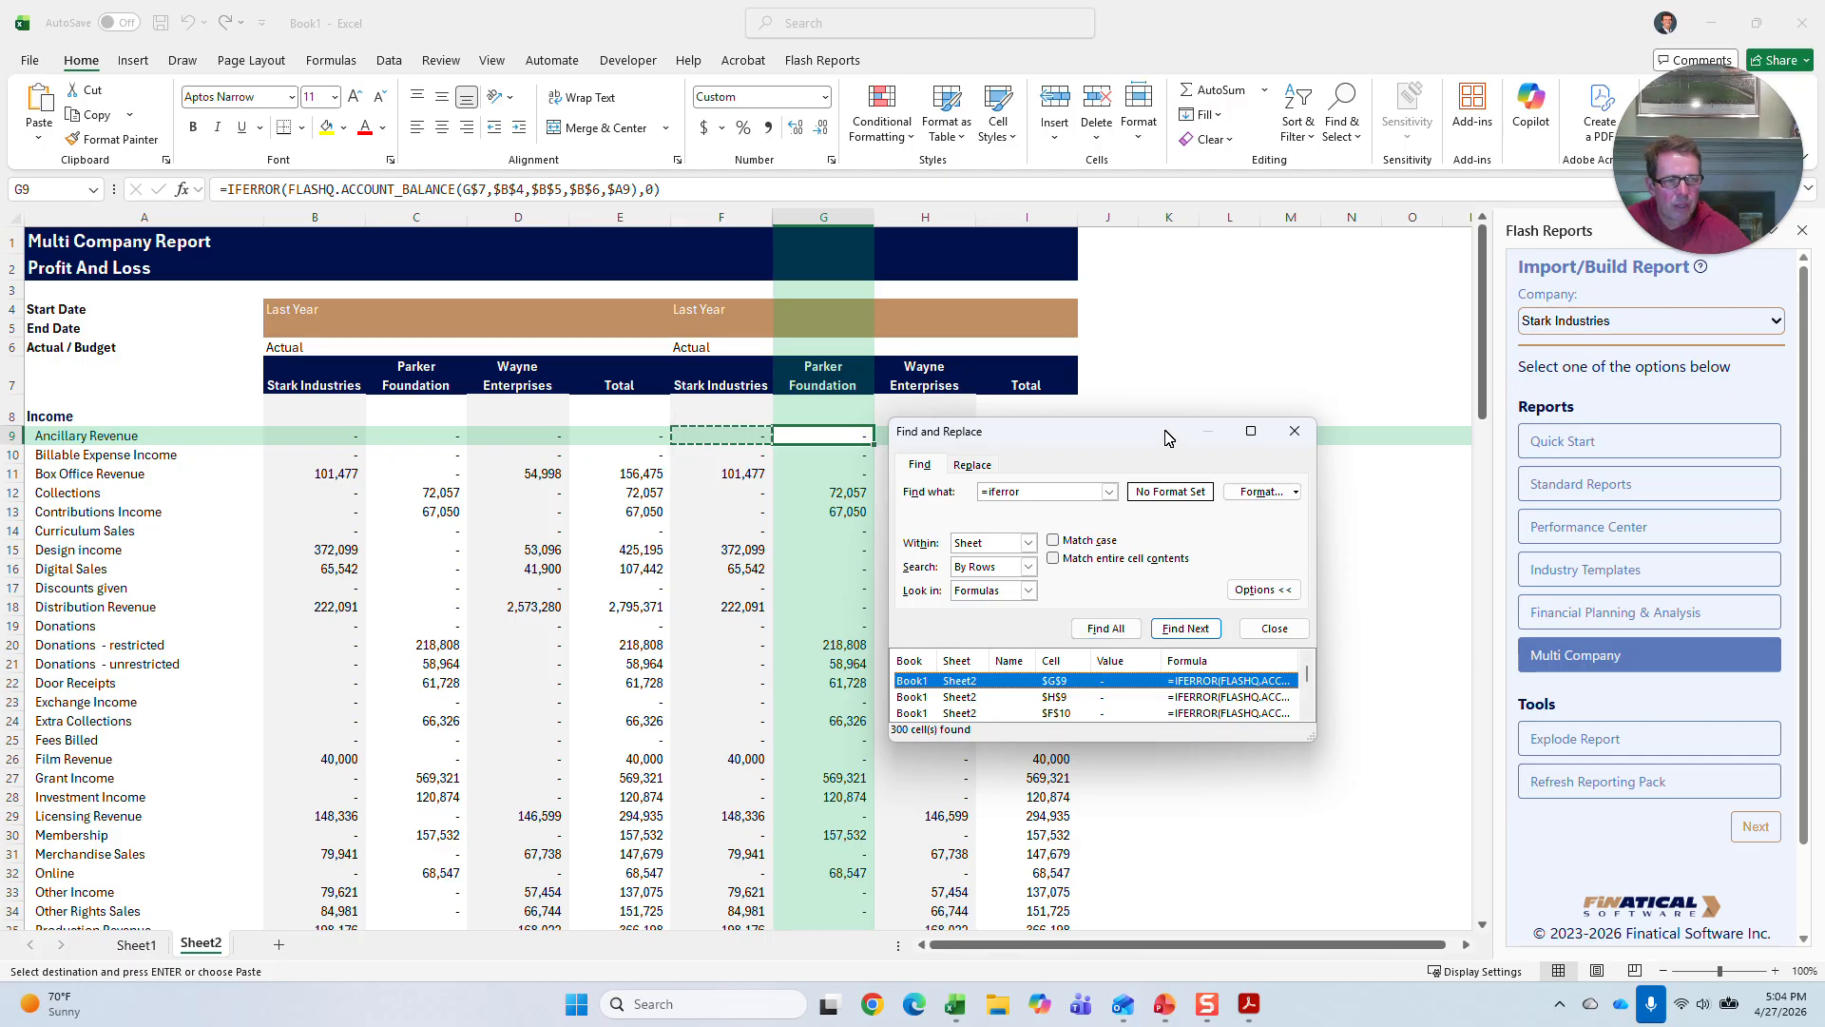
# - Enlarge the Find and Replace results list, look through it and select all the found formula cells
pyautogui.moveTo(1167, 437); pyautogui.dragTo(1265, 229)
pyautogui.moveTo(1221, 535); pyautogui.dragTo(1221, 927)
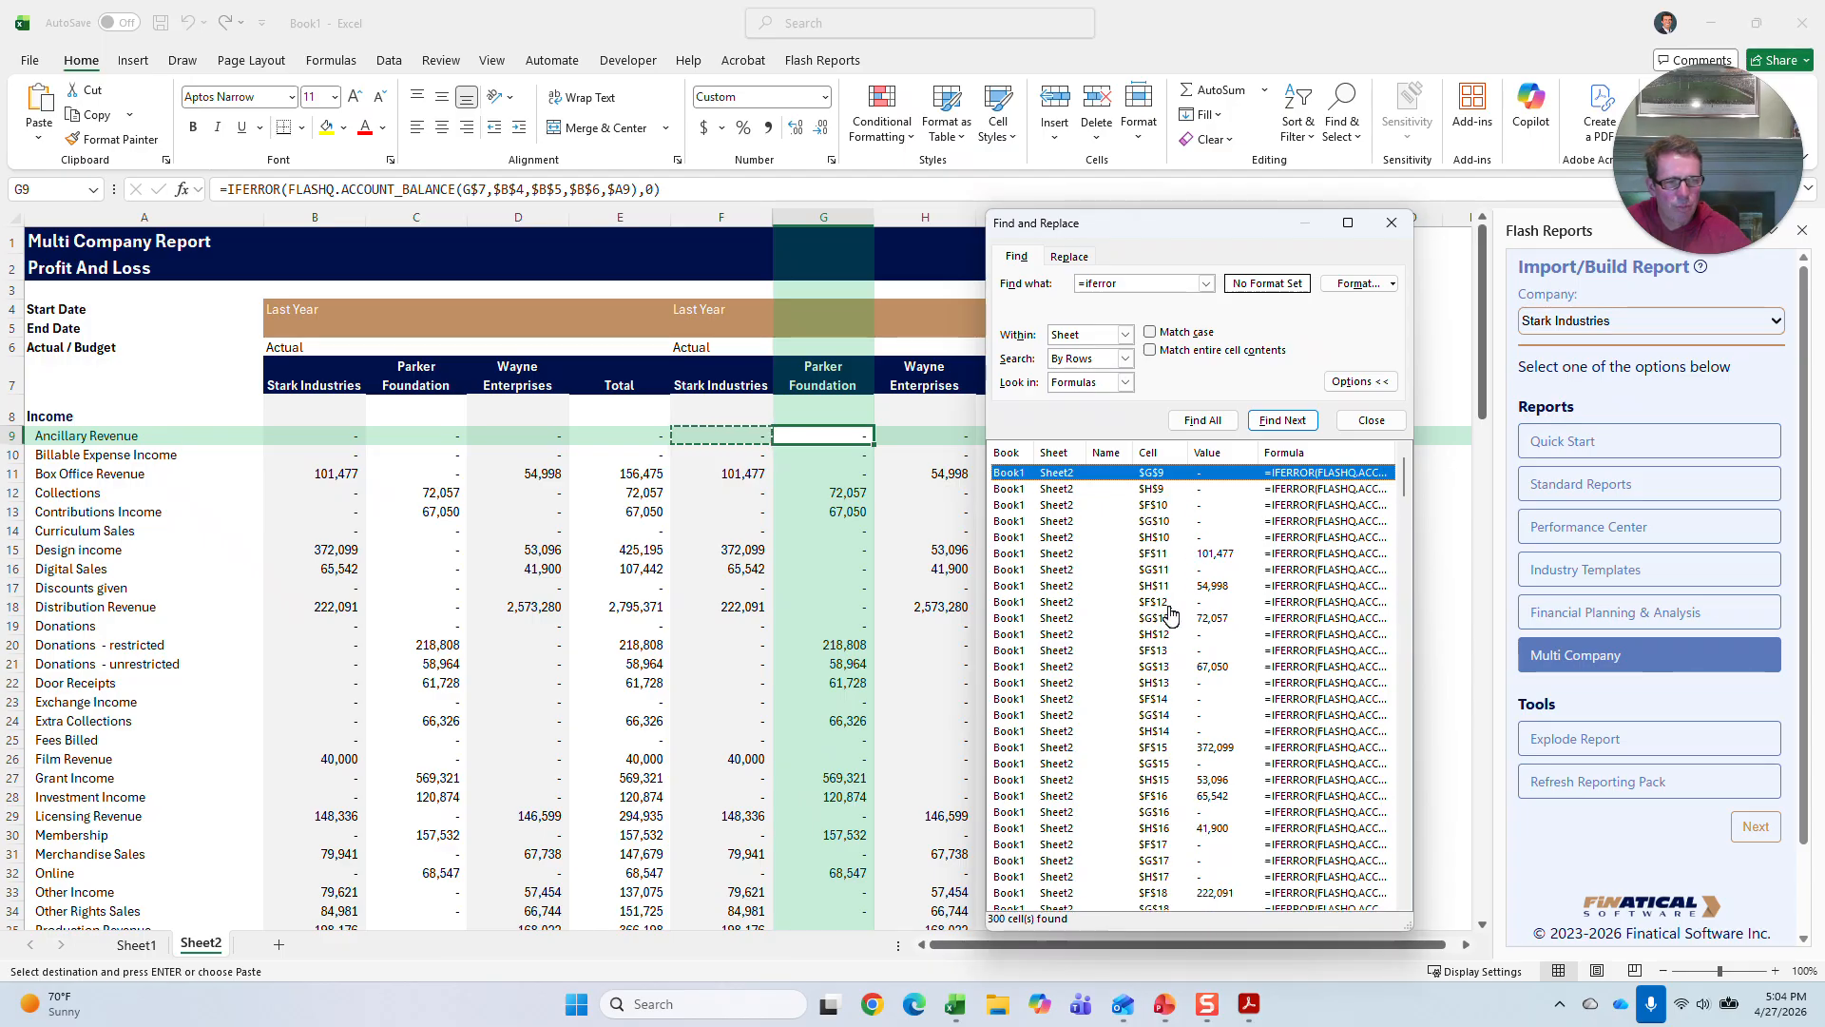
pyautogui.scroll(-18, 1158, 571)
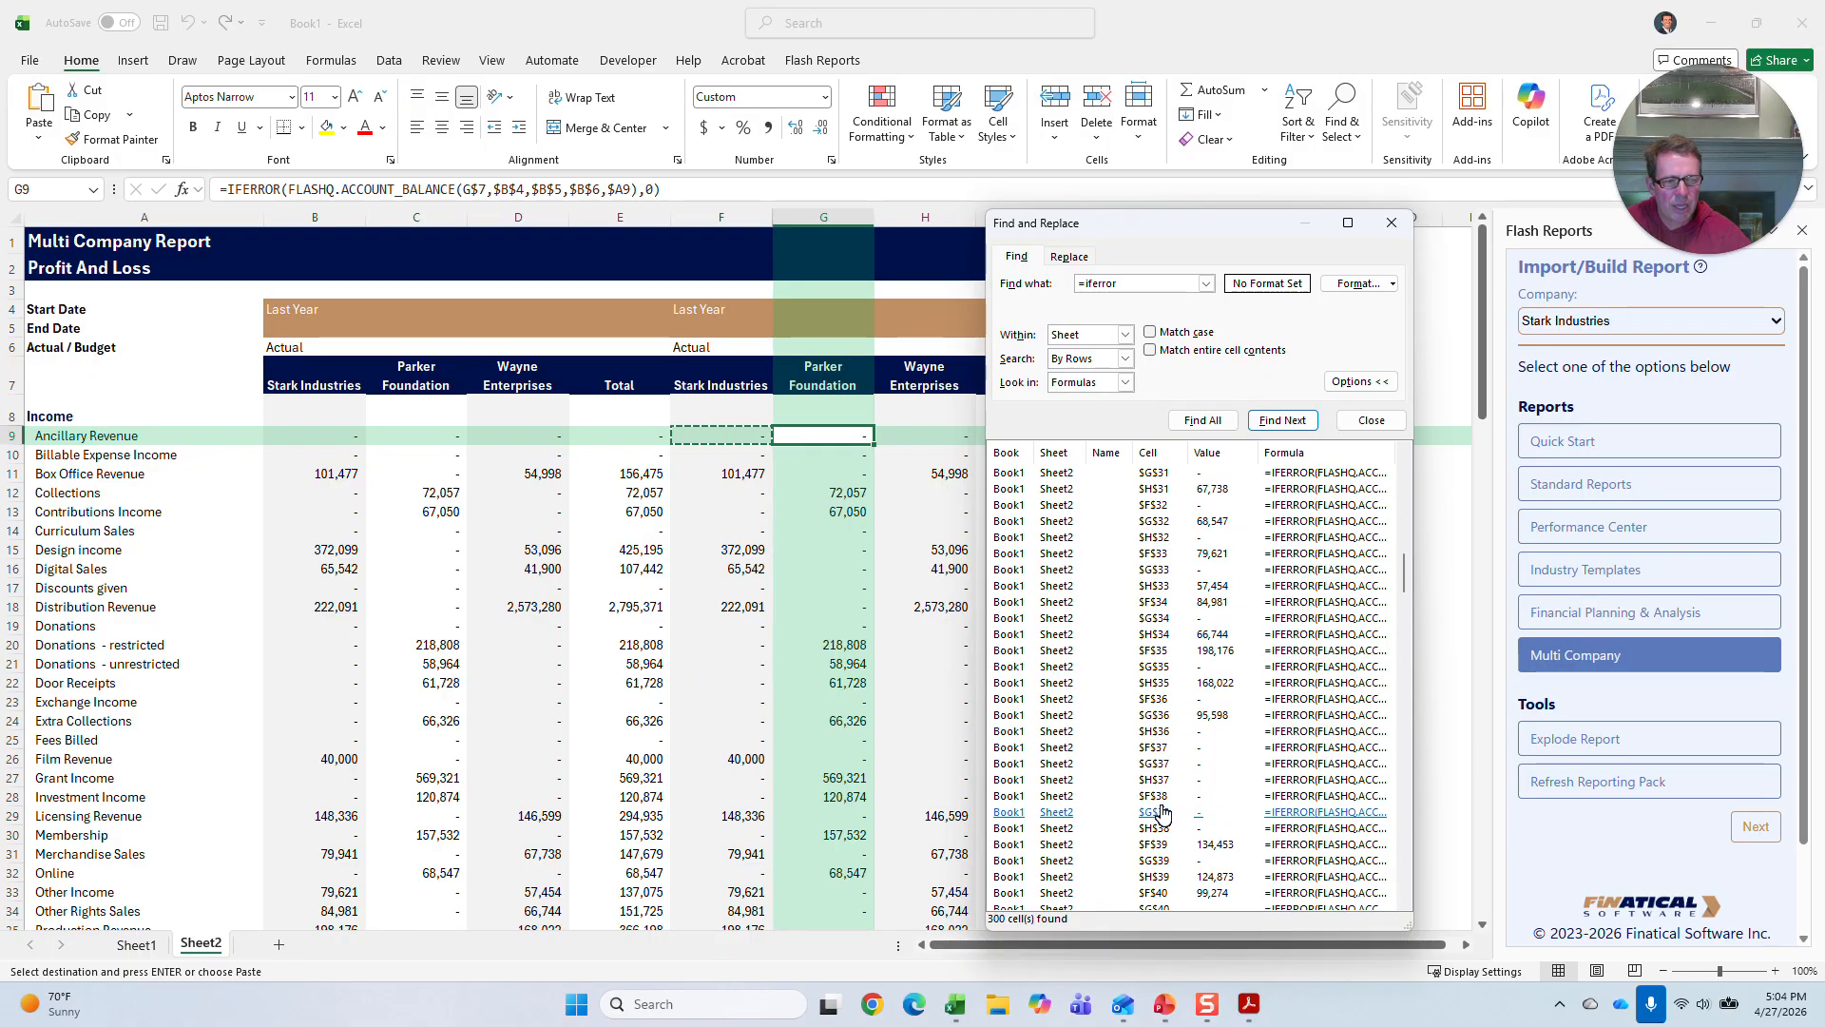
pyautogui.scroll(-4, 1164, 798)
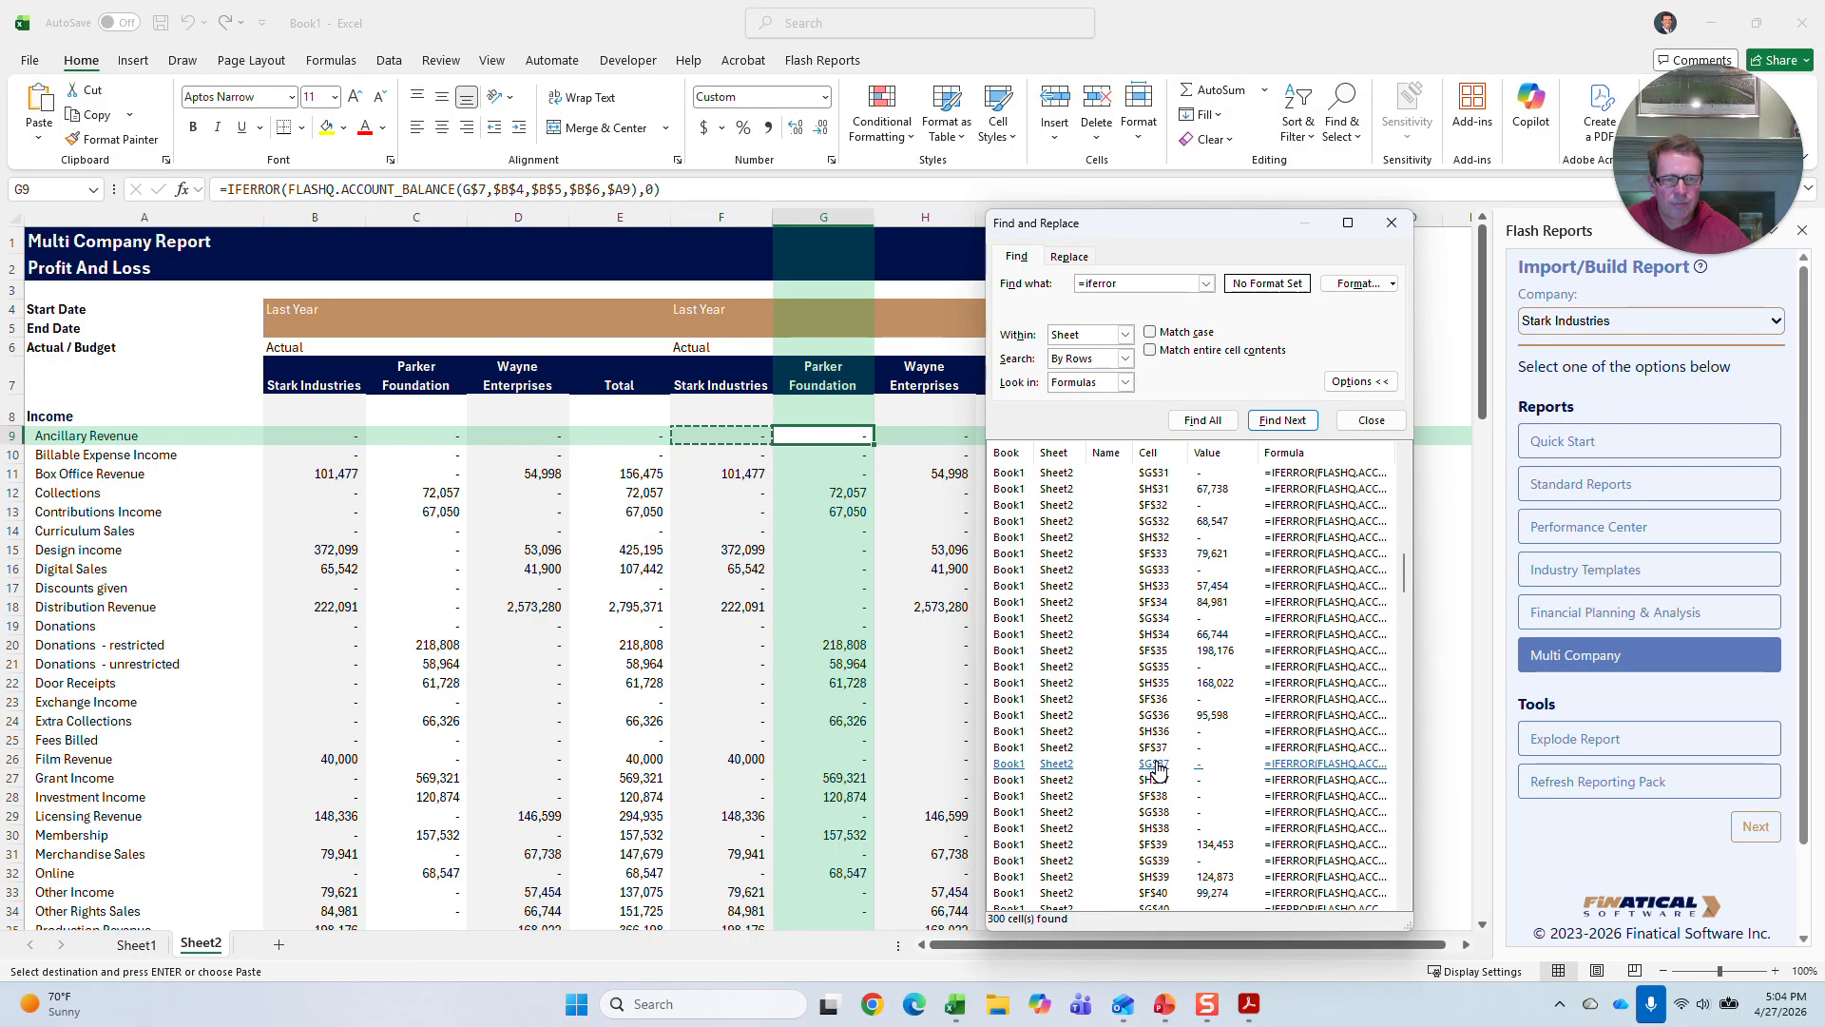
pyautogui.scroll(-15, 1166, 763)
pyautogui.scroll(-7, 1167, 764)
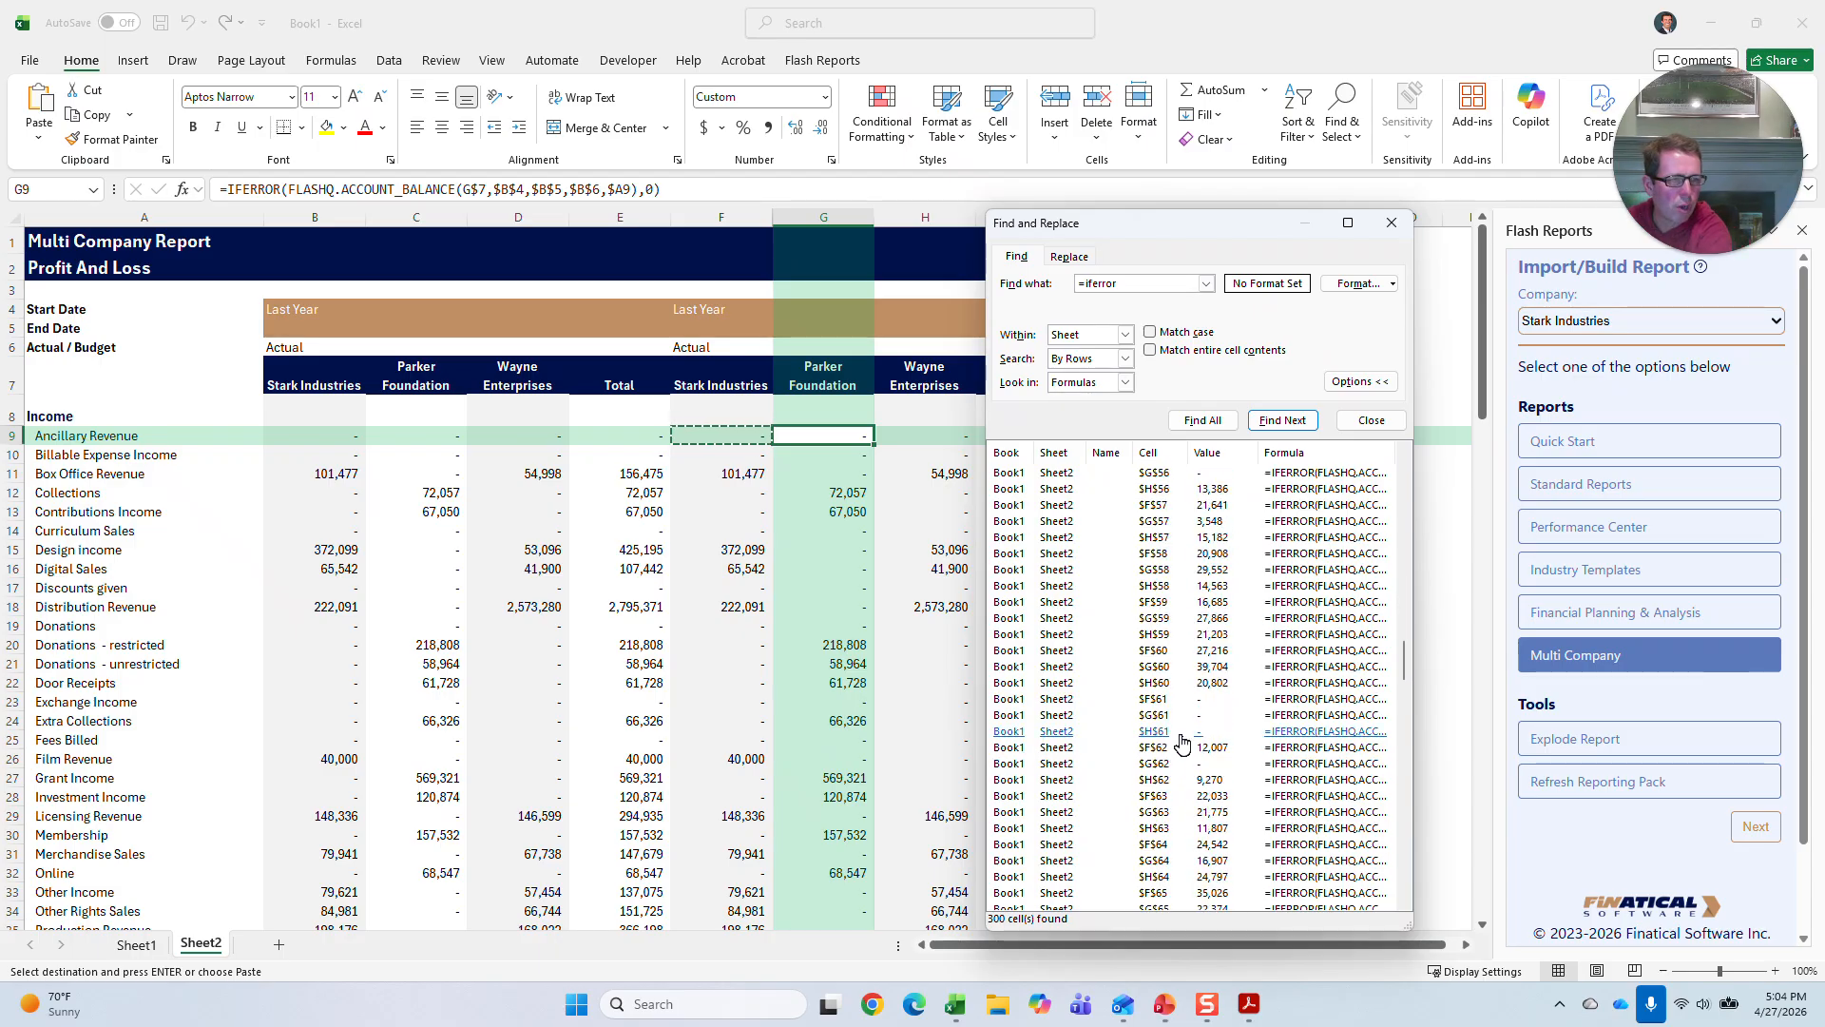
pyautogui.hotkey('ctrl', 'a')
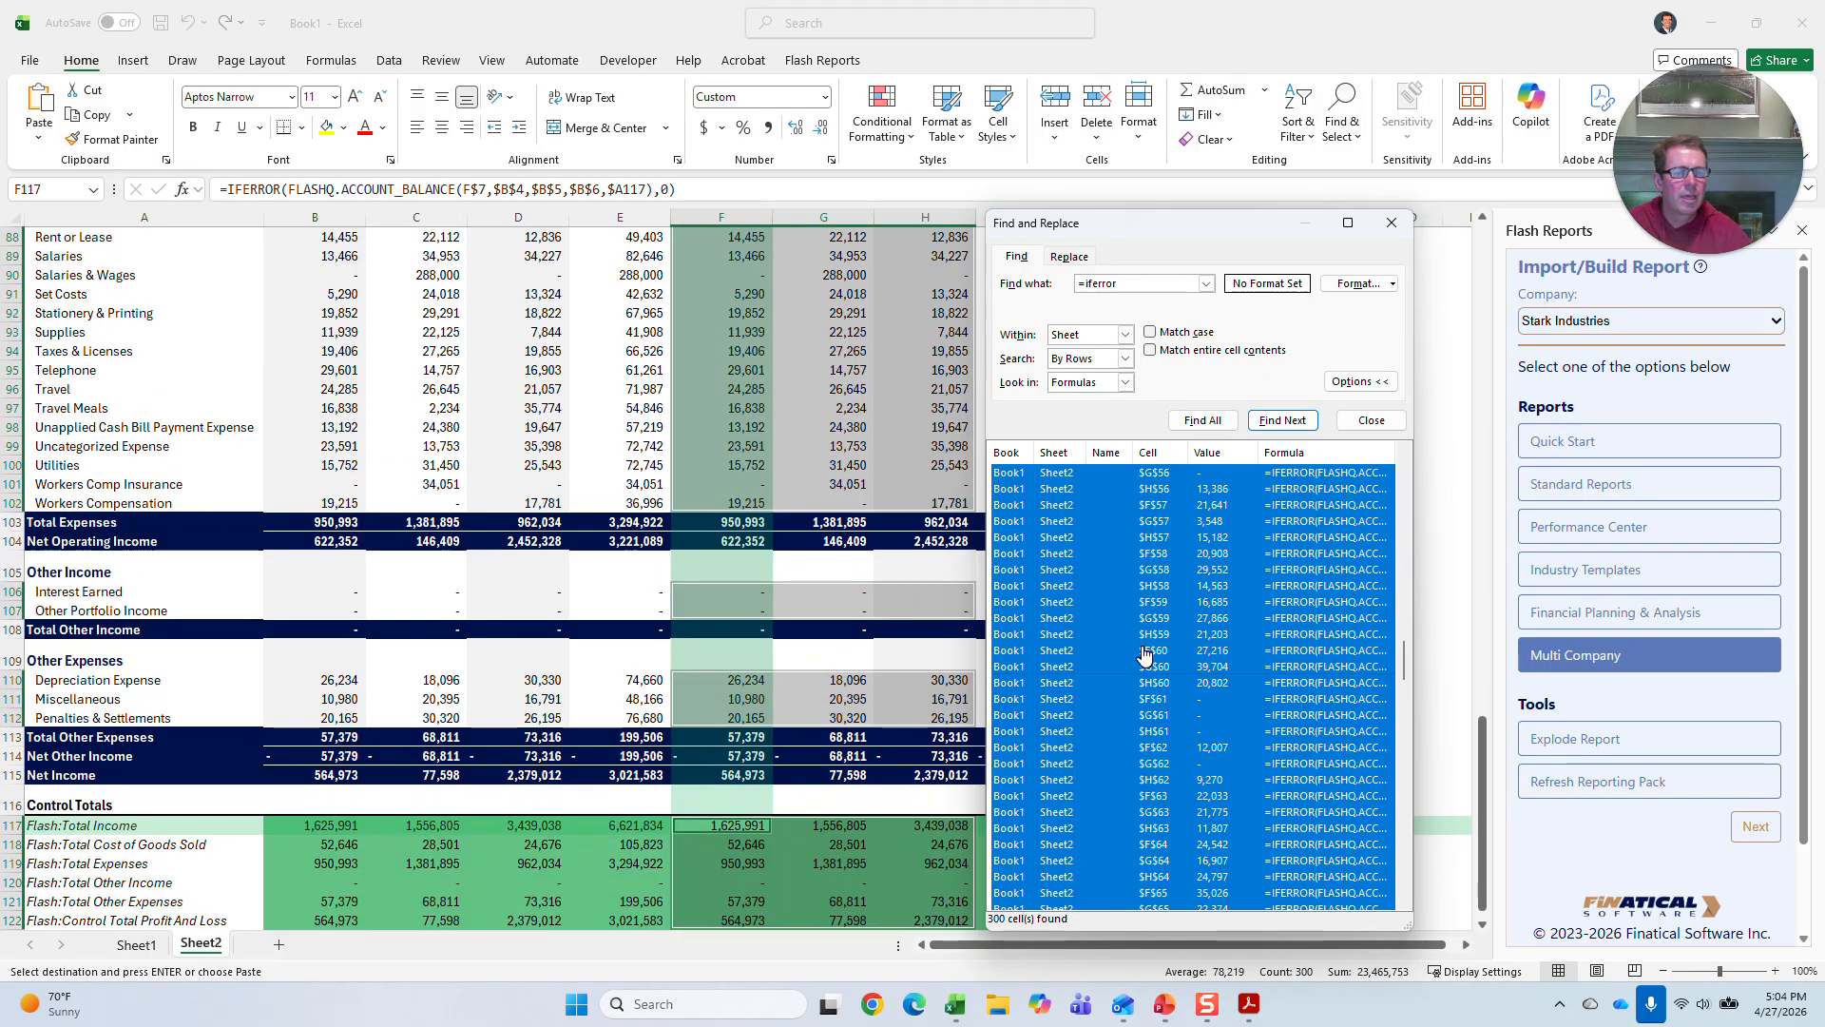
# - Paste the copied F9 cell into all the found cells and close Find and Replace
pyautogui.rightClick(747, 352)
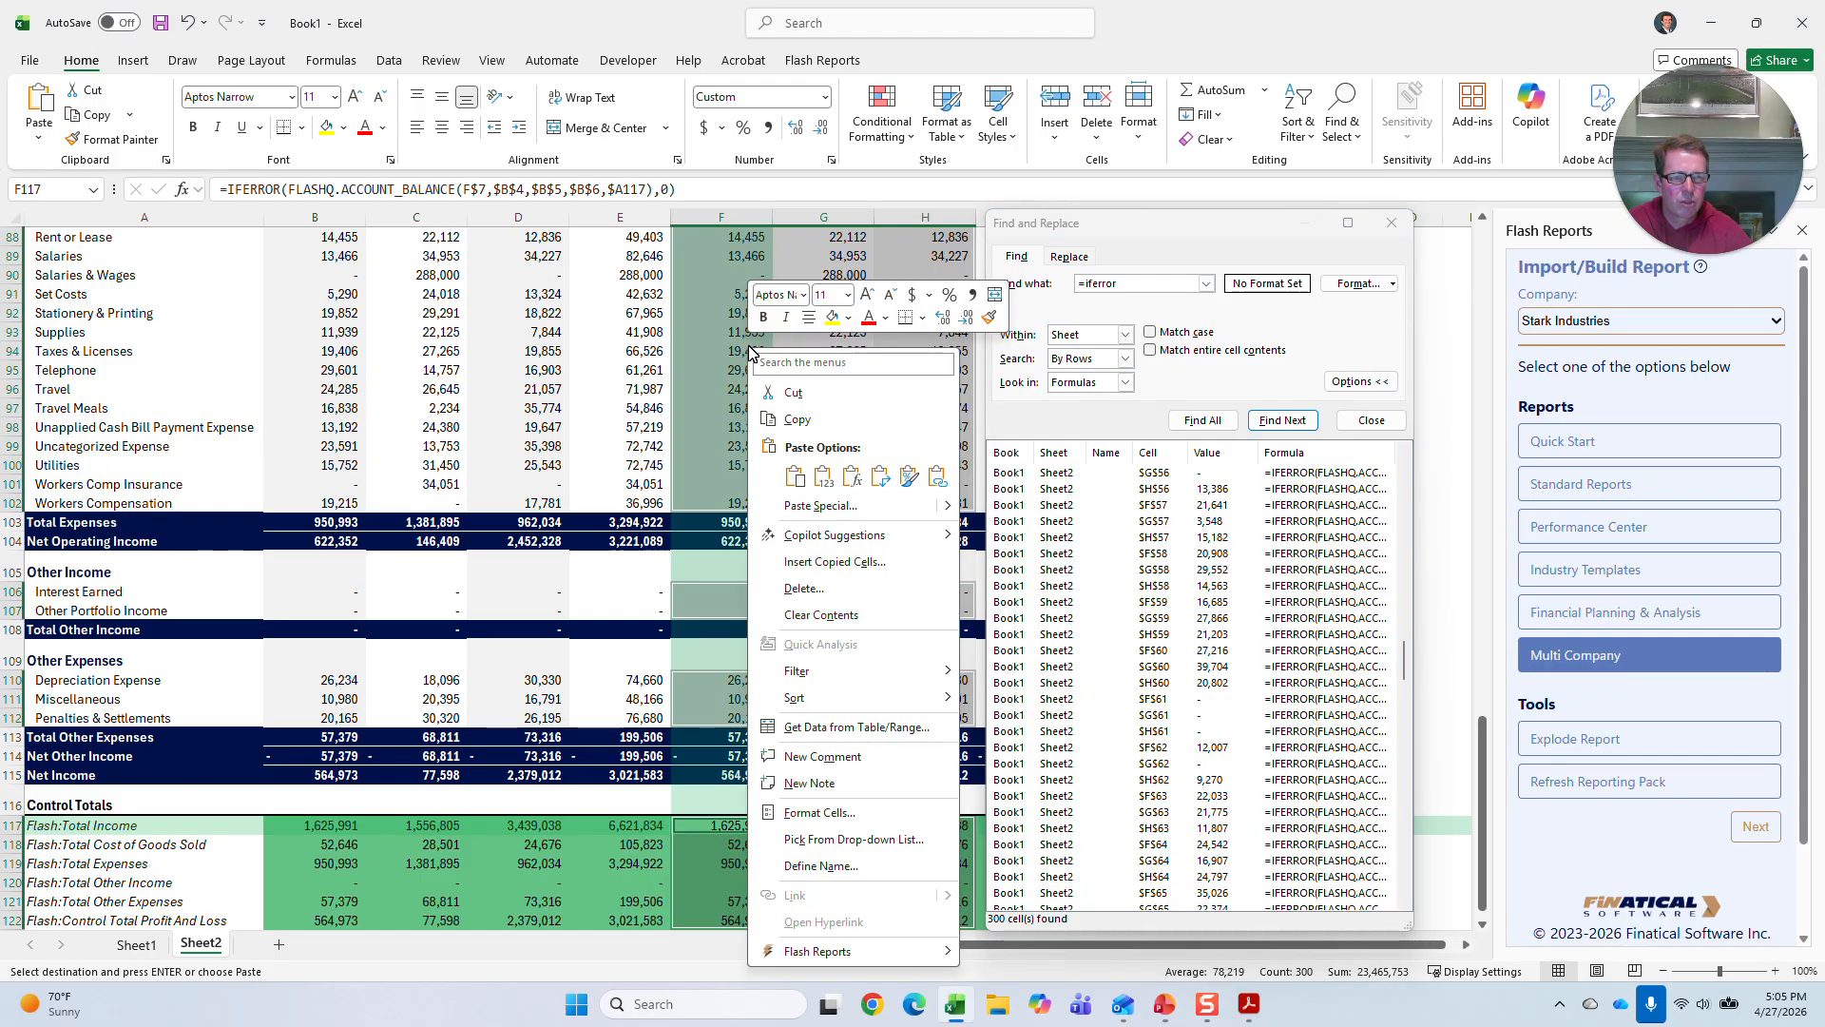
pyautogui.click(792, 479)
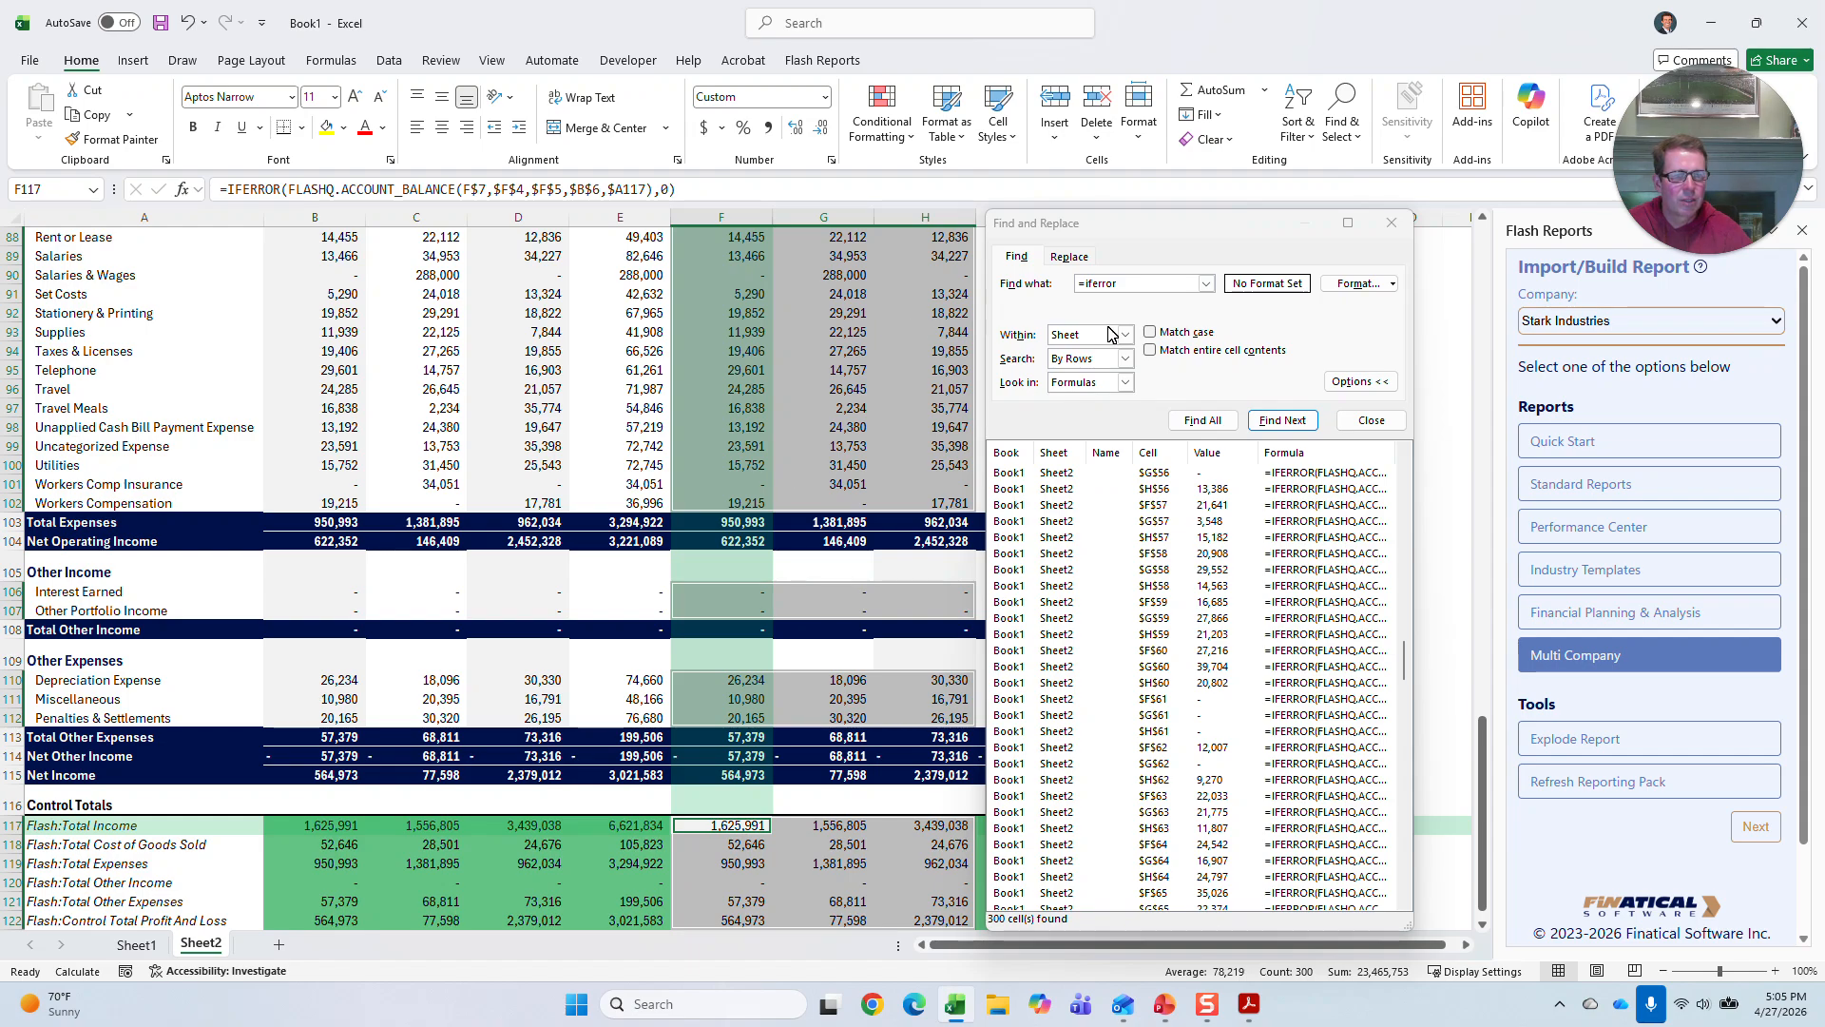
pyautogui.click(1390, 223)
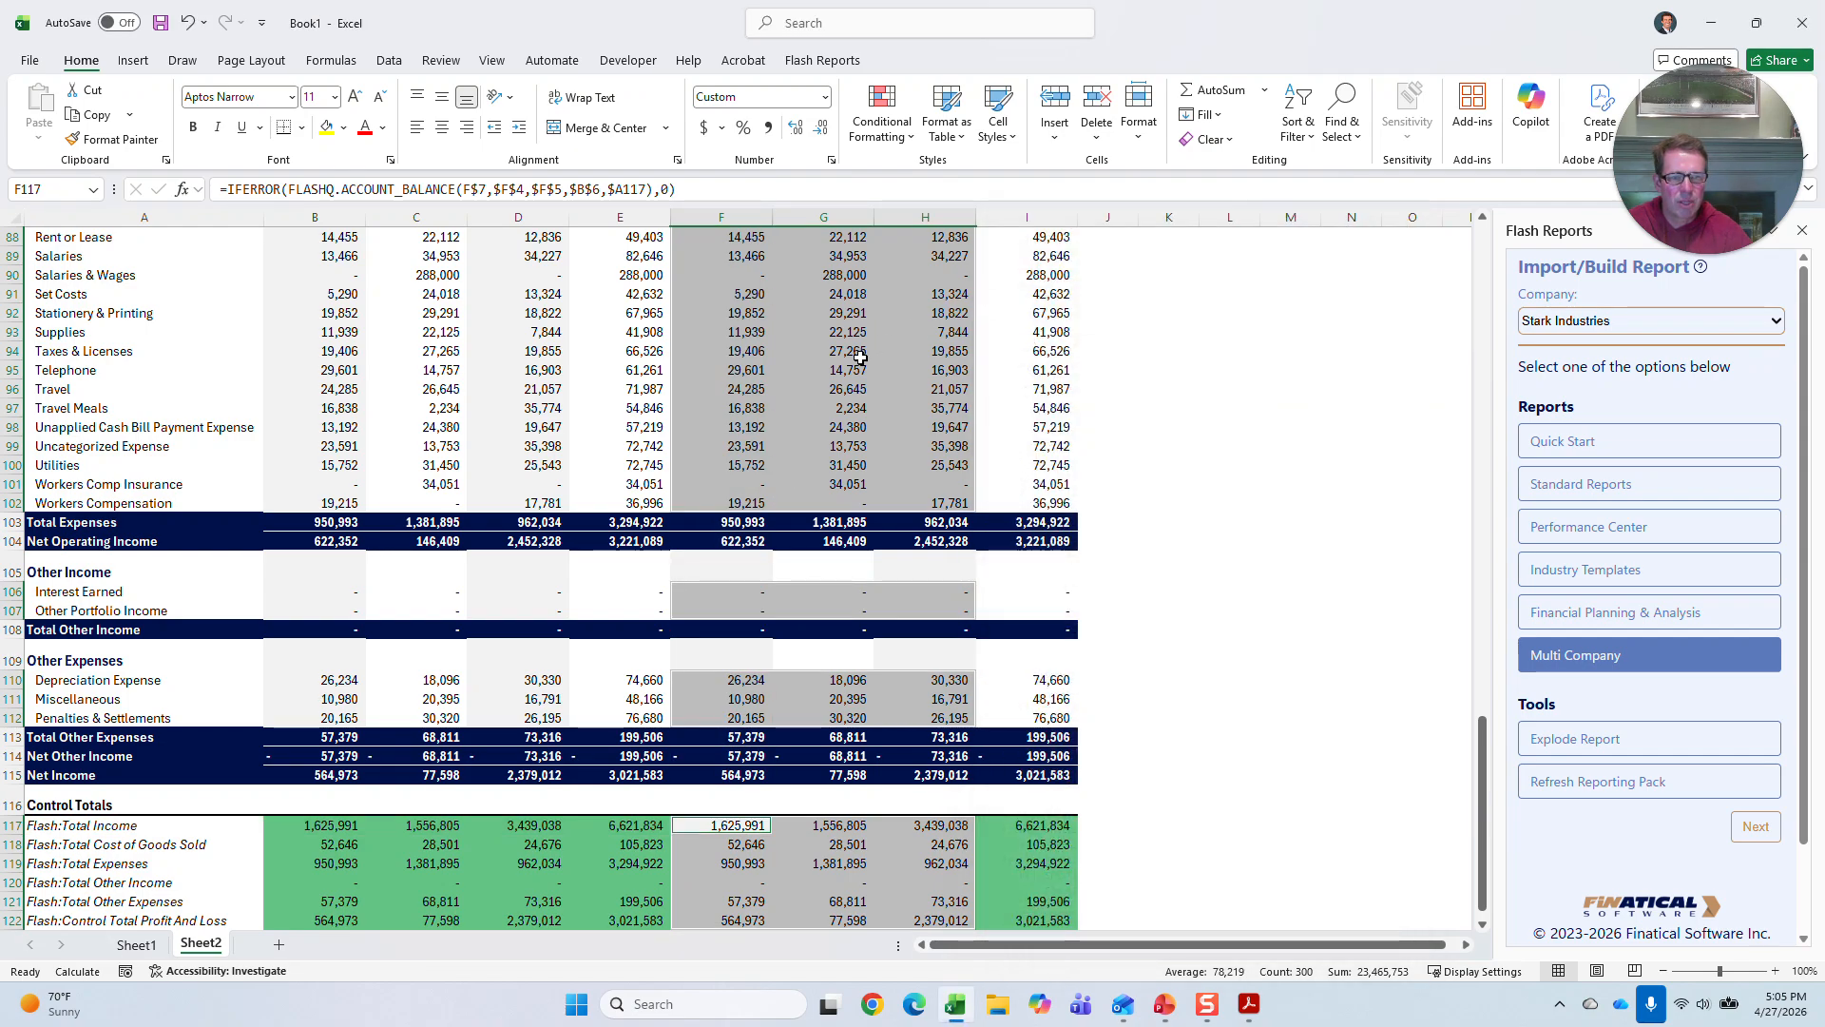
# - Check the date cell references of the pasted ACCOUNT_BALANCE formula for Door Receipts in G22
pyautogui.scroll(10, 873, 457)
pyautogui.scroll(19, 872, 458)
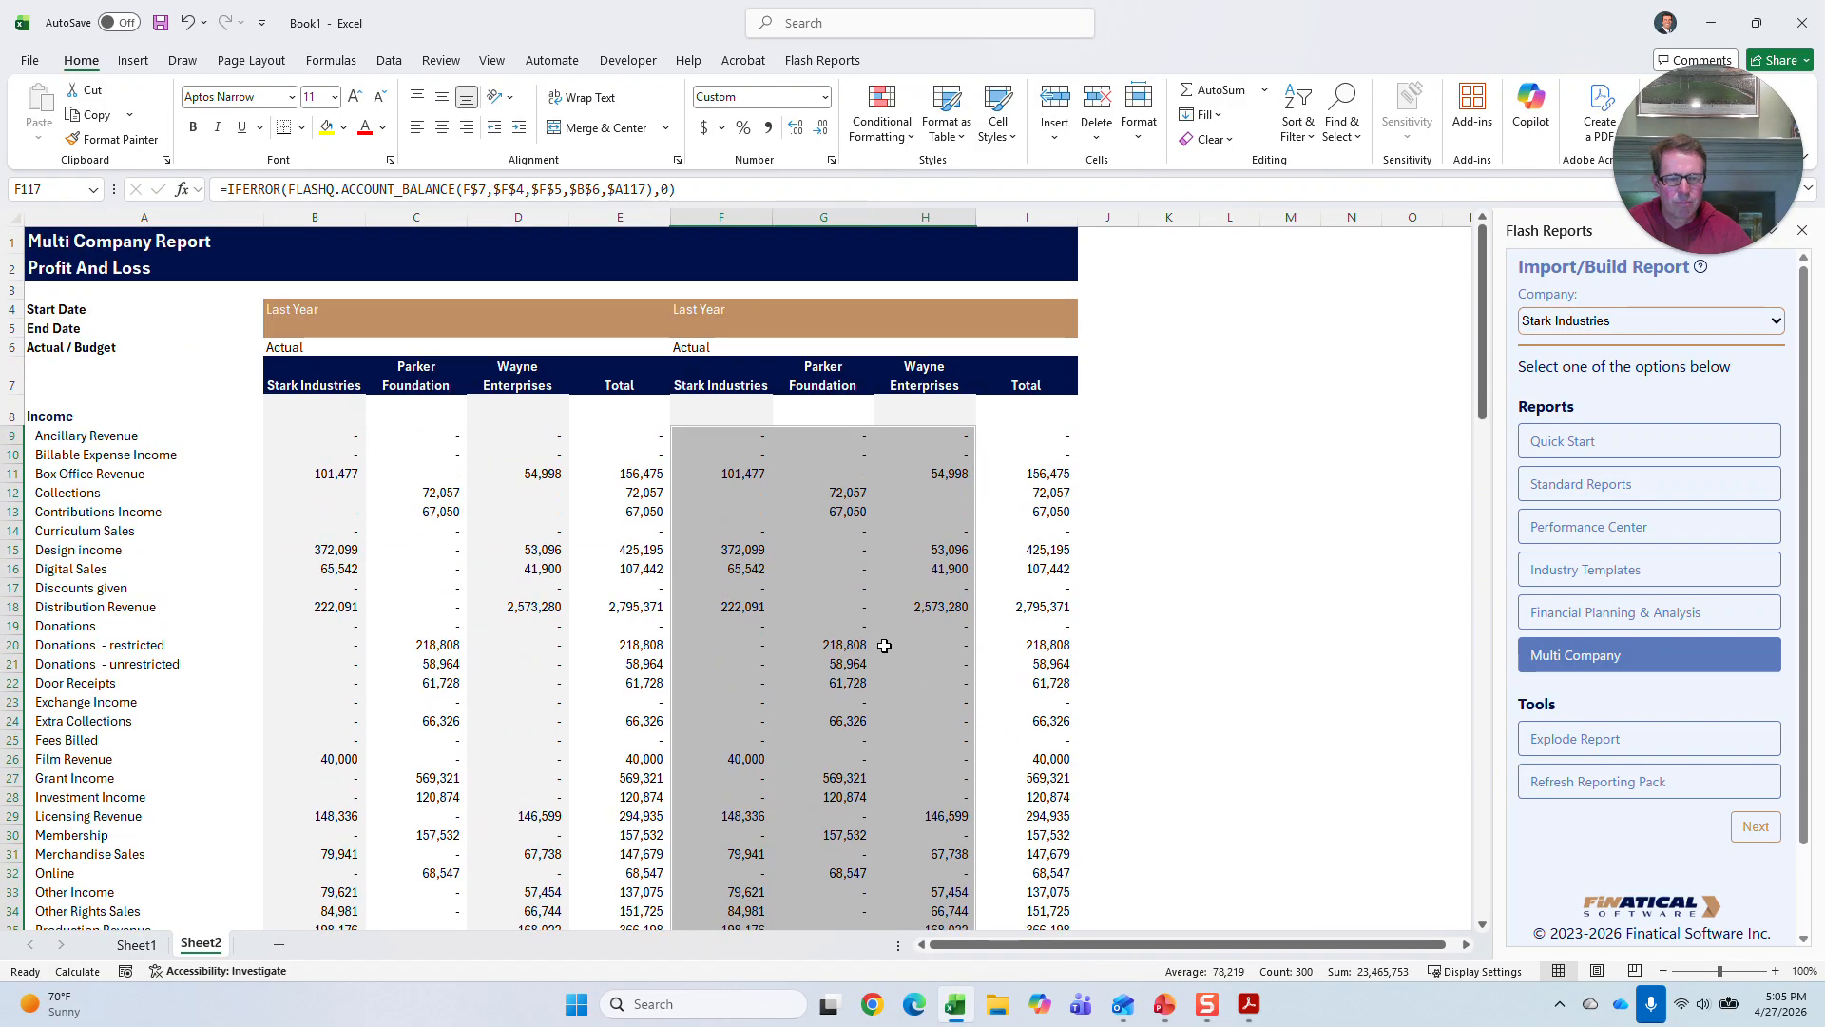
pyautogui.scroll(-2, 836, 596)
pyautogui.click(842, 512)
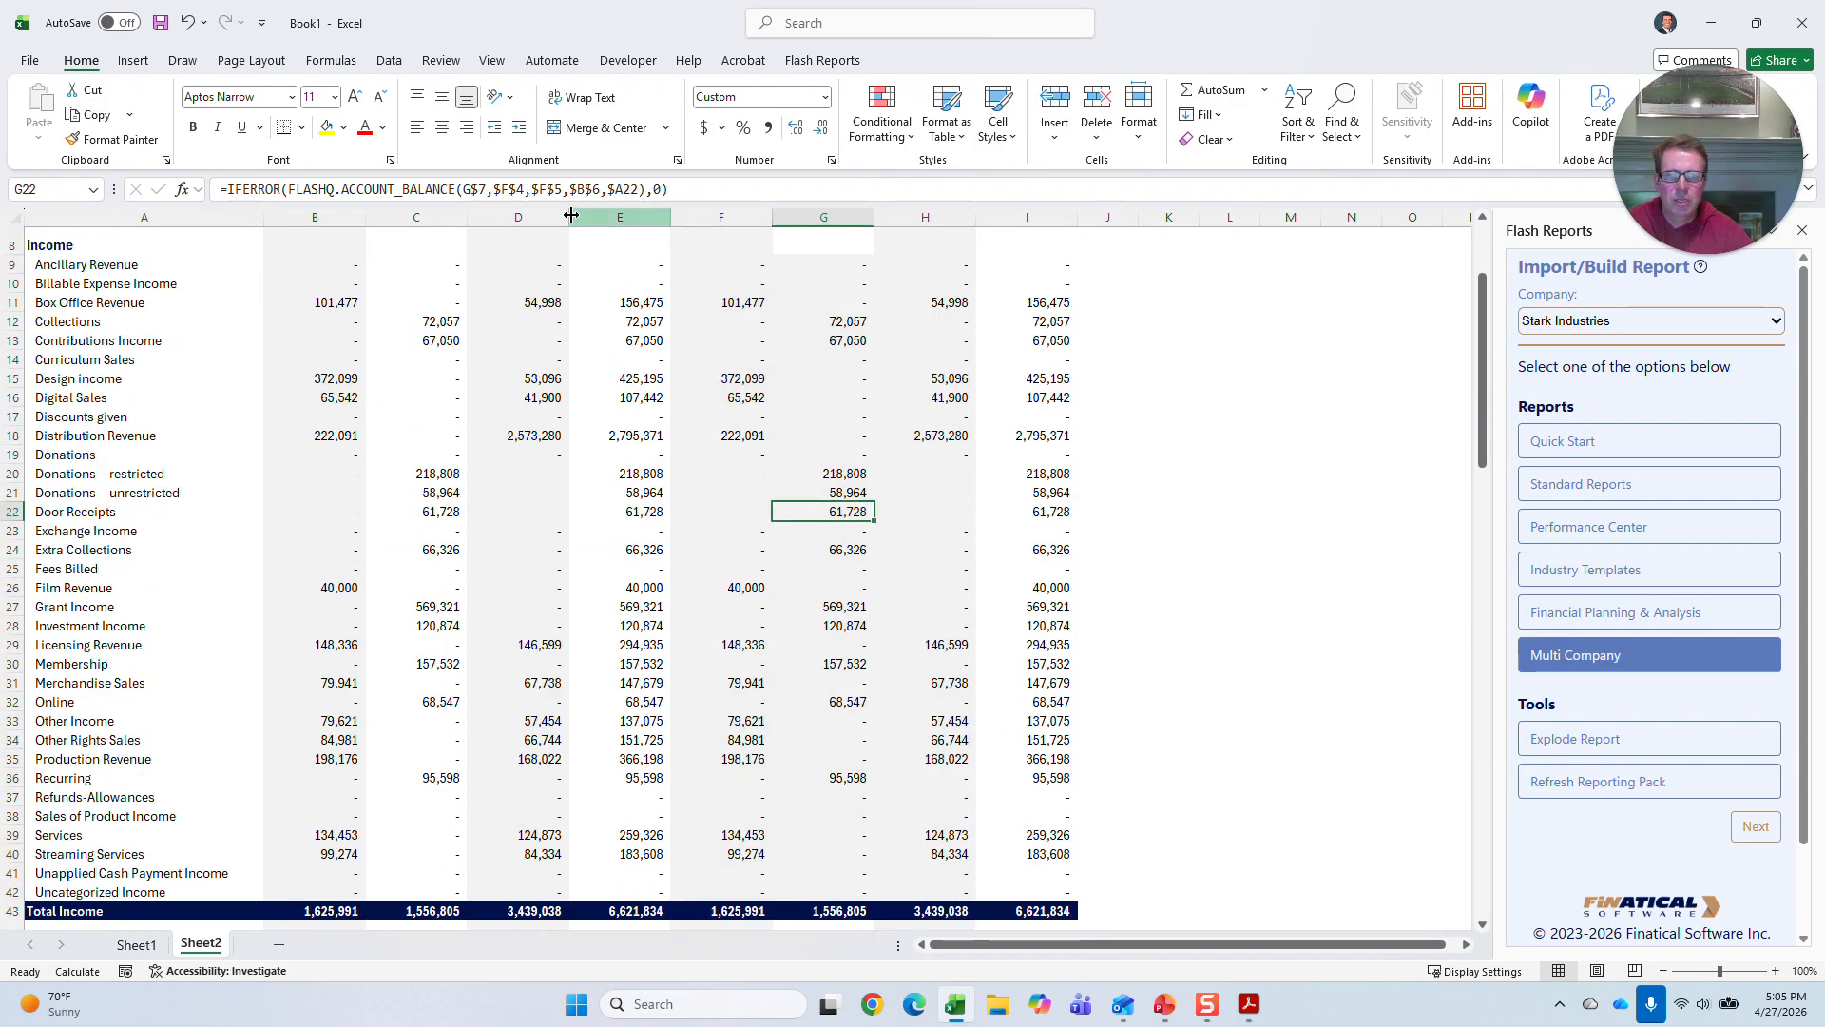
pyautogui.click(555, 191)
pyautogui.scroll(3, 889, 511)
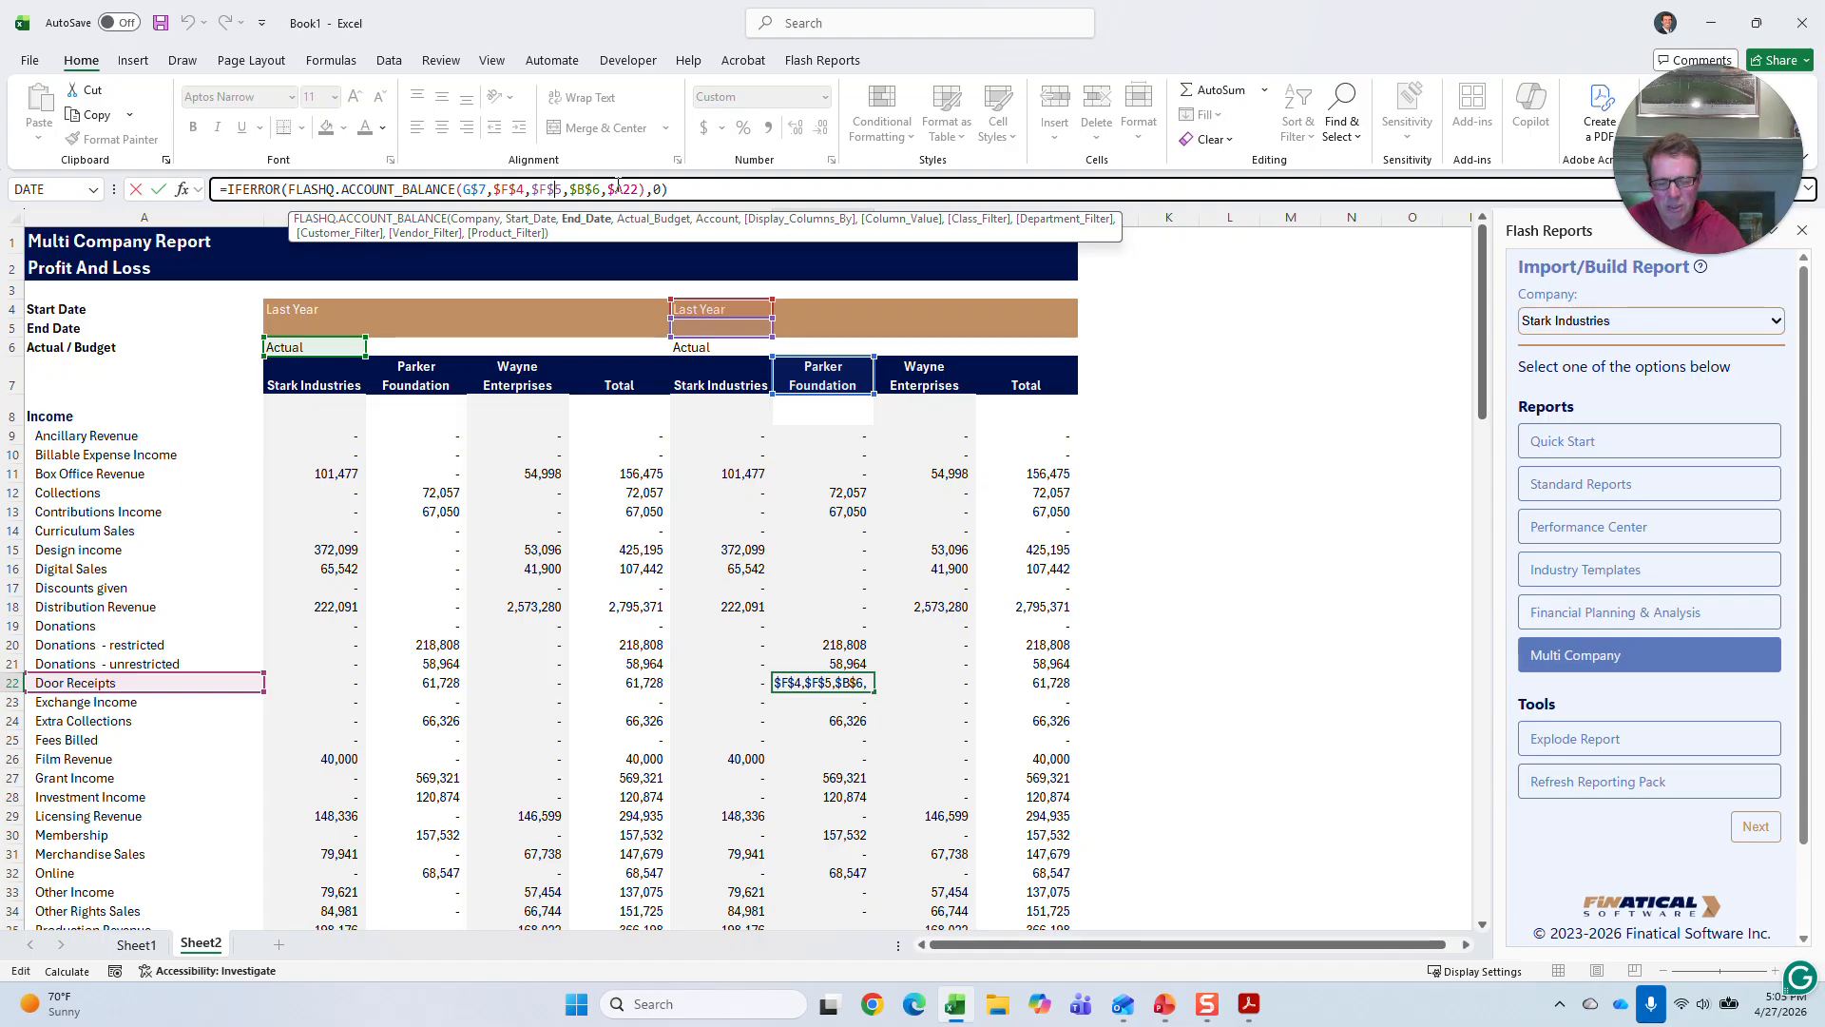
pyautogui.press('Return')
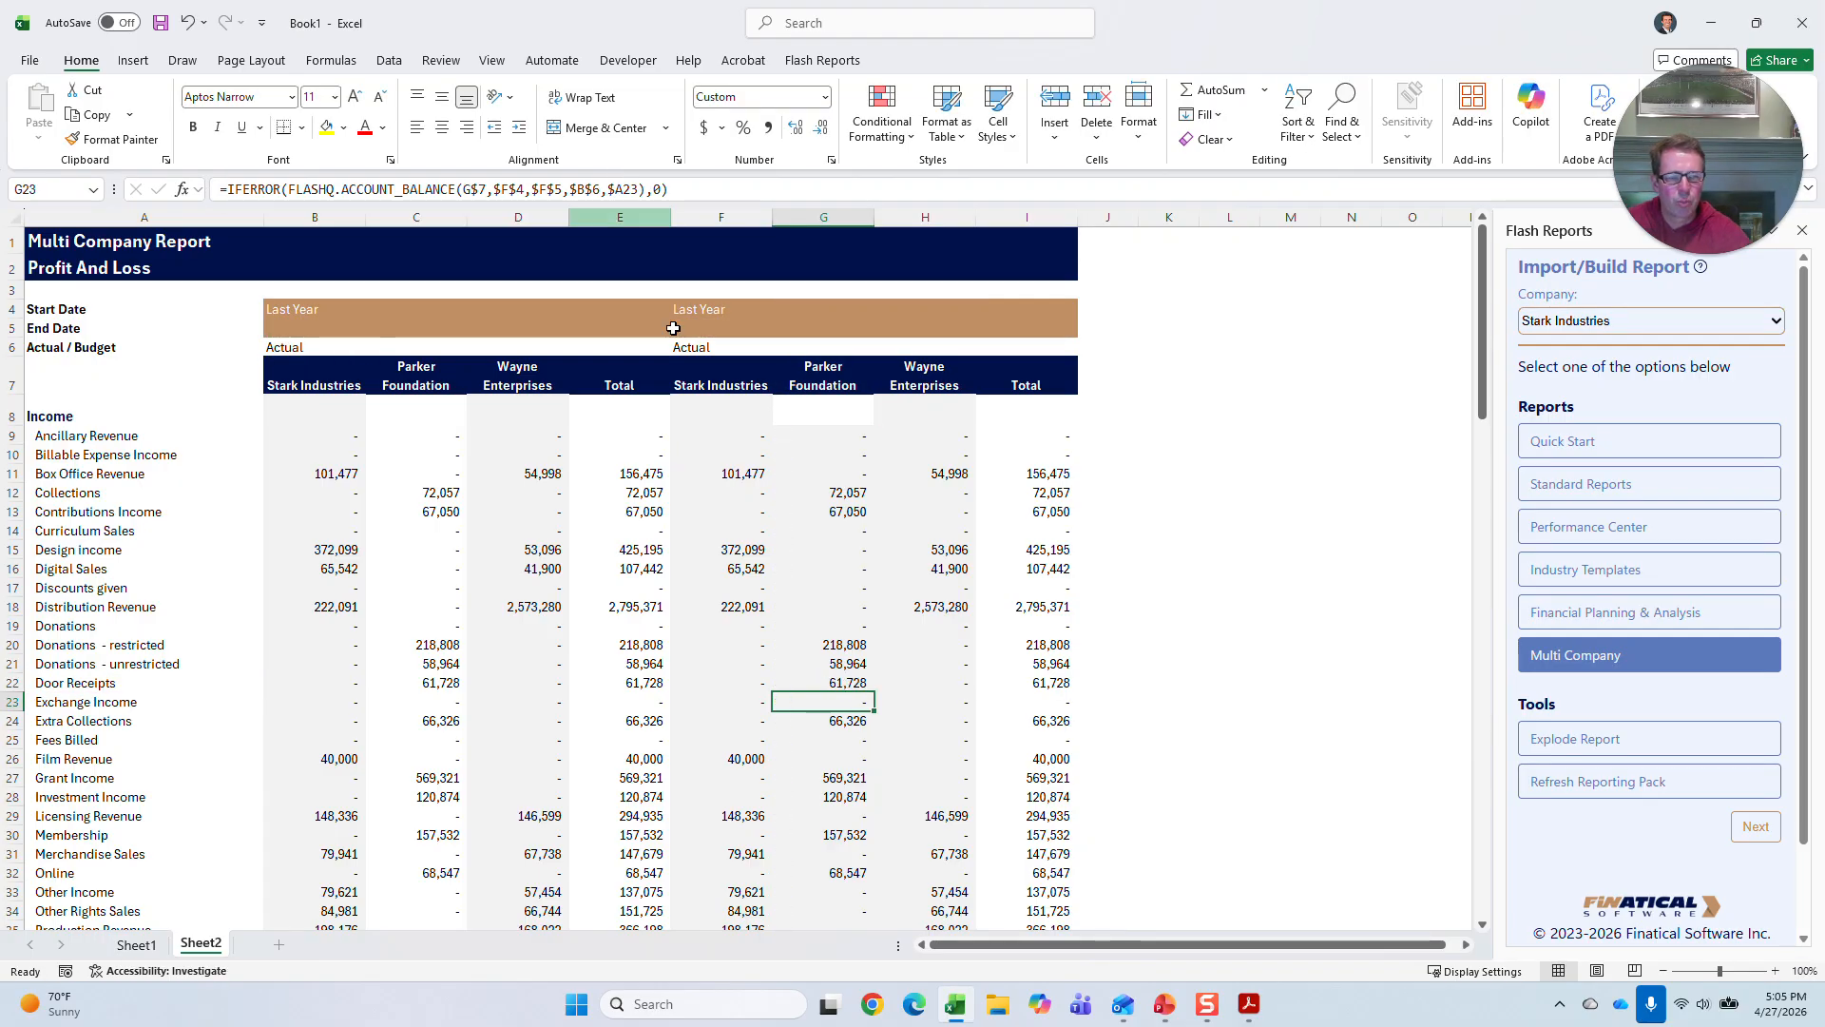
# - Check the date cell references of the pasted ACCOUNT_BALANCE formula for Benefits in G53
pyautogui.scroll(-8, 870, 786)
pyautogui.click(851, 782)
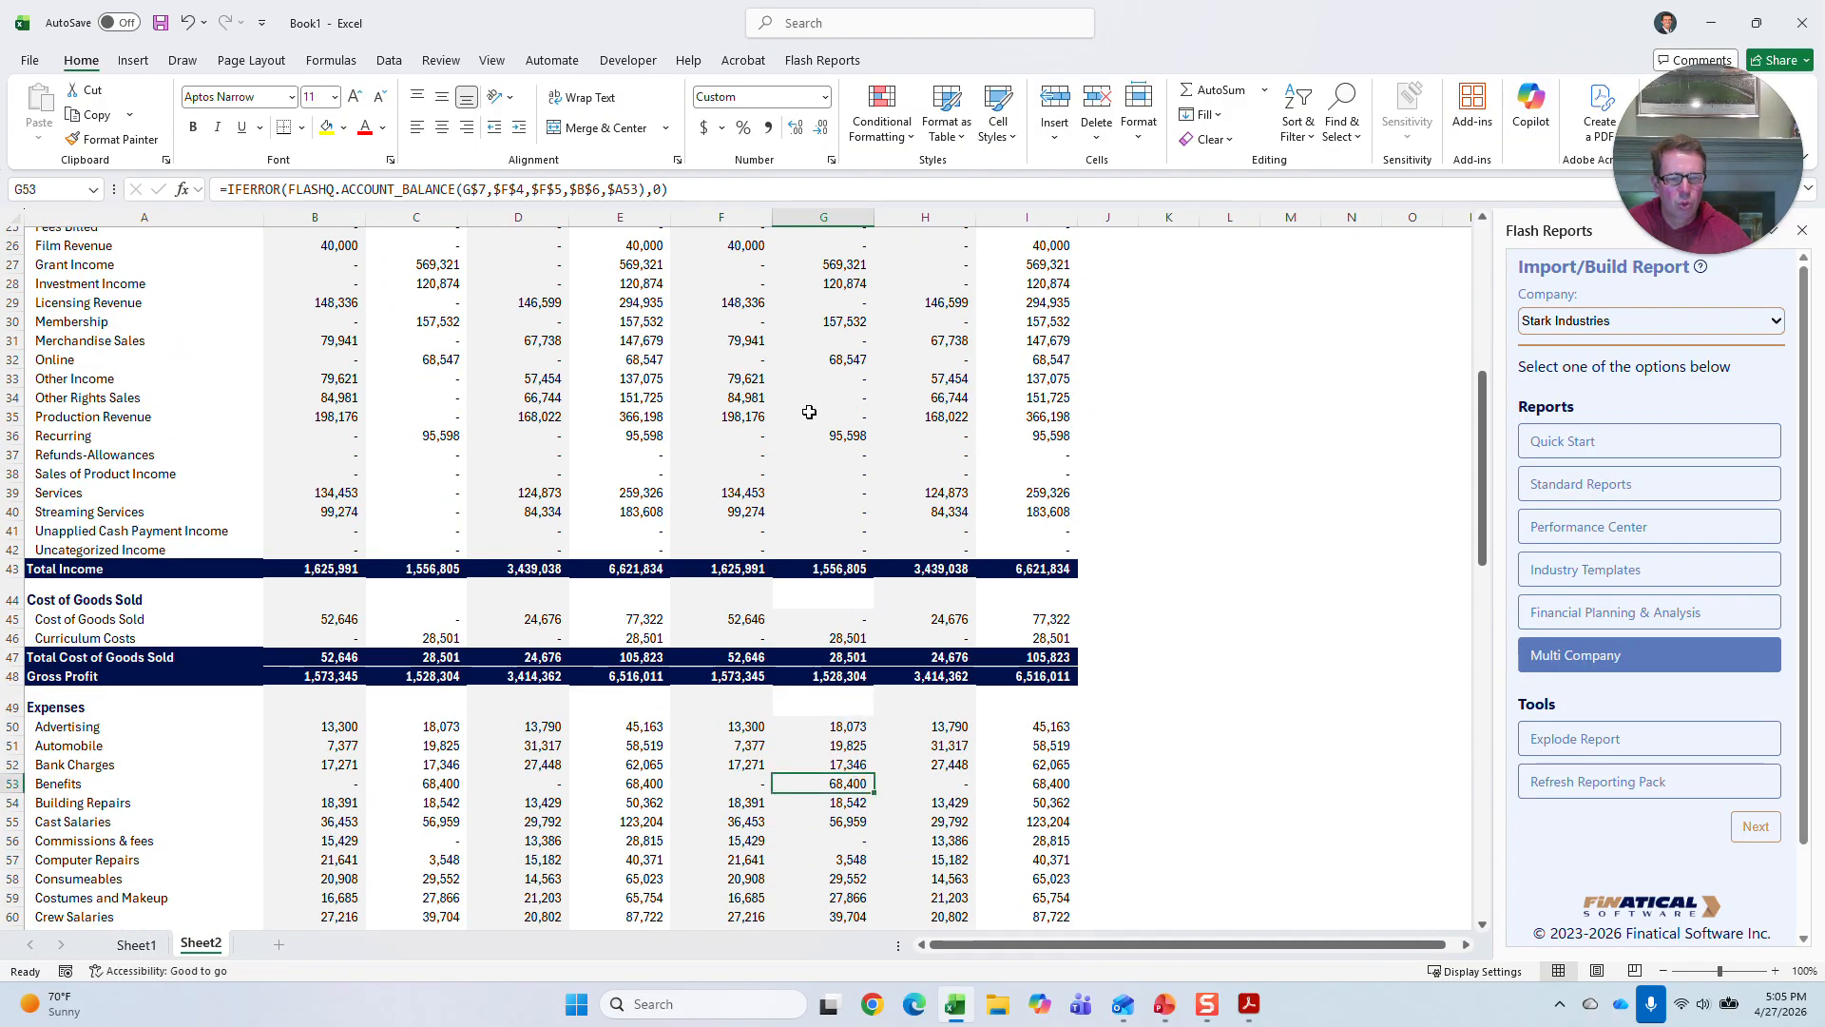
pyautogui.click(521, 187)
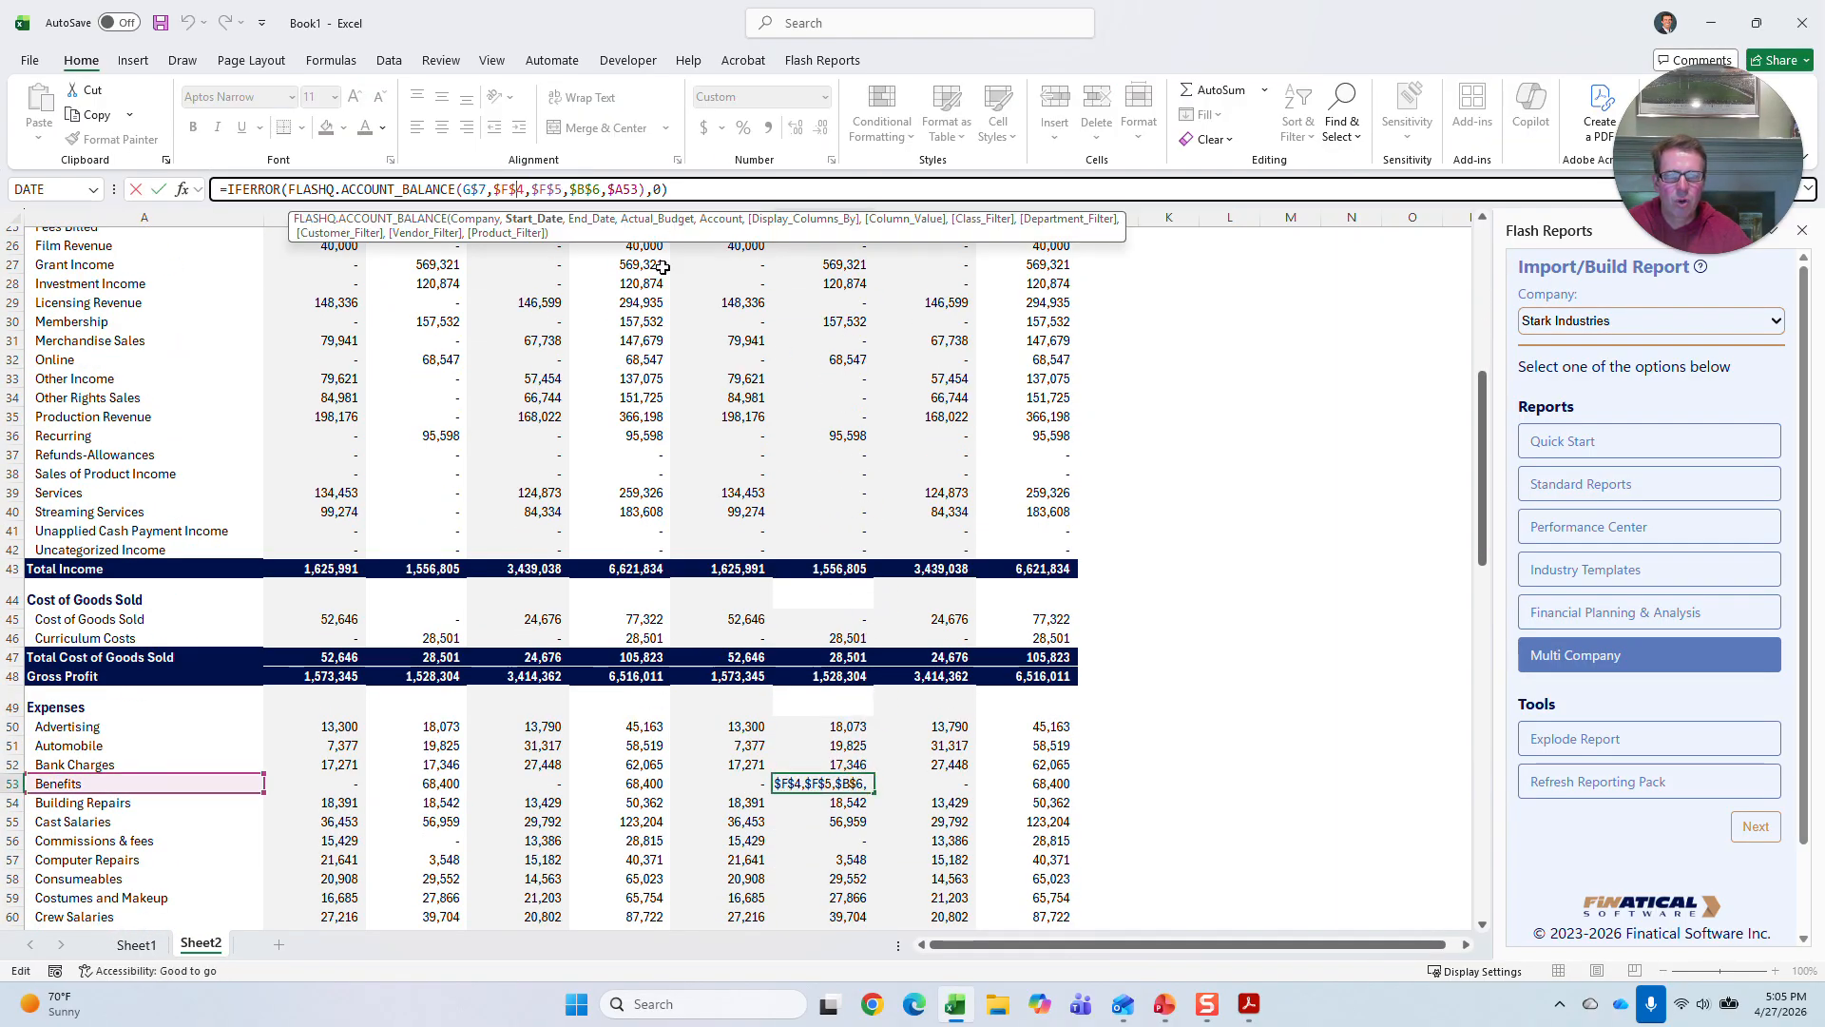
# - View the header cells that the G53 formula refers to, and leave the formula
pyautogui.scroll(8, 847, 449)
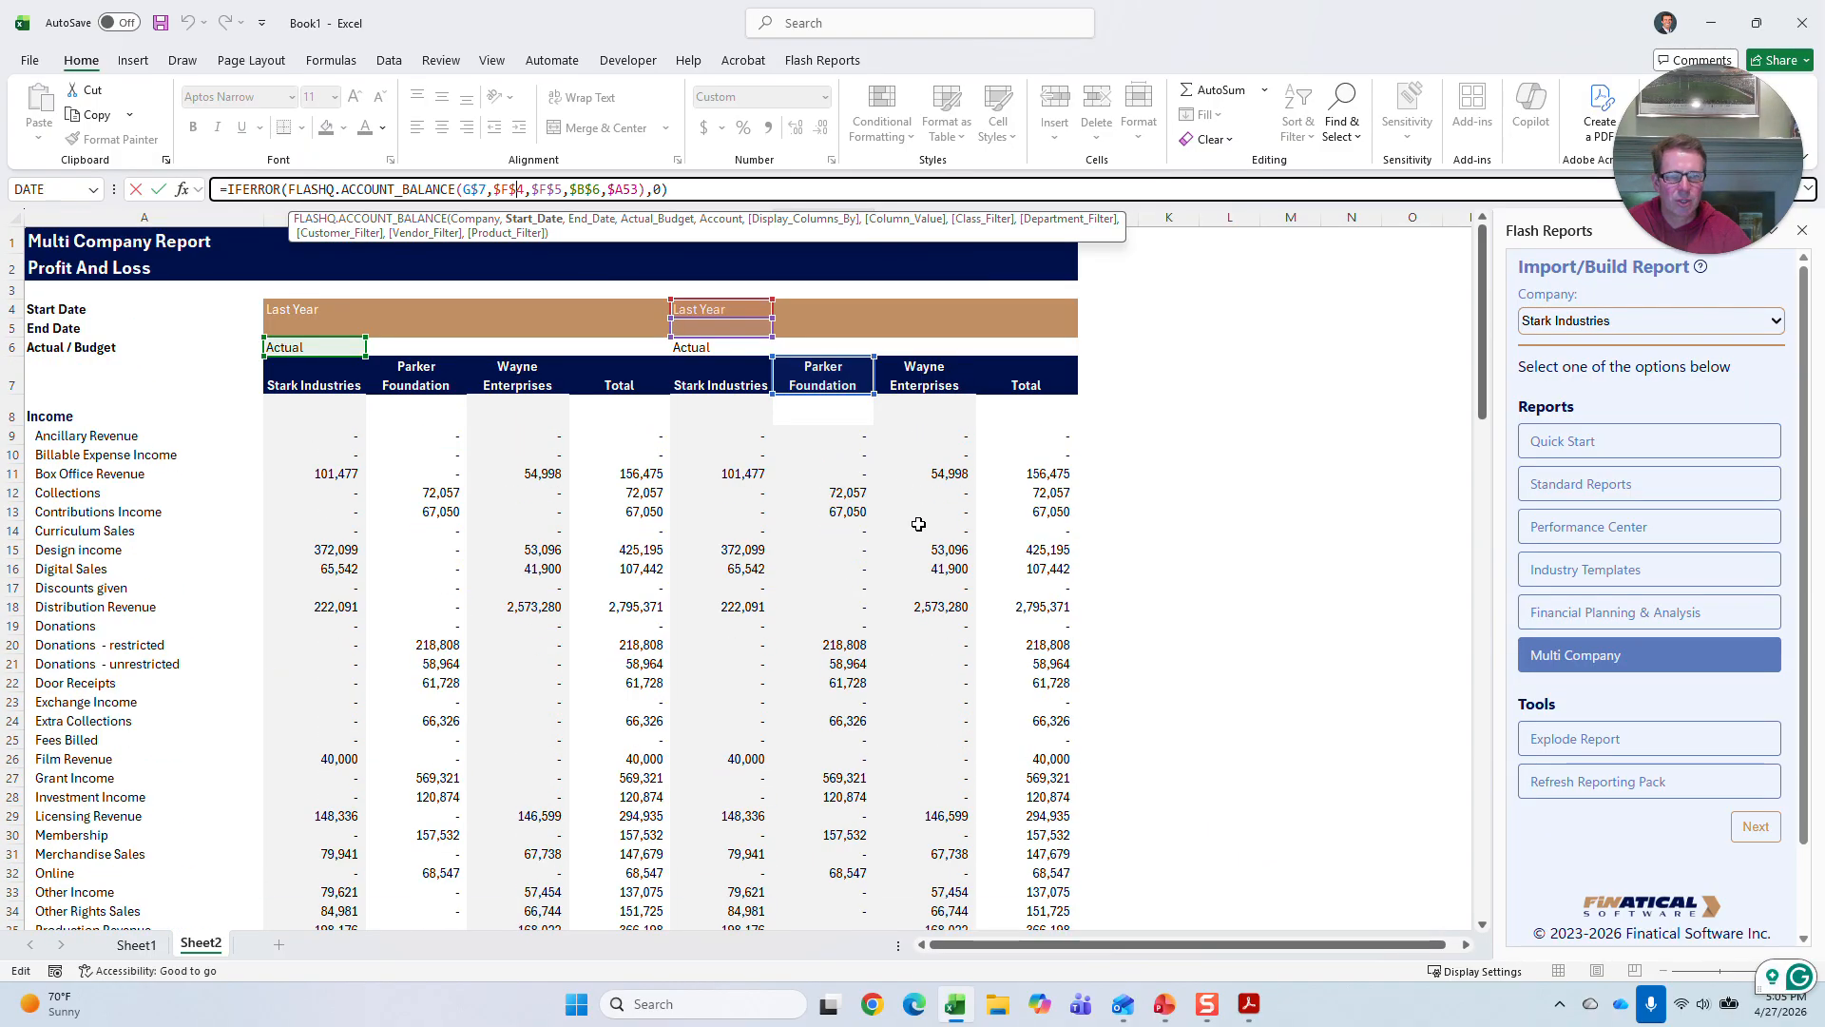
pyautogui.press('Return')
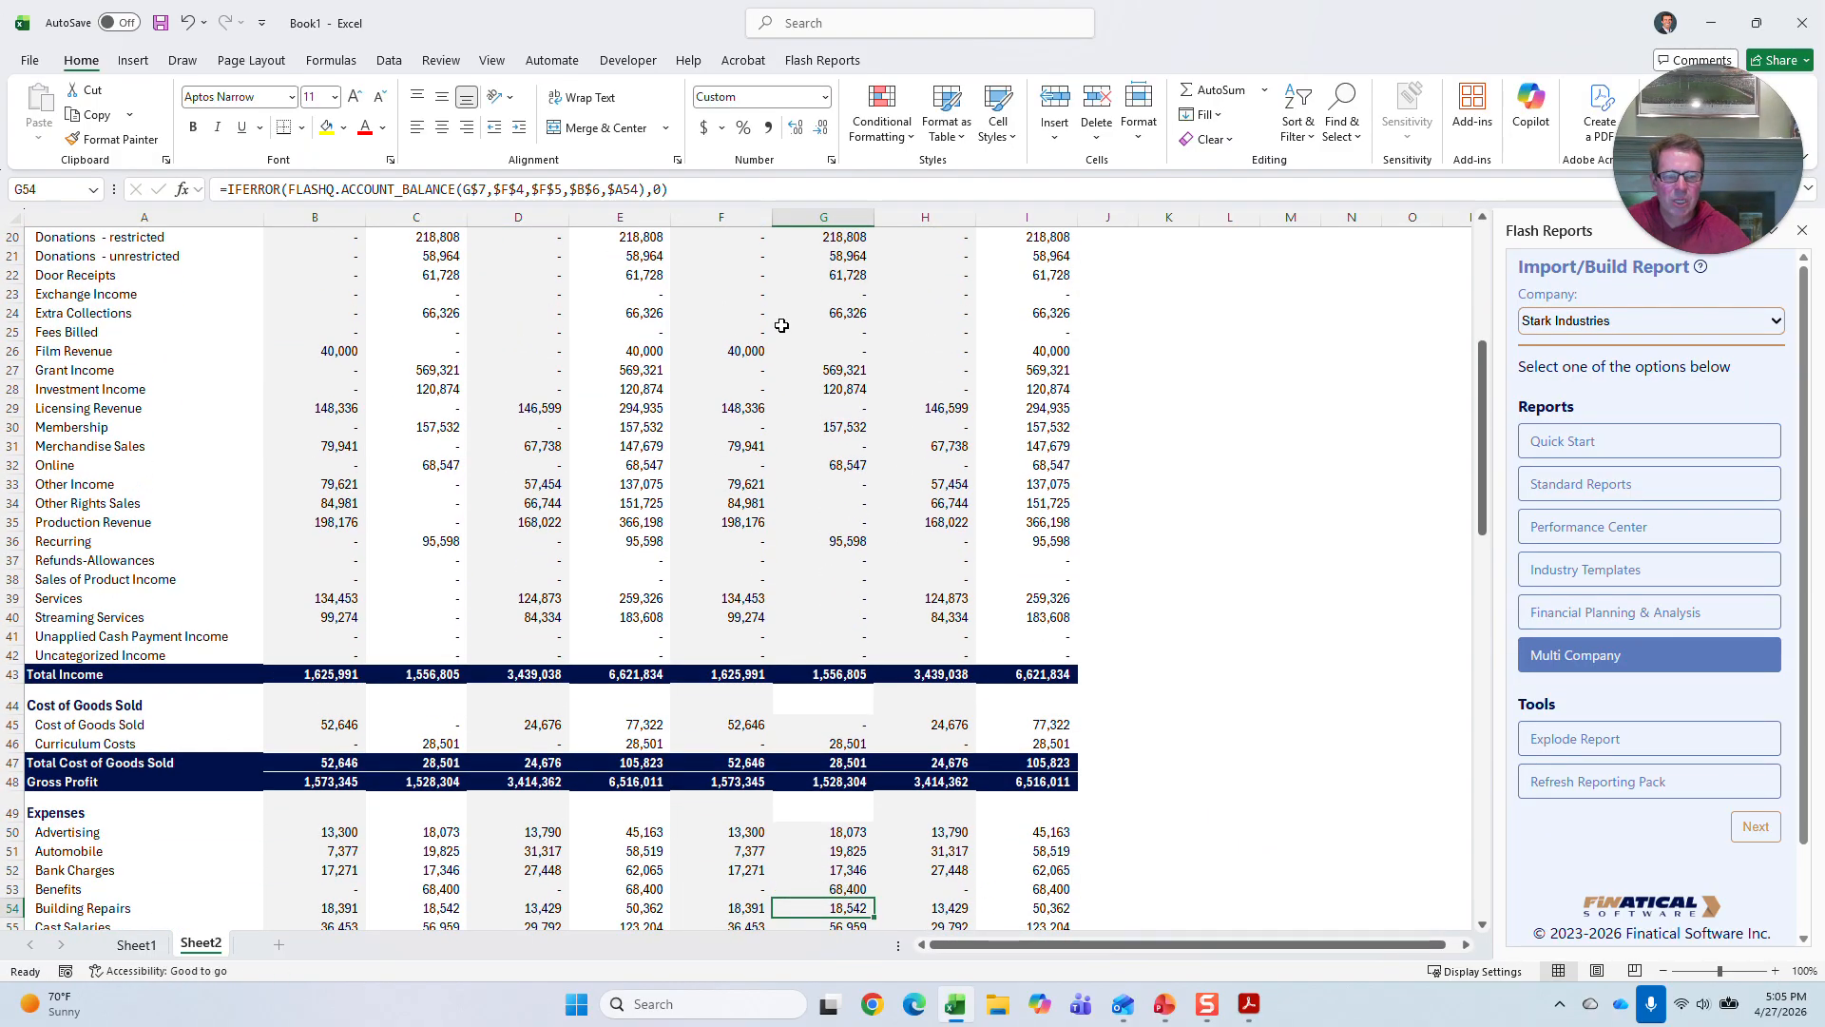
# - Set the first company group's start date in B4 to 1/1/2025 and end date in B5 to 3/31/2025
pyautogui.scroll(7, 818, 323)
pyautogui.click(301, 317)
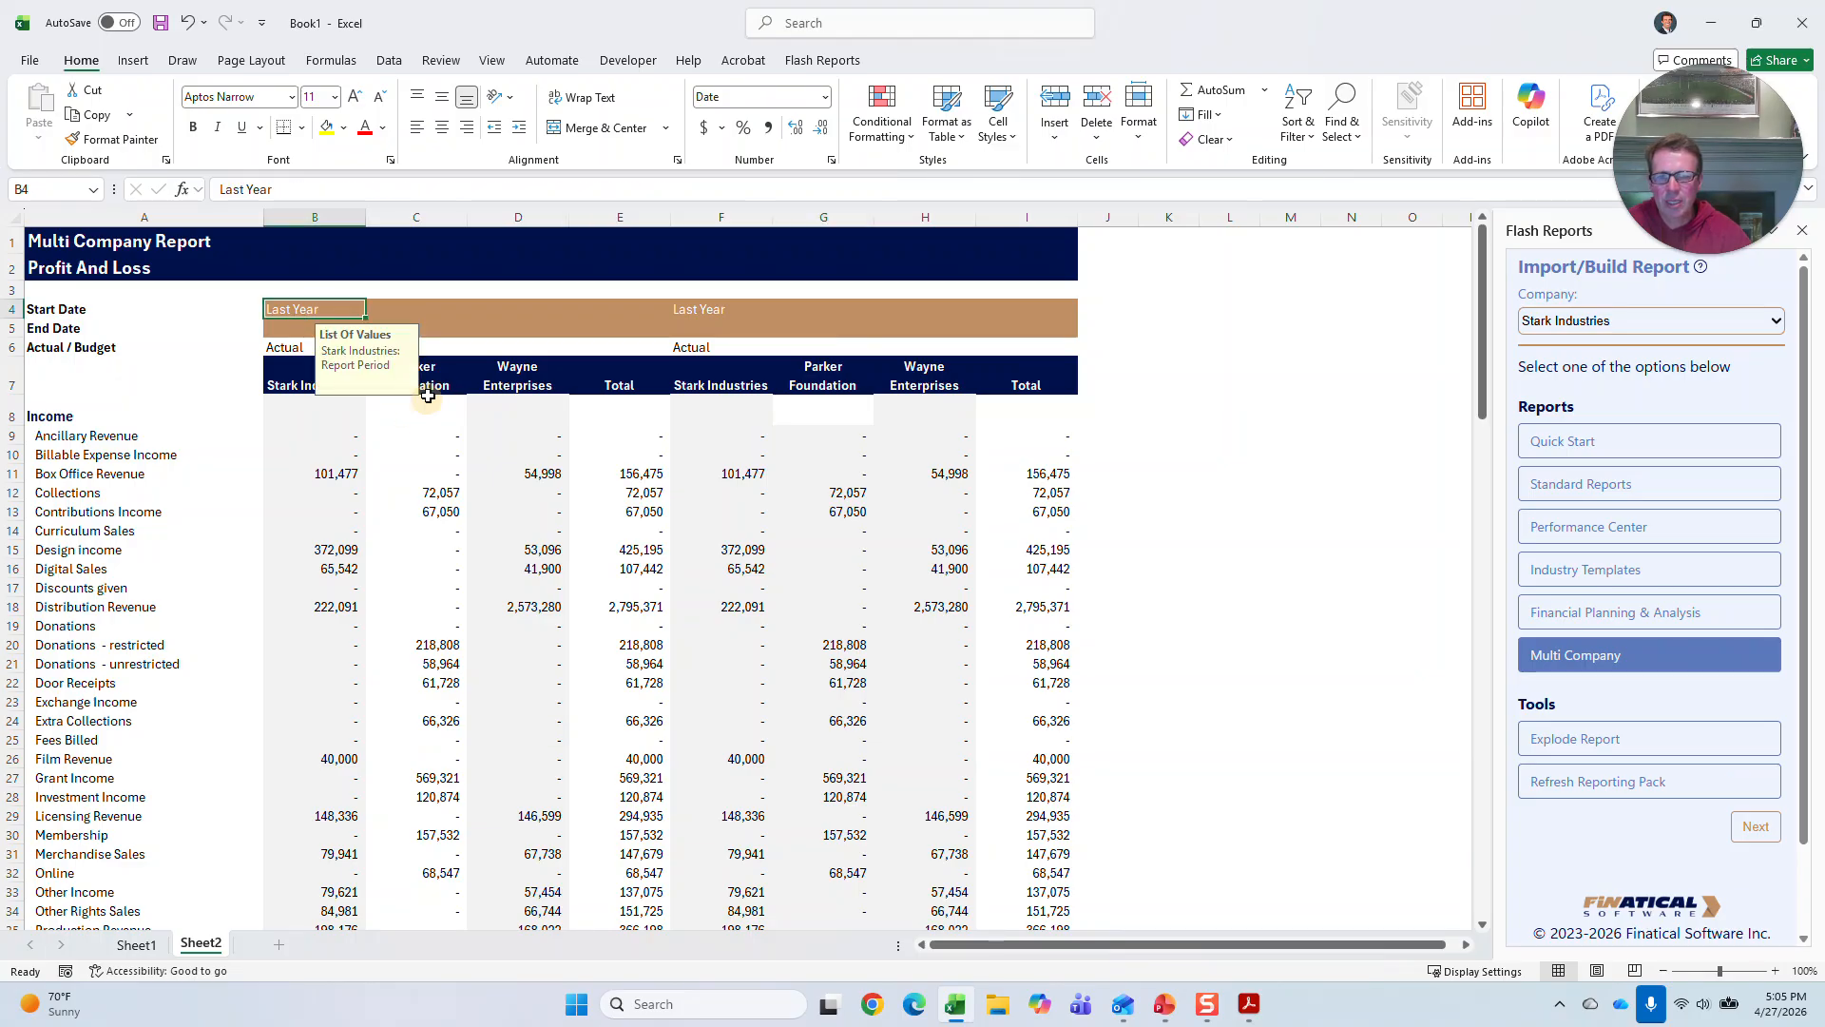
pyautogui.write('1/1/')
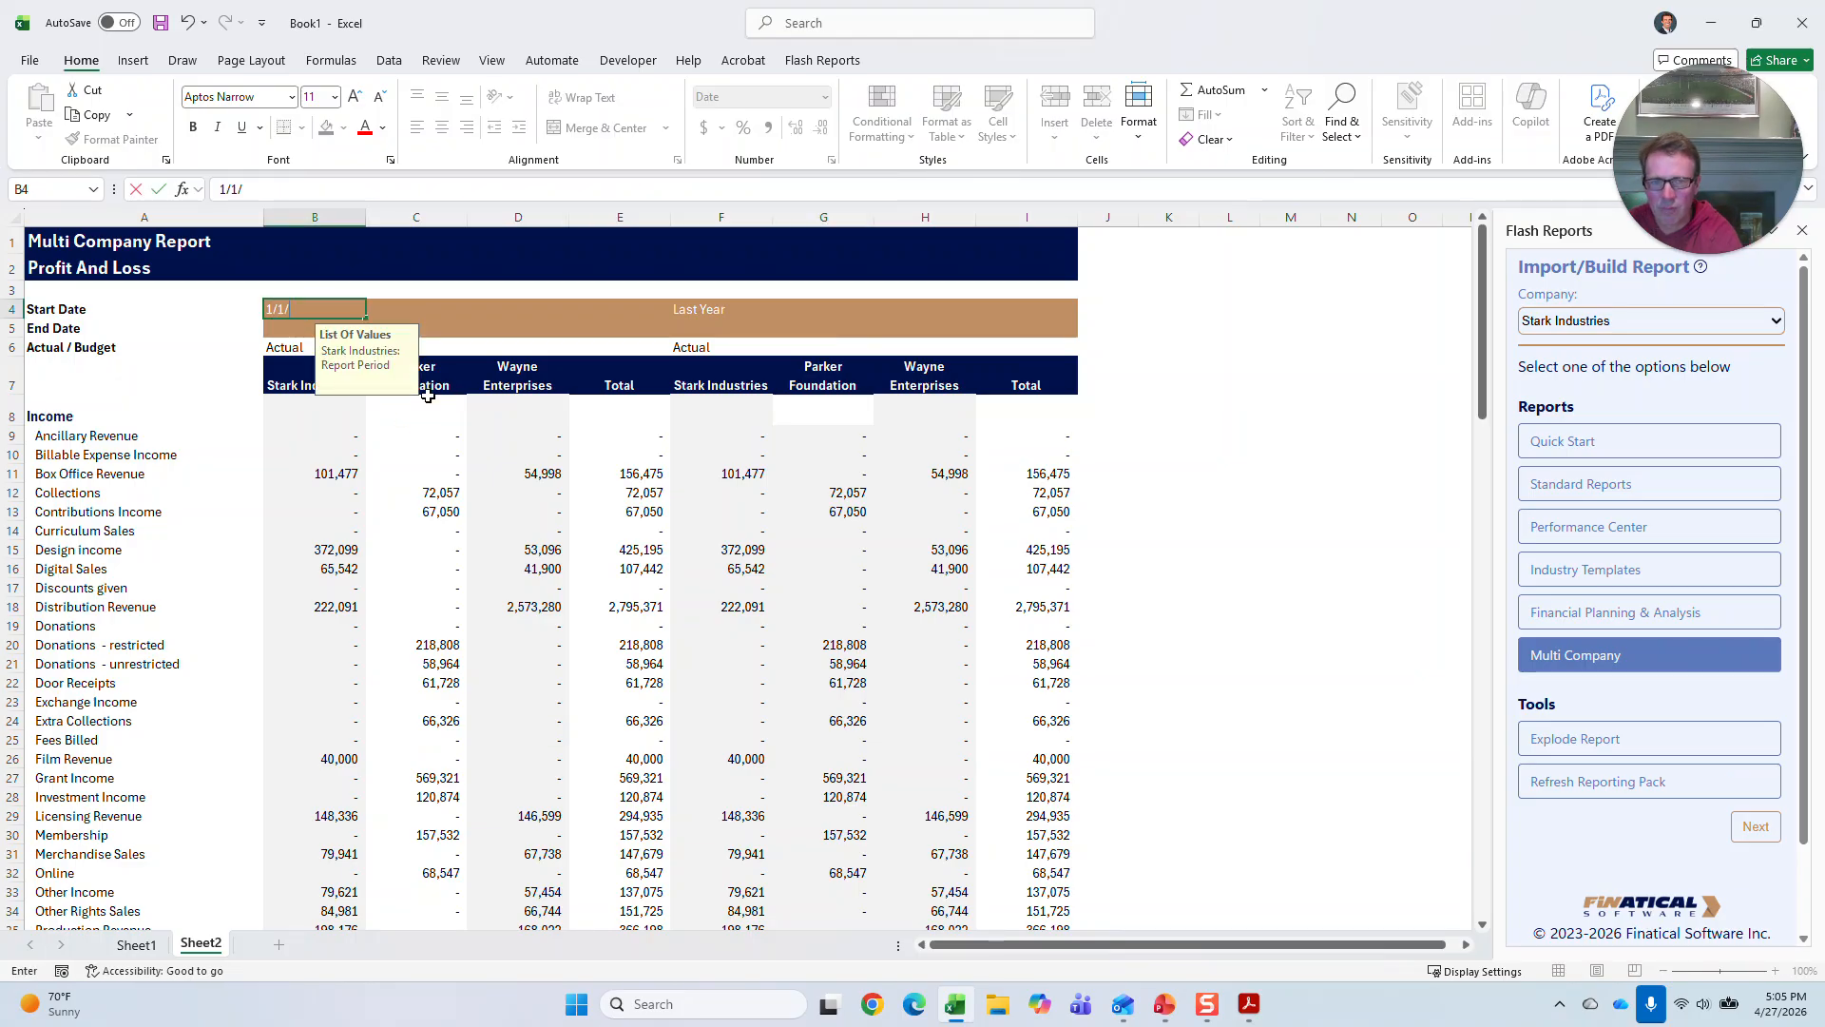
pyautogui.write('2025')
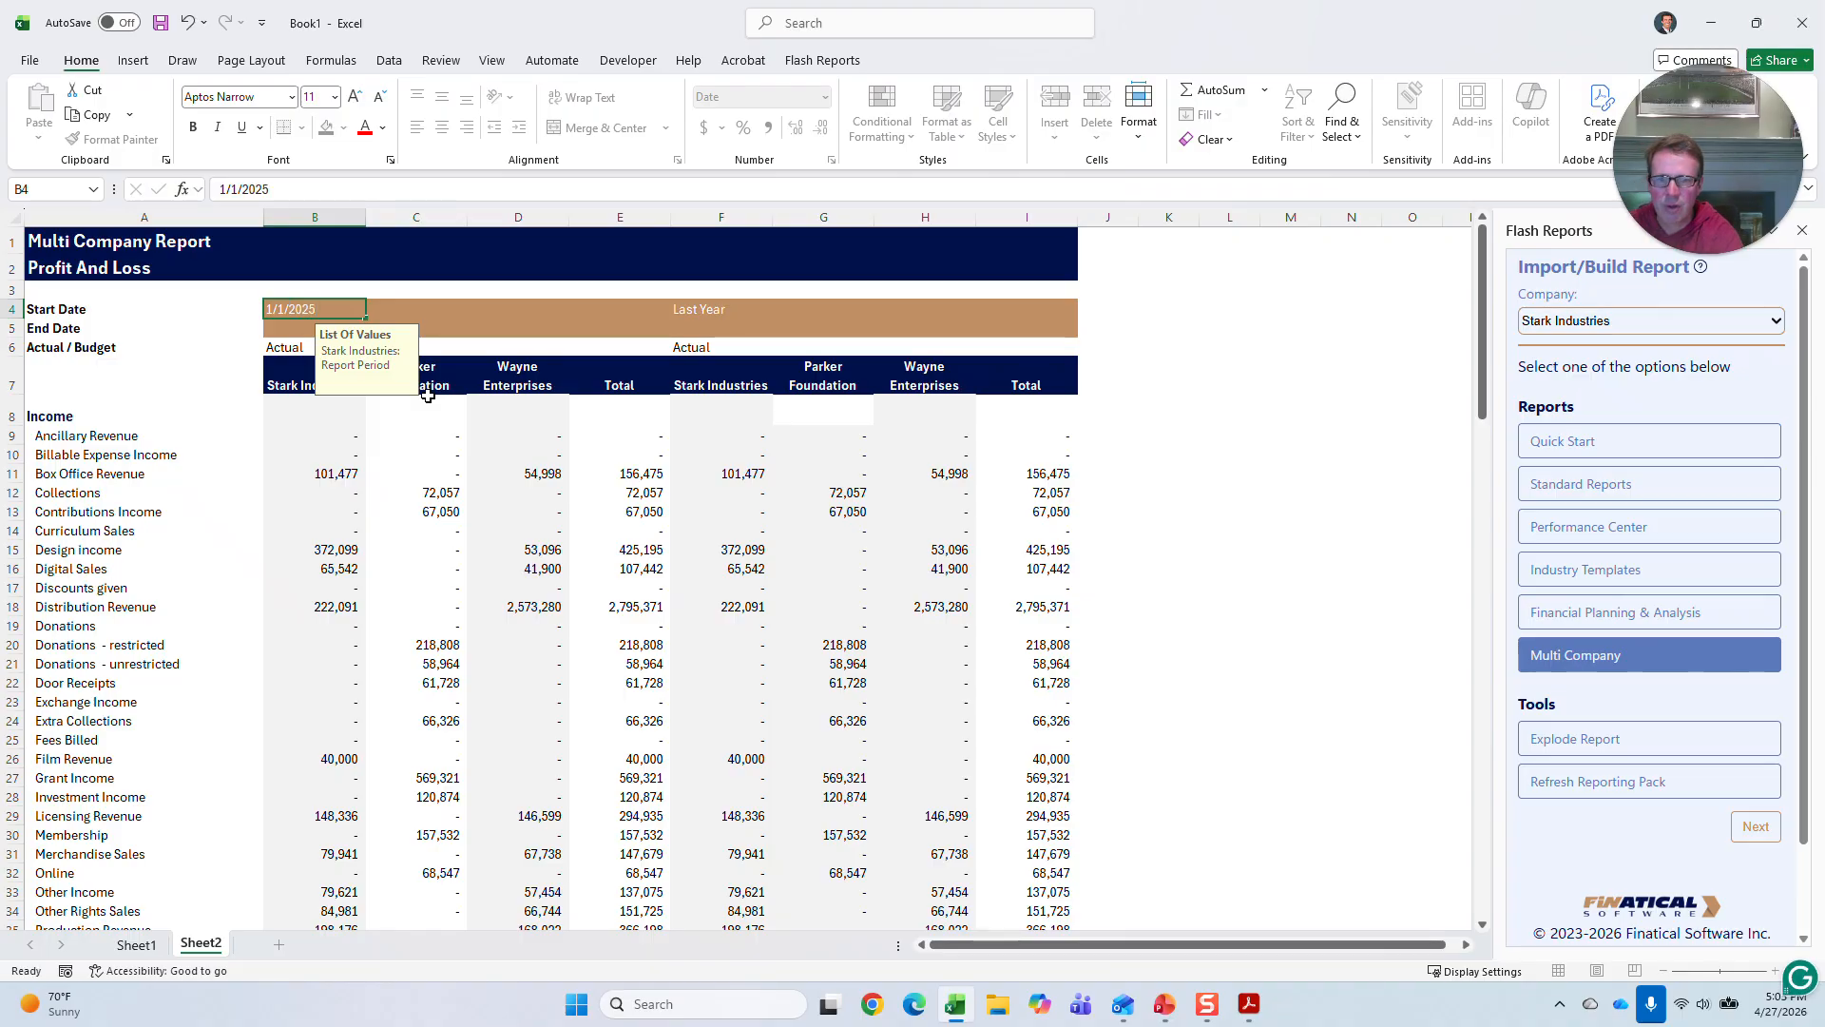
pyautogui.press('Return')
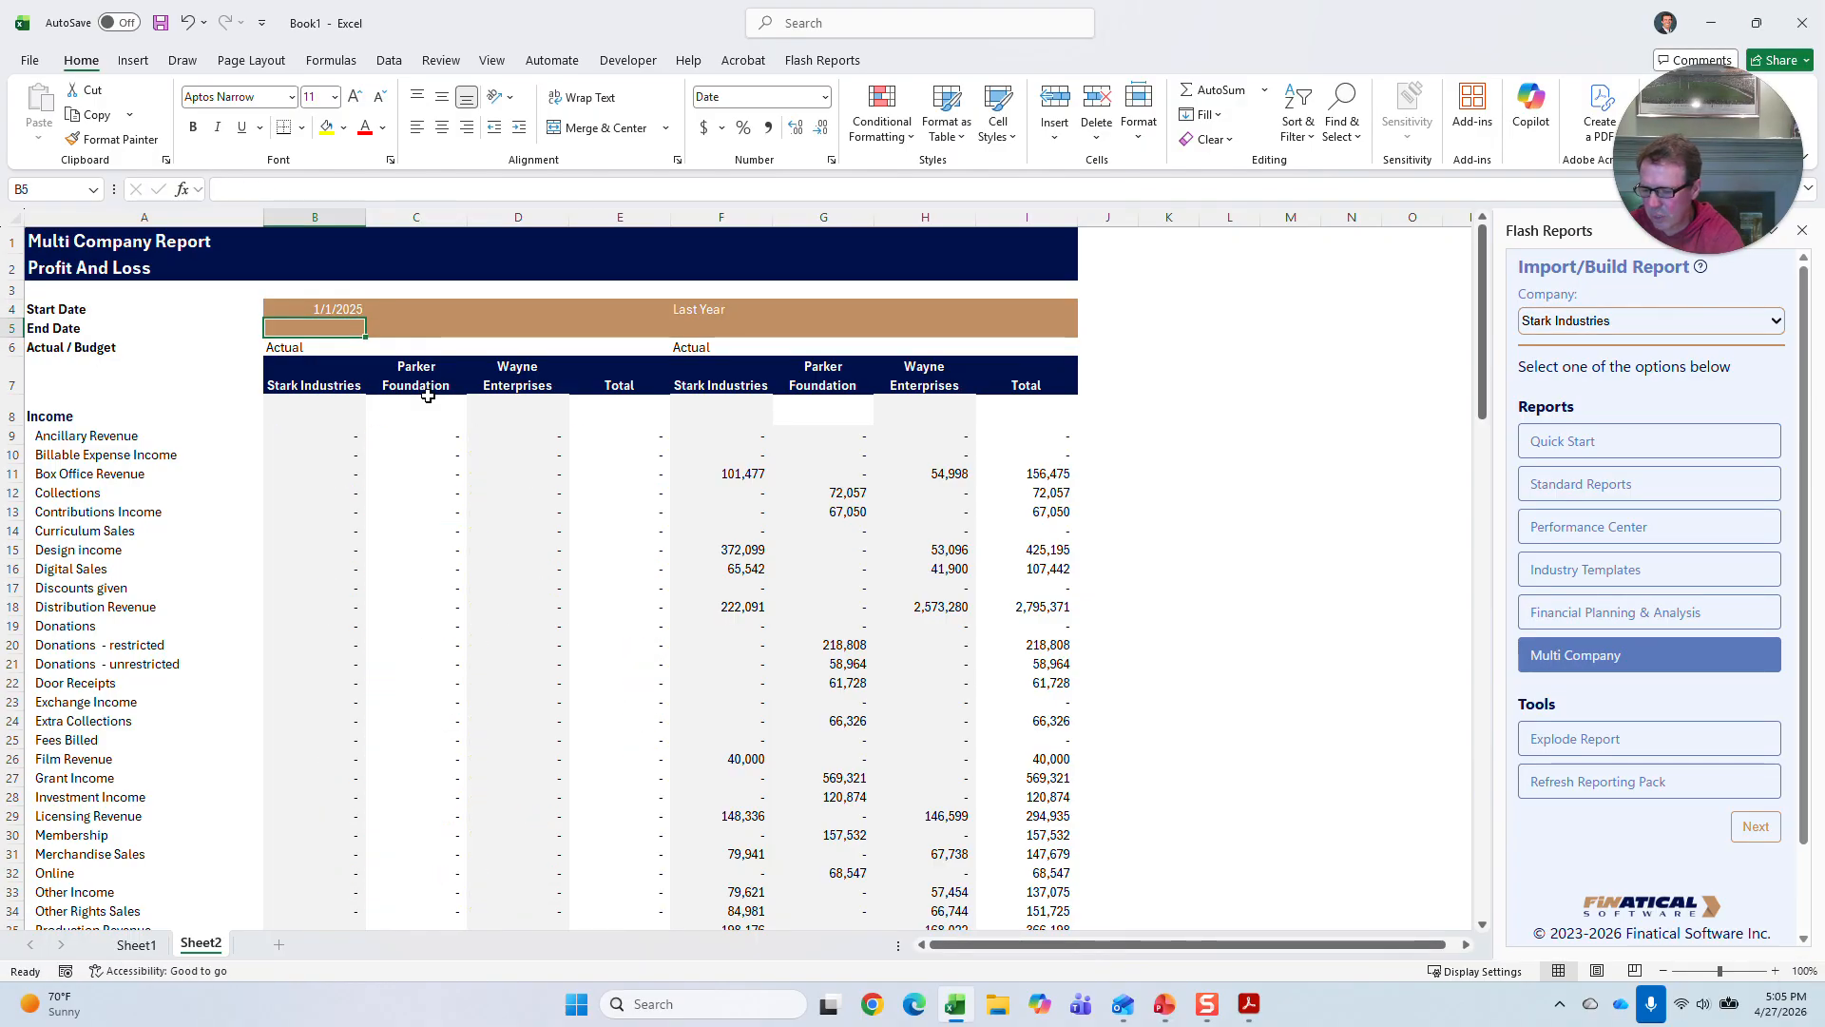
pyautogui.write('3/31/20')
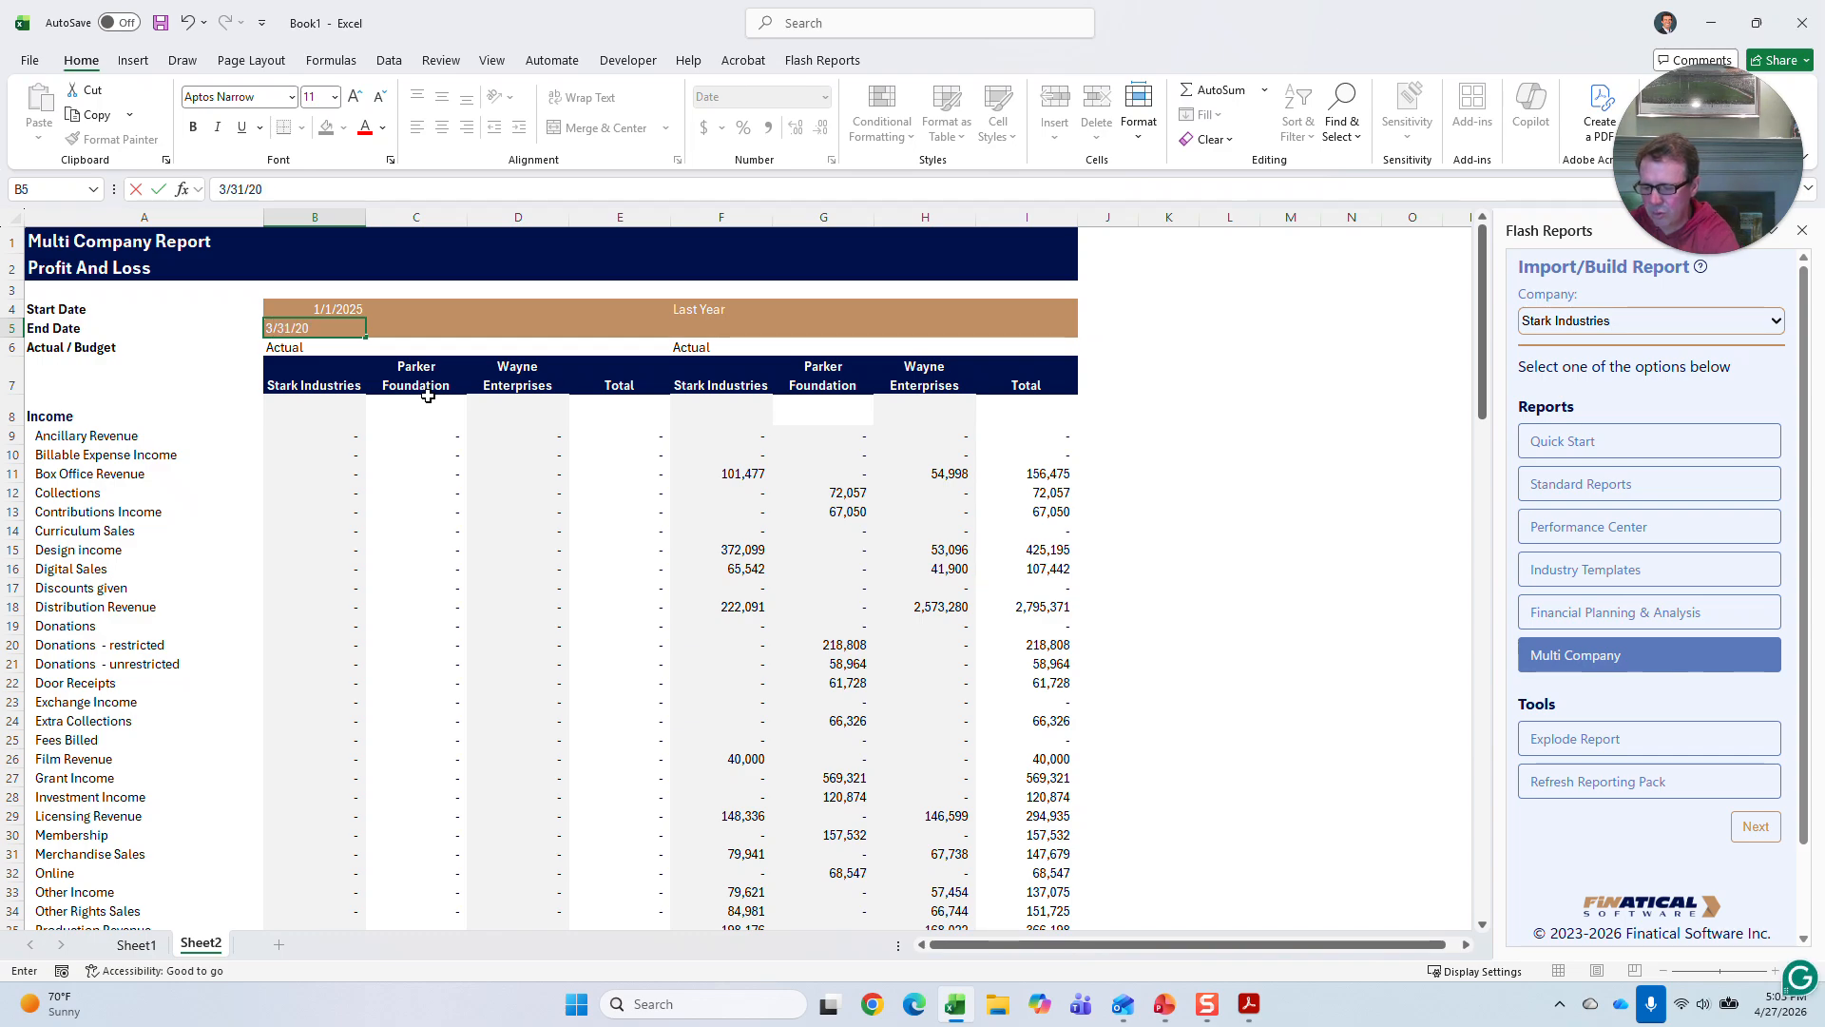
pyautogui.write('25')
pyautogui.press('Return')
# - Set the second company group's start date in F4 to 1/1/2026 and end date in F5 to 3/31/2026
pyautogui.press('Up')
pyautogui.press('Up')
pyautogui.press('Right')
pyautogui.press('Right')
pyautogui.press('Right')
pyautogui.press('Right')
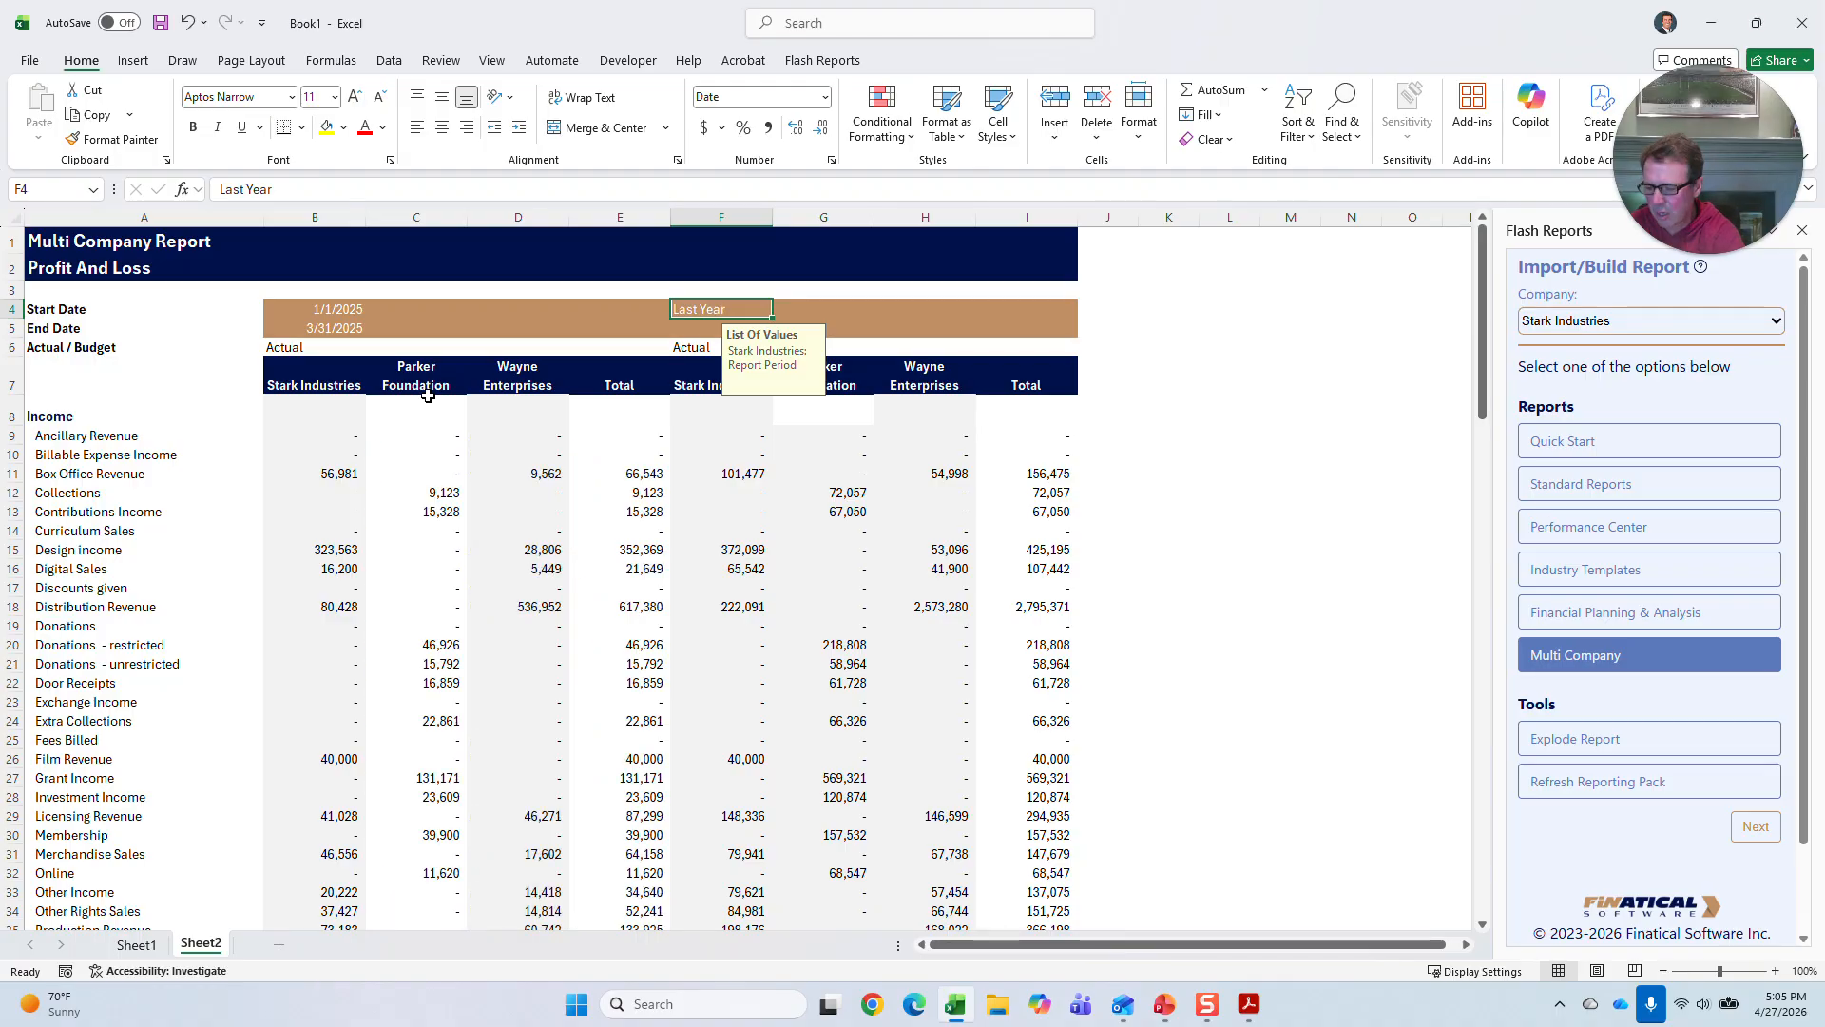
pyautogui.write('1/1/20')
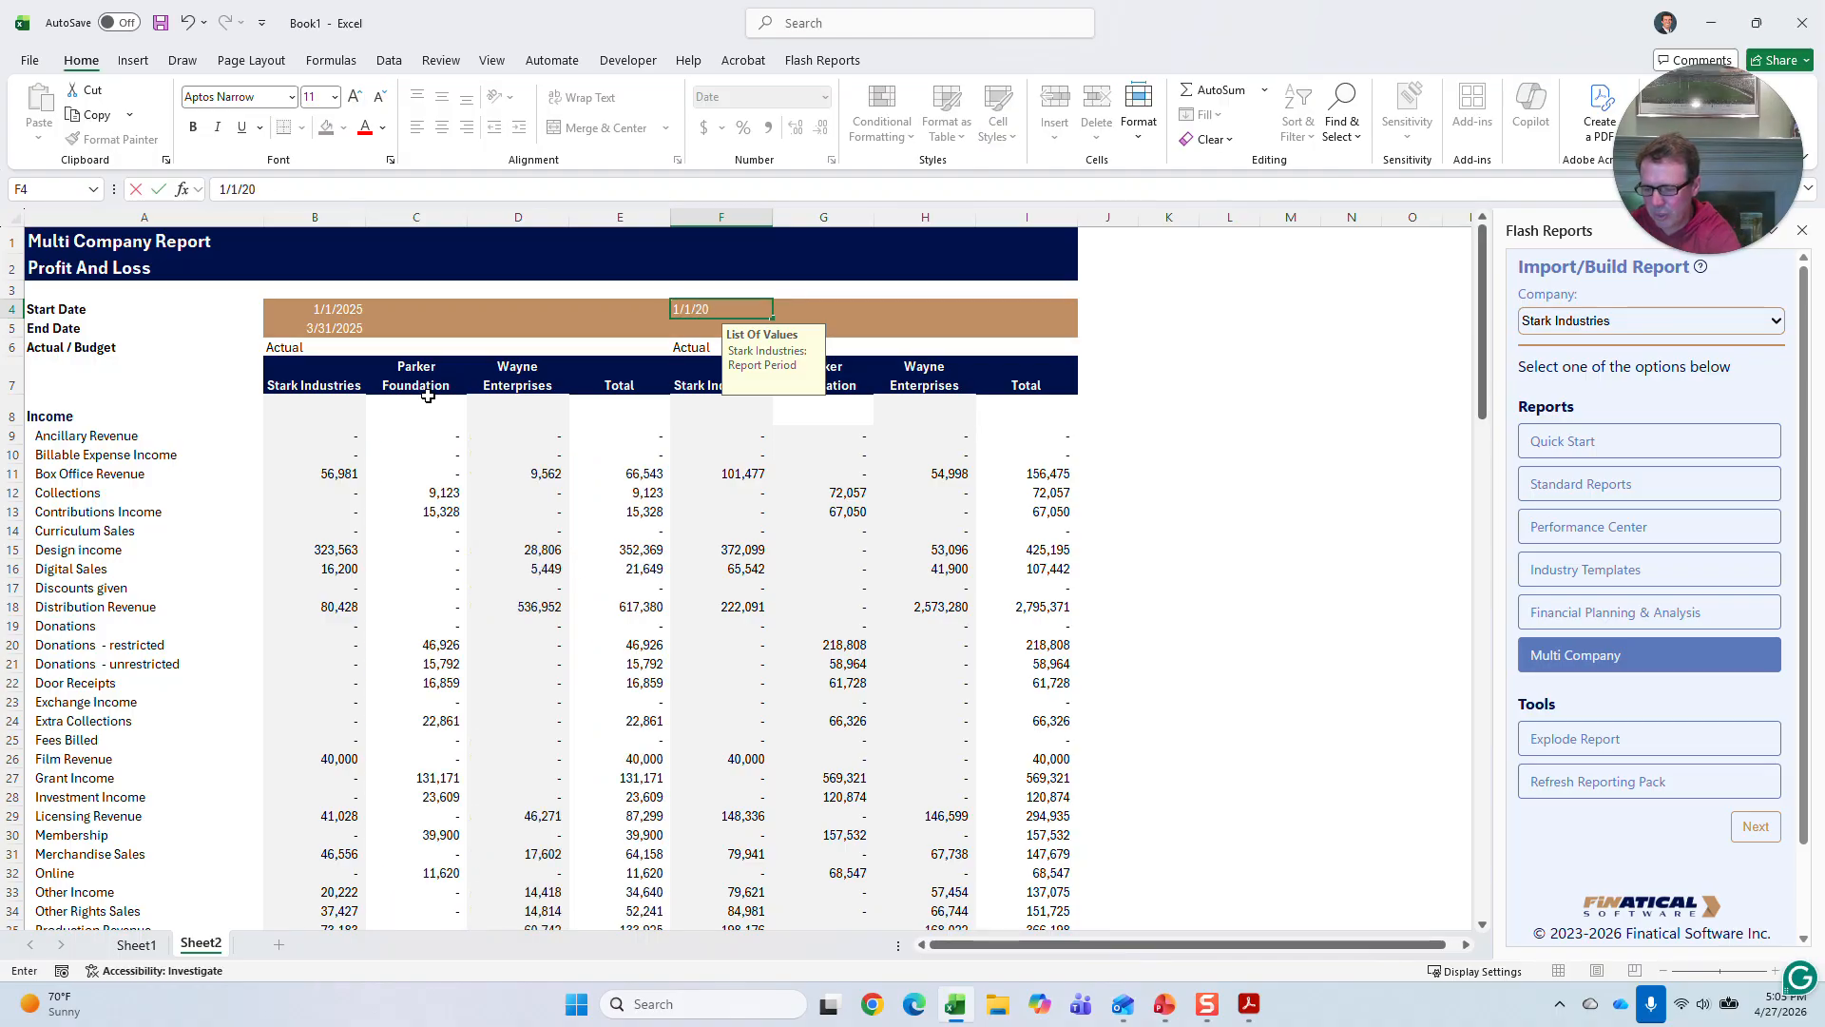
pyautogui.write('26')
pyautogui.press('Return')
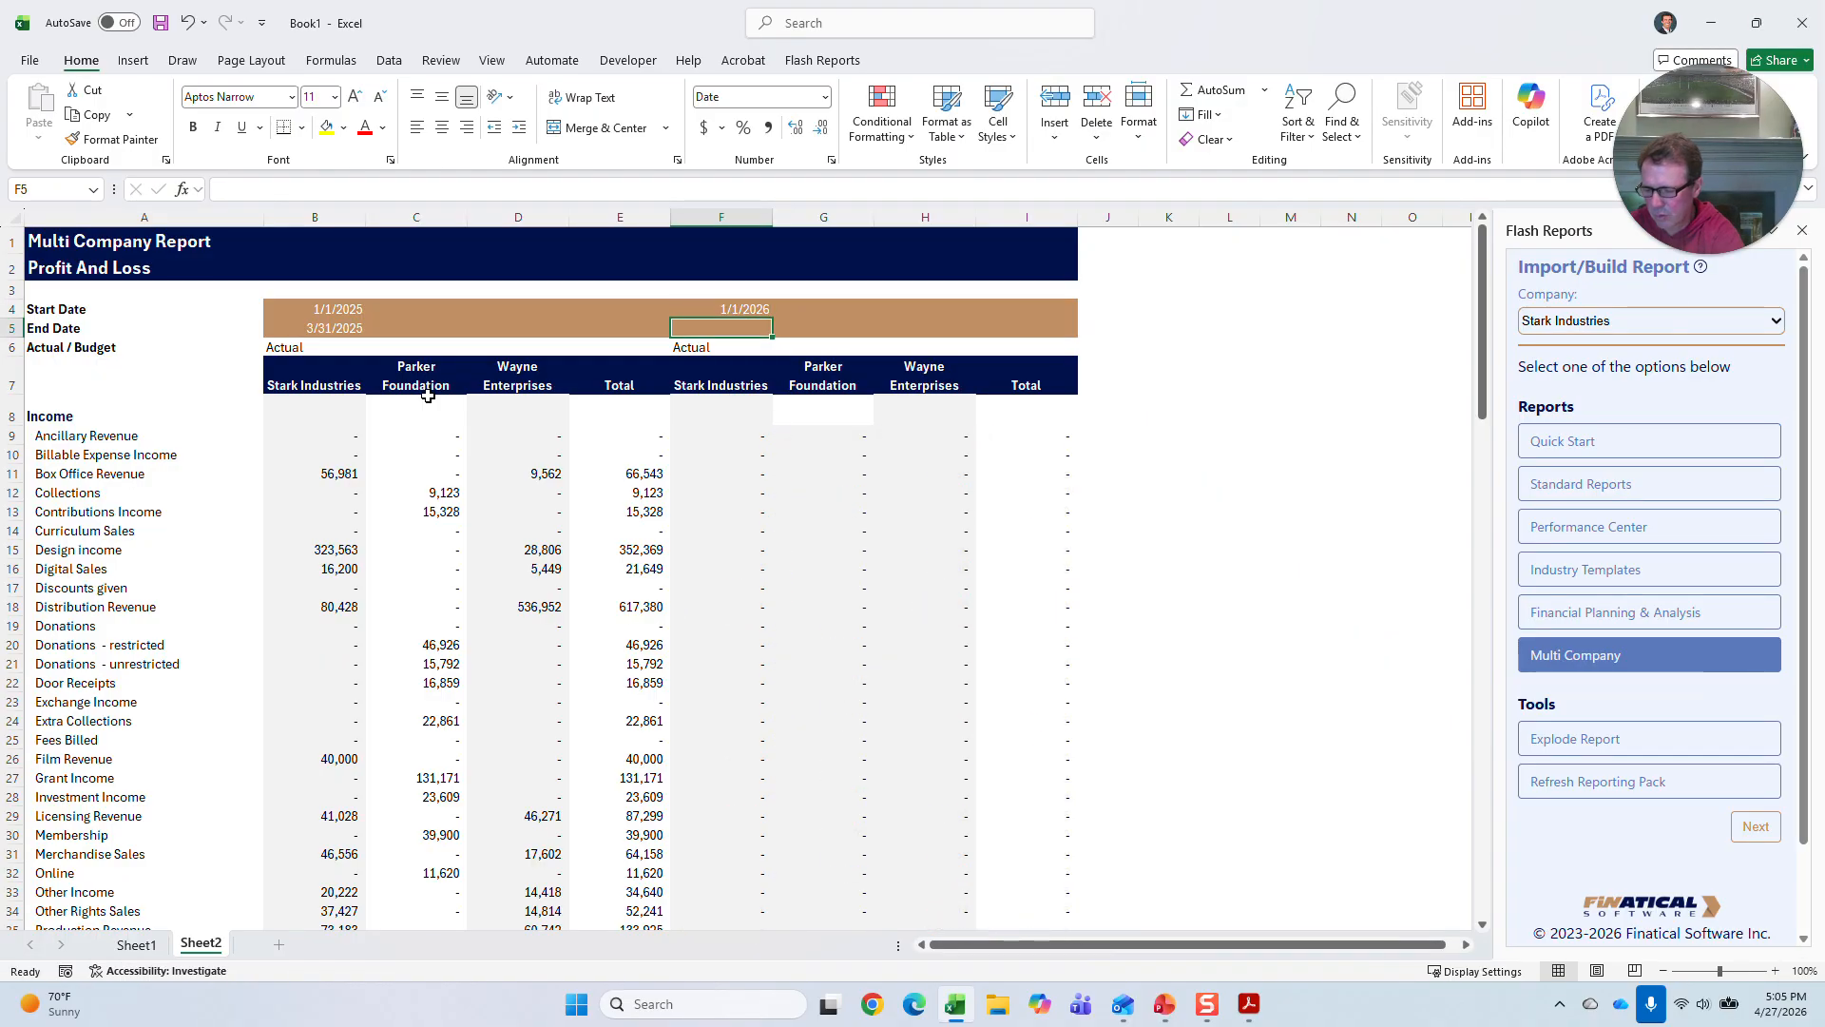
pyautogui.write('3/31/20')
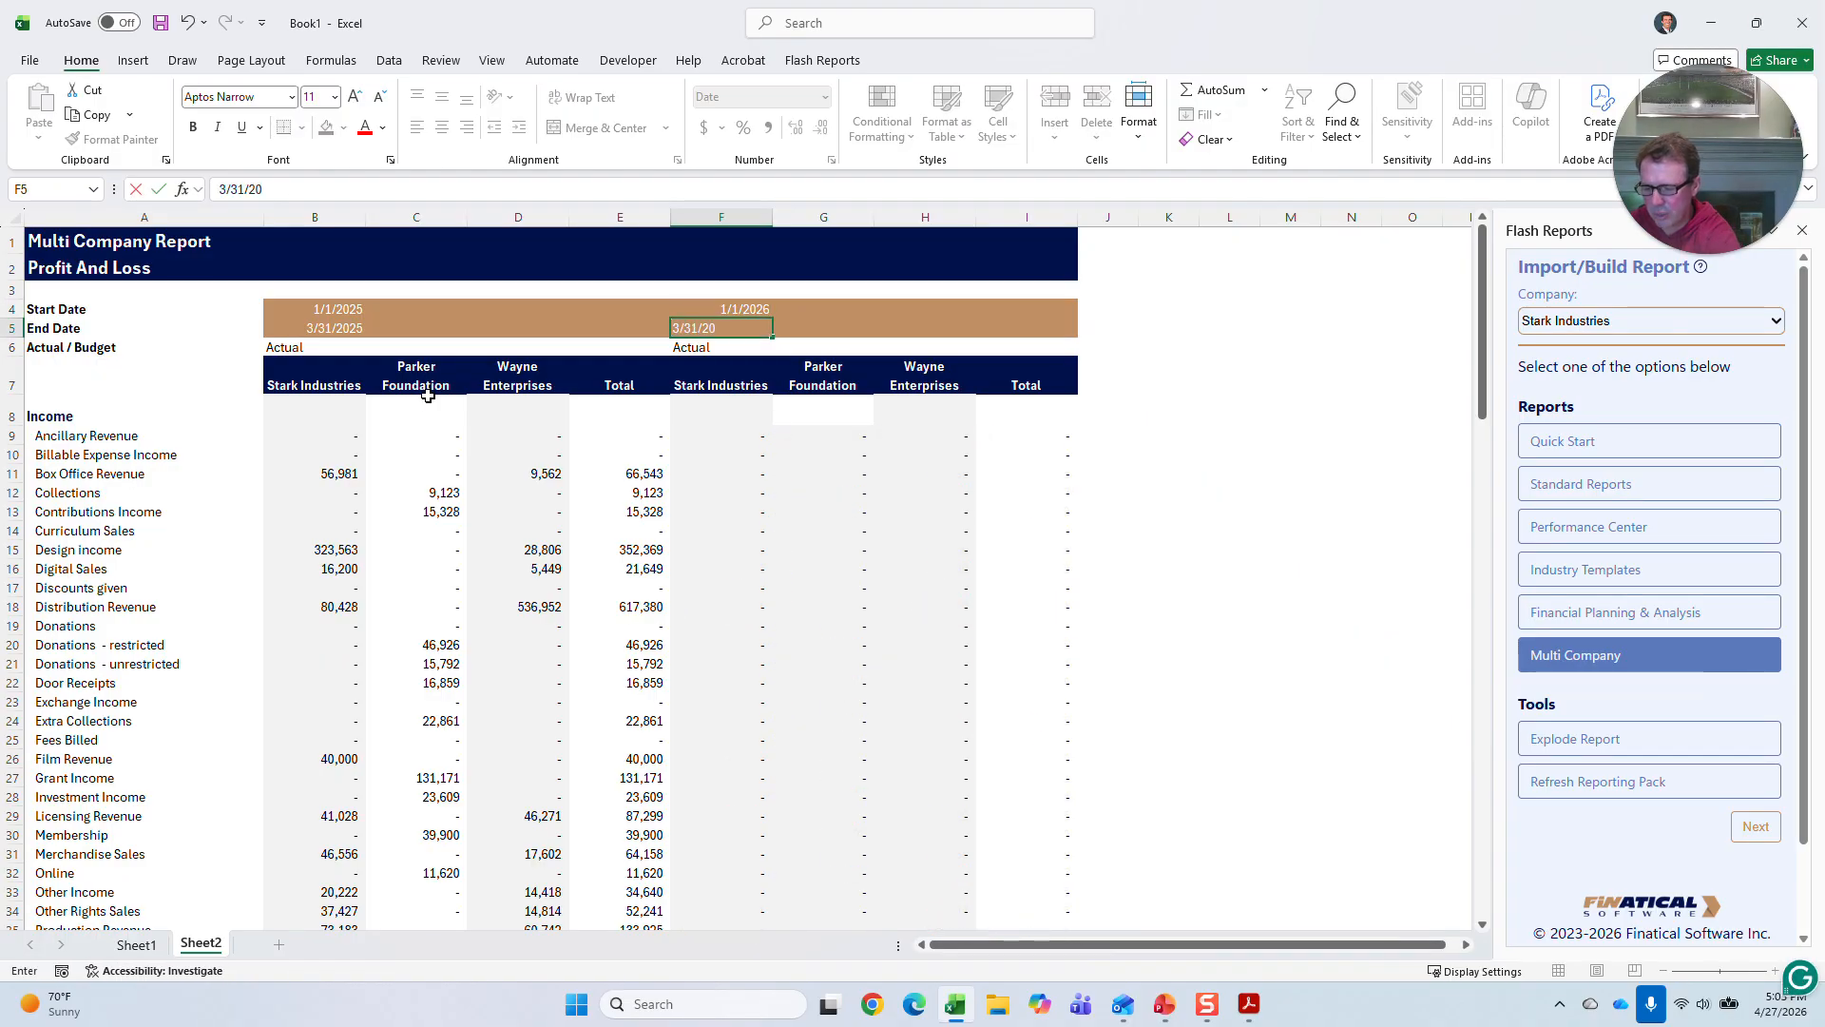
pyautogui.write('26')
pyautogui.press('Return')
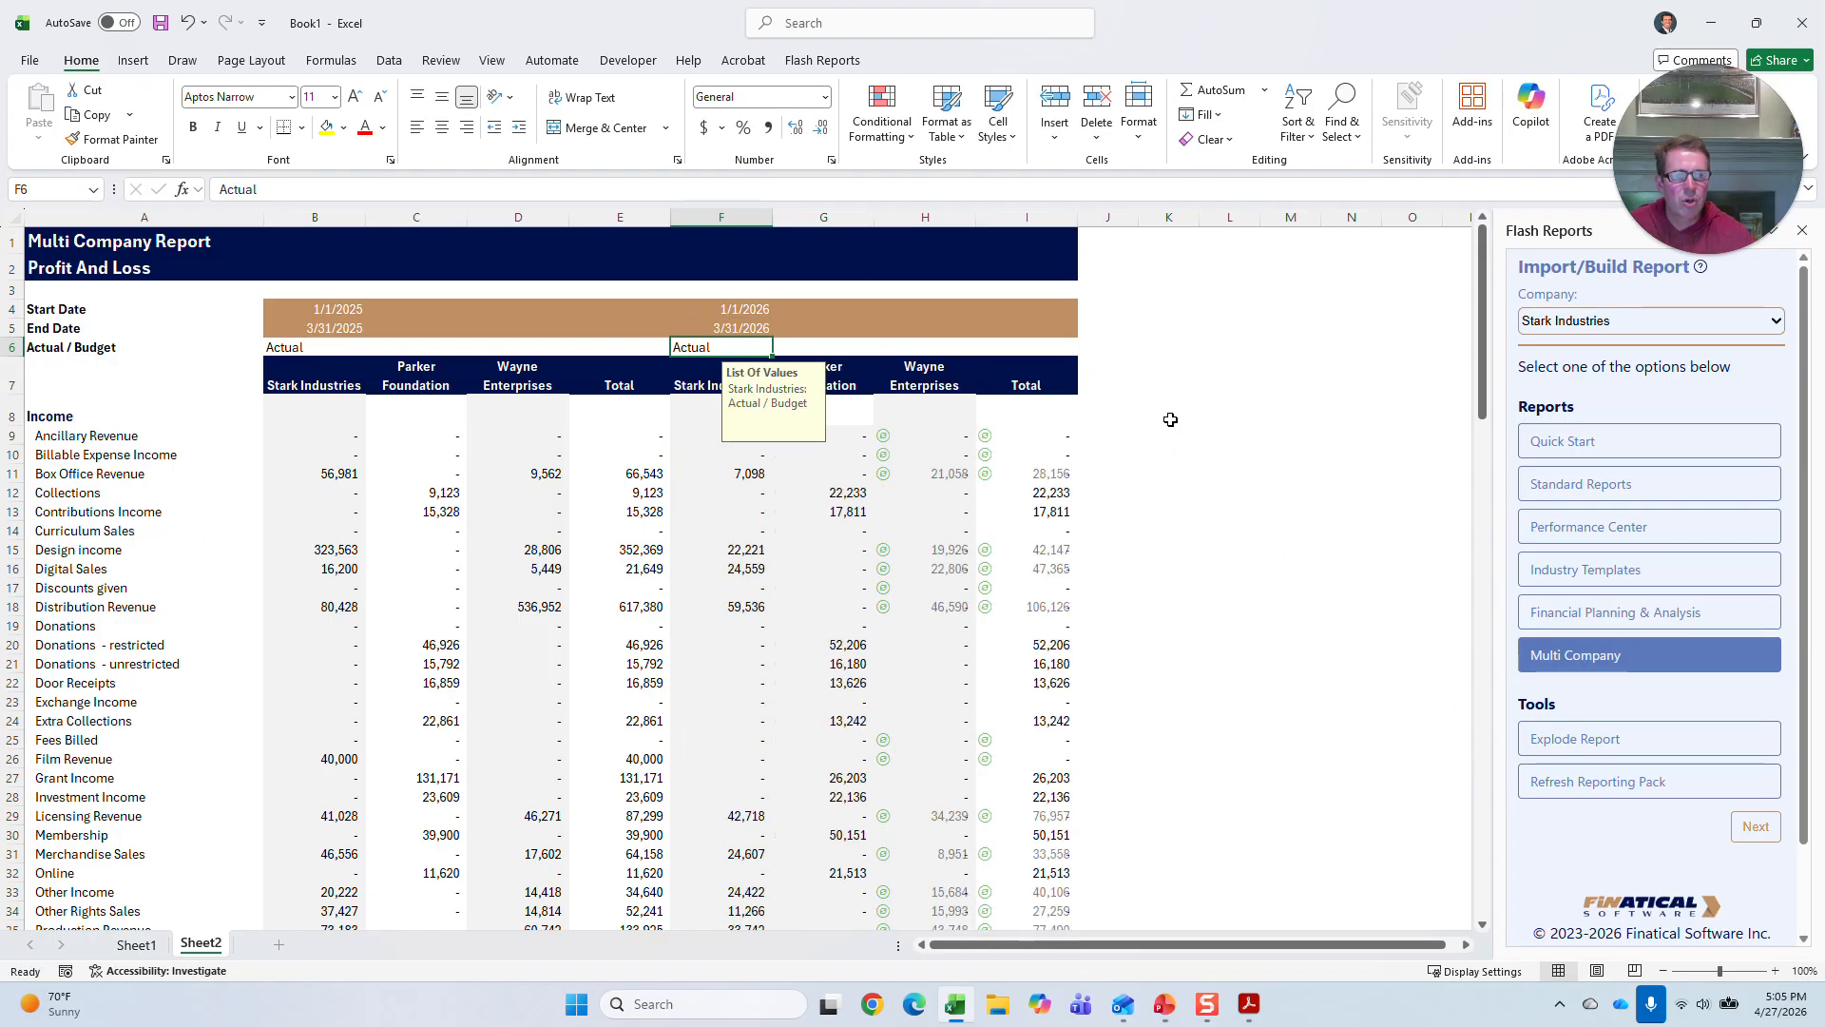
pyautogui.click(1215, 416)
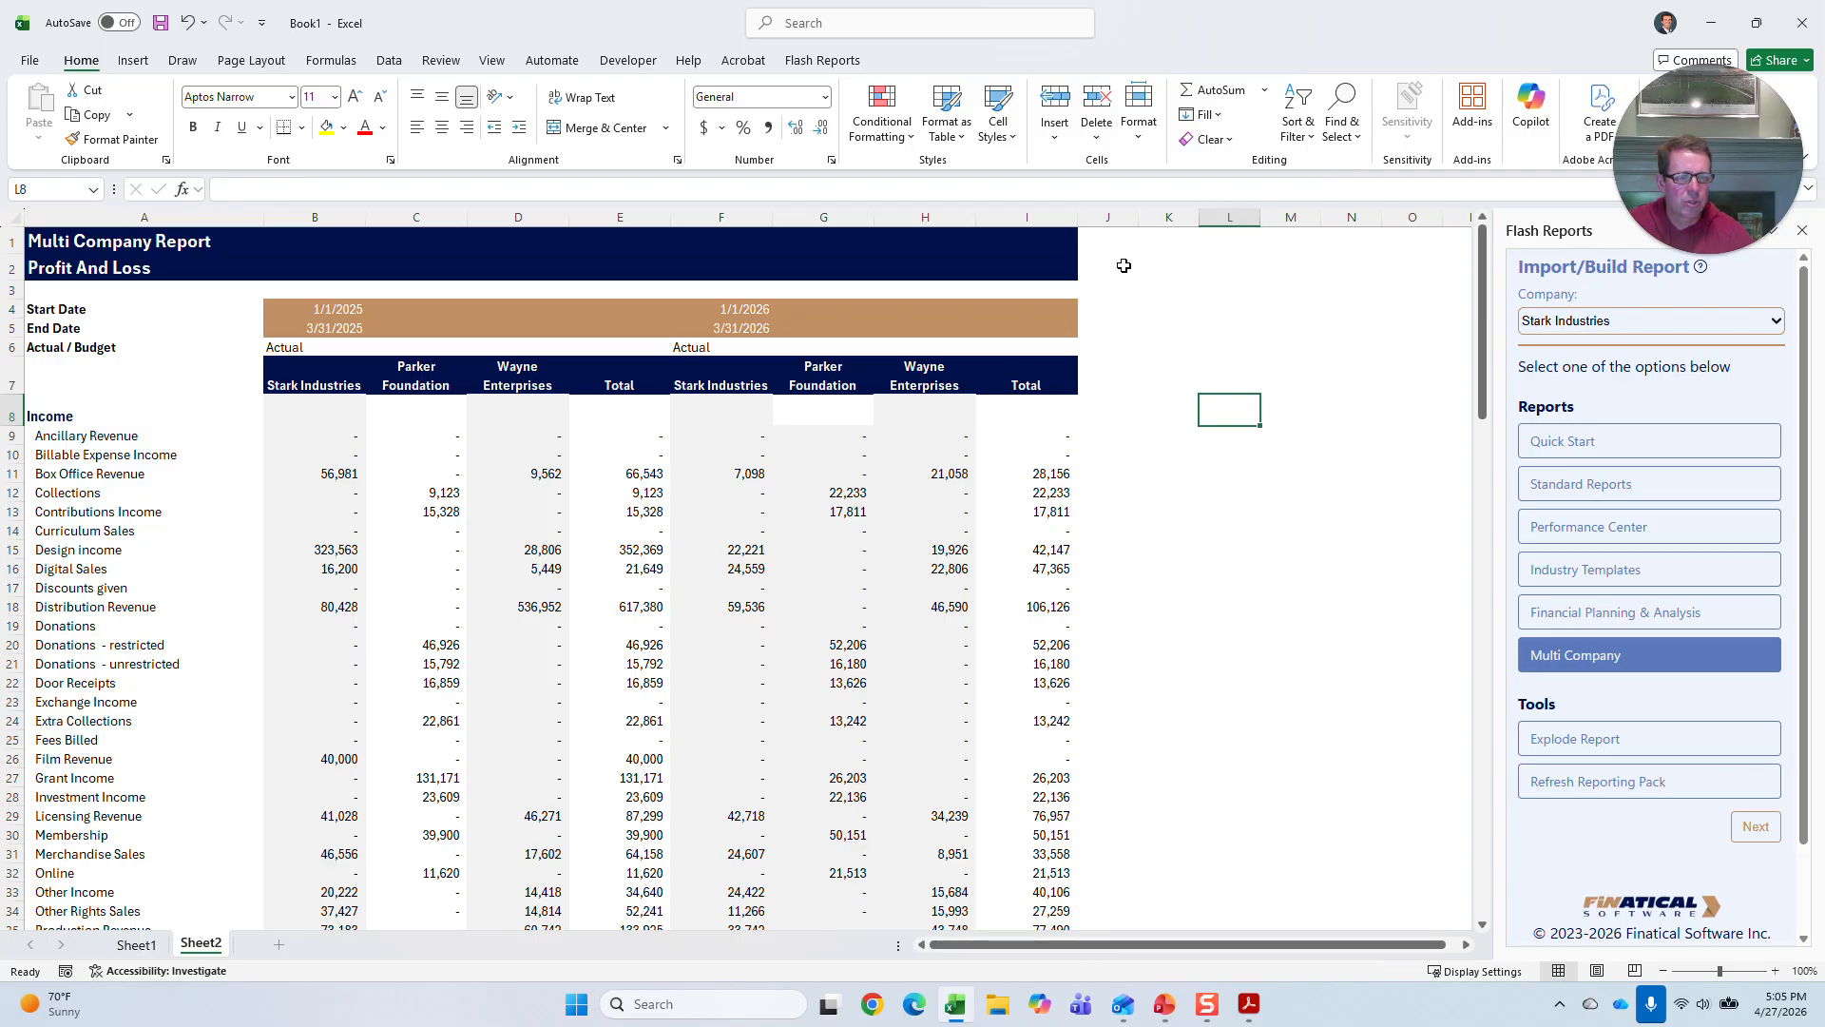
pyautogui.click(1114, 648)
pyautogui.click(1065, 490)
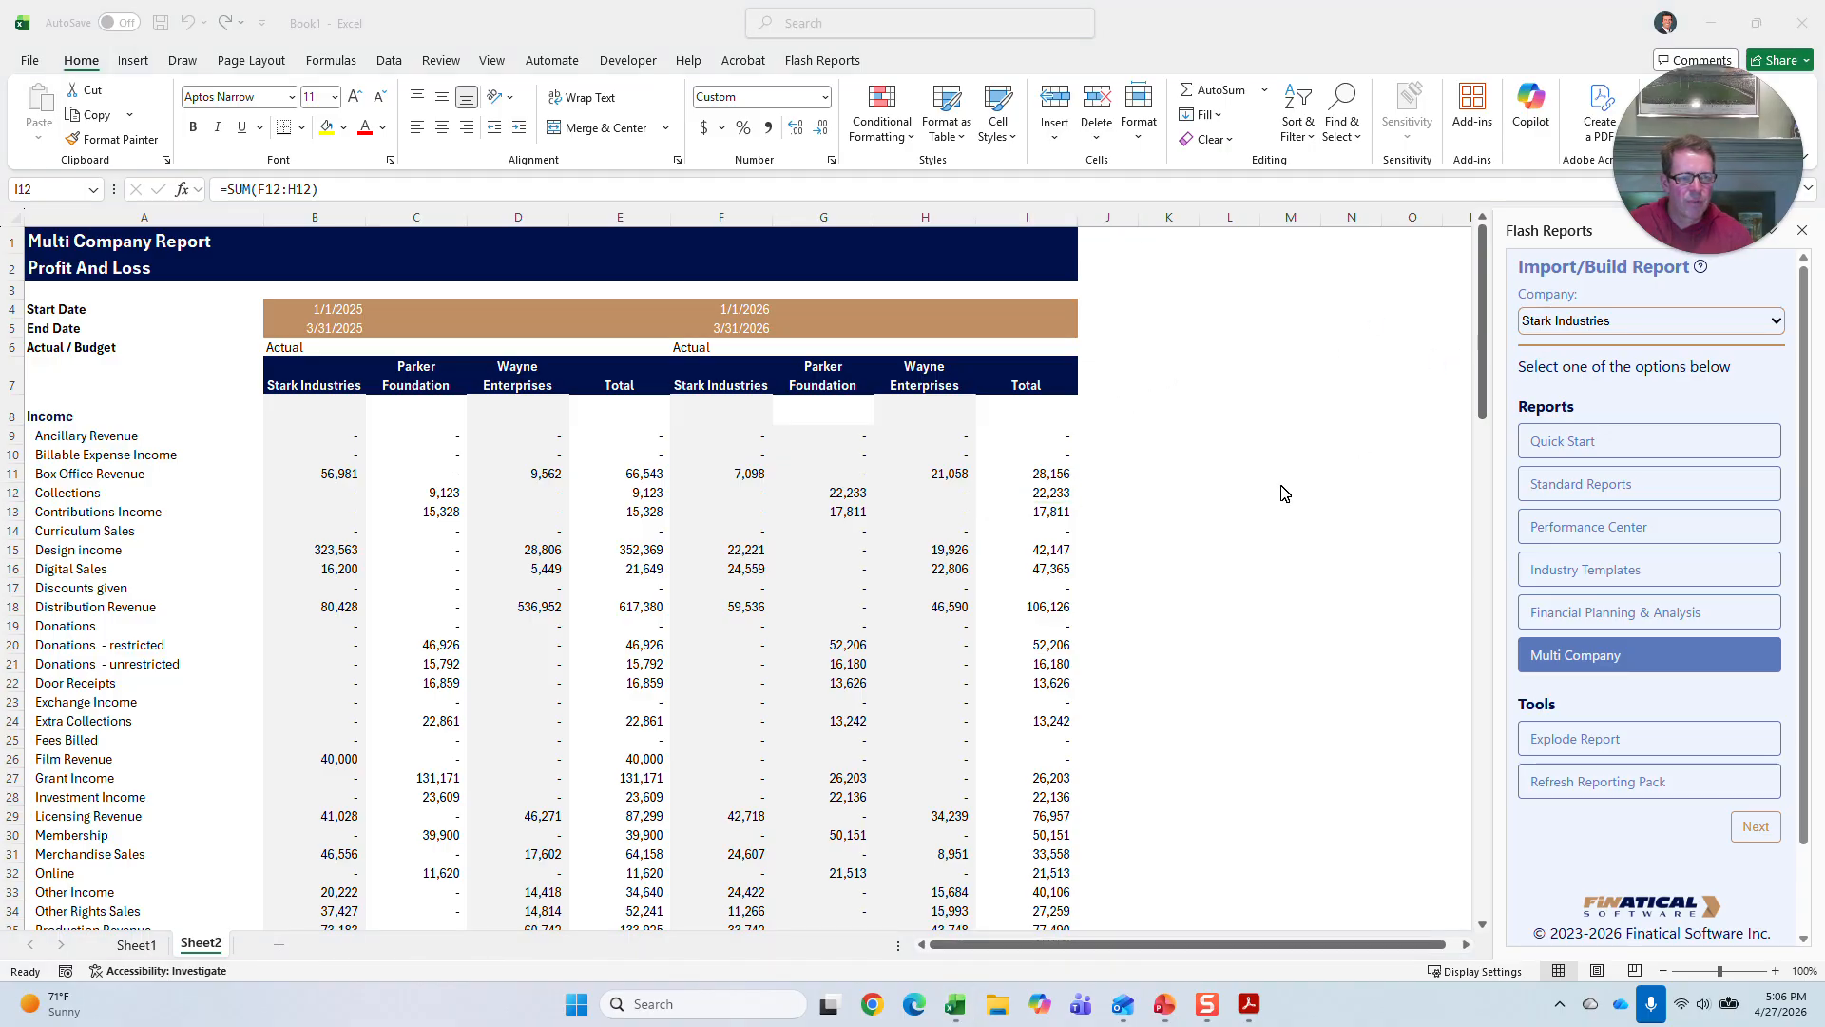
# - Add the column heading Variance in J7 and widen column J slightly
pyautogui.click(1110, 380)
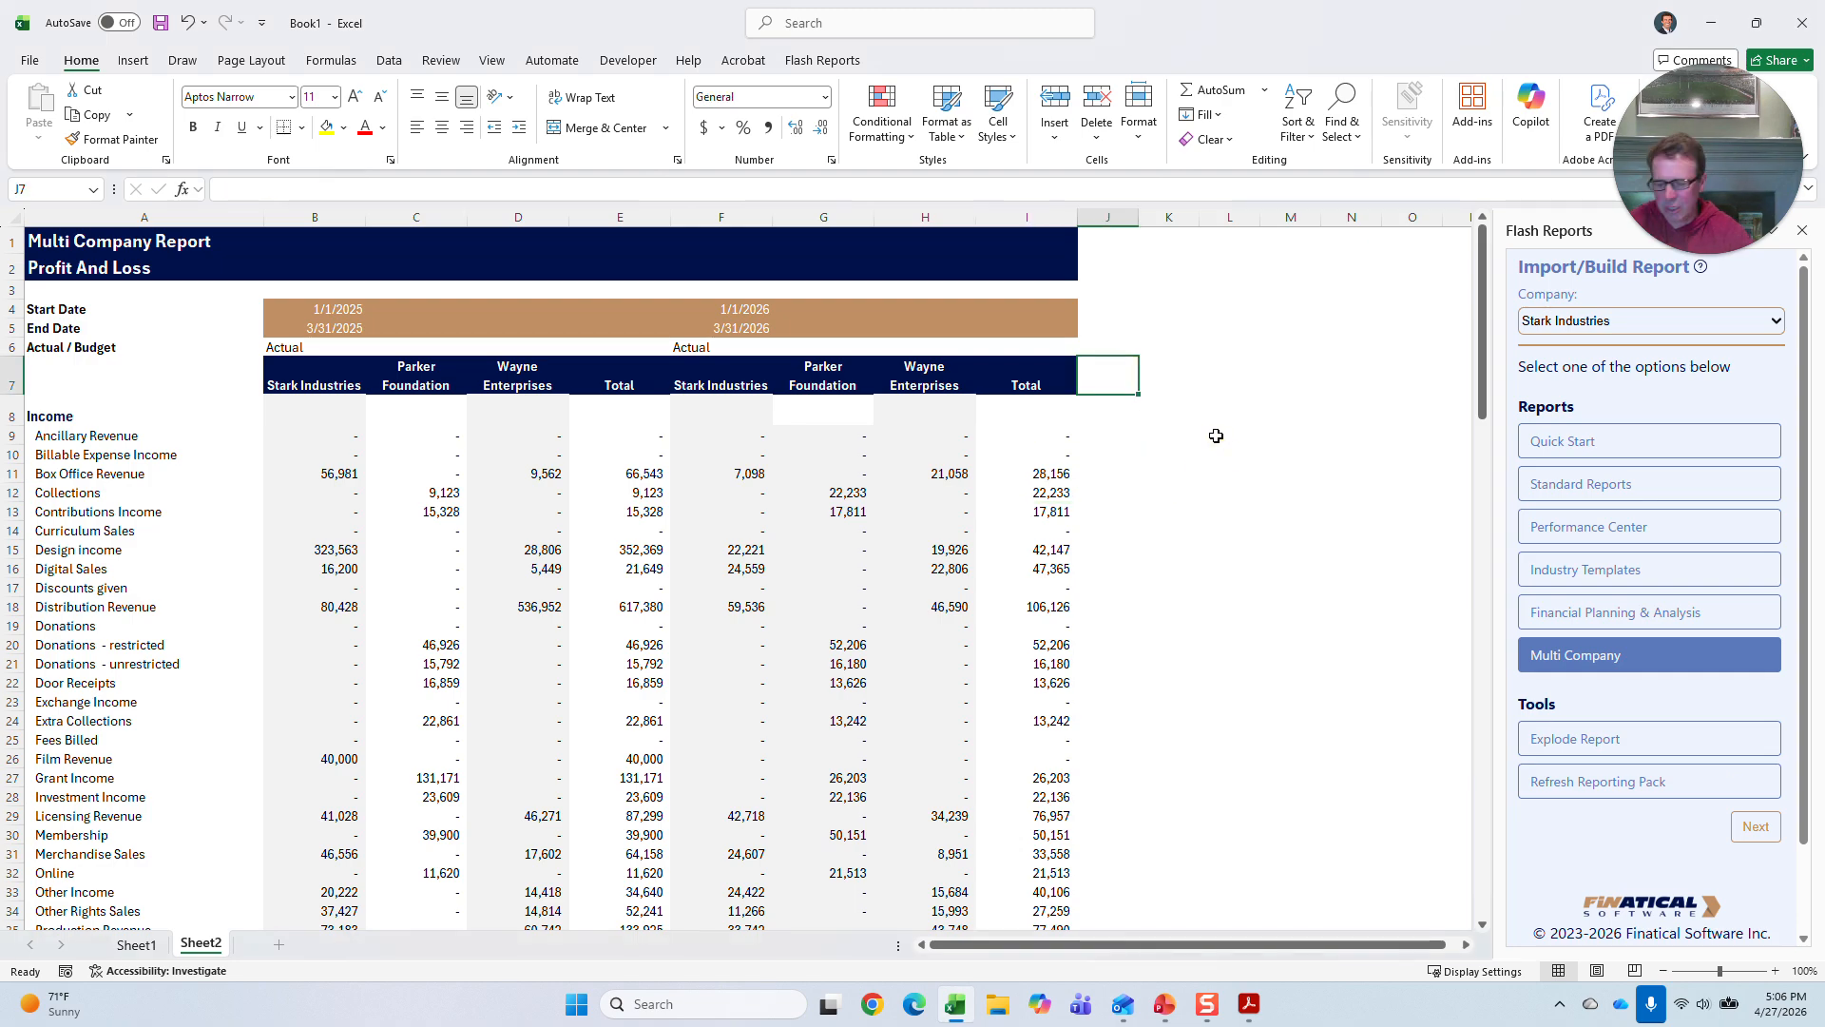
pyautogui.write('Vra')
pyautogui.press('BackSpace')
pyautogui.press('BackSpace')
pyautogui.write('a')
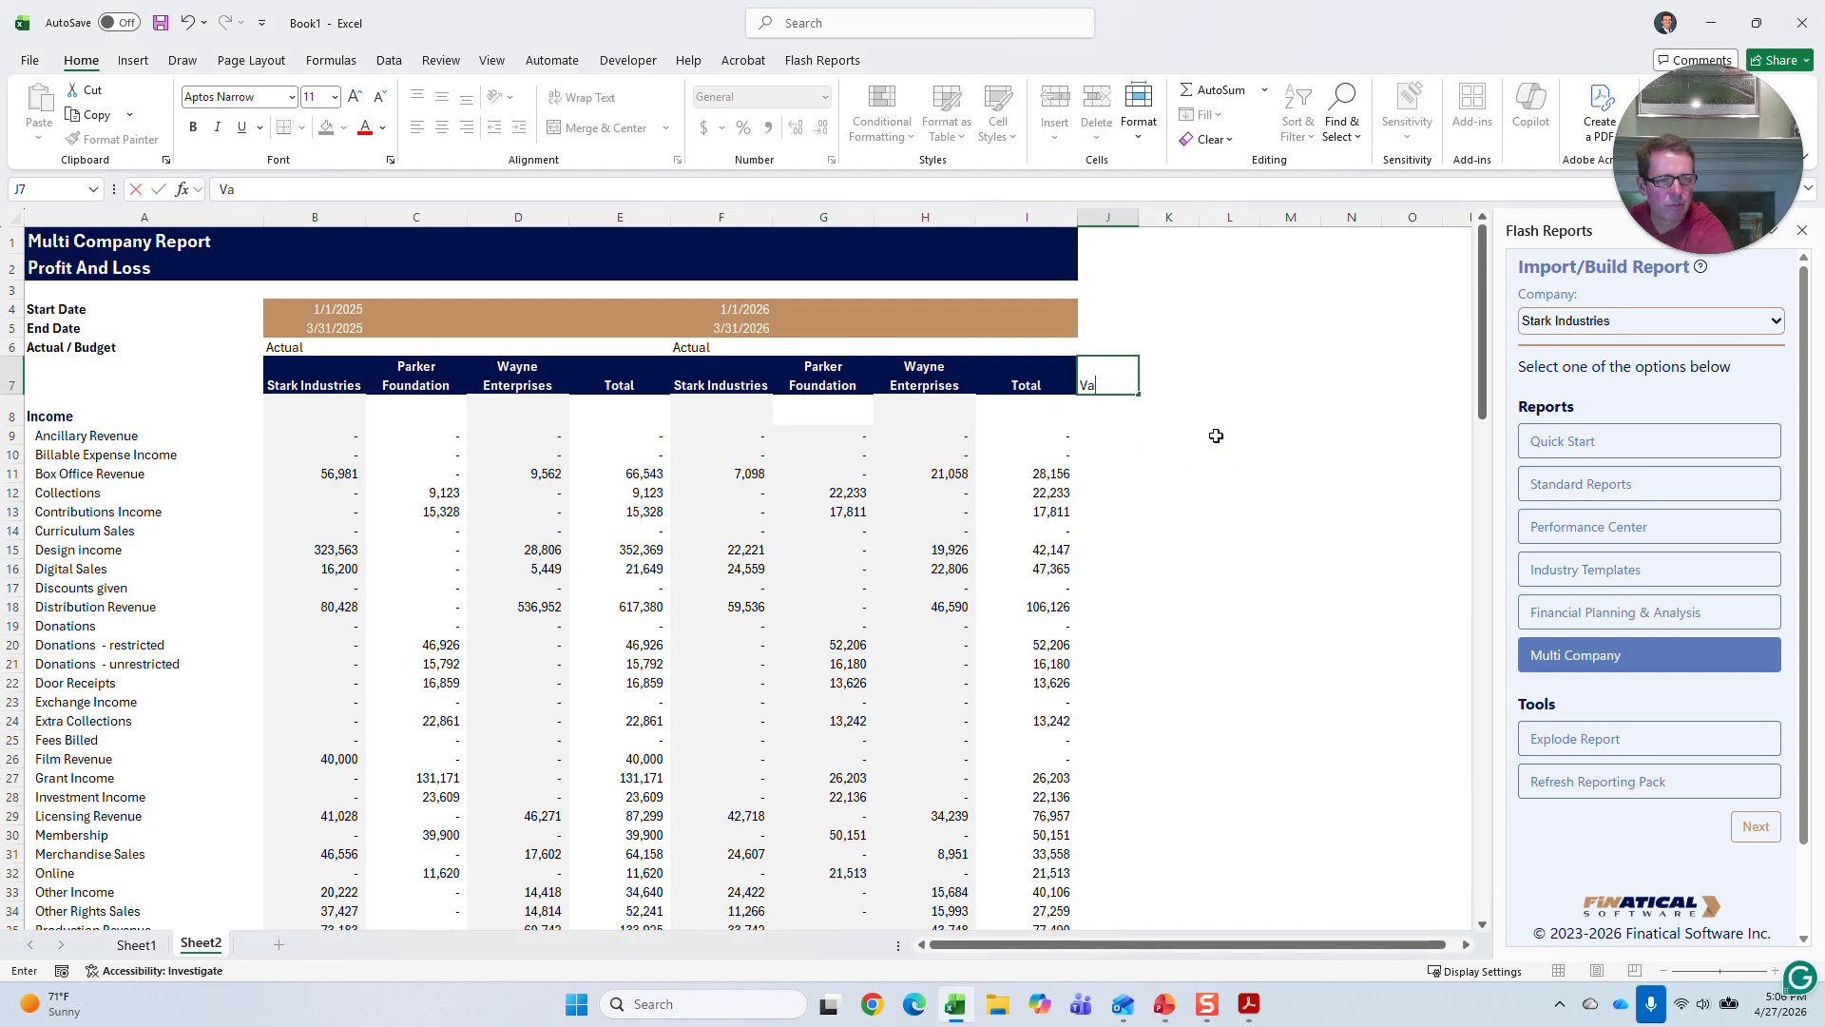
pyautogui.write('riance')
pyautogui.press('Return')
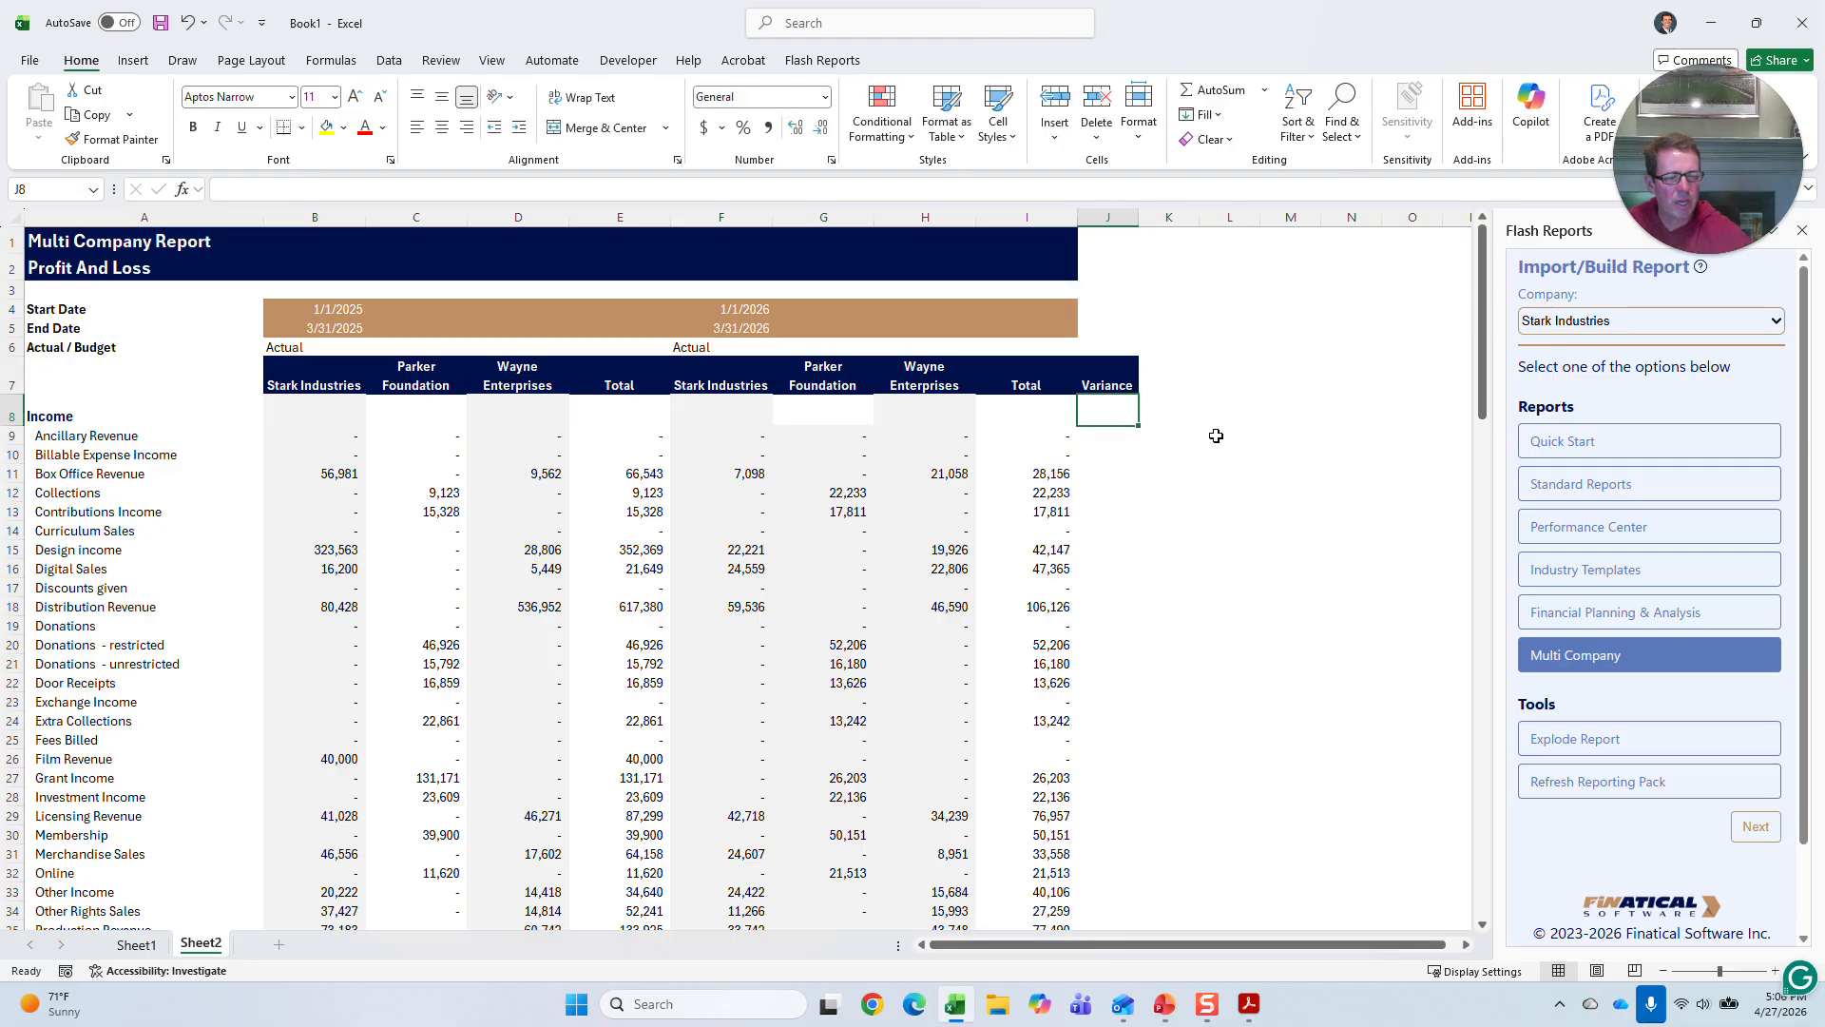
pyautogui.moveTo(1138, 222); pyautogui.dragTo(1152, 222)
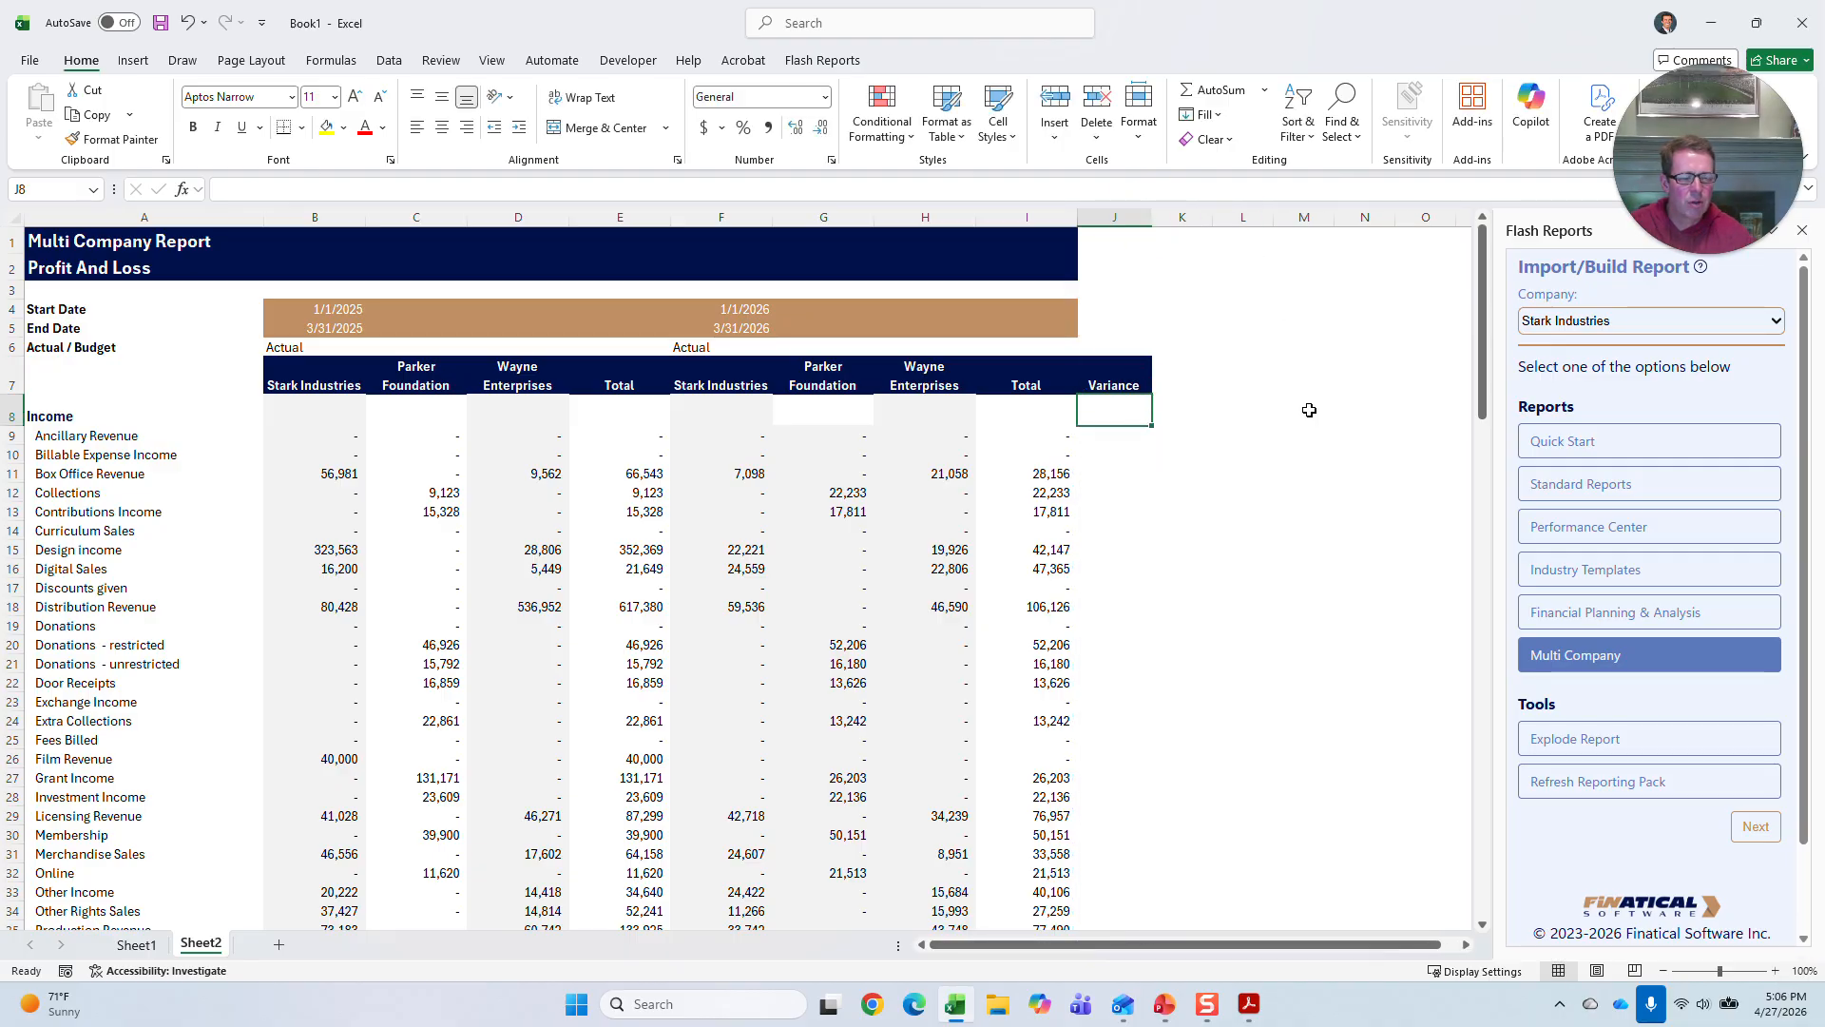
# - Calculate the variance in J9 with the formula =I9-E9 and fill it down through the report's rows
pyautogui.click(1115, 433)
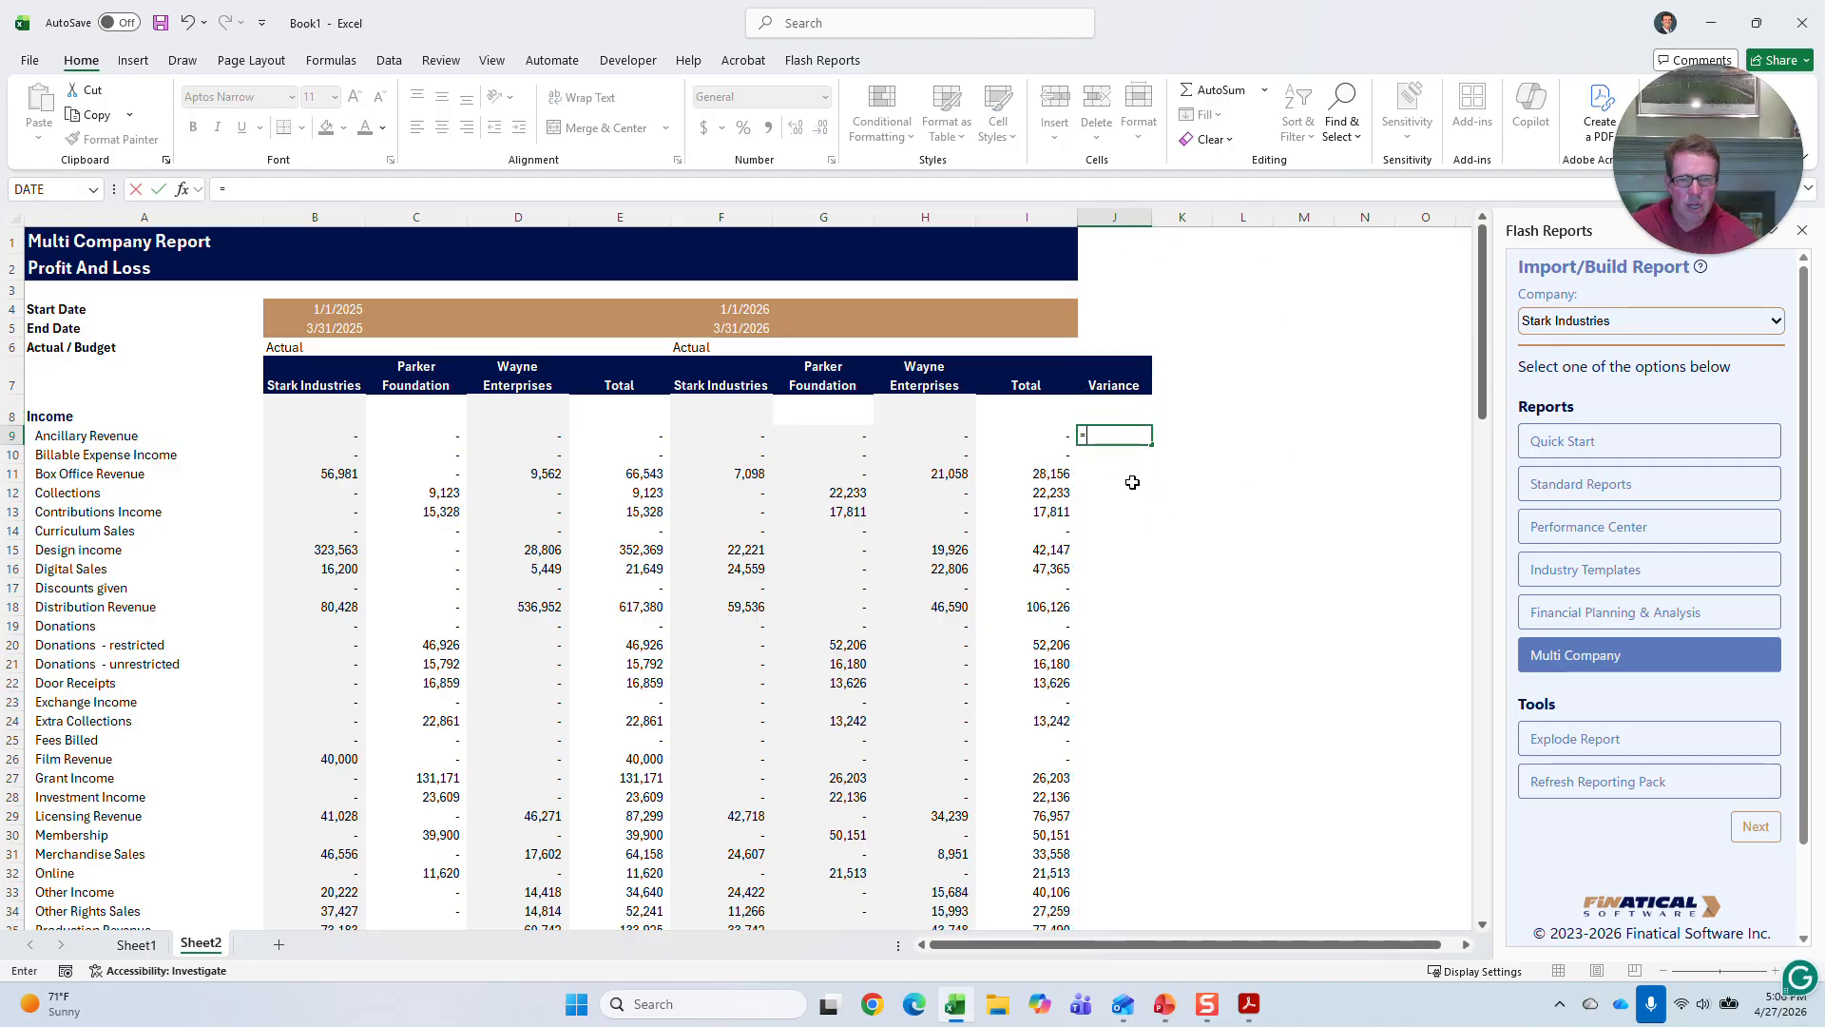
pyautogui.write('=')
pyautogui.click(1035, 443)
pyautogui.write('=I9')
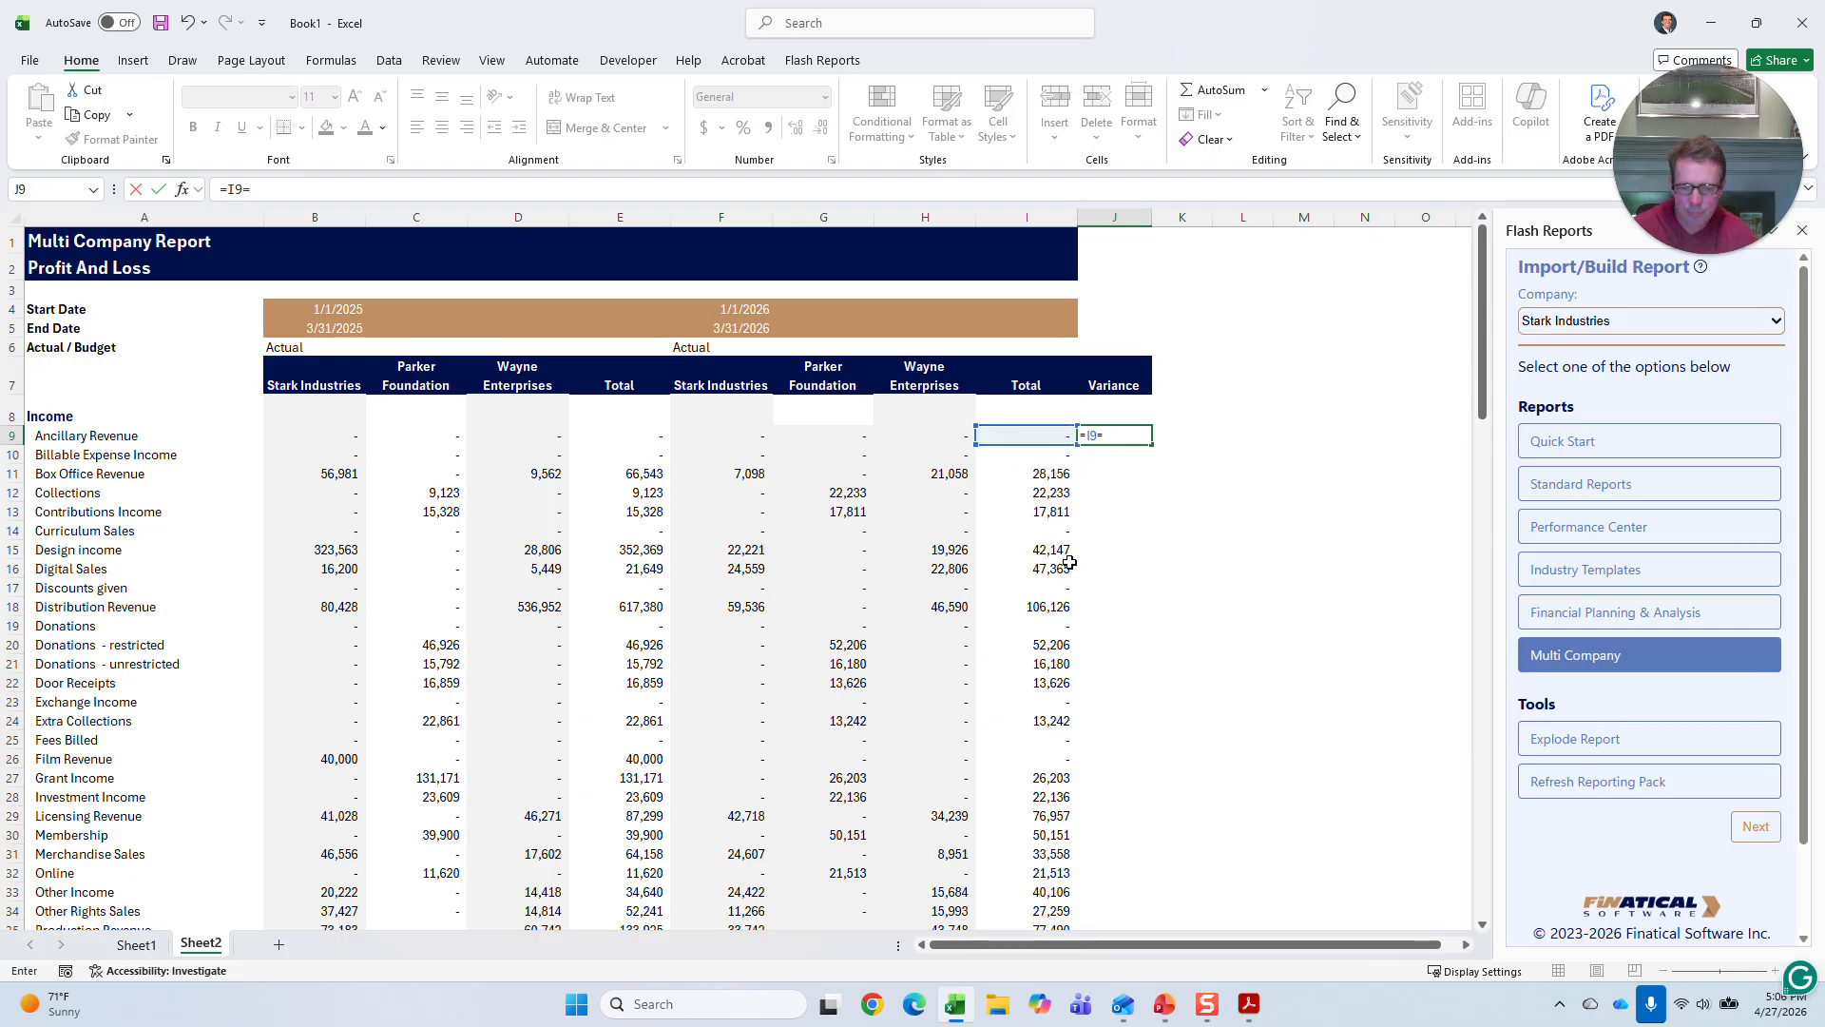
pyautogui.write('-')
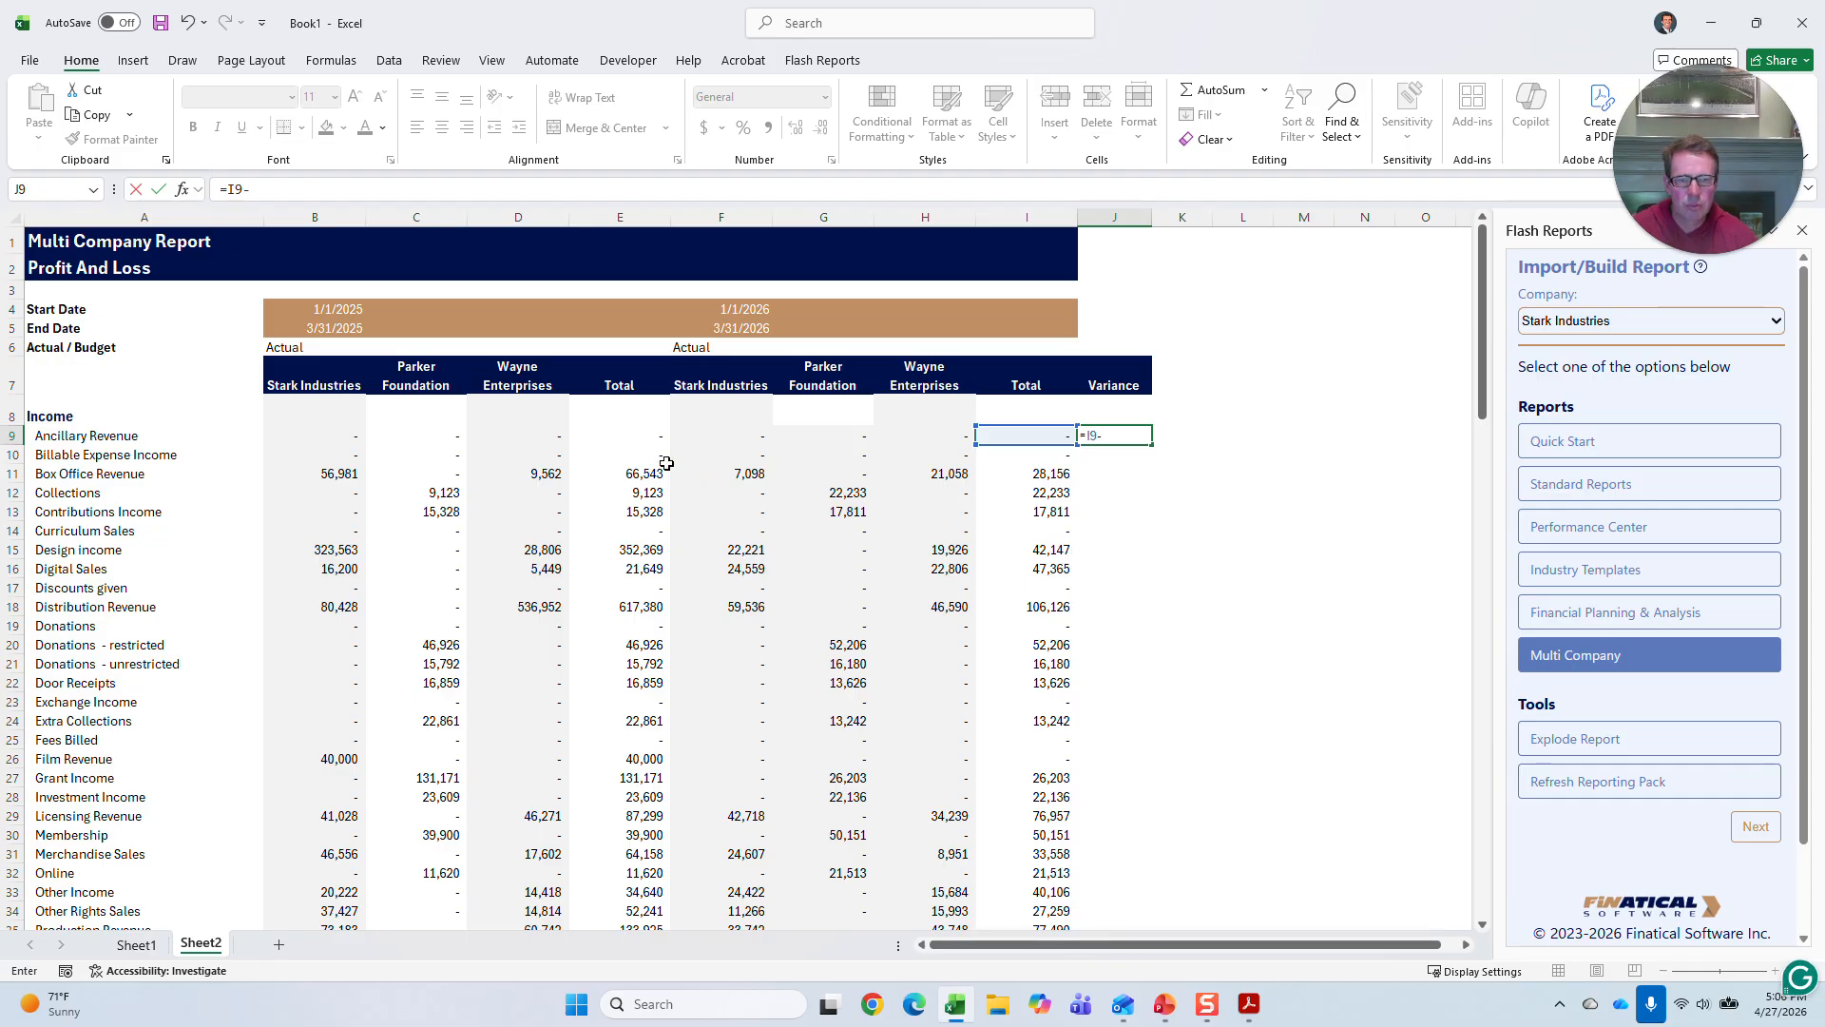
pyautogui.click(637, 436)
pyautogui.press('Return')
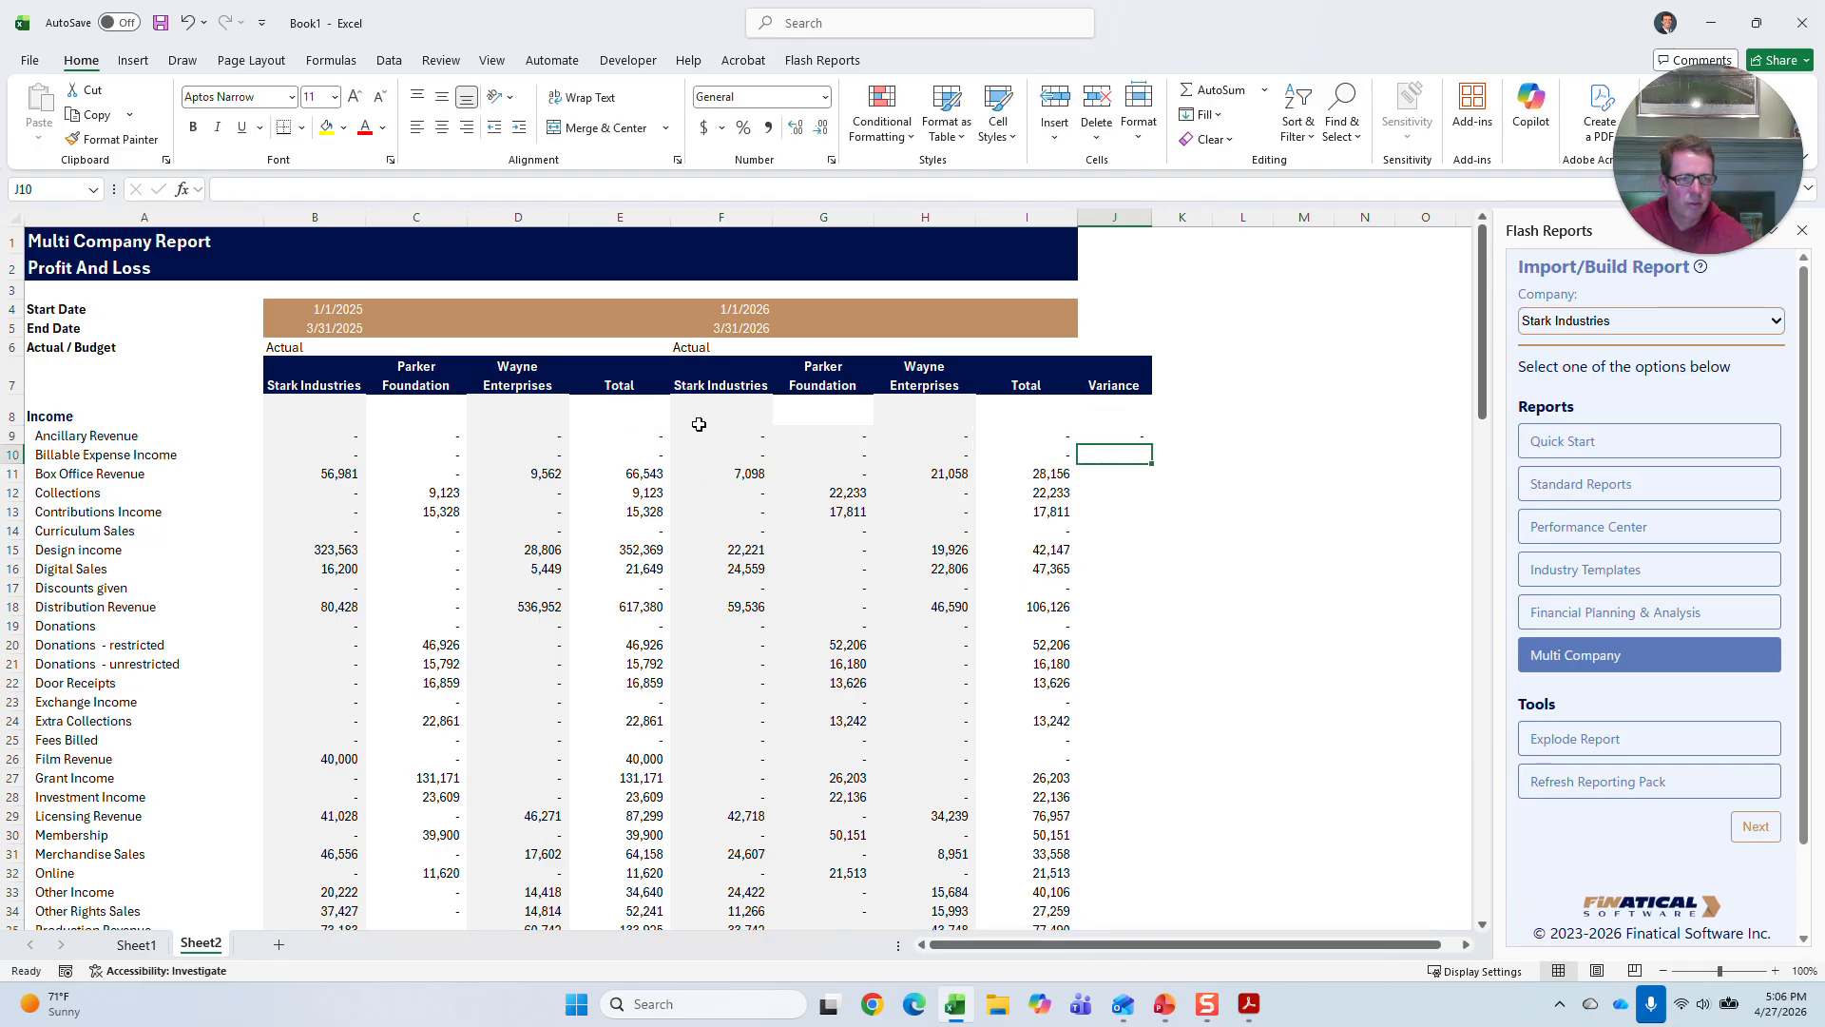
pyautogui.click(1125, 434)
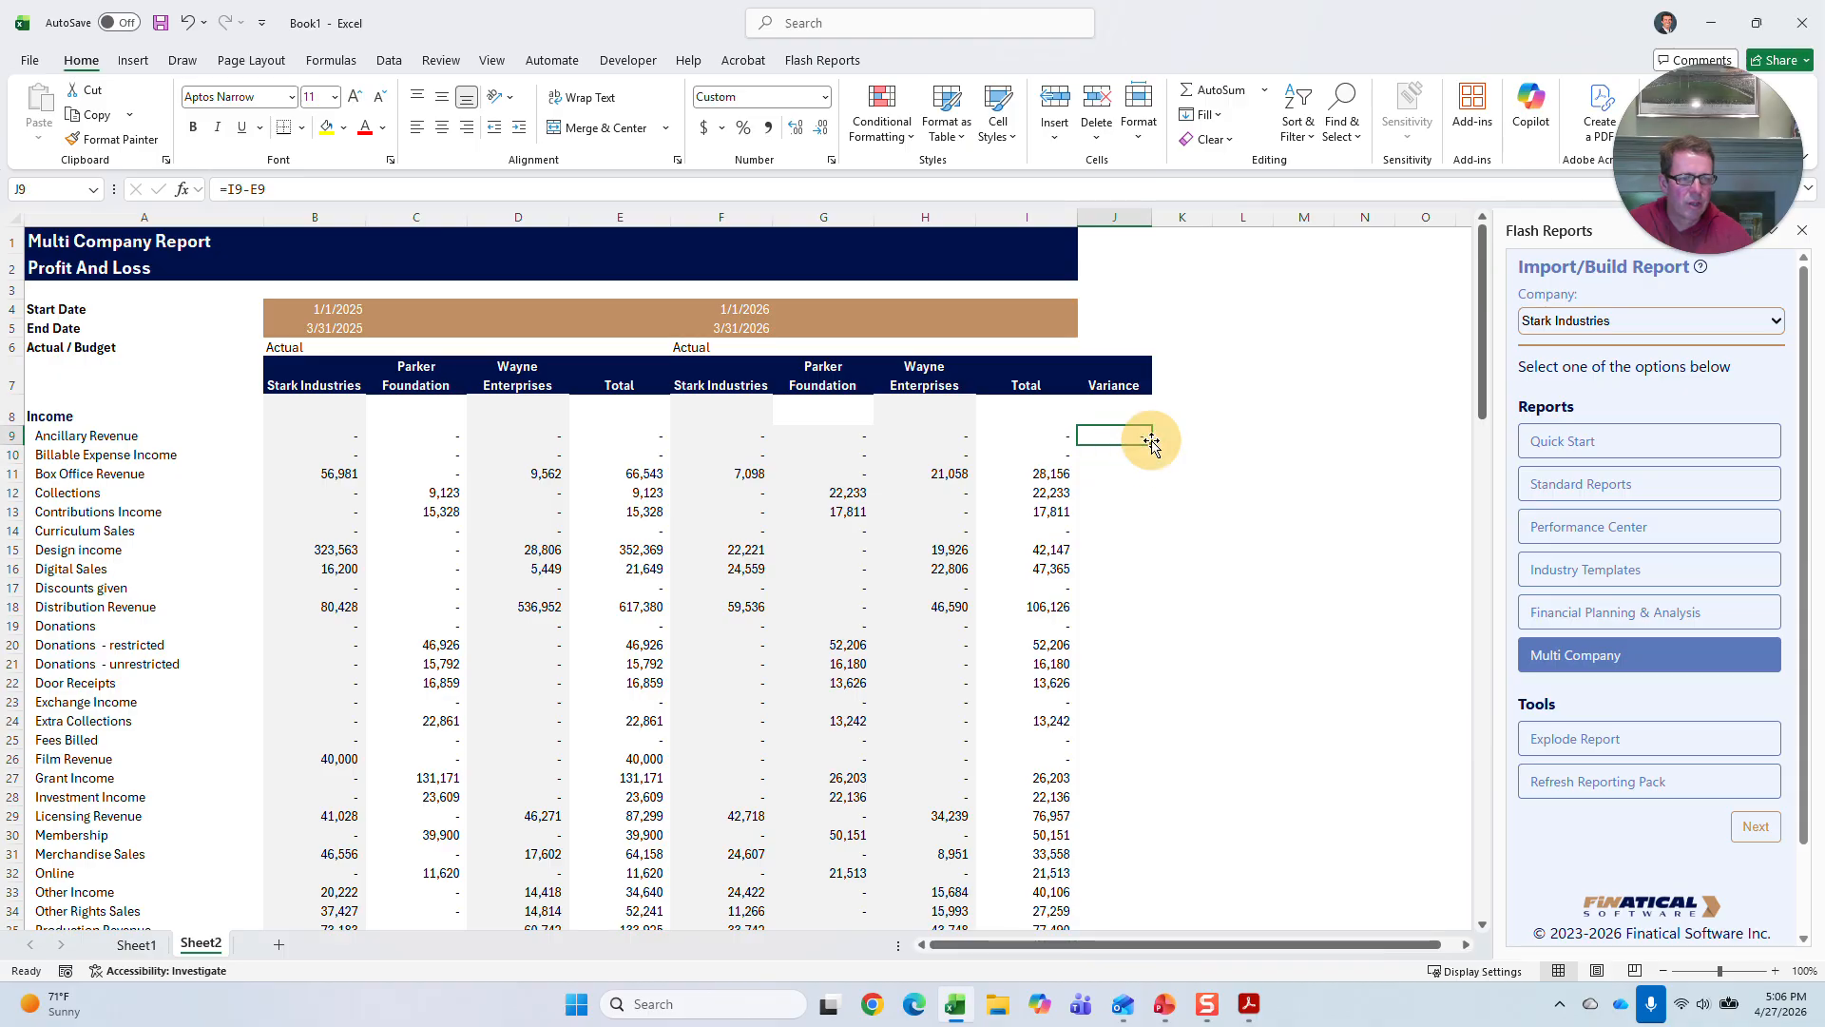
pyautogui.doubleClick(1151, 441)
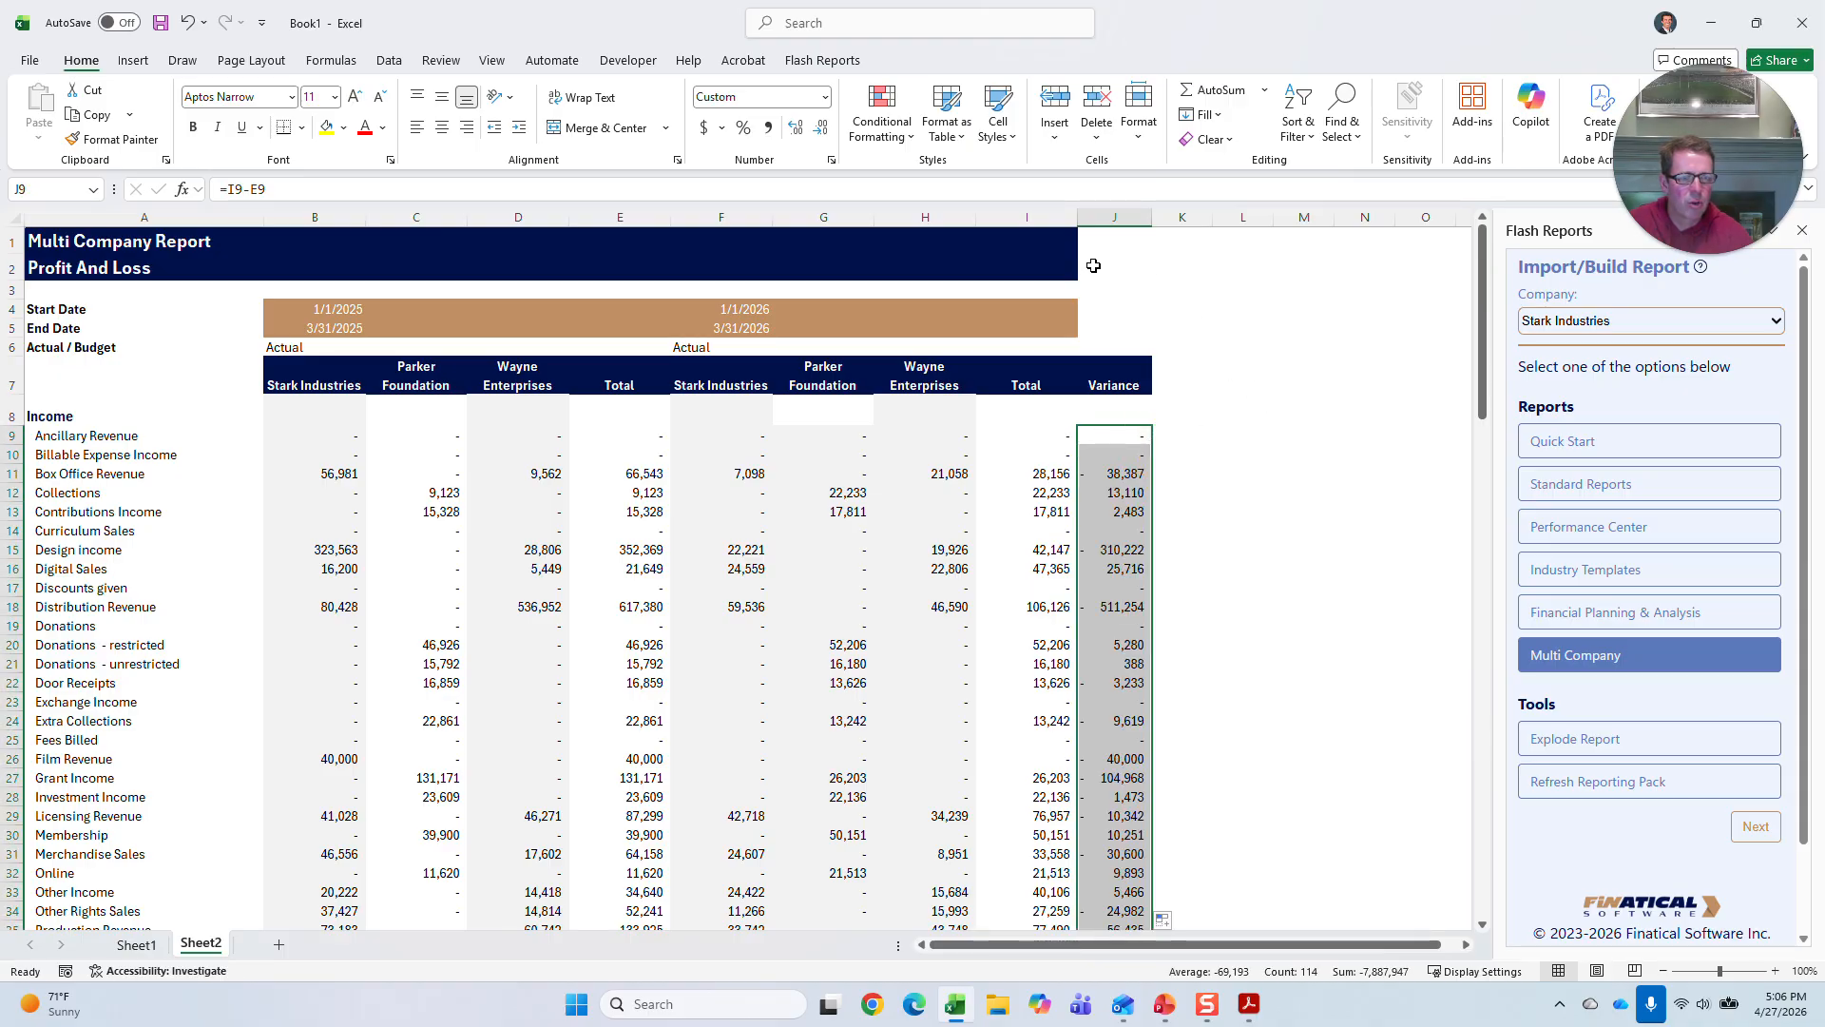
# - Copy the formatting of the Total column I onto the Variance column J with Format Painter
pyautogui.click(1027, 216)
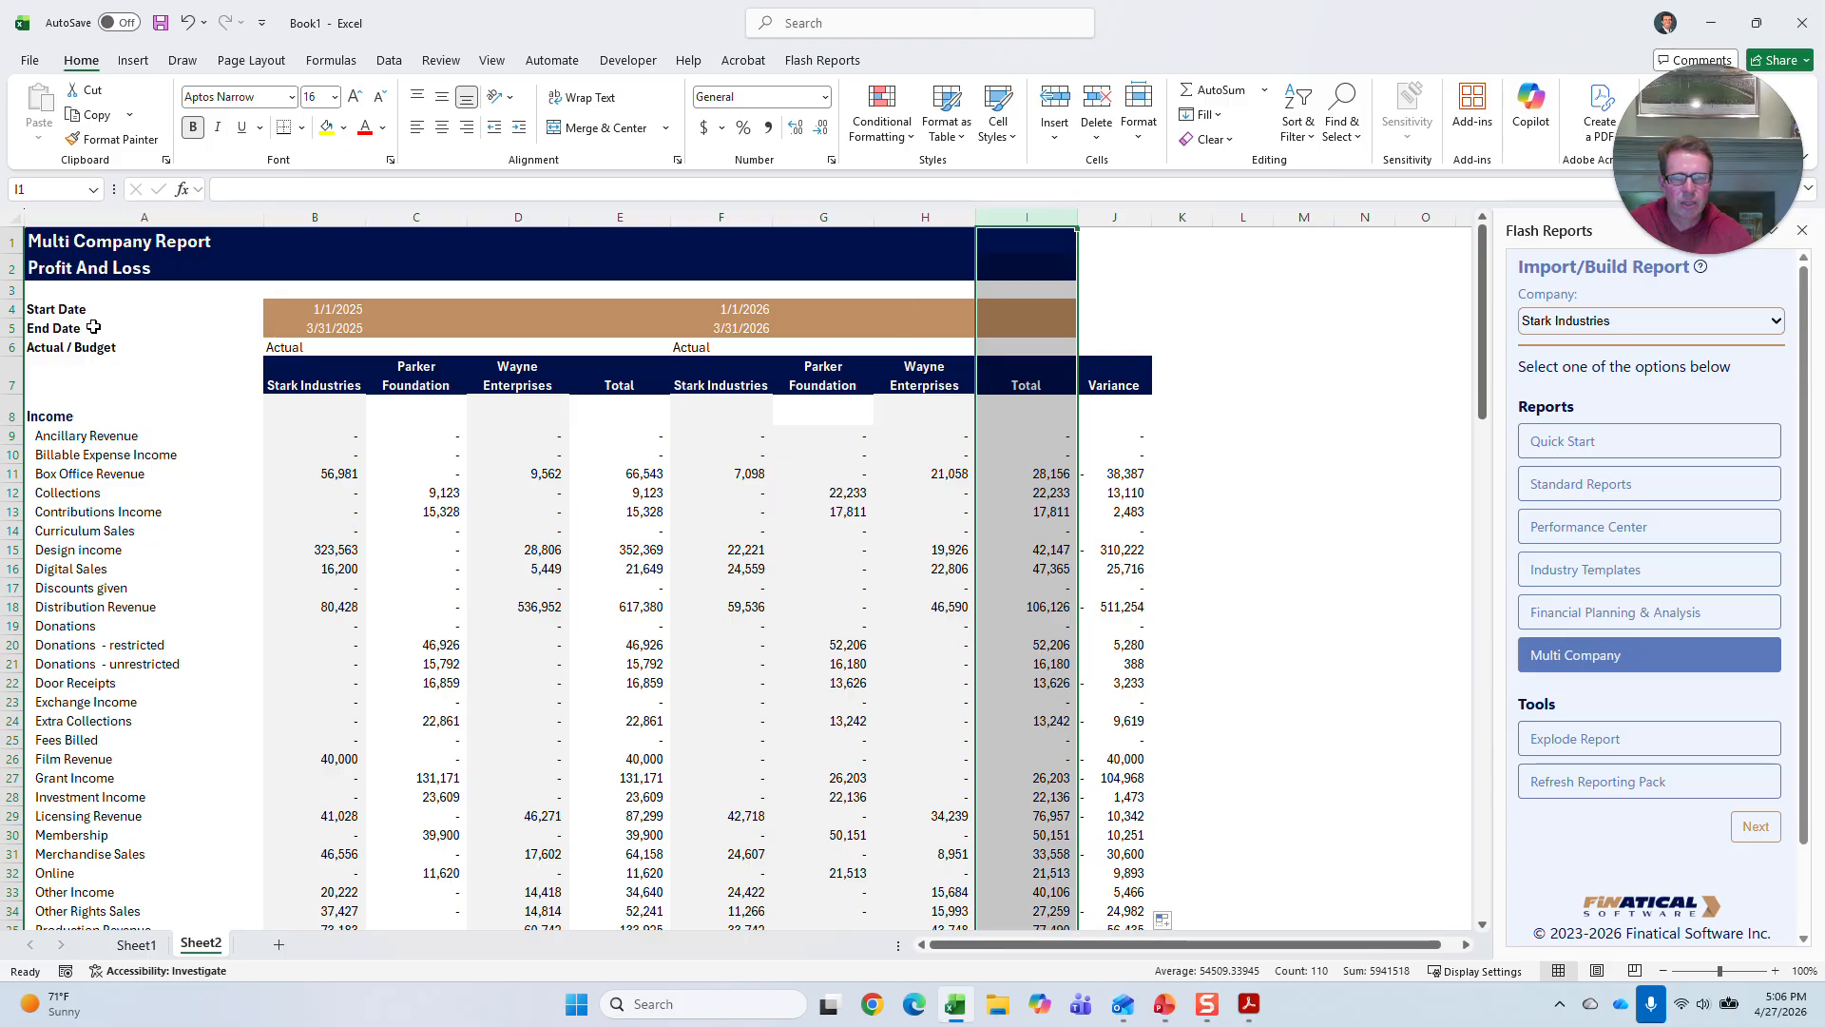
pyautogui.click(111, 139)
pyautogui.click(1135, 231)
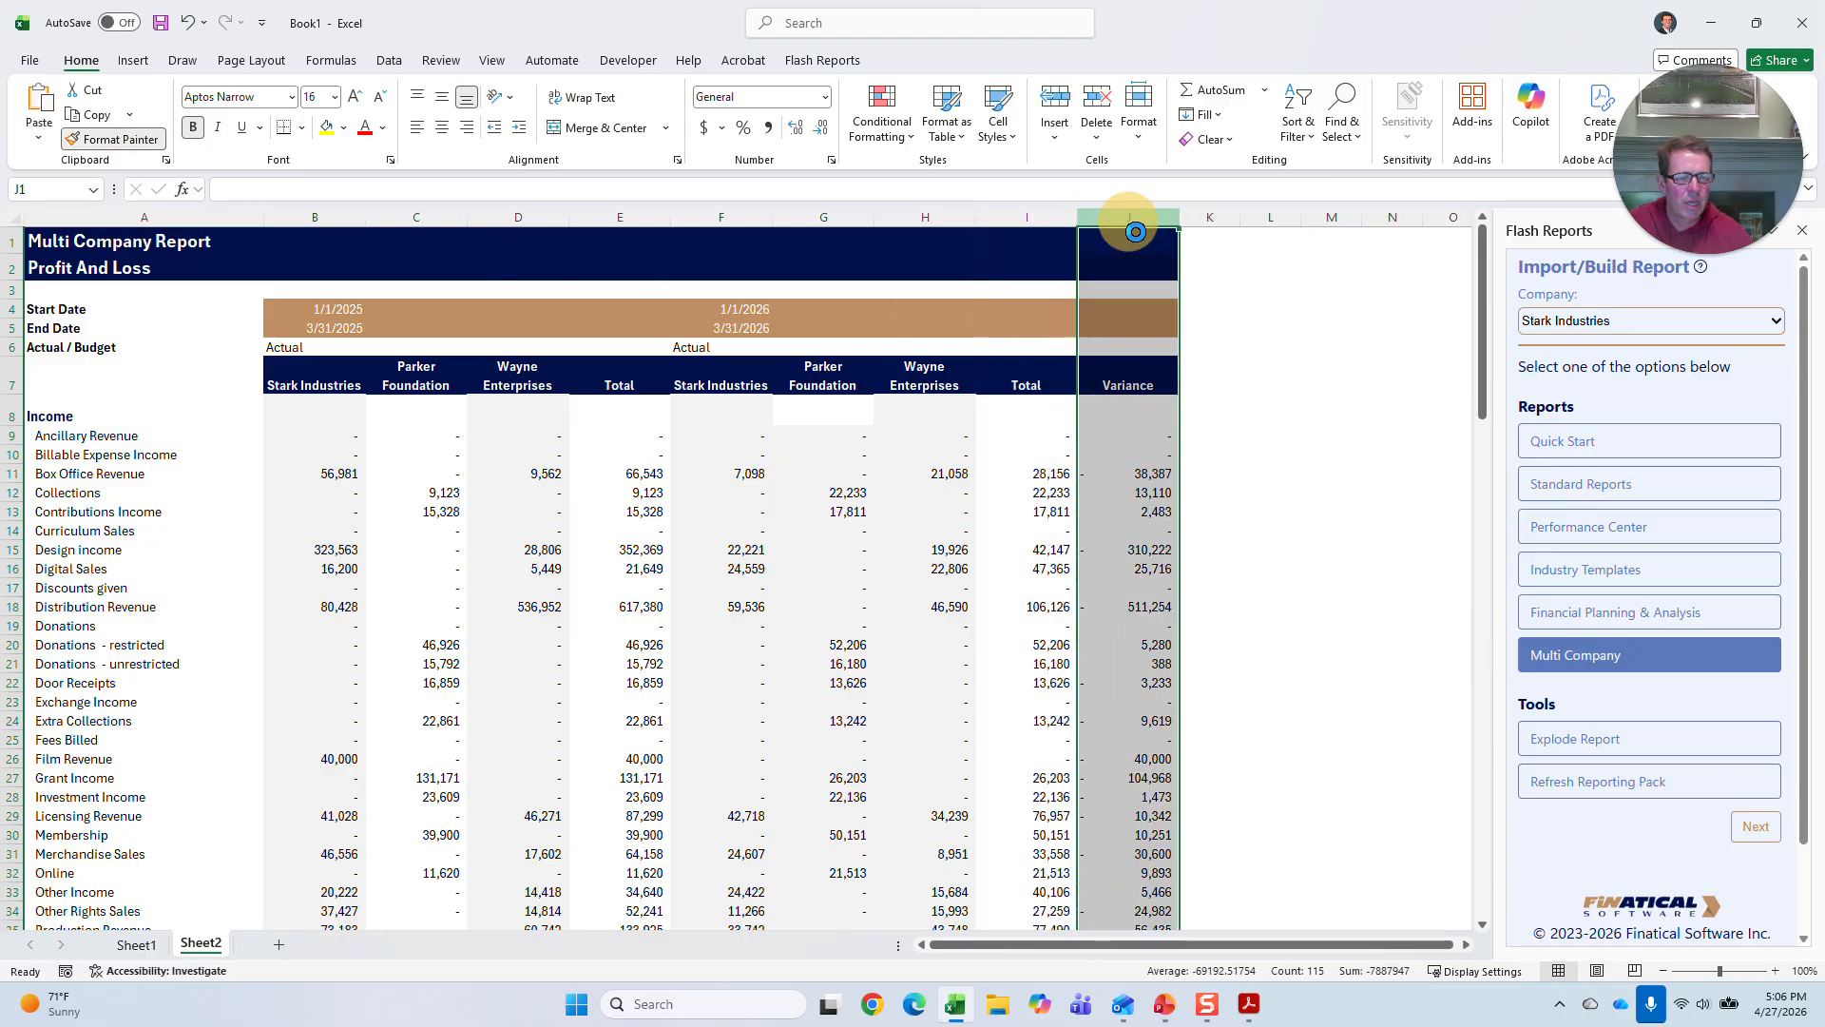
pyautogui.click(1322, 374)
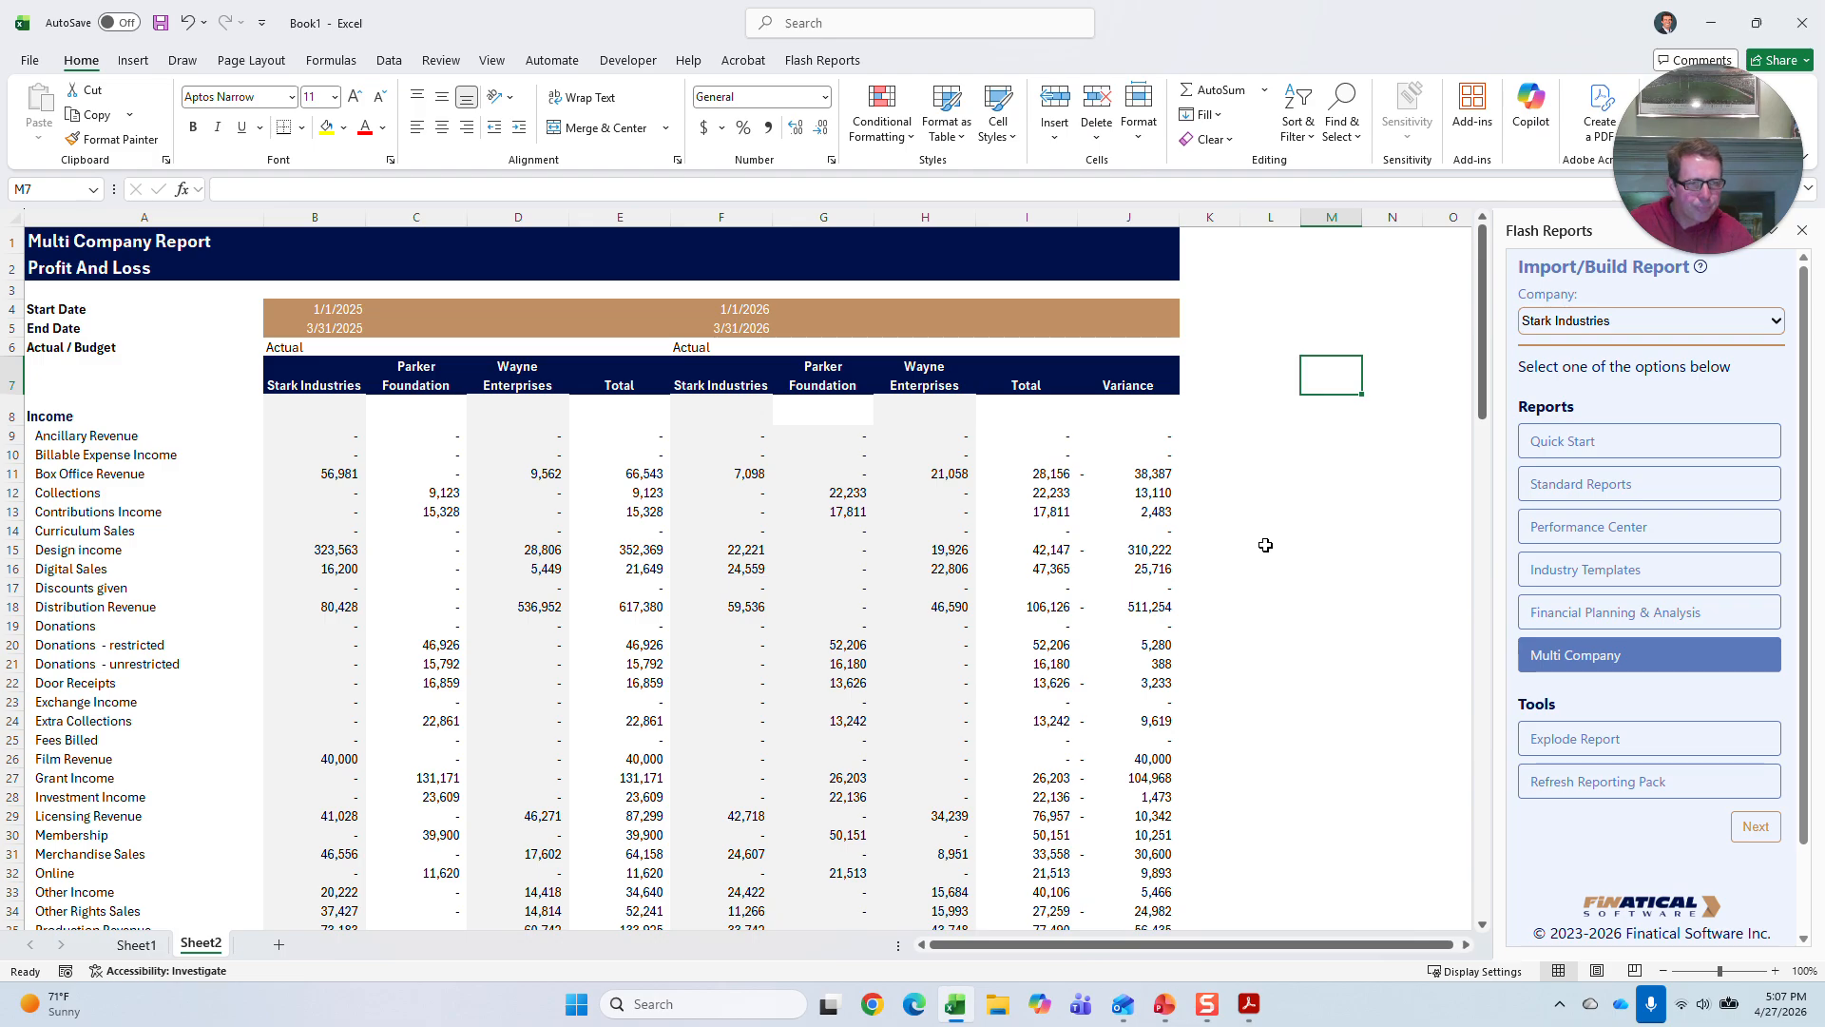
# - Look over the Variance column down through the expense rows and refresh the active worksheet with Flash Reports
pyautogui.scroll(-14, 1269, 742)
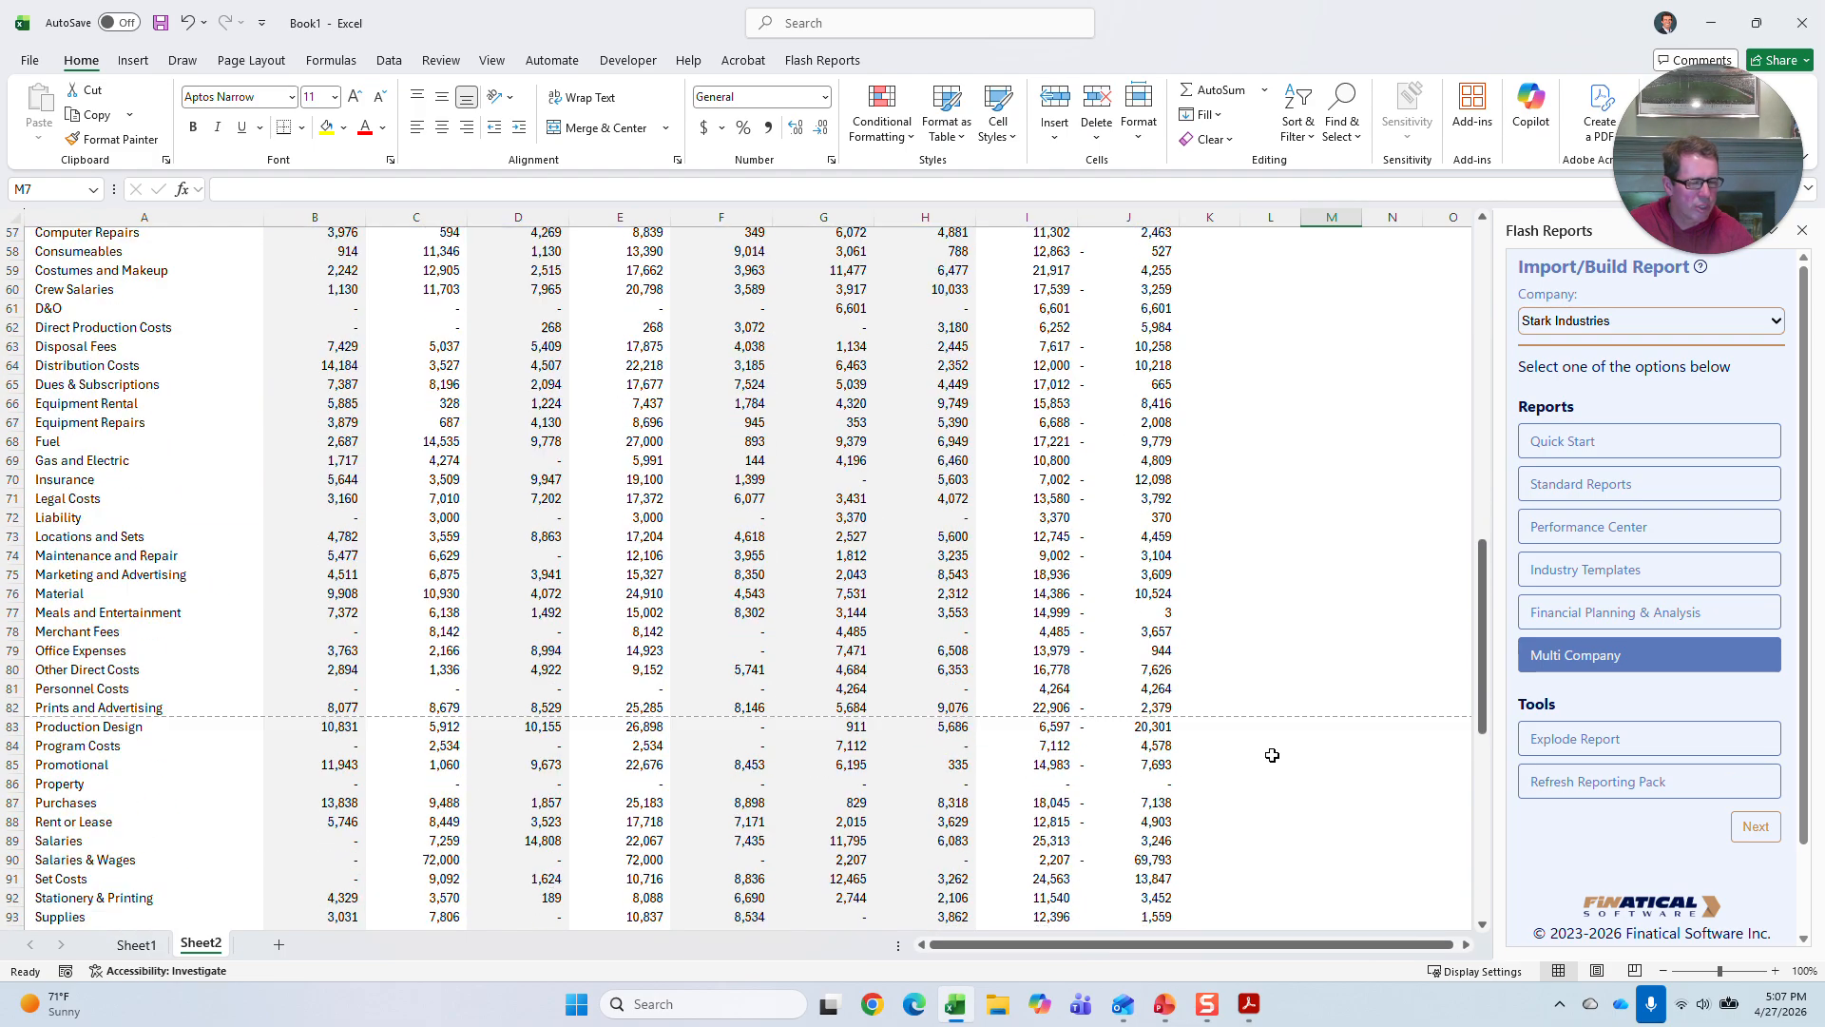
pyautogui.scroll(14, 1272, 748)
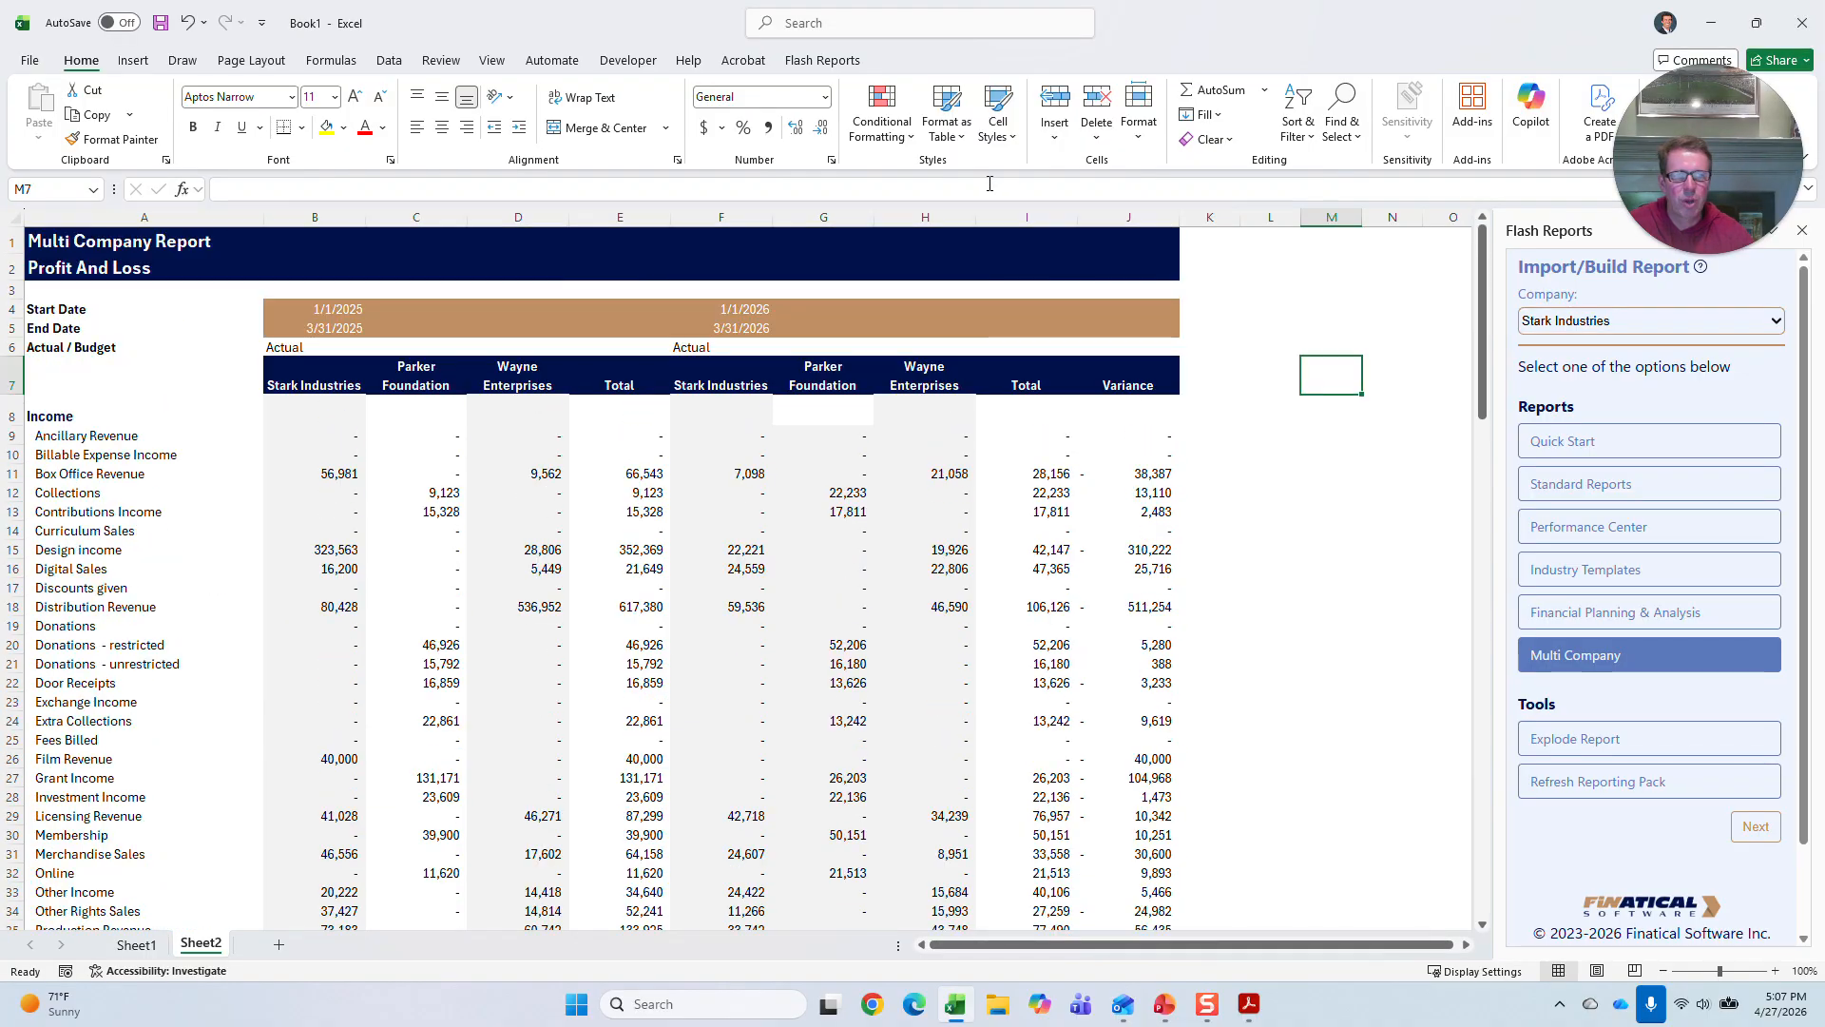
pyautogui.click(806, 63)
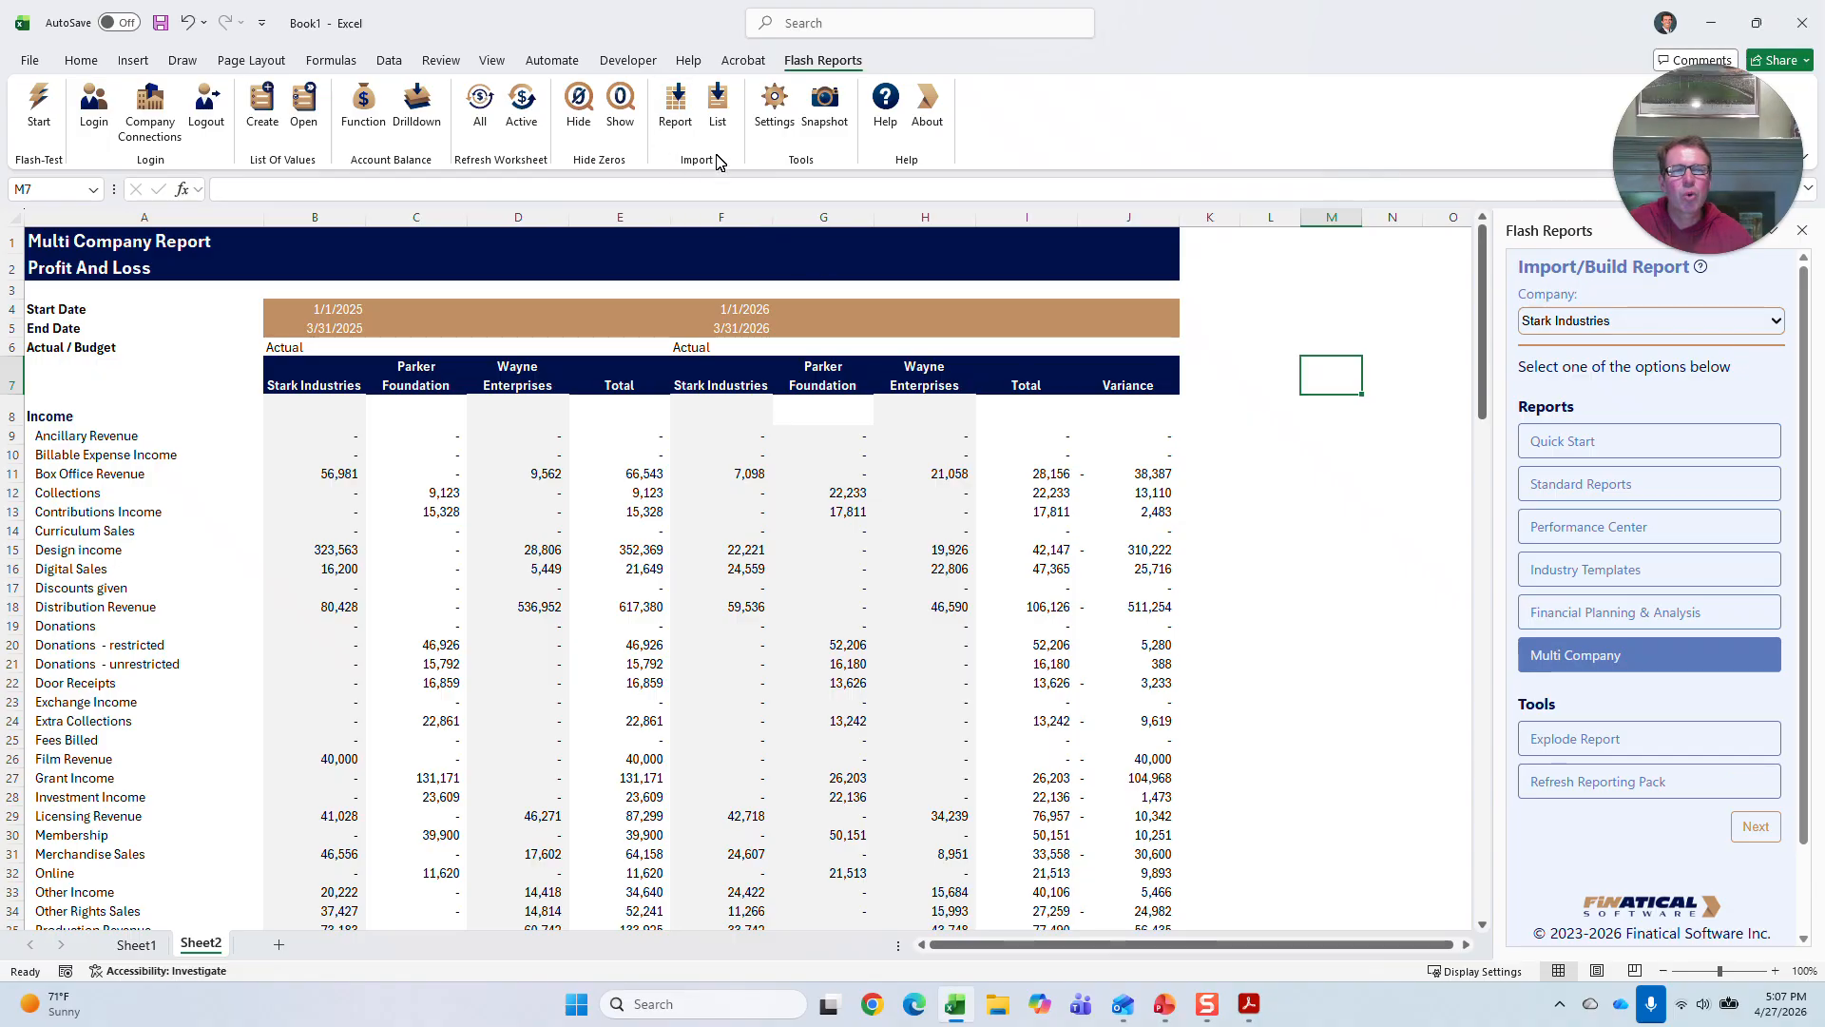
pyautogui.click(521, 104)
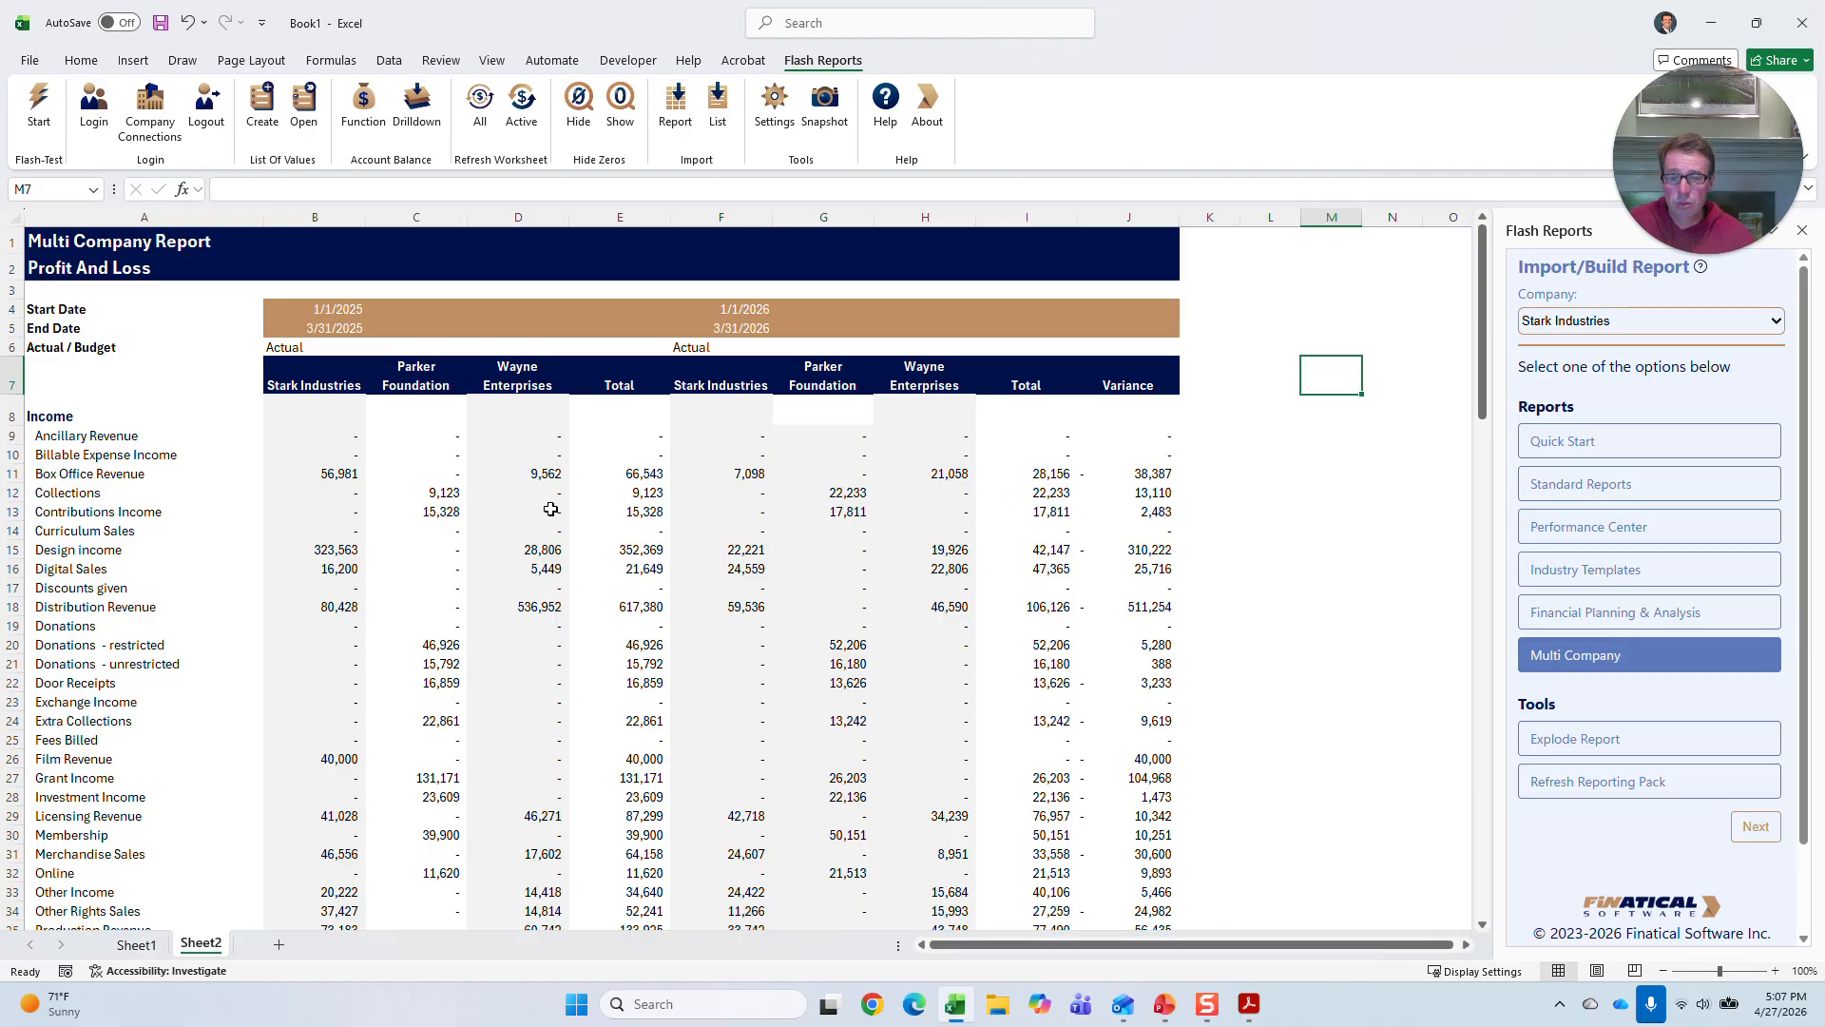
# - Add a blank sheet and build another multi-company Profit And Loss report for Parker Foundation, Stark Industries and Wayne Enterprises
pyautogui.click(280, 944)
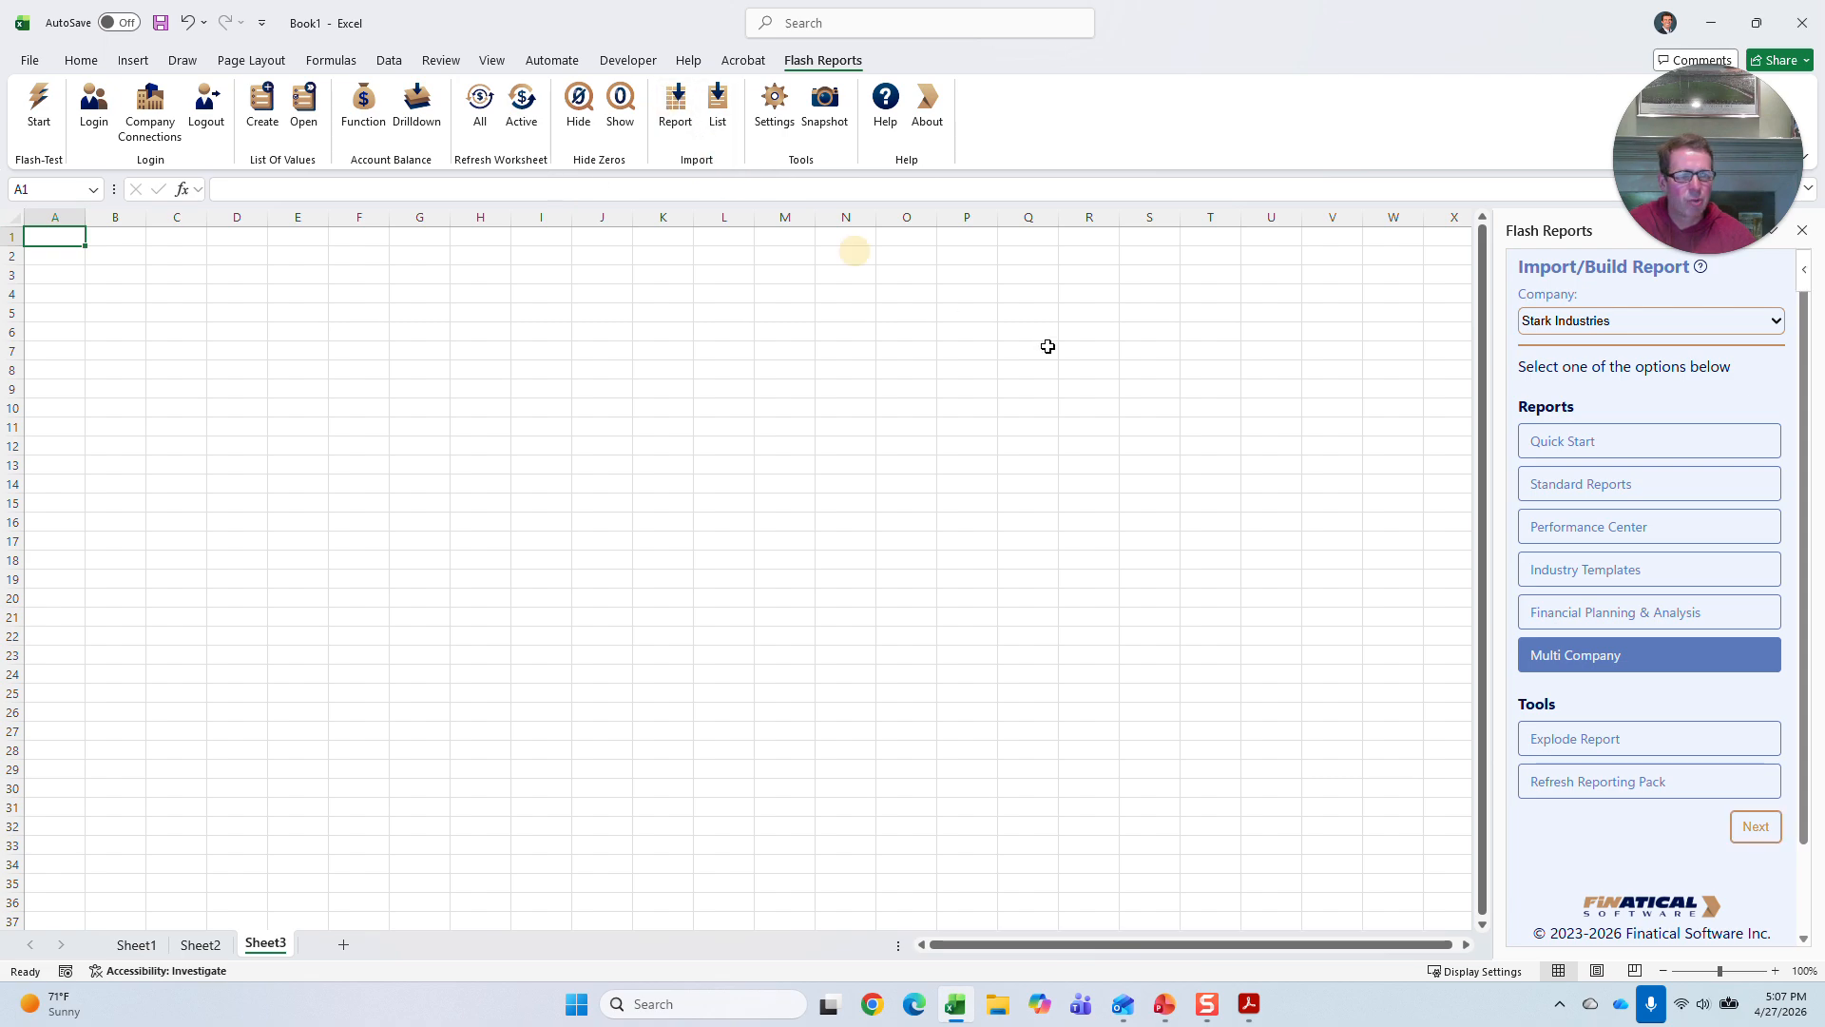
pyautogui.click(1755, 825)
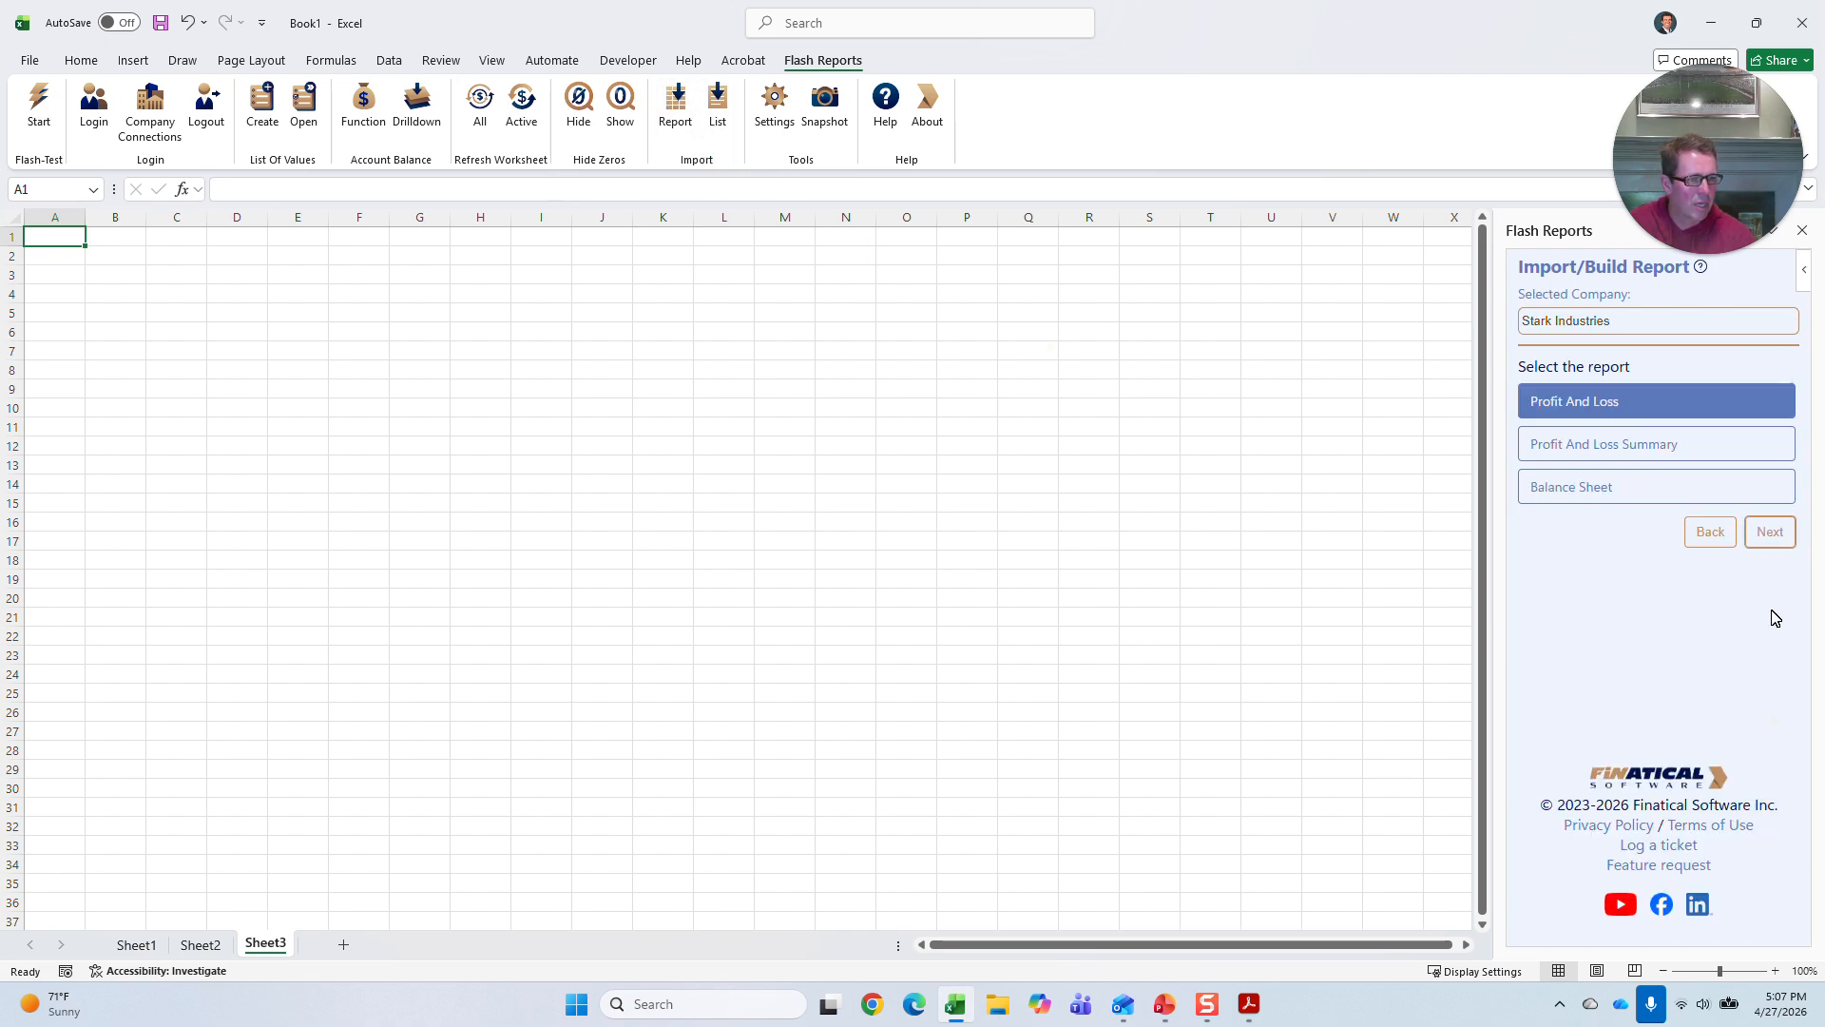
pyautogui.click(1770, 534)
pyautogui.click(1771, 505)
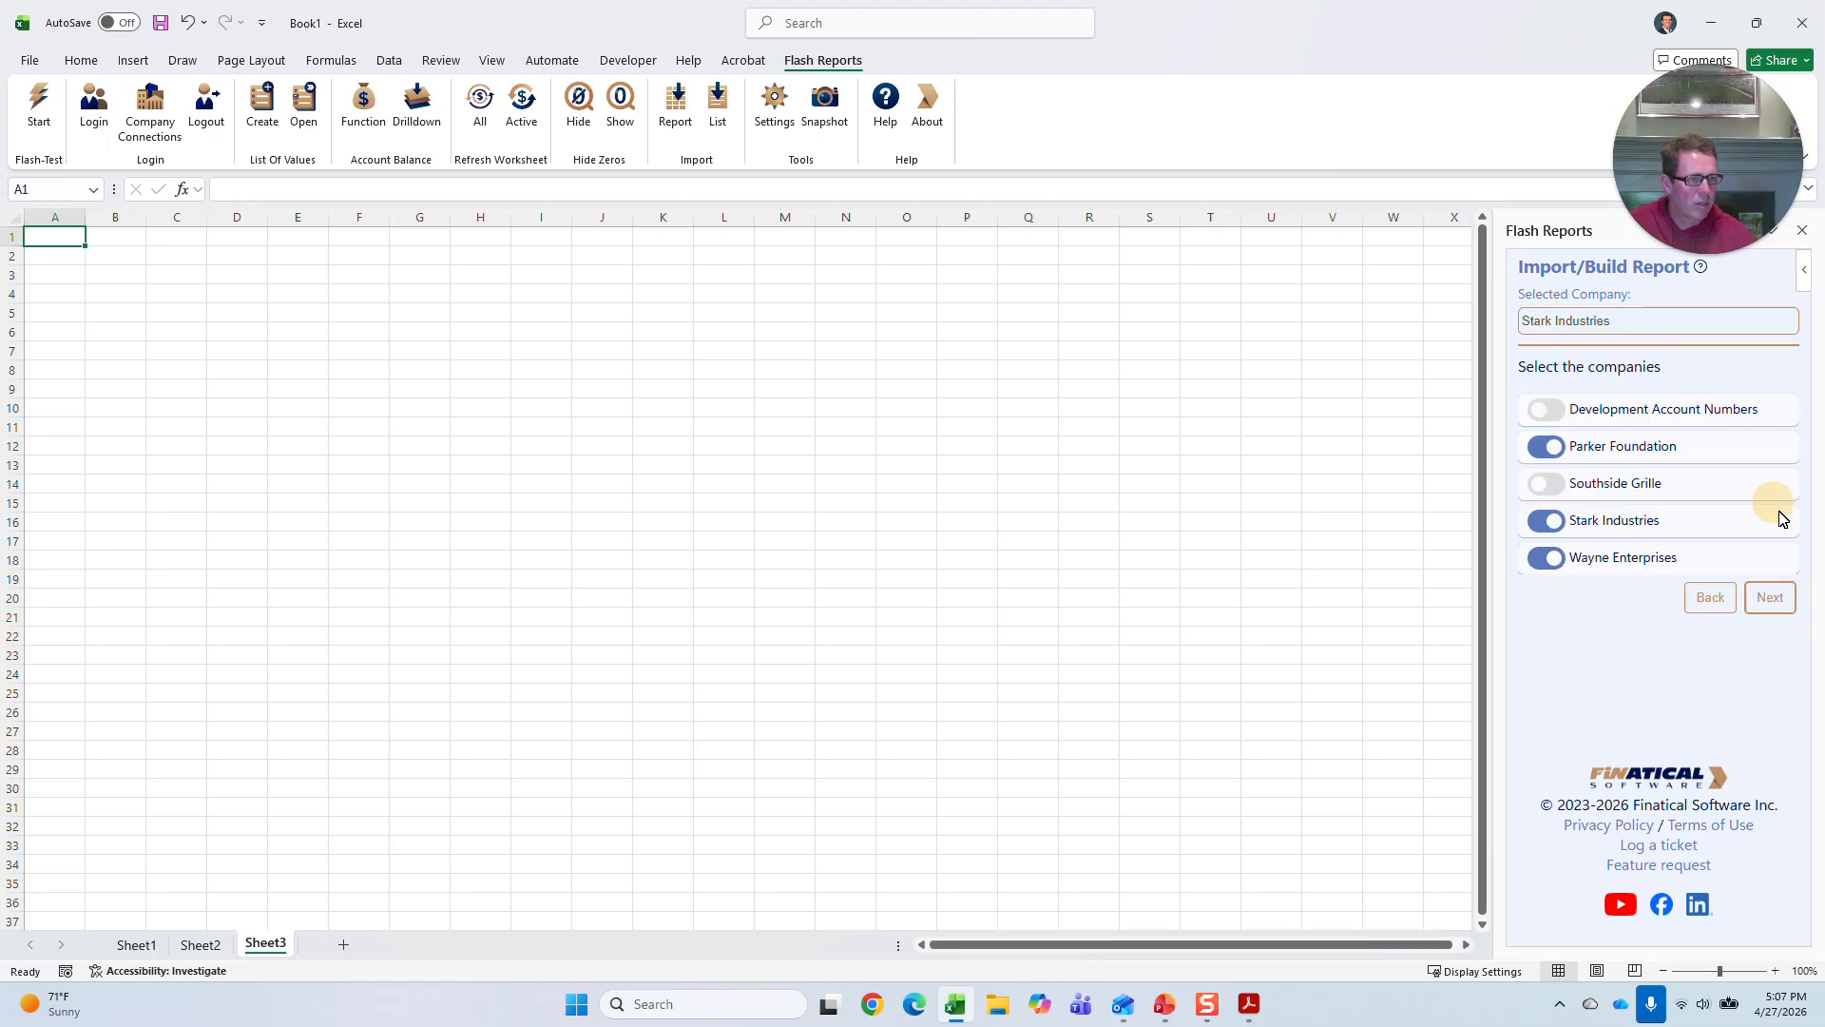
pyautogui.click(1766, 595)
pyautogui.click(1760, 652)
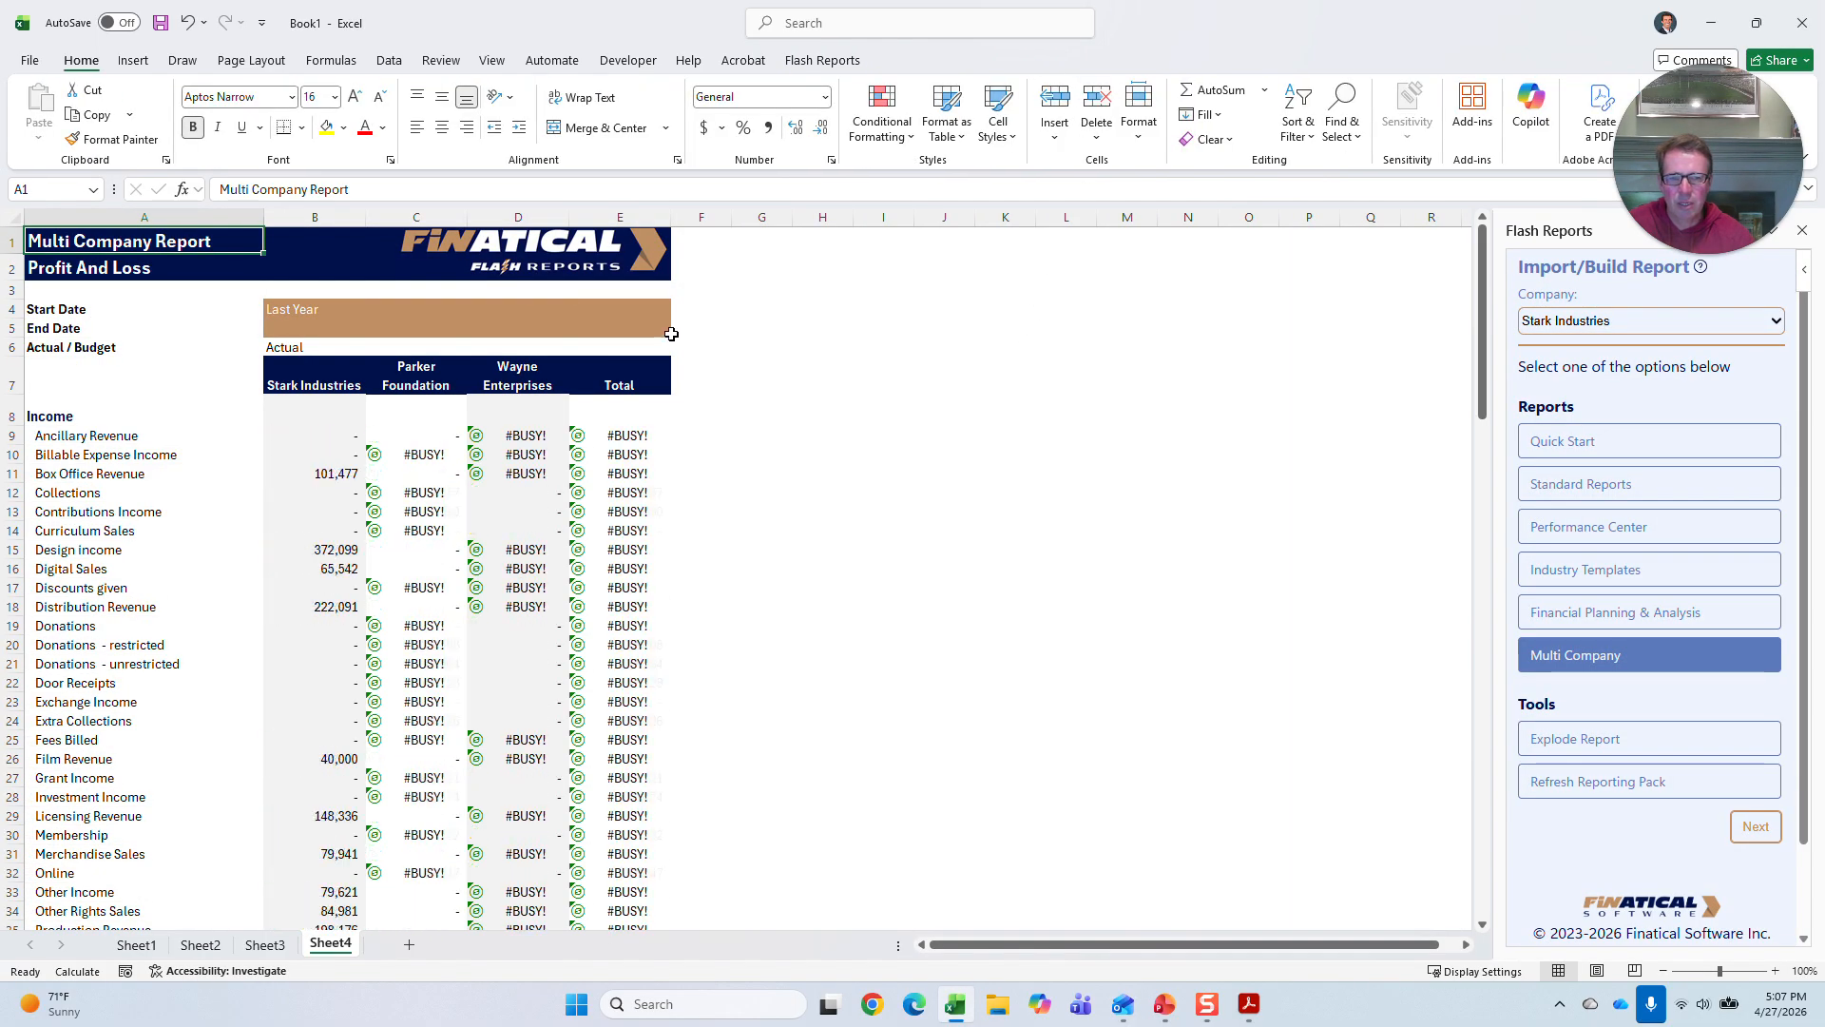
# - Delete the logo from the report header and paste a copy of columns B through E into columns F through I
pyautogui.click(556, 270)
pyautogui.press('Delete')
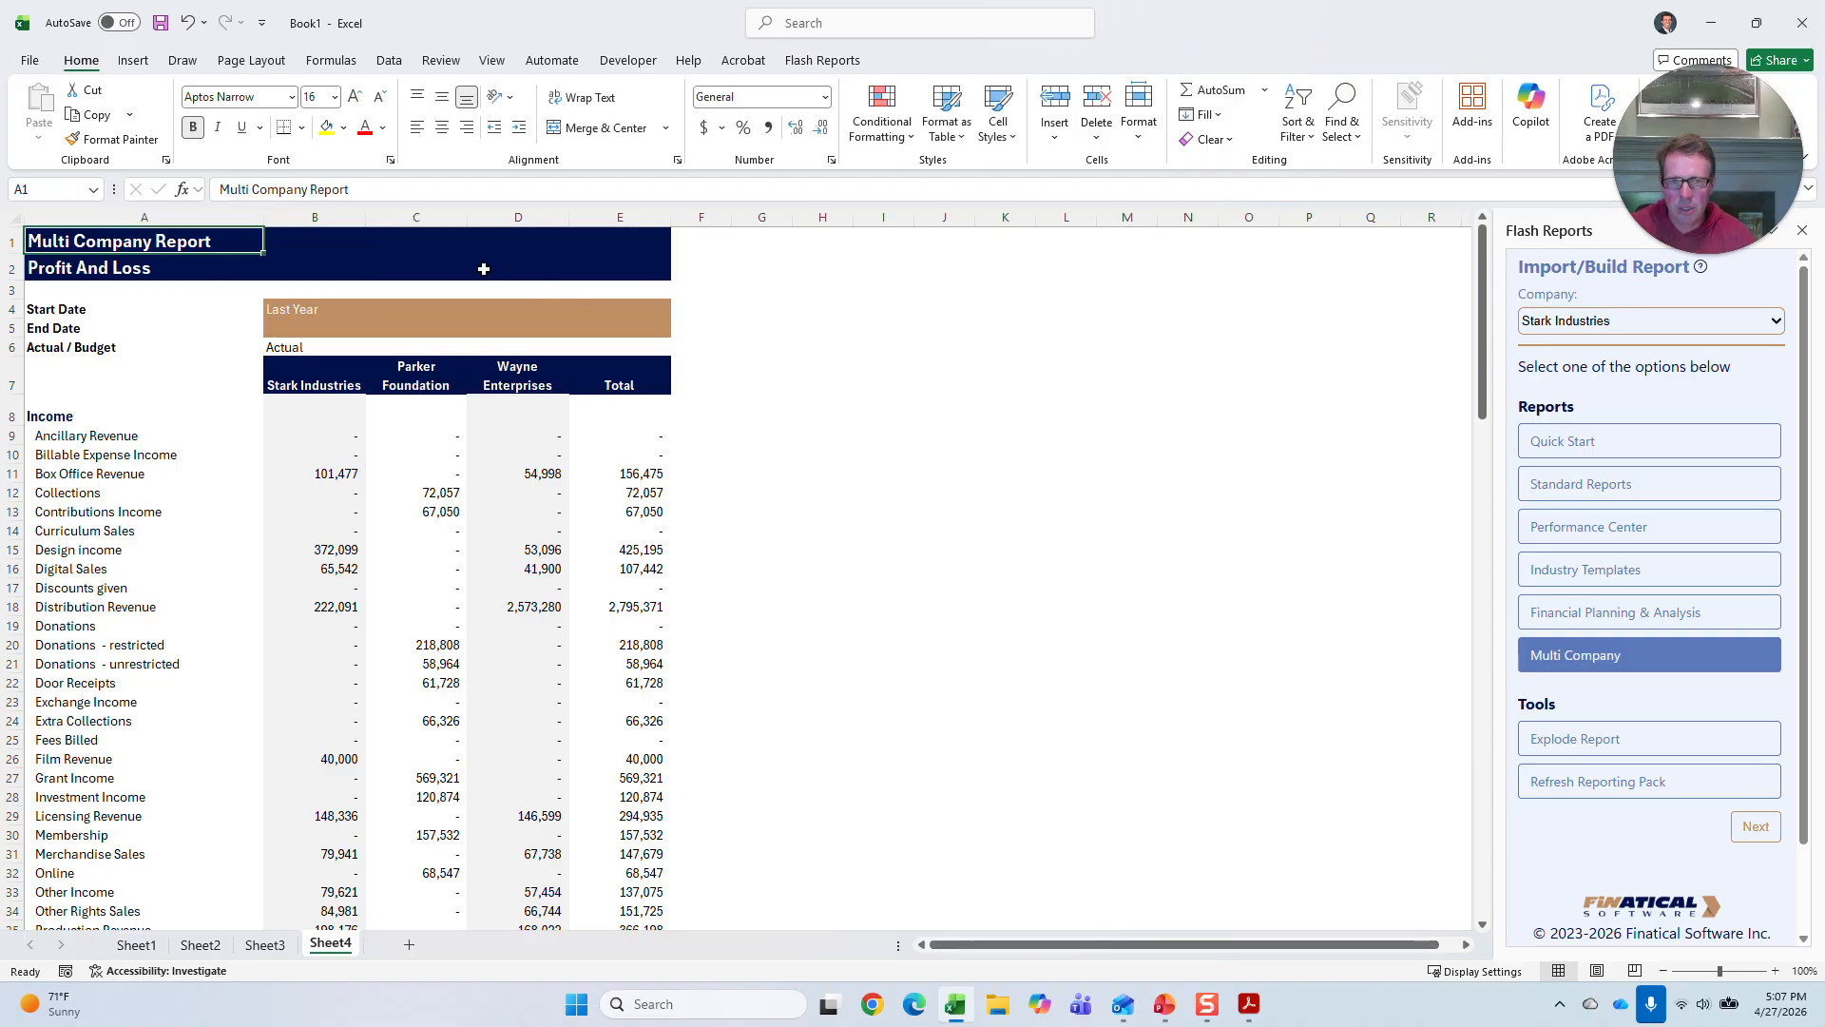
pyautogui.moveTo(338, 220); pyautogui.dragTo(612, 213)
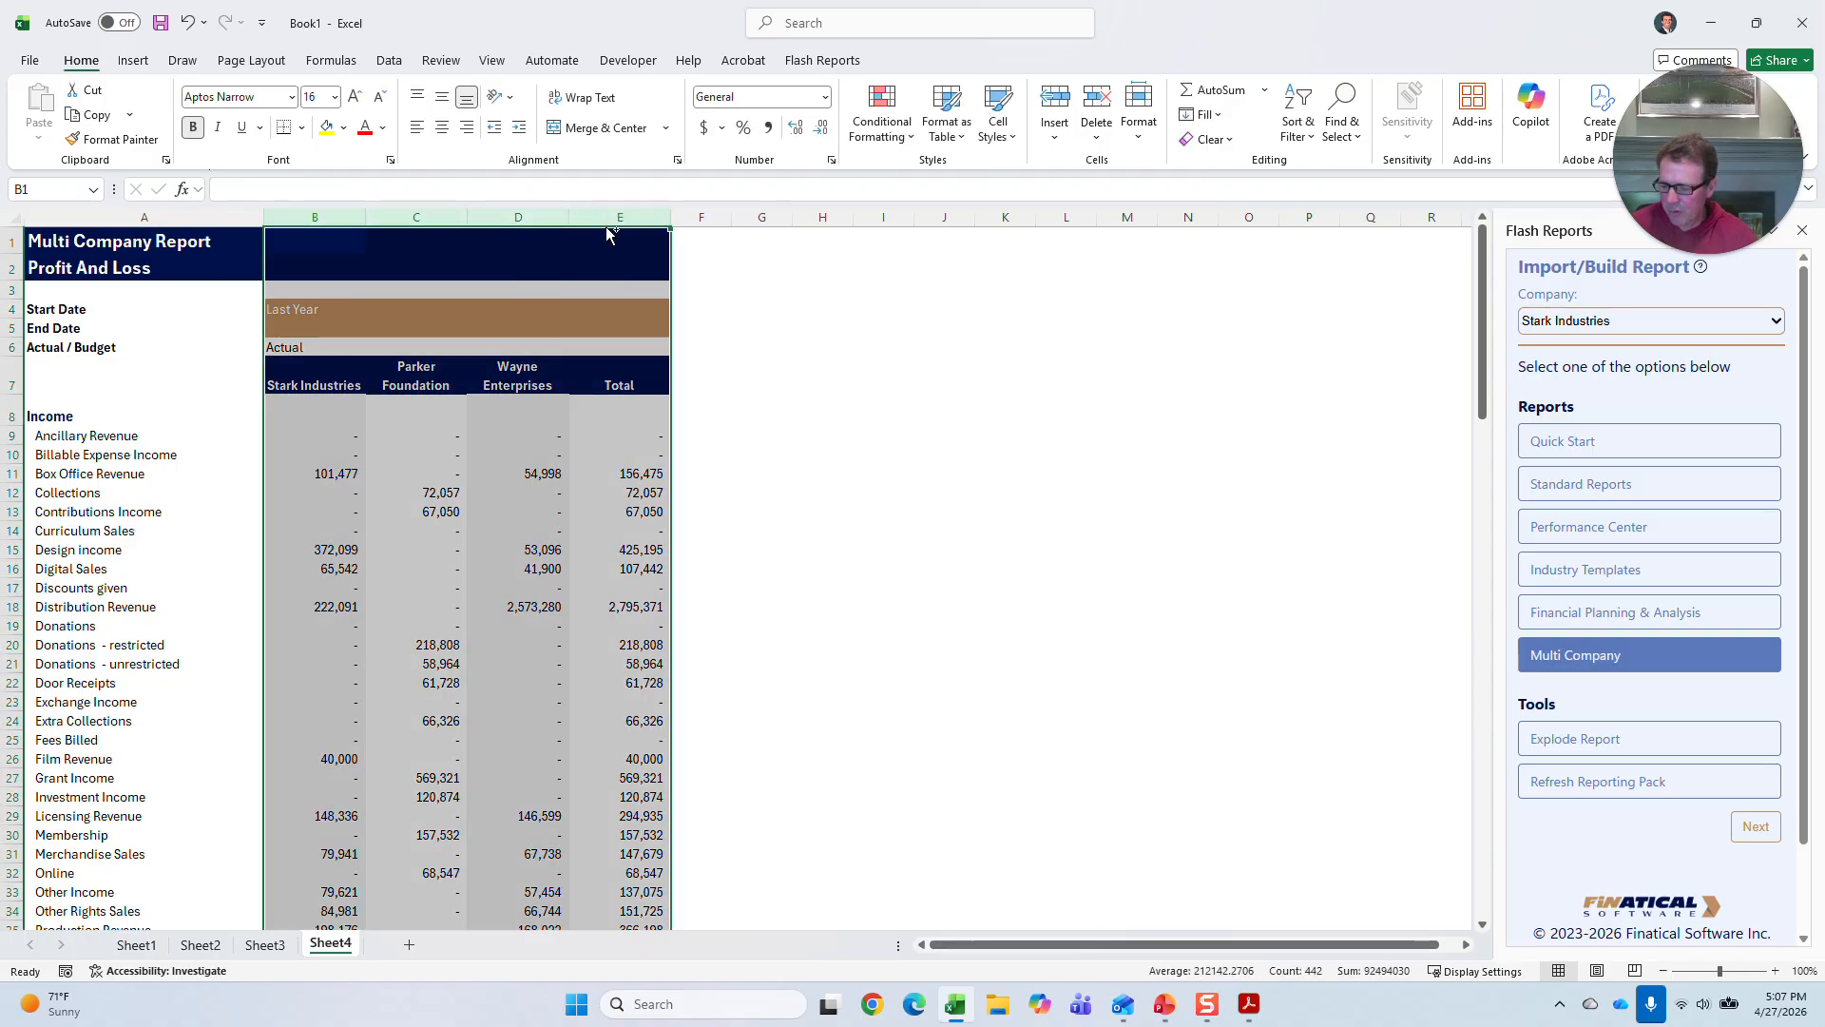
pyautogui.hotkey('ctrl', 'c')
pyautogui.click(706, 217)
pyautogui.hotkey('ctrl', 'v')
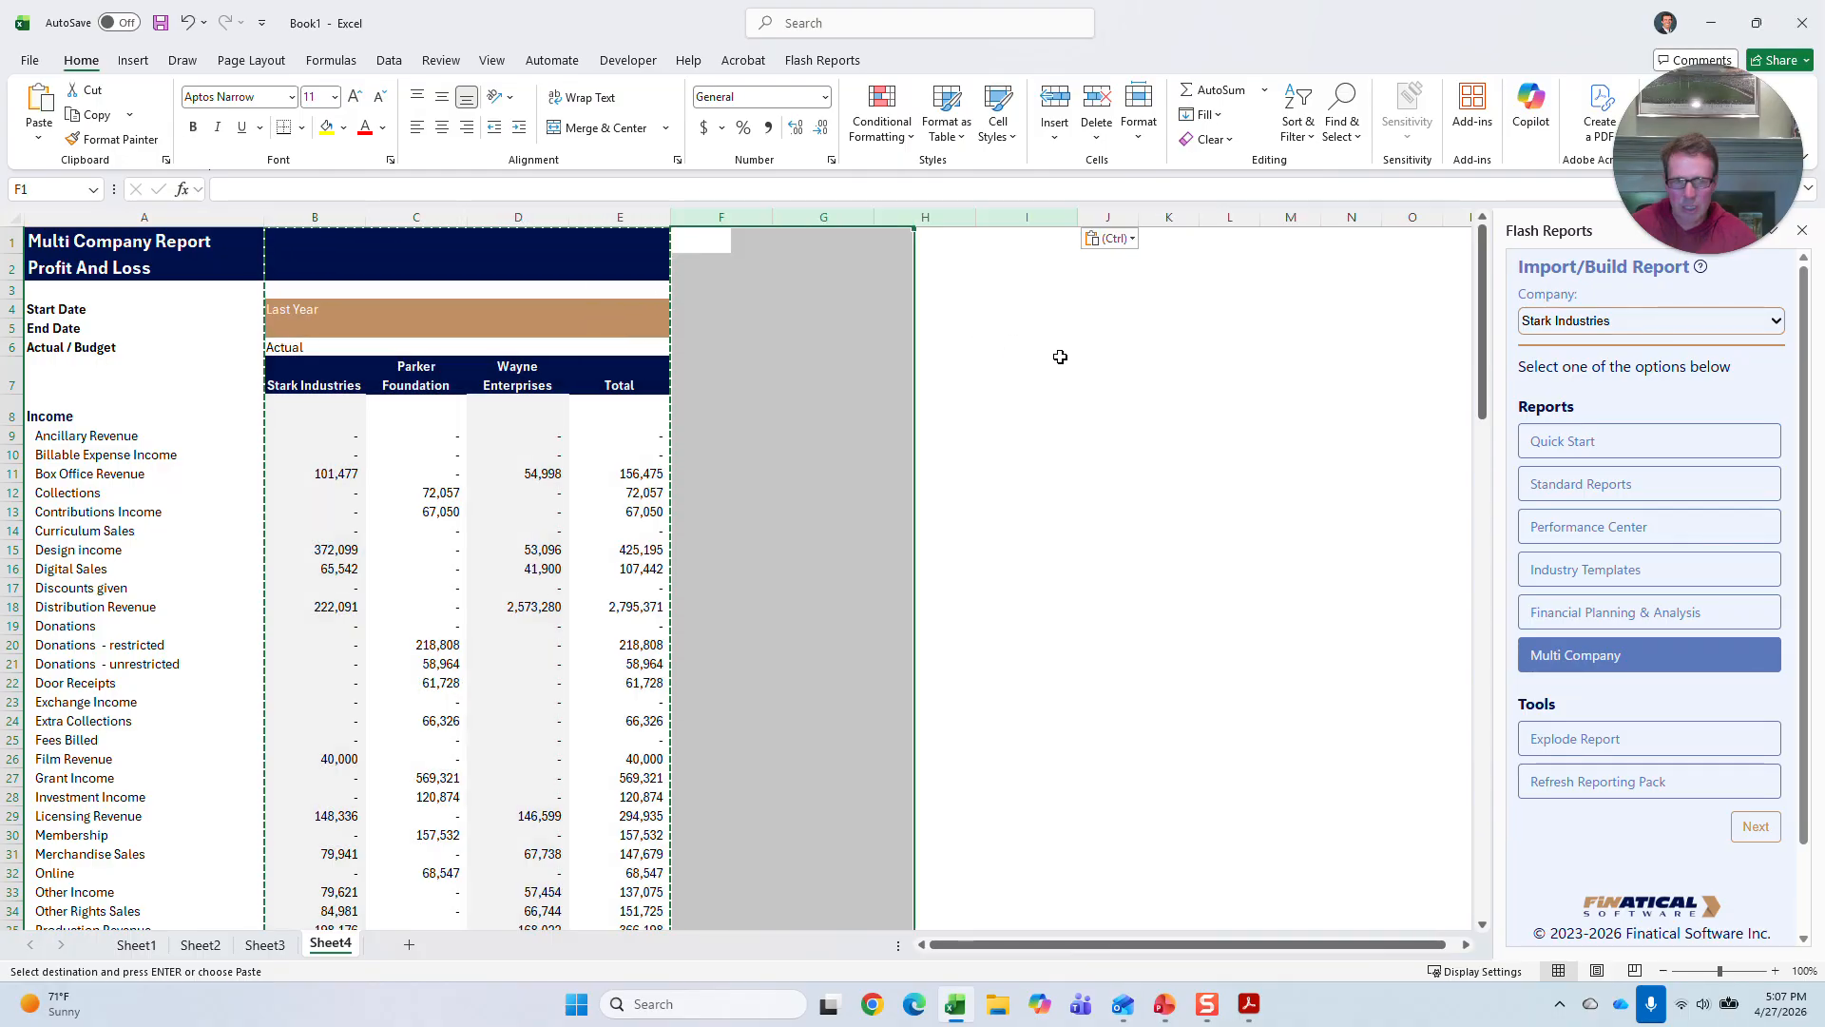
pyautogui.click(1175, 348)
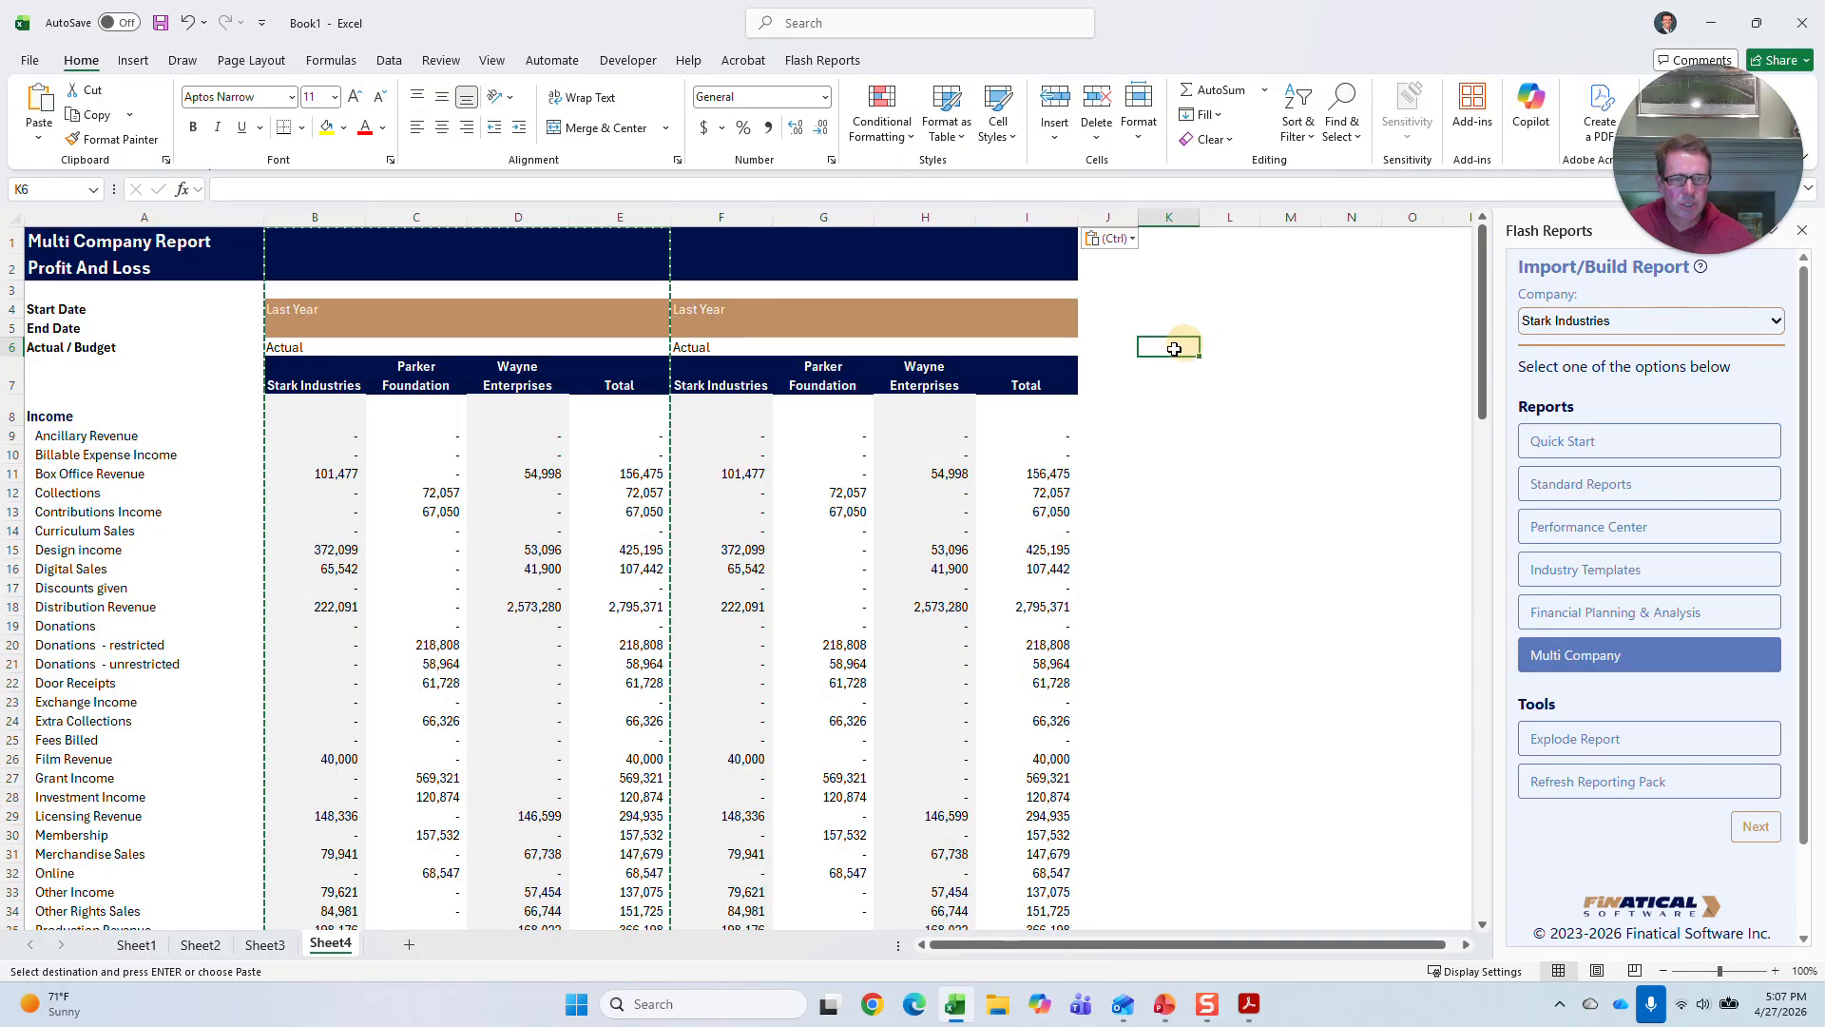
# - Examine which start and end date cells the copied Parker Foundation formulas in G12 and G13 refer to
pyautogui.click(843, 492)
pyautogui.click(539, 189)
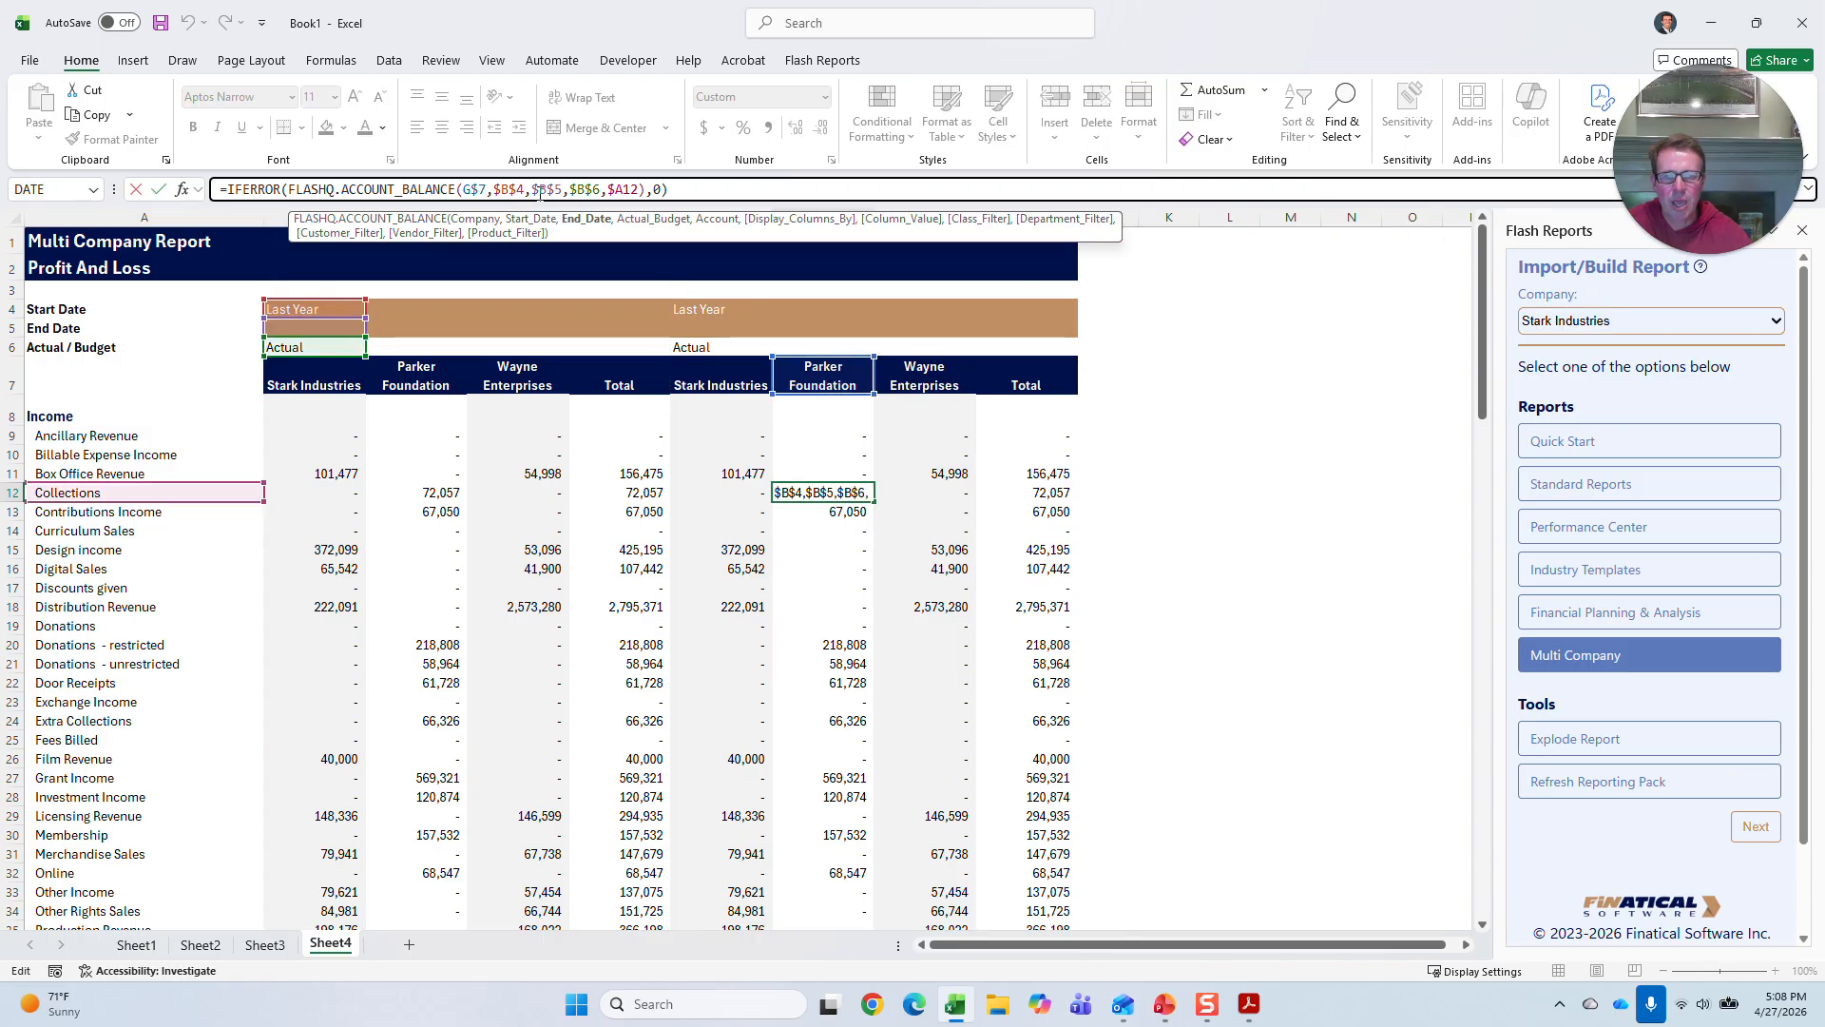
pyautogui.press('Return')
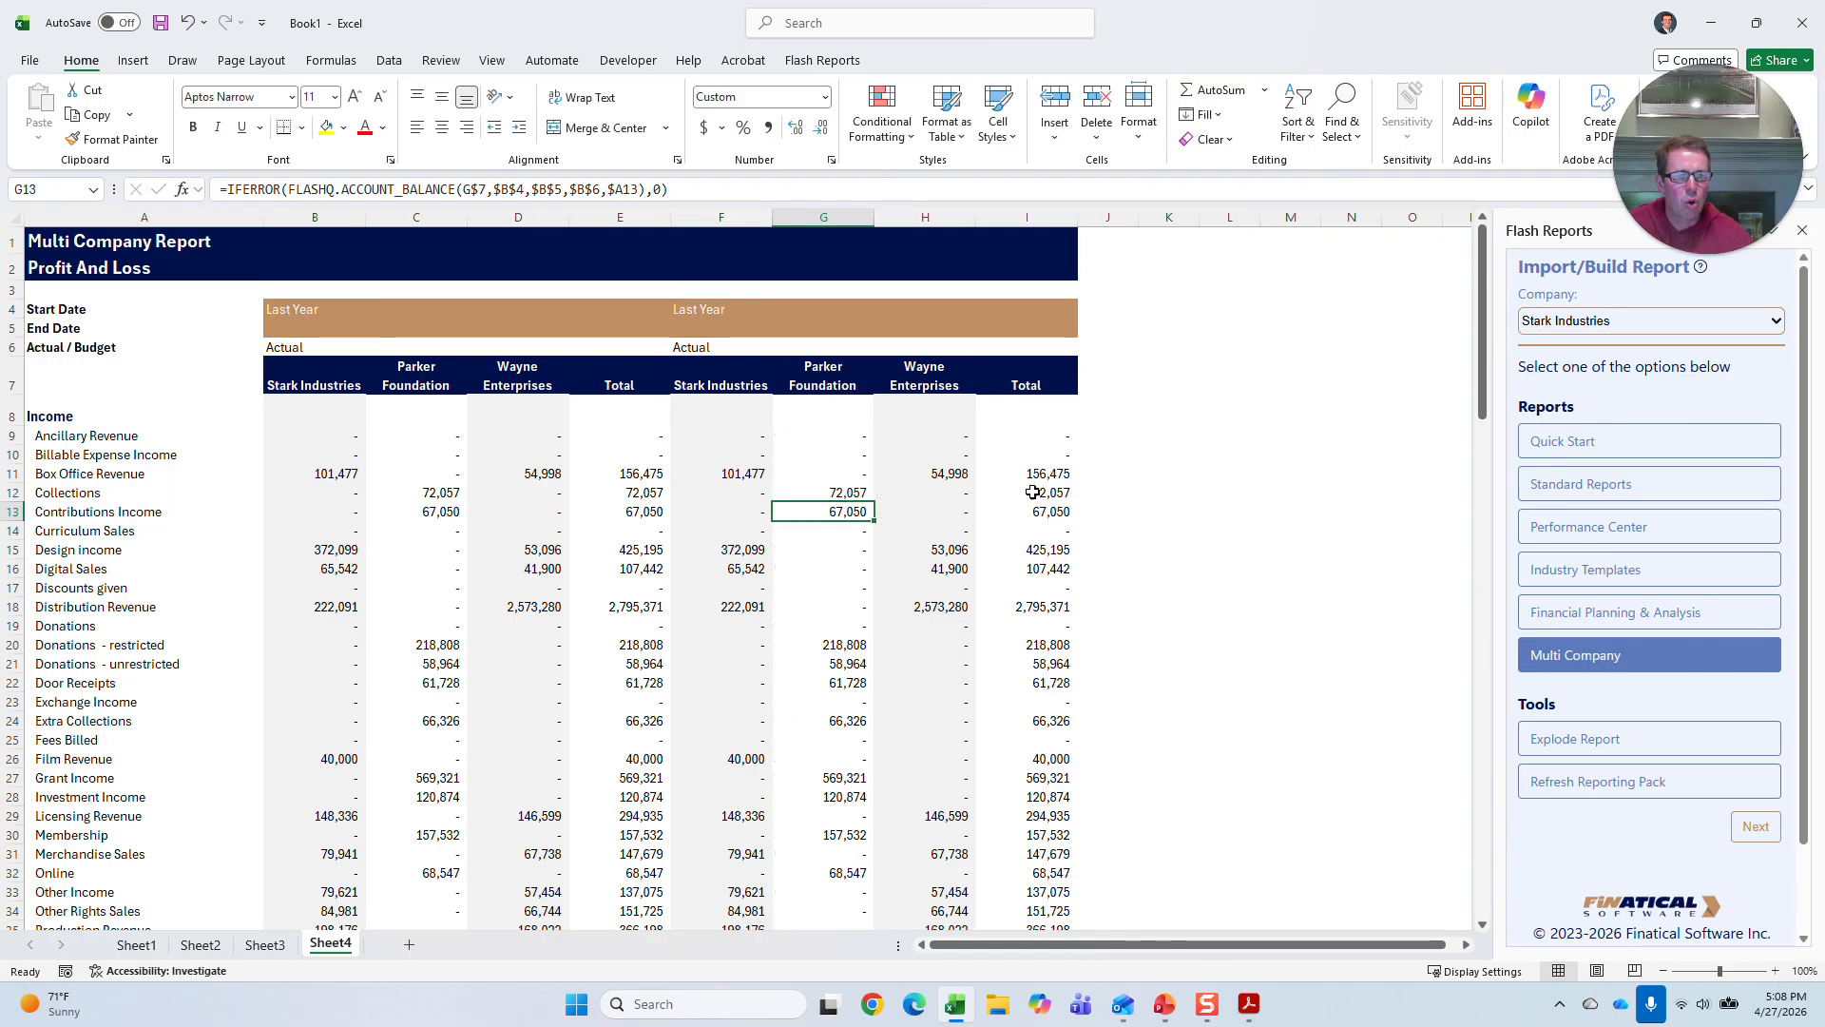
pyautogui.click(635, 187)
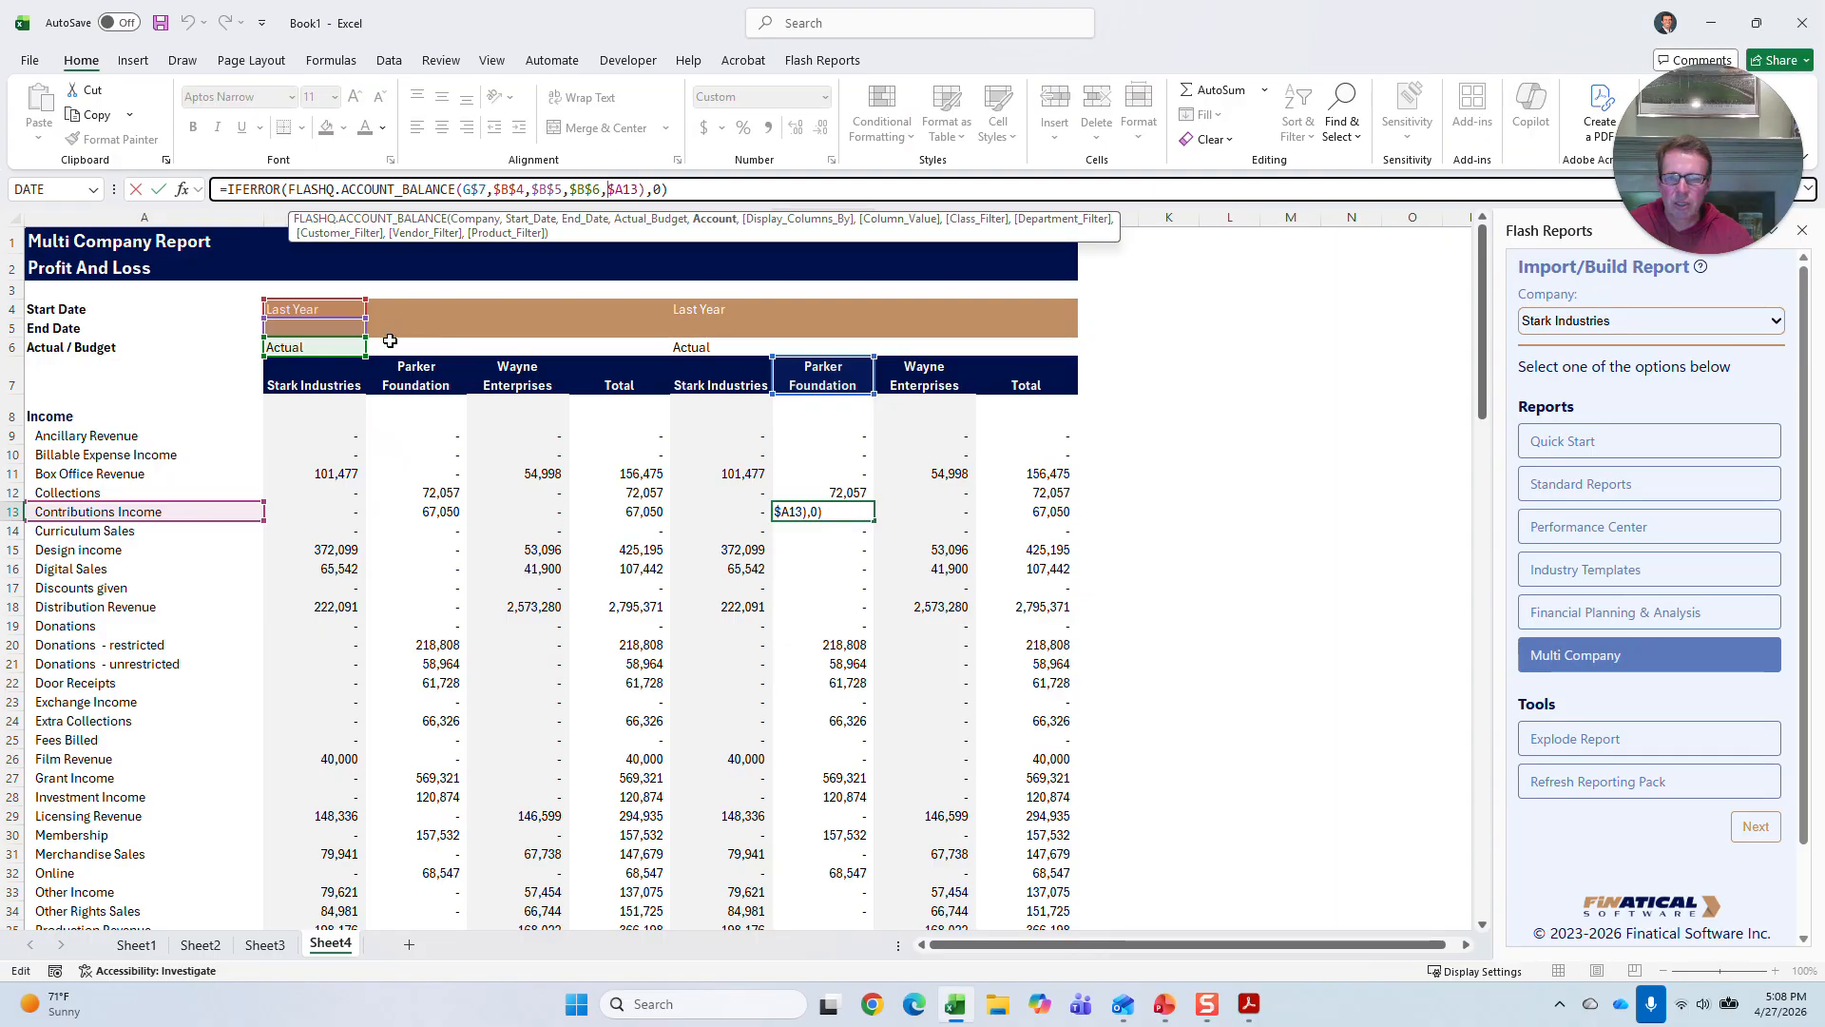
pyautogui.press('Return')
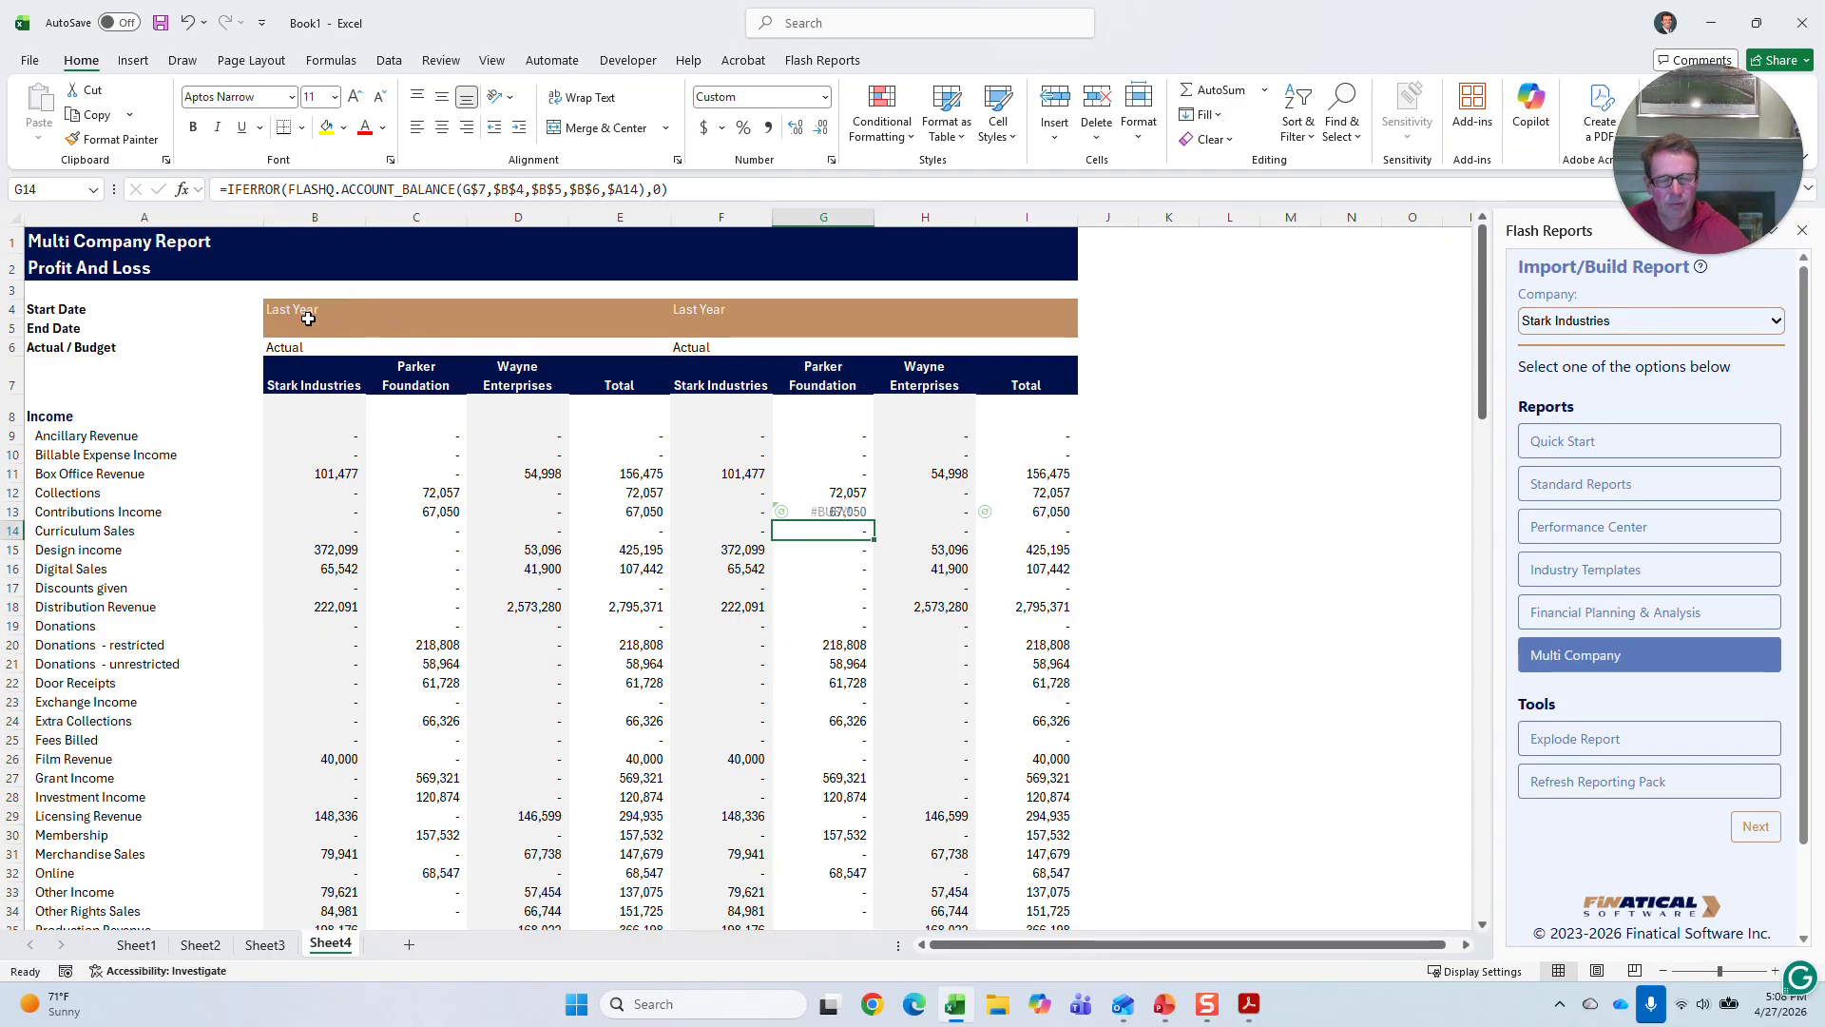
pyautogui.click(817, 495)
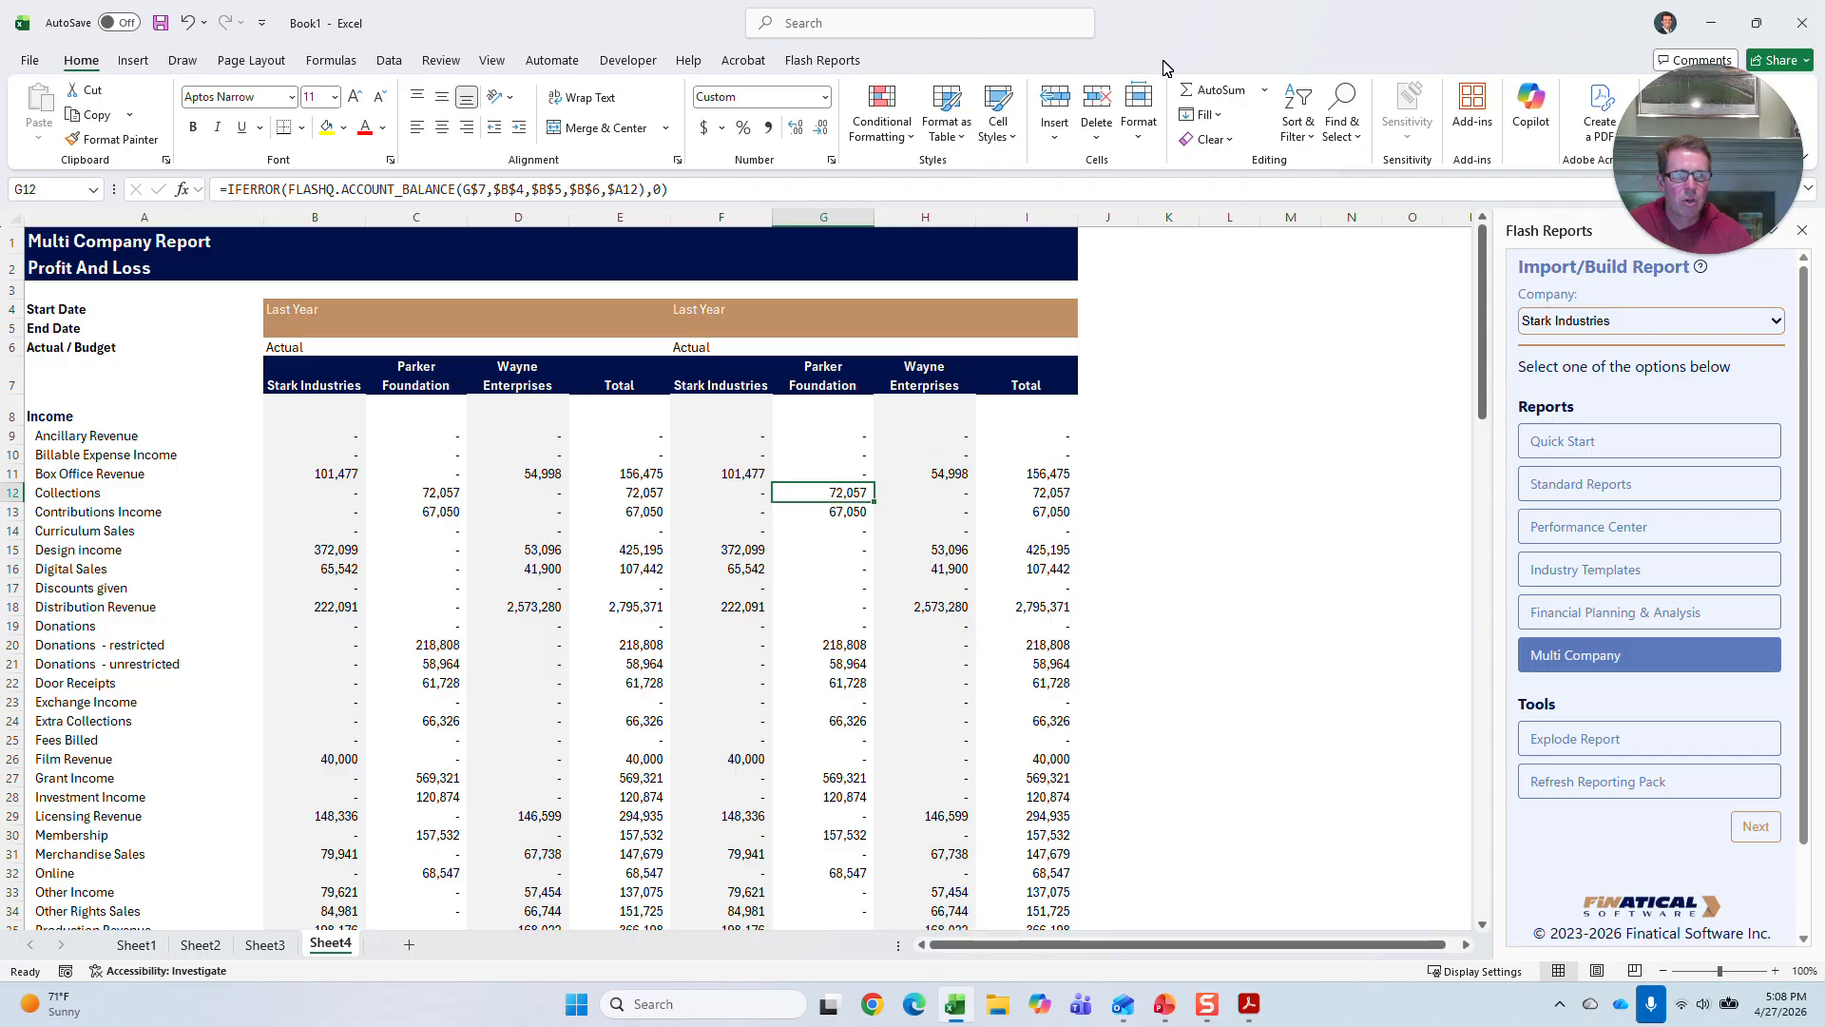
pyautogui.moveTo(1683, 97); pyautogui.dragTo(1686, 201)
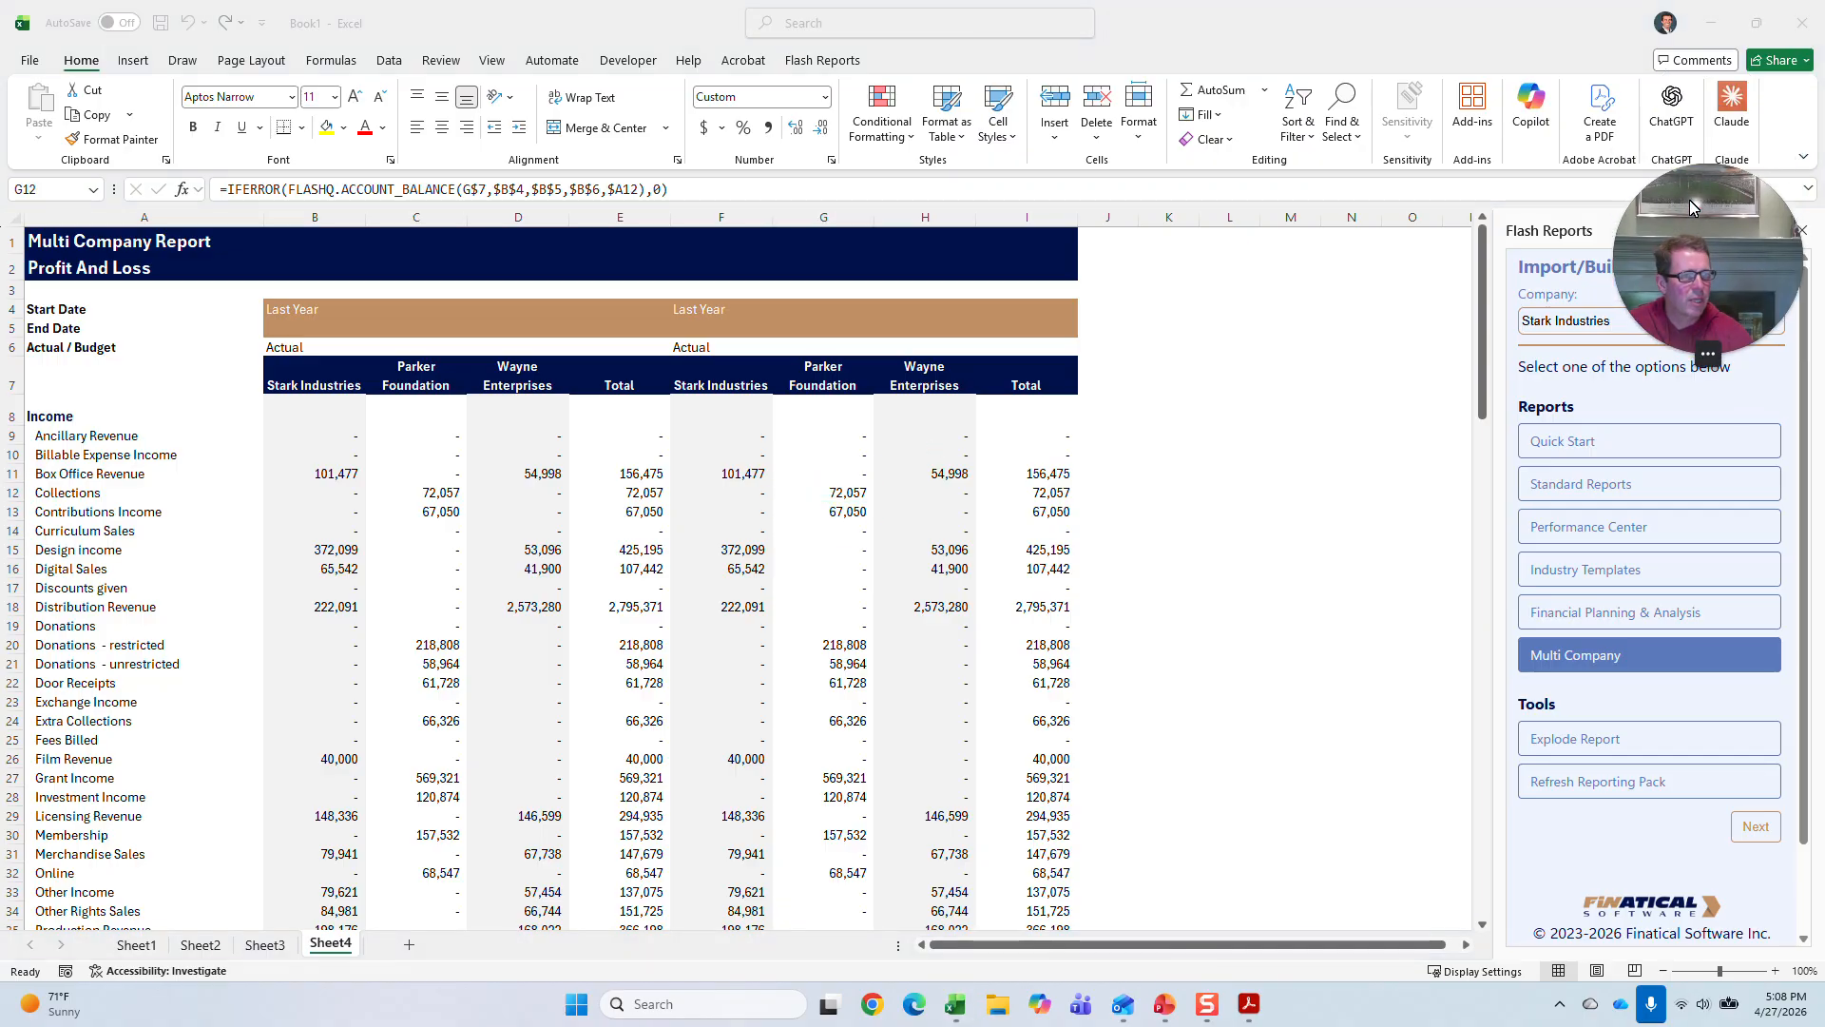
pyautogui.click(1724, 101)
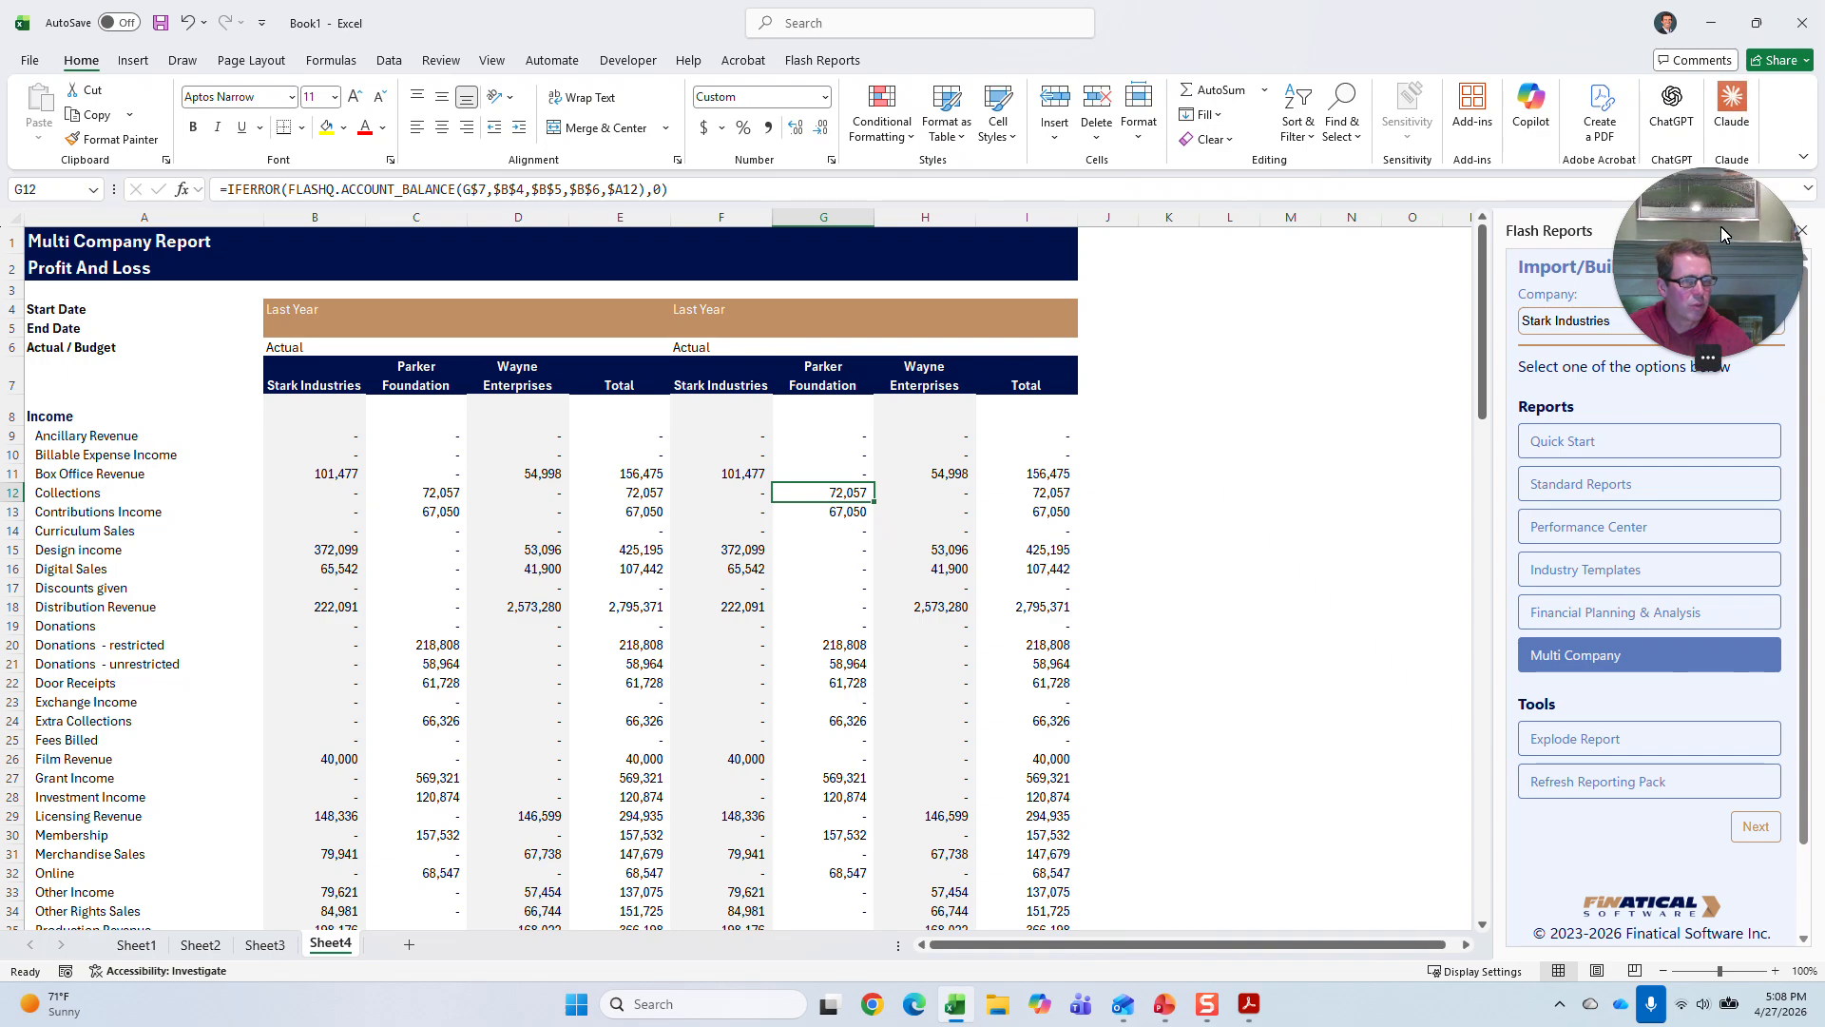
pyautogui.moveTo(1721, 226); pyautogui.dragTo(1223, 59)
pyautogui.click(1742, 247)
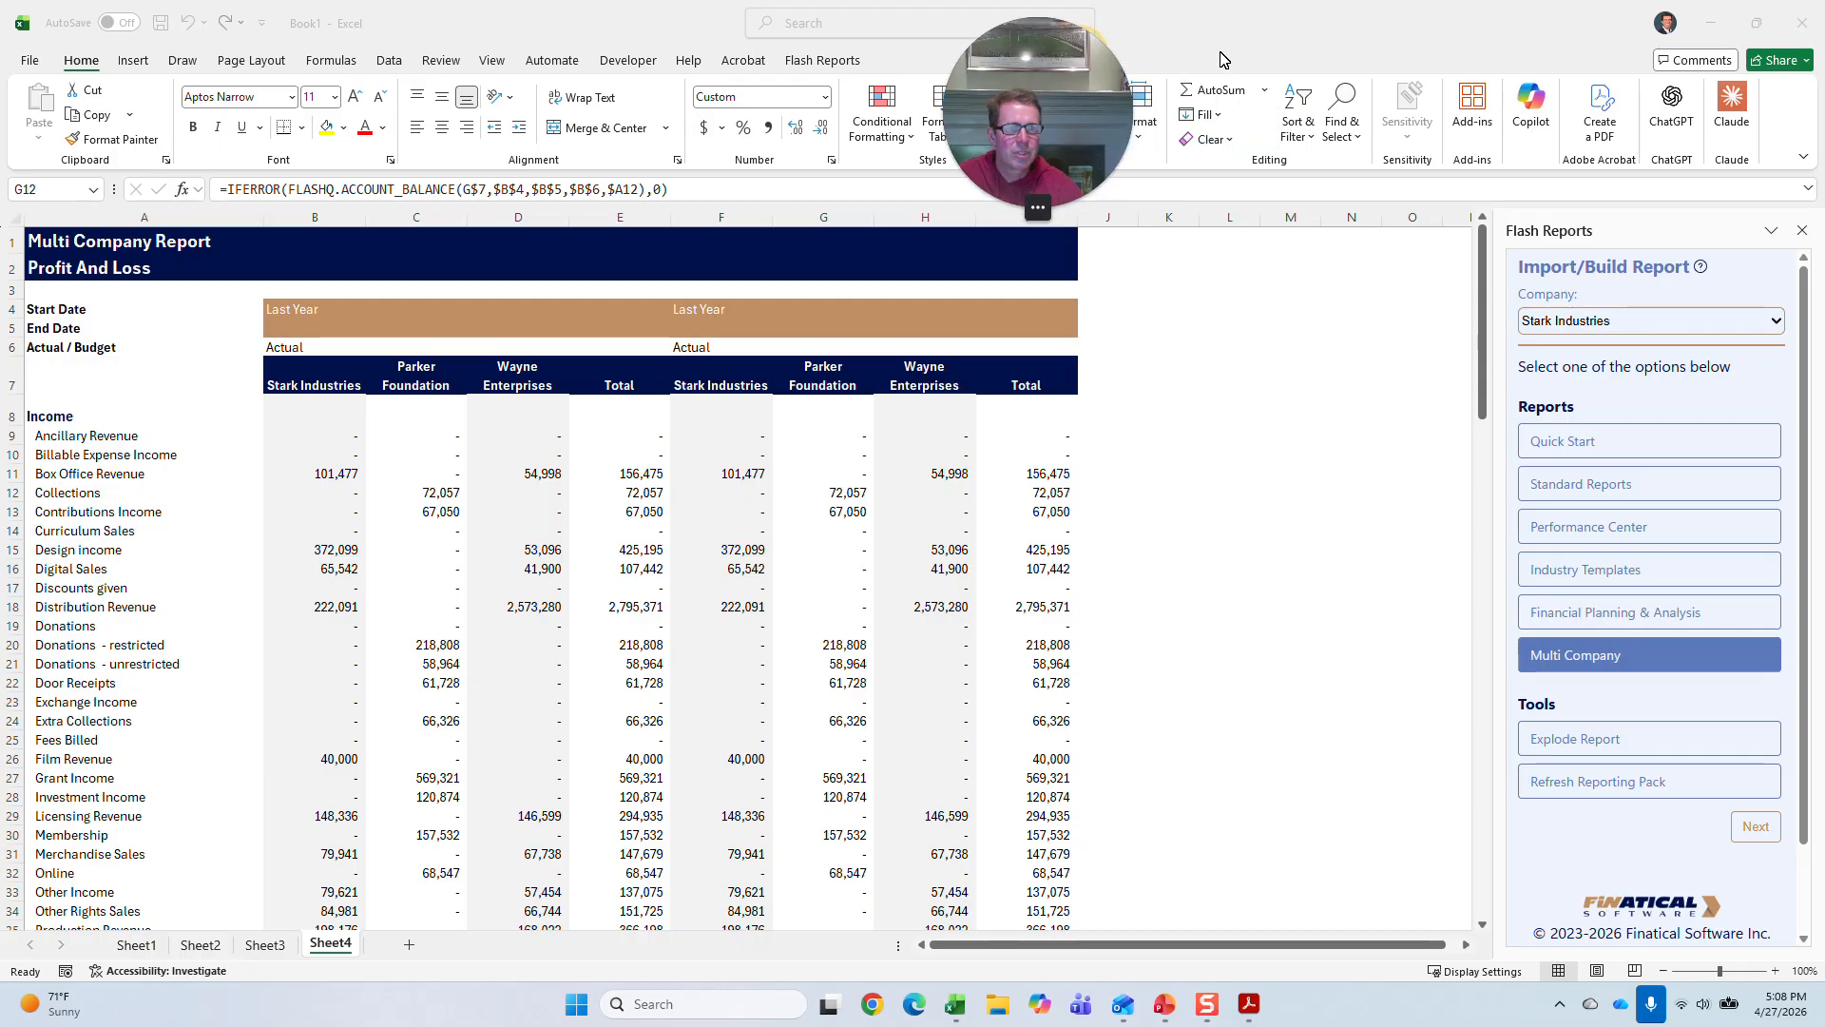
# - Open the Claude add-in beside the worksheet and get its chat prompt ready for input
pyautogui.click(1732, 107)
pyautogui.click(1238, 475)
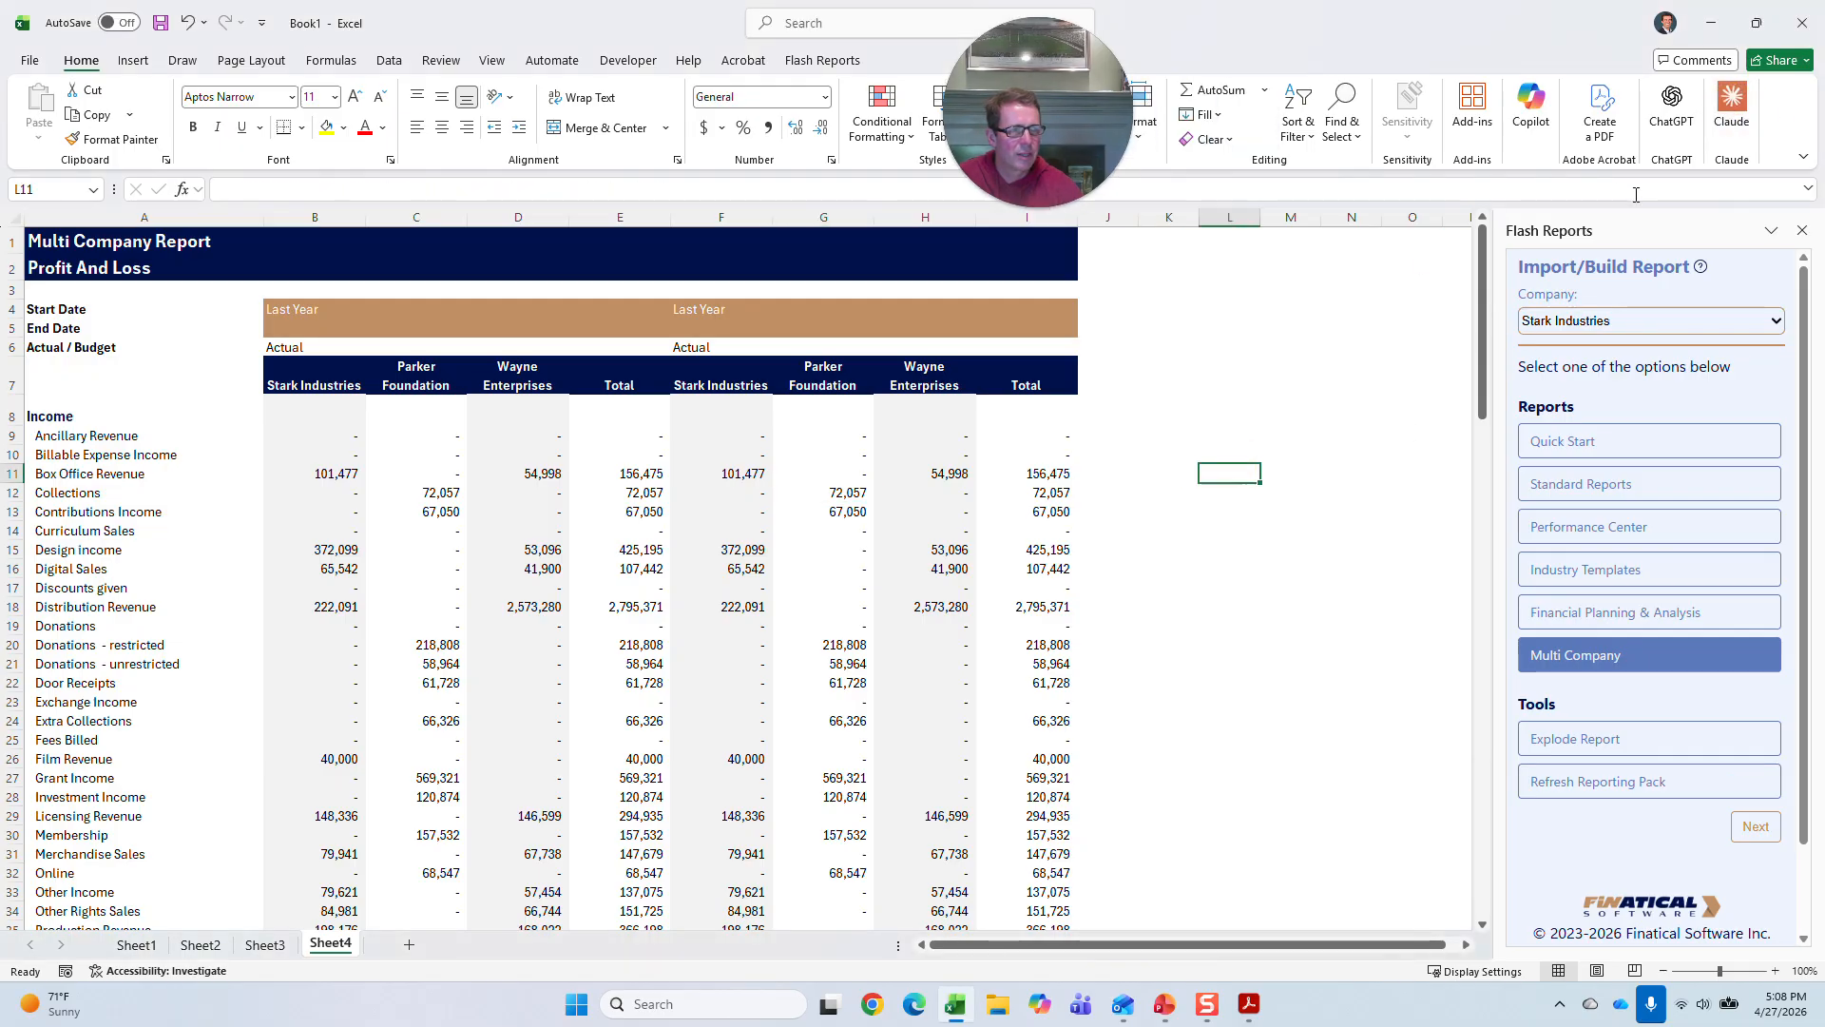
pyautogui.click(1731, 104)
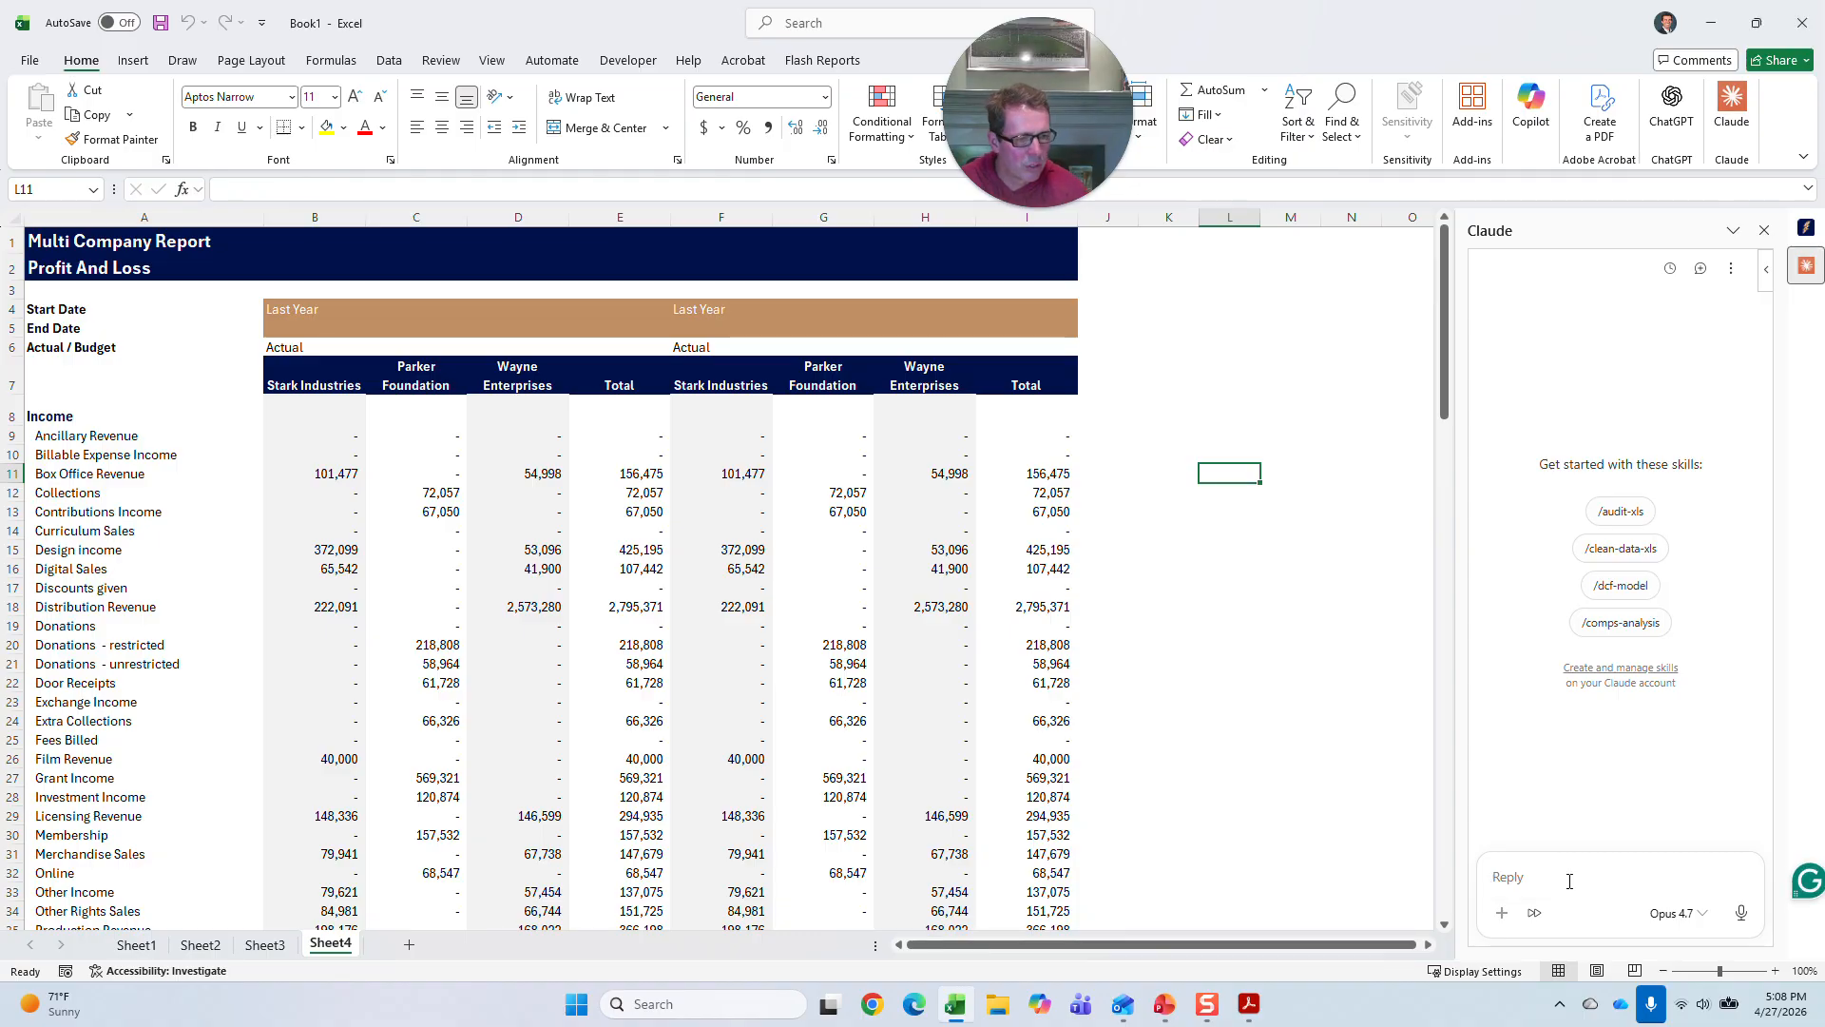
pyautogui.click(1541, 876)
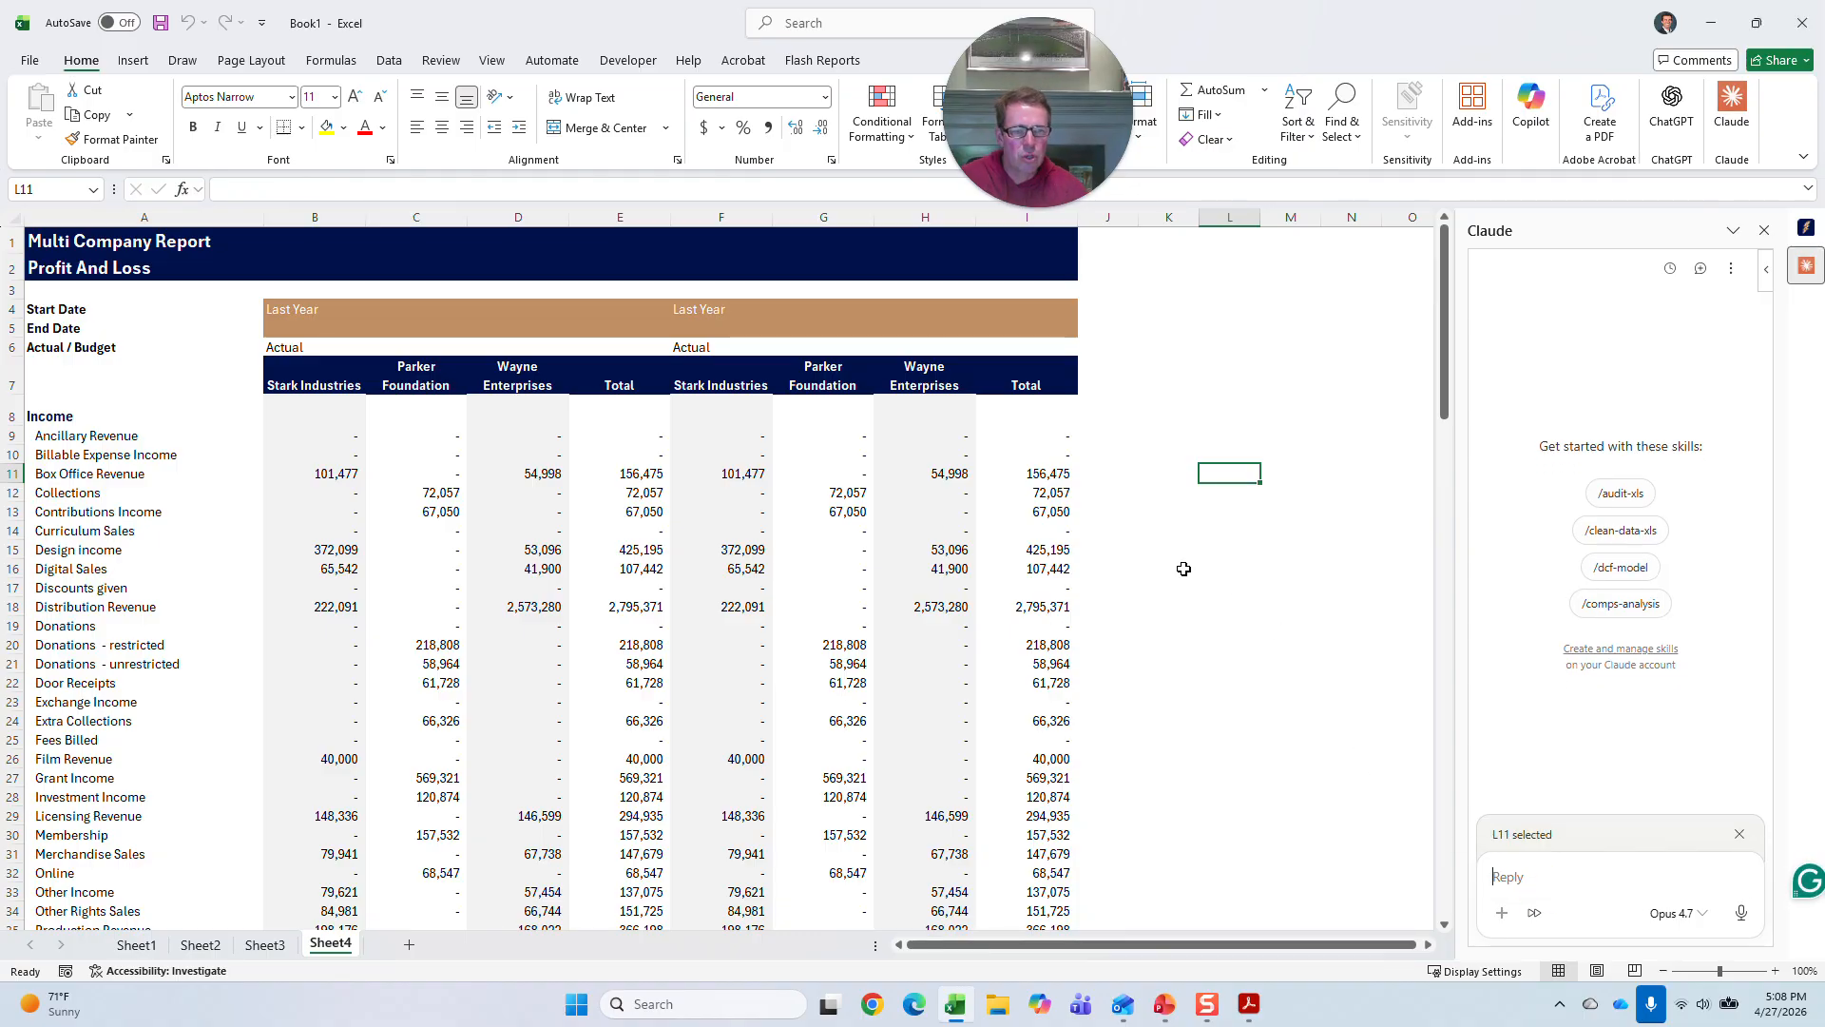
# - Ask Claude to change all formulas in columns F, G and H pointing to B4 and B5 to point to F4 and F5 respectively
pyautogui.click(941, 474)
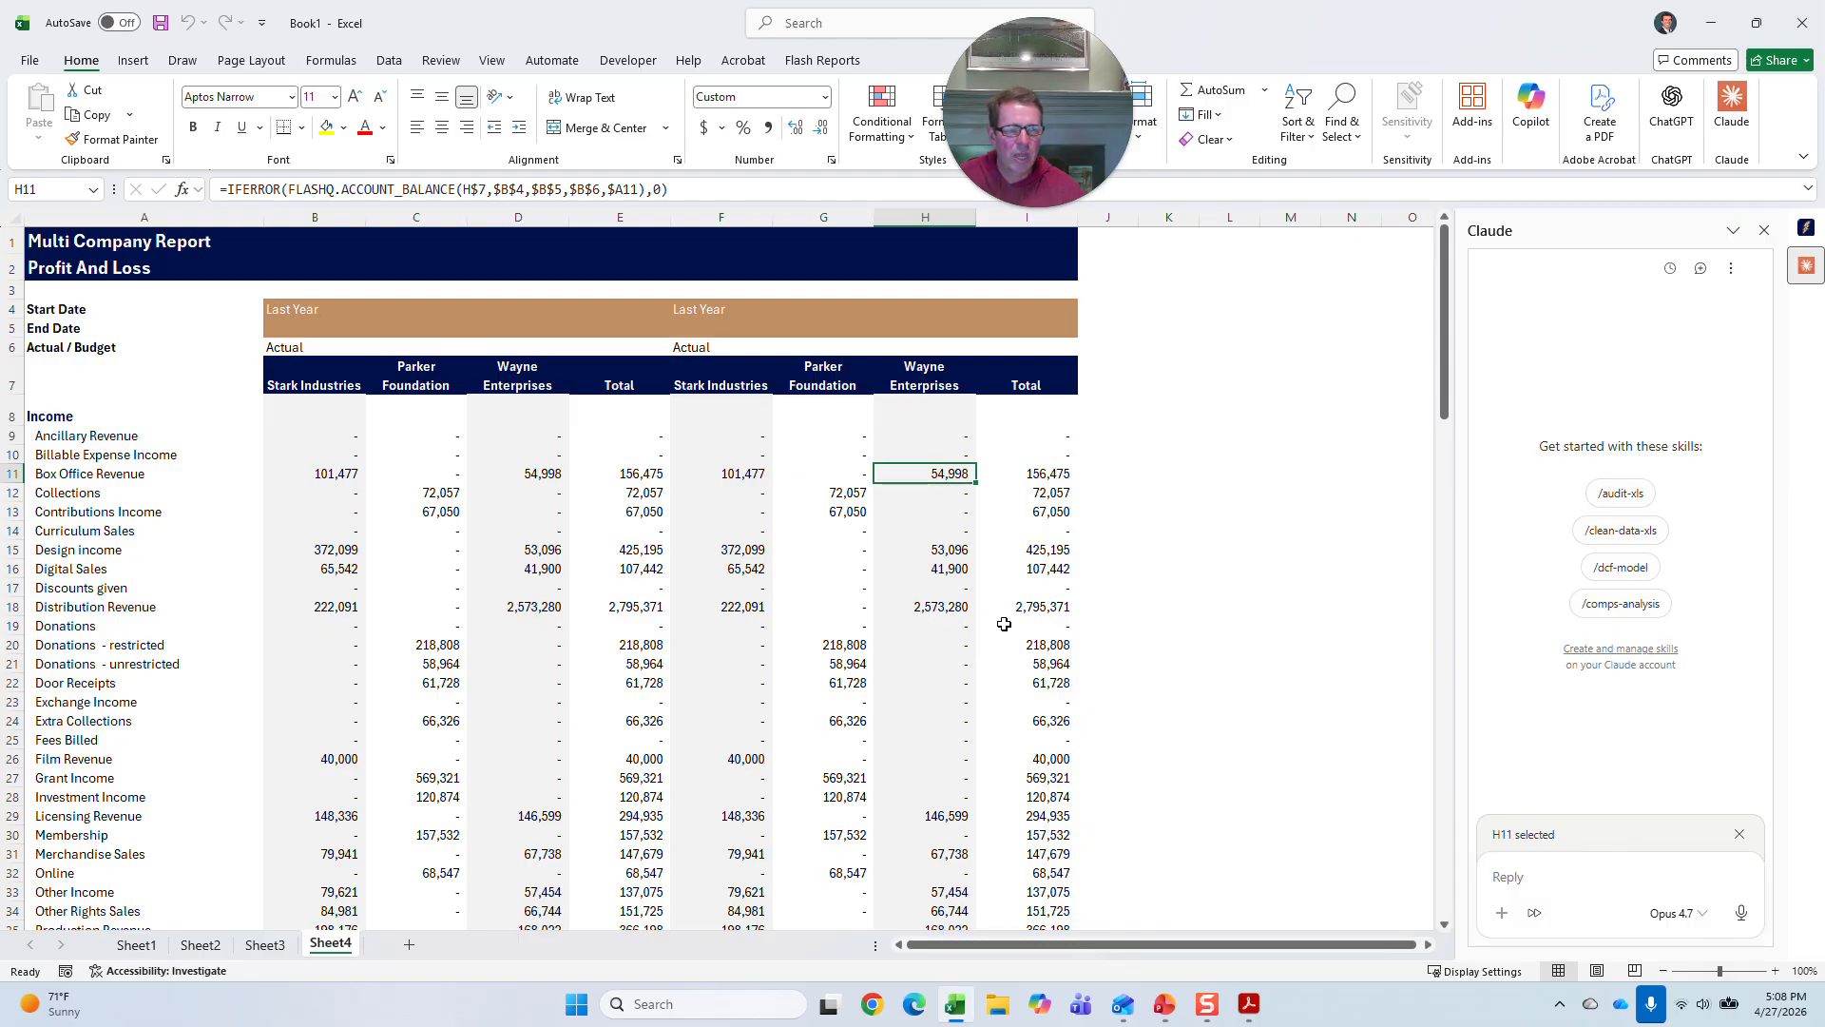
pyautogui.click(1520, 878)
pyautogui.write('can y')
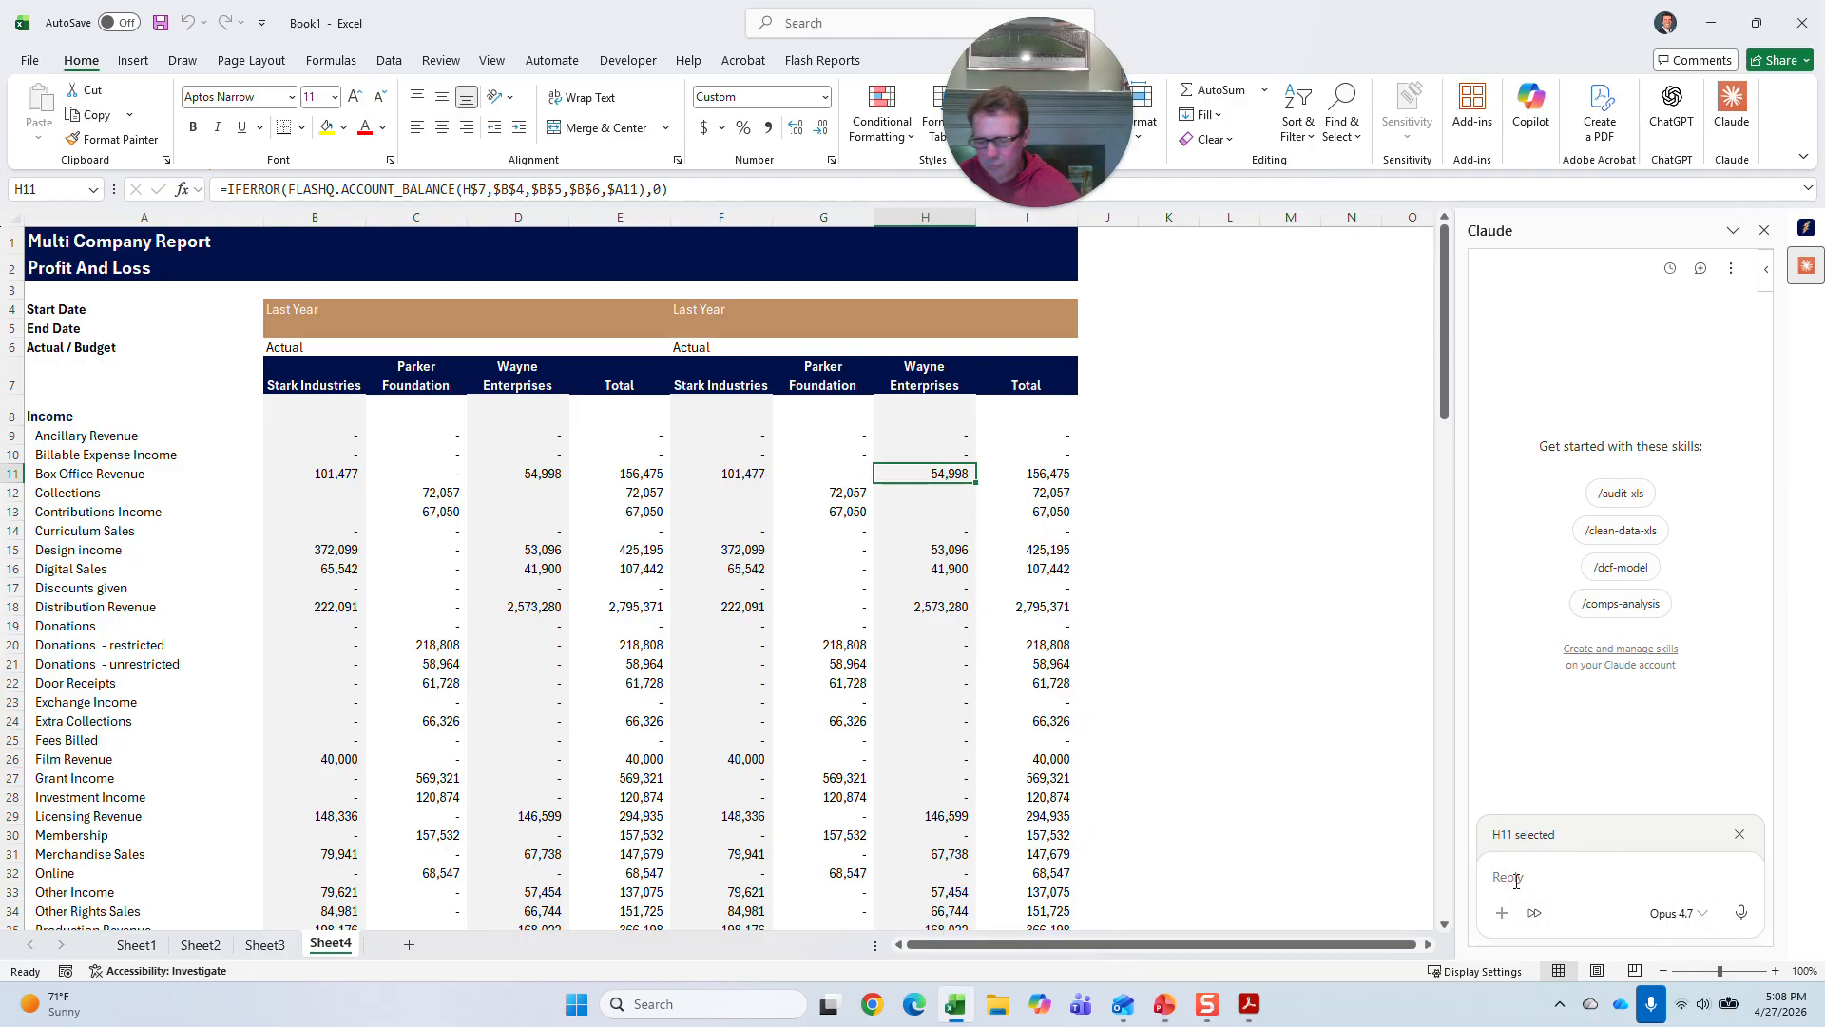
pyautogui.write('ou change all')
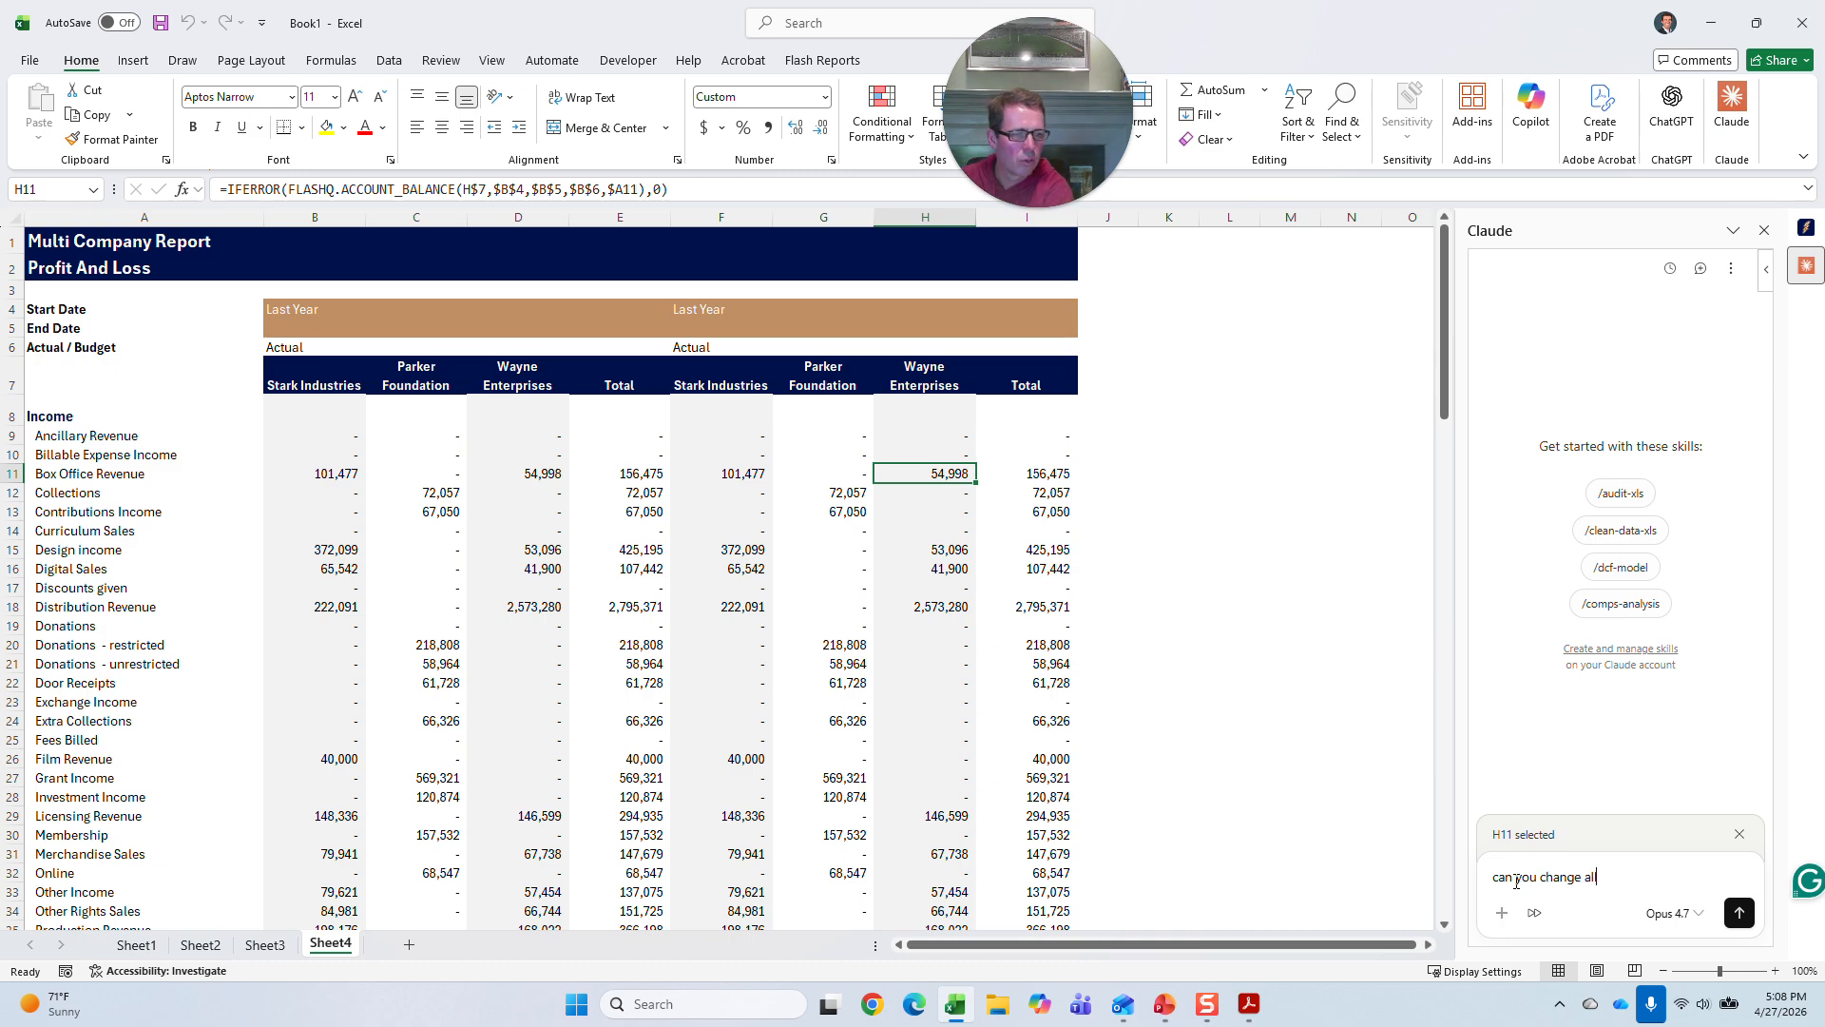
pyautogui.write(' the formulas in columns')
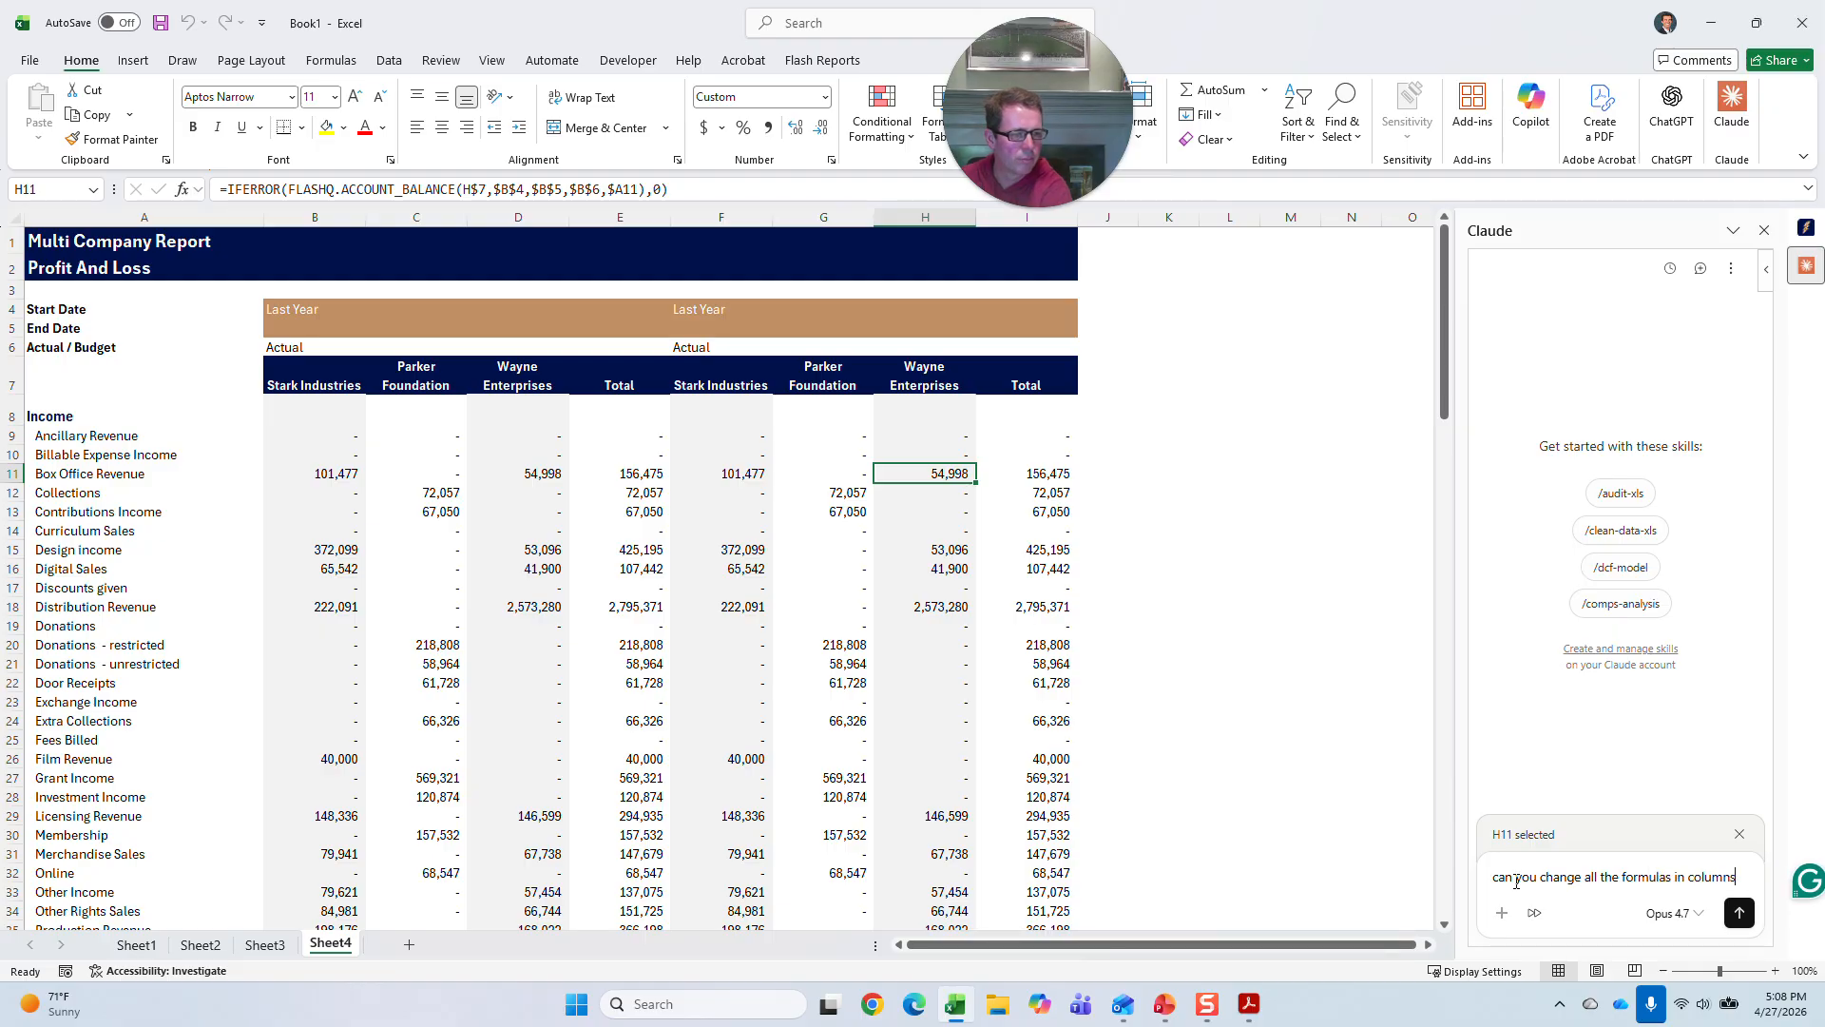
pyautogui.write(' F, G and H')
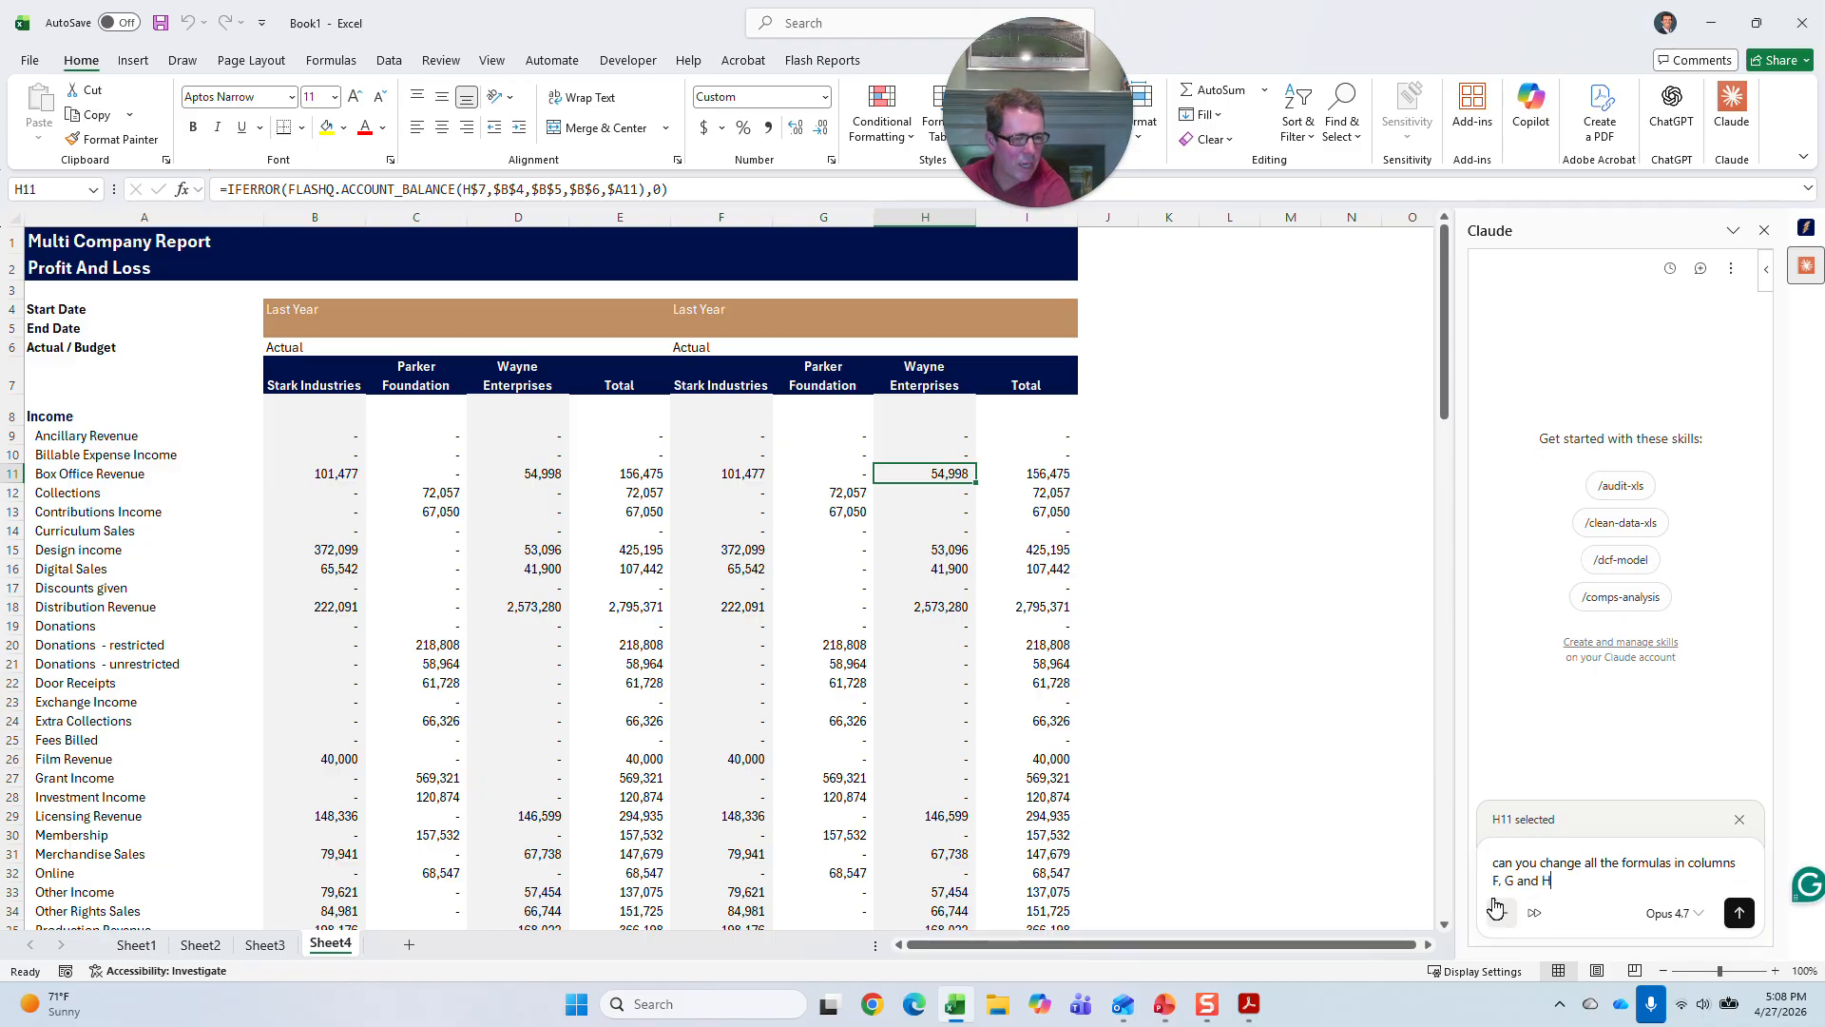
pyautogui.write(' that are pointing to B')
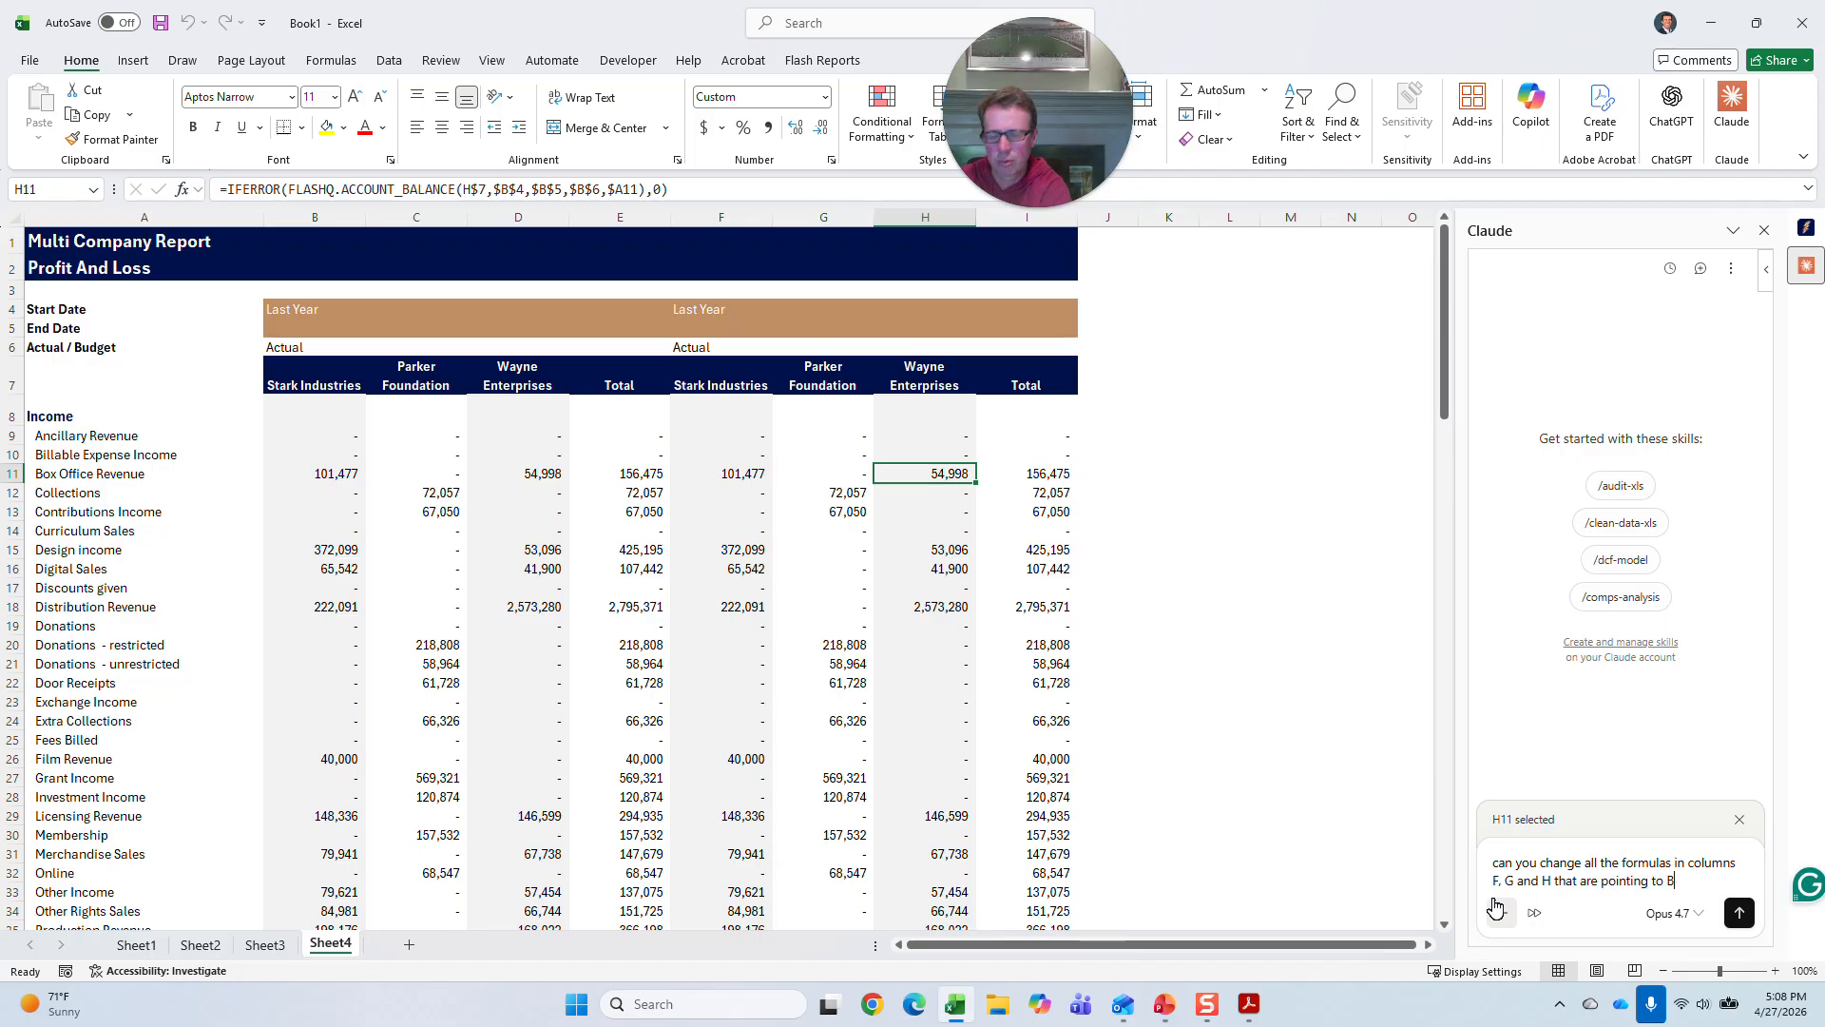
pyautogui.write('4 and B')
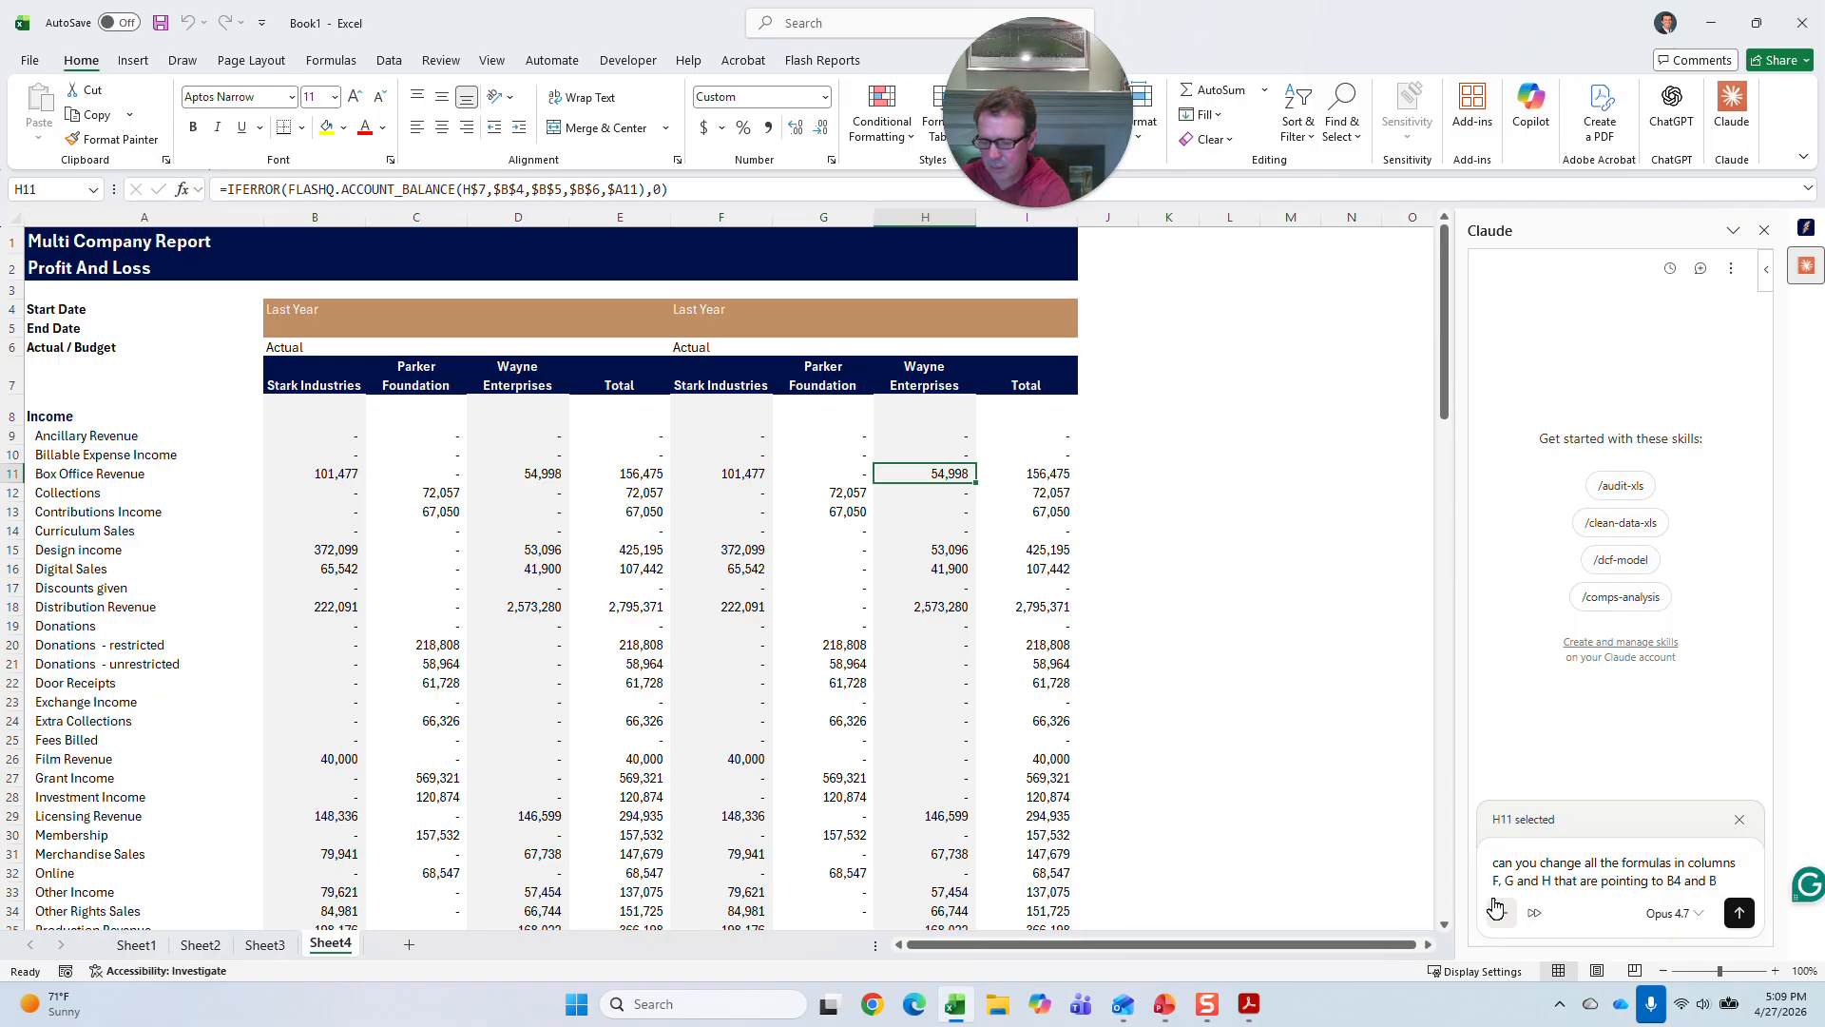
pyautogui.write('5 to poin')
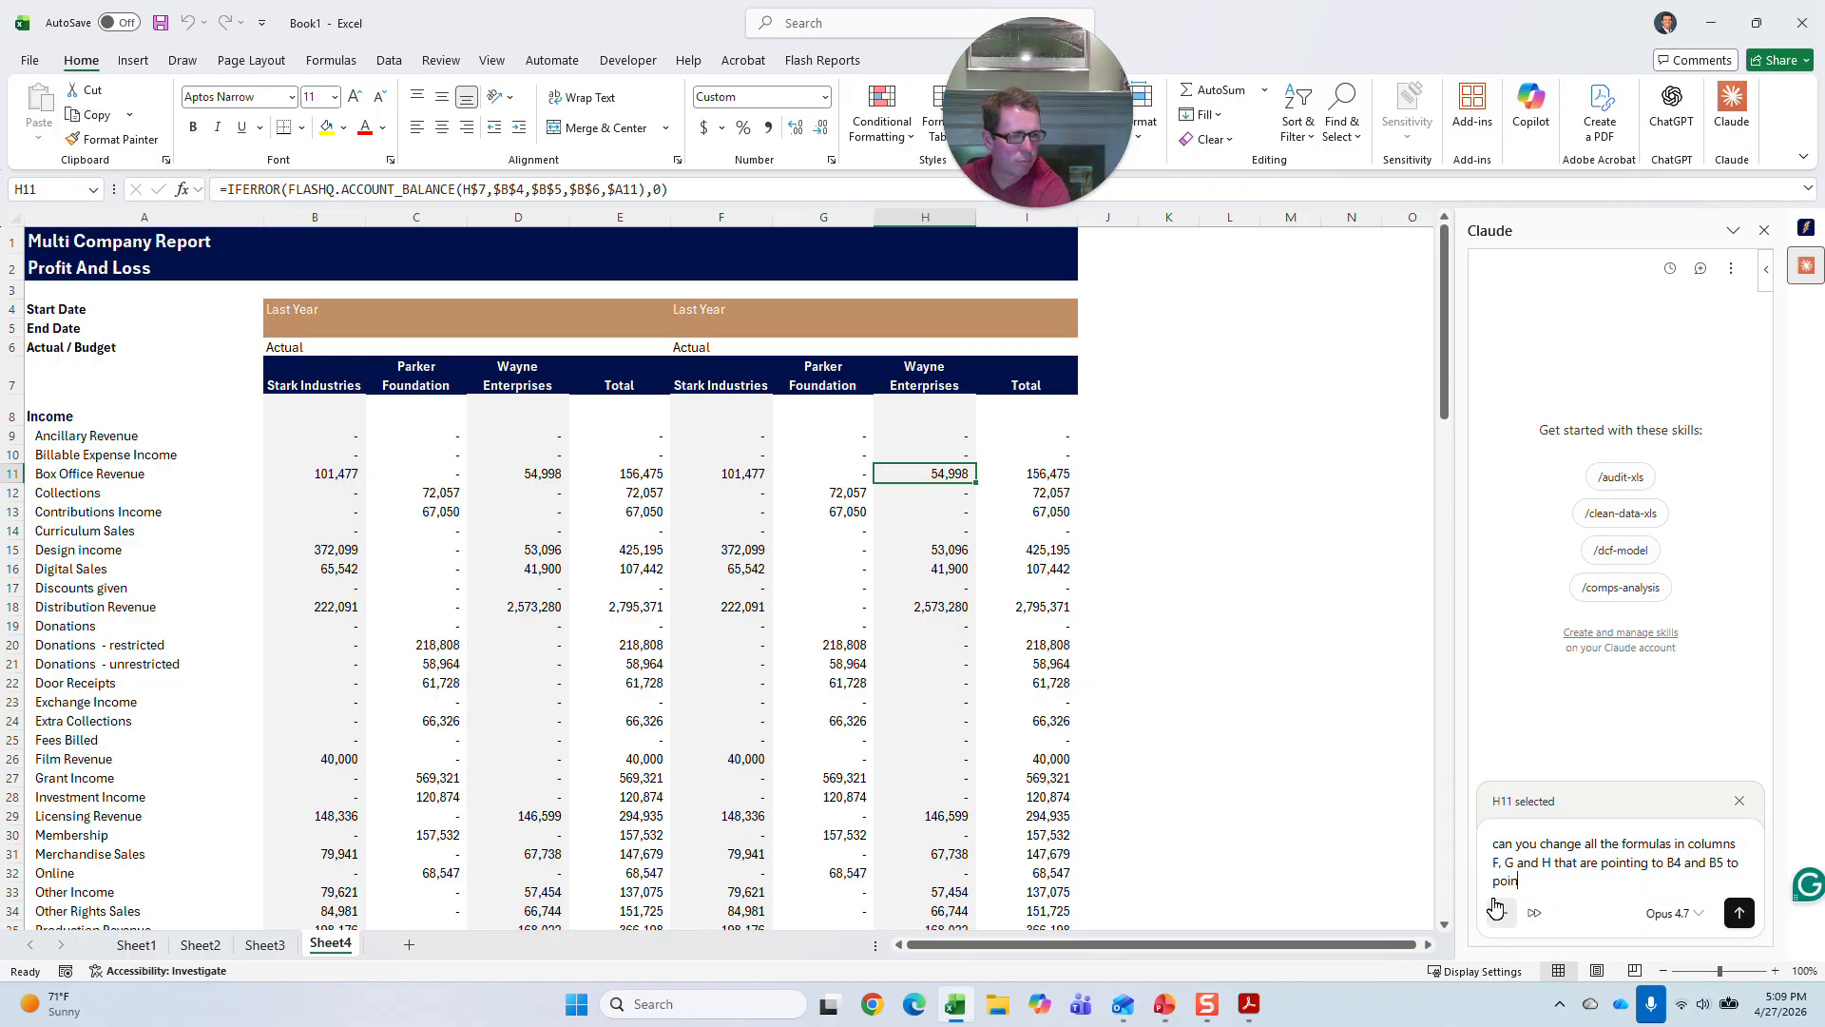
pyautogui.write('t to F4 and F5 respectively')
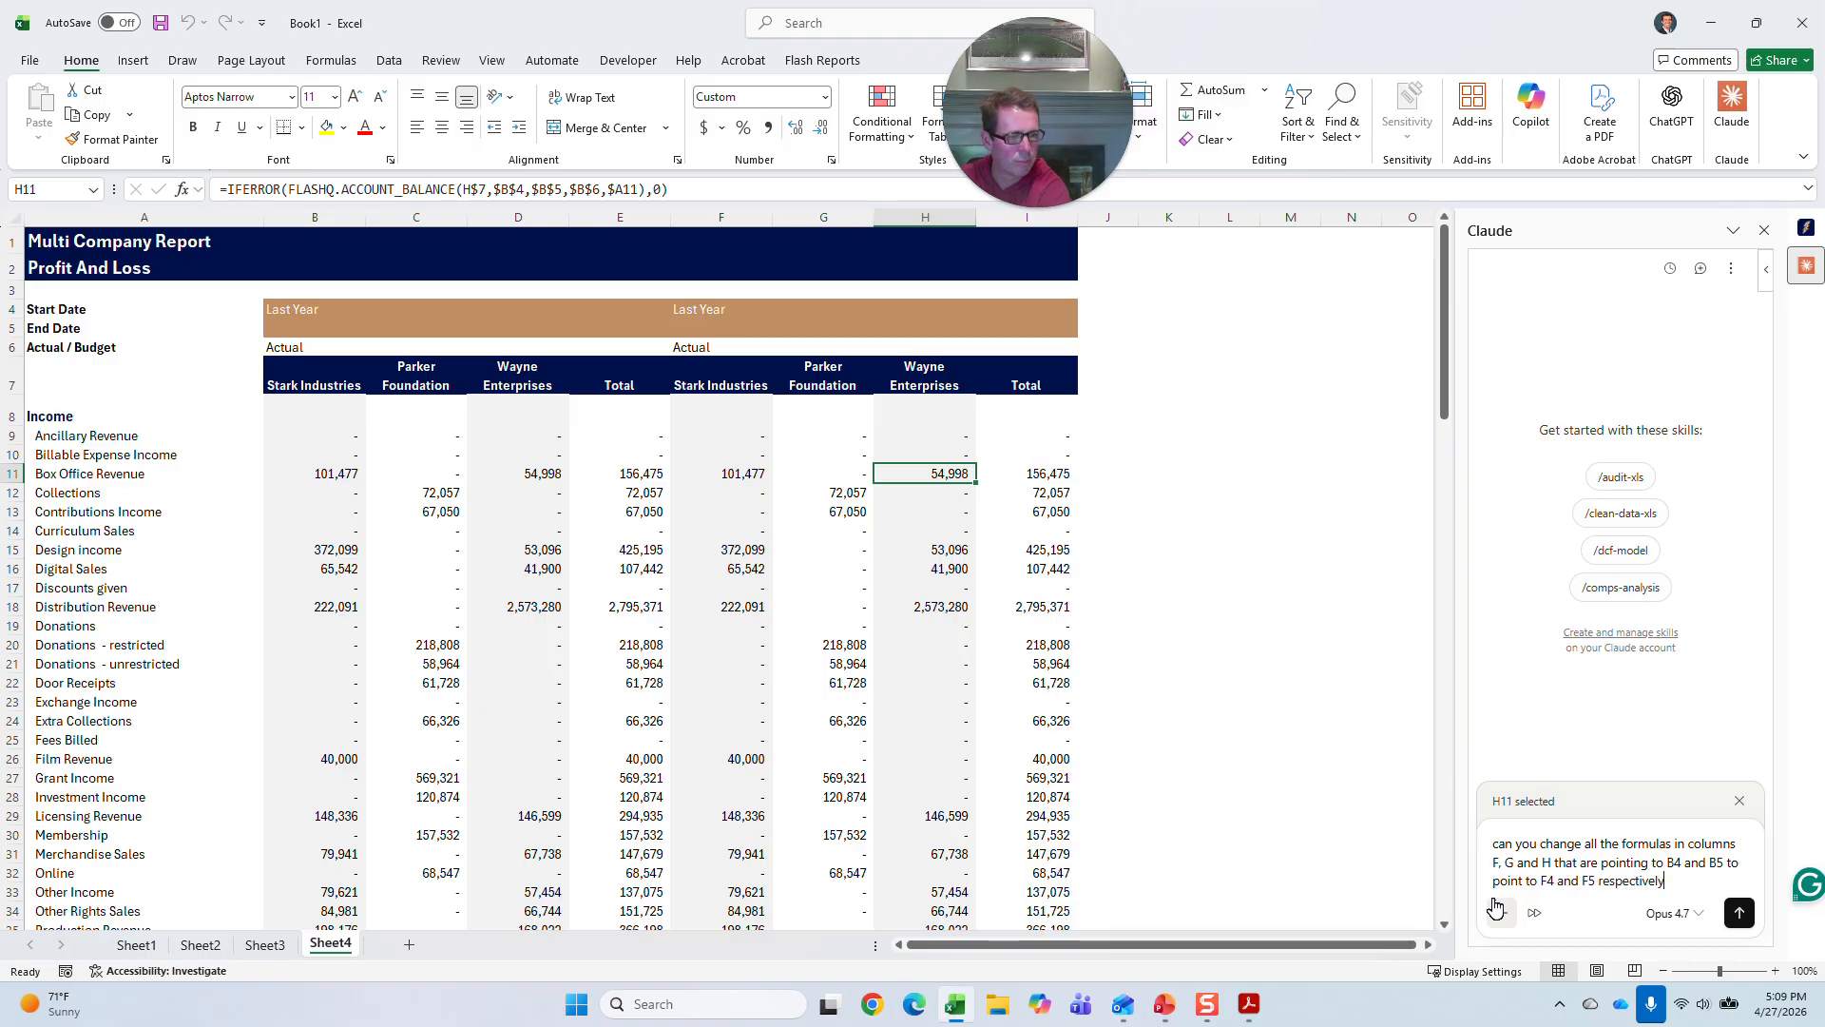
pyautogui.write('.')
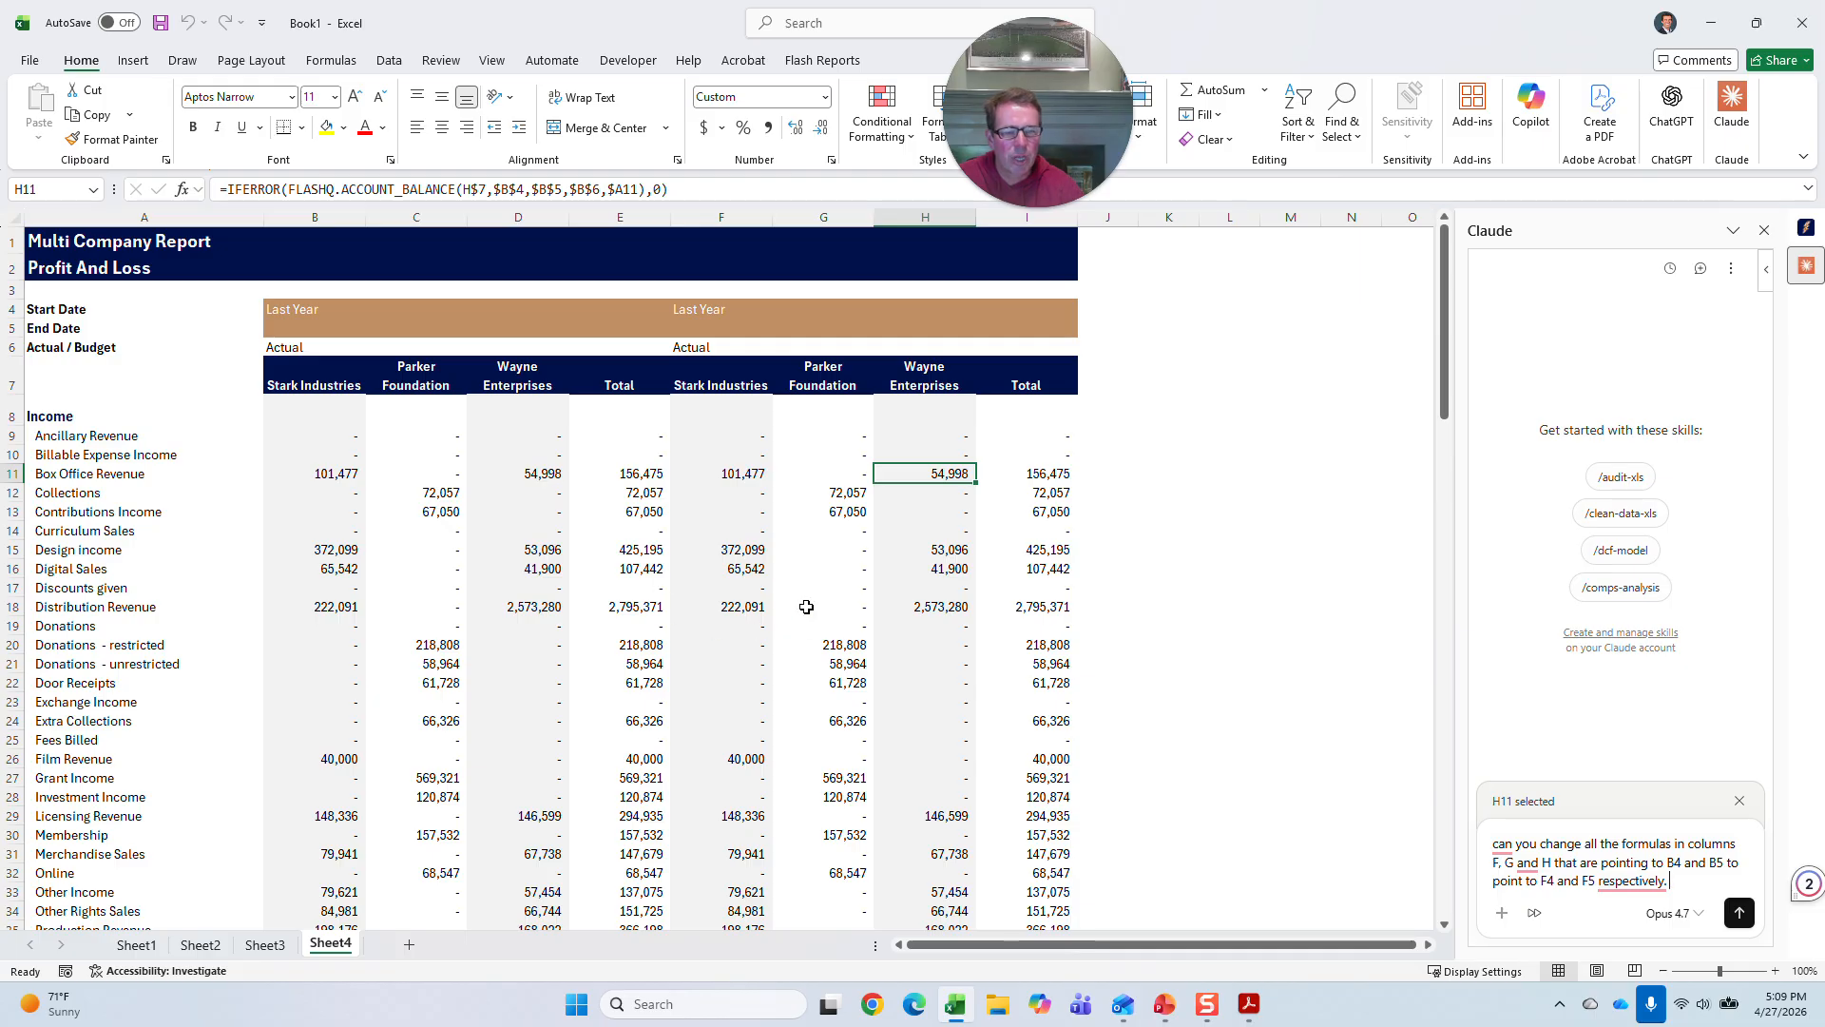
pyautogui.click(1739, 913)
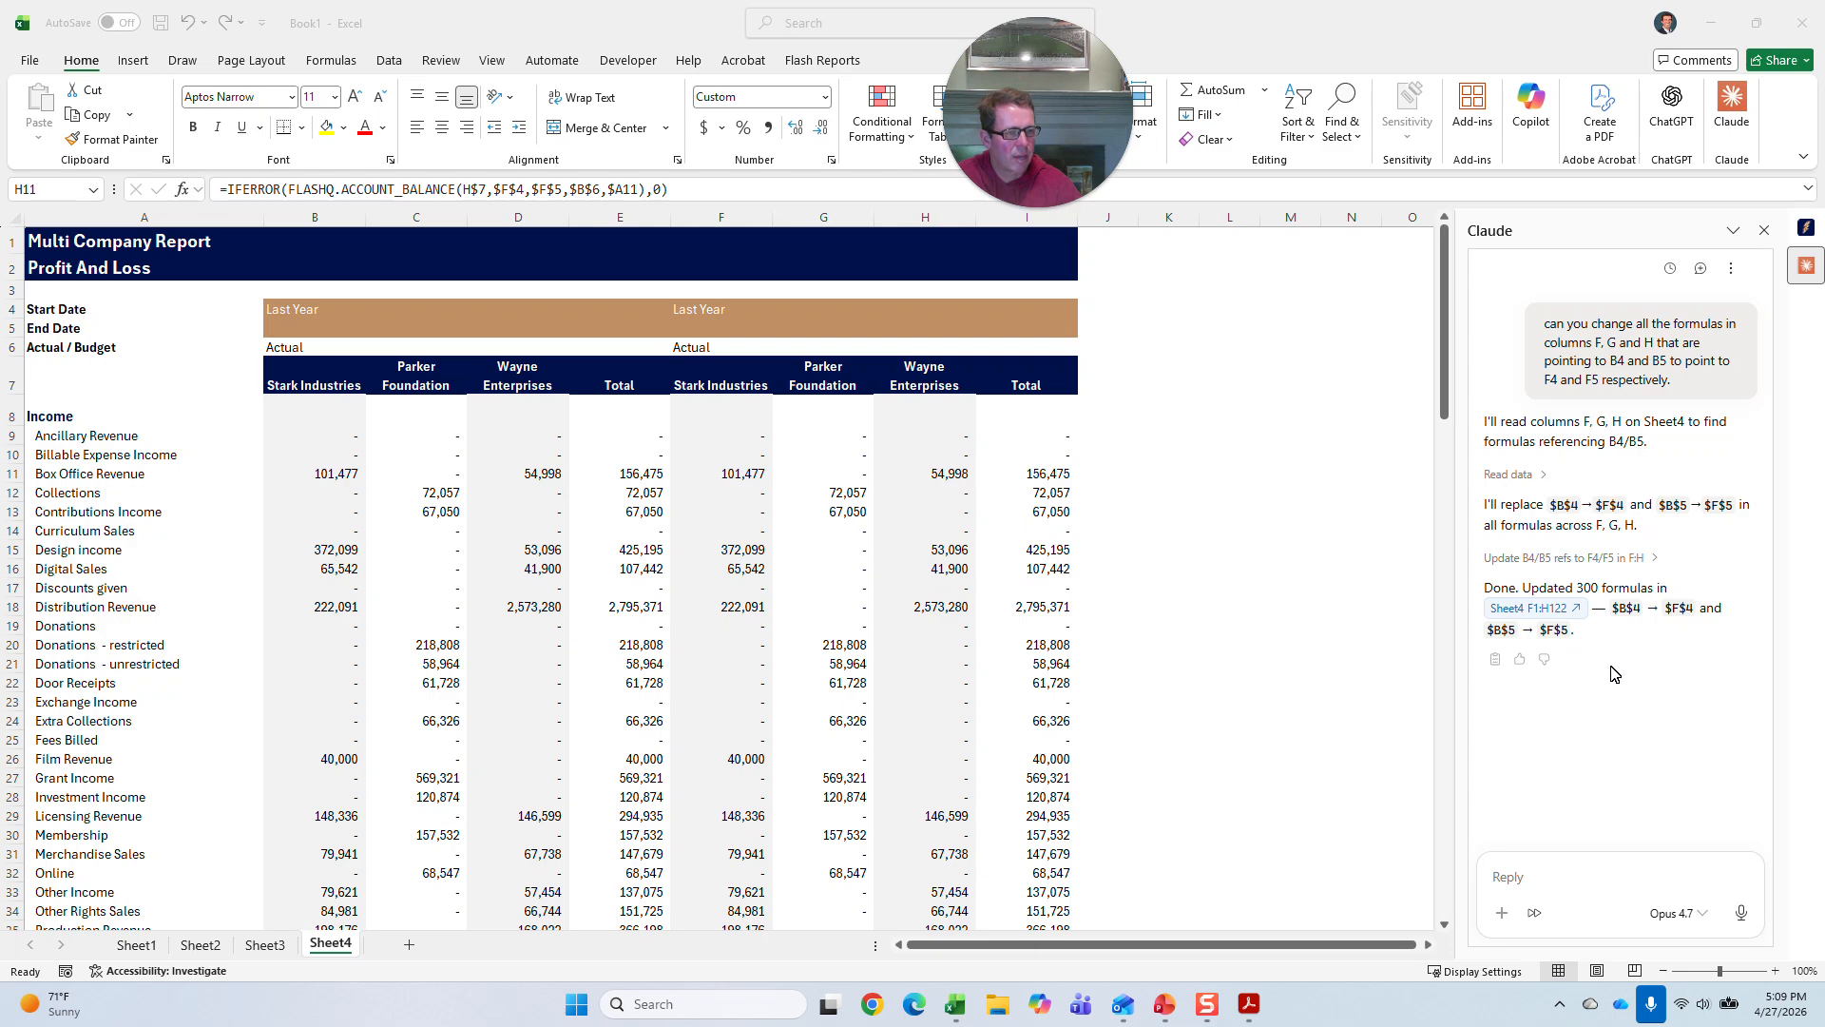
# - Check the date references in the Wayne Enterprises formulas in H29 and H15 of the copied section
pyautogui.scroll(-2, 1046, 666)
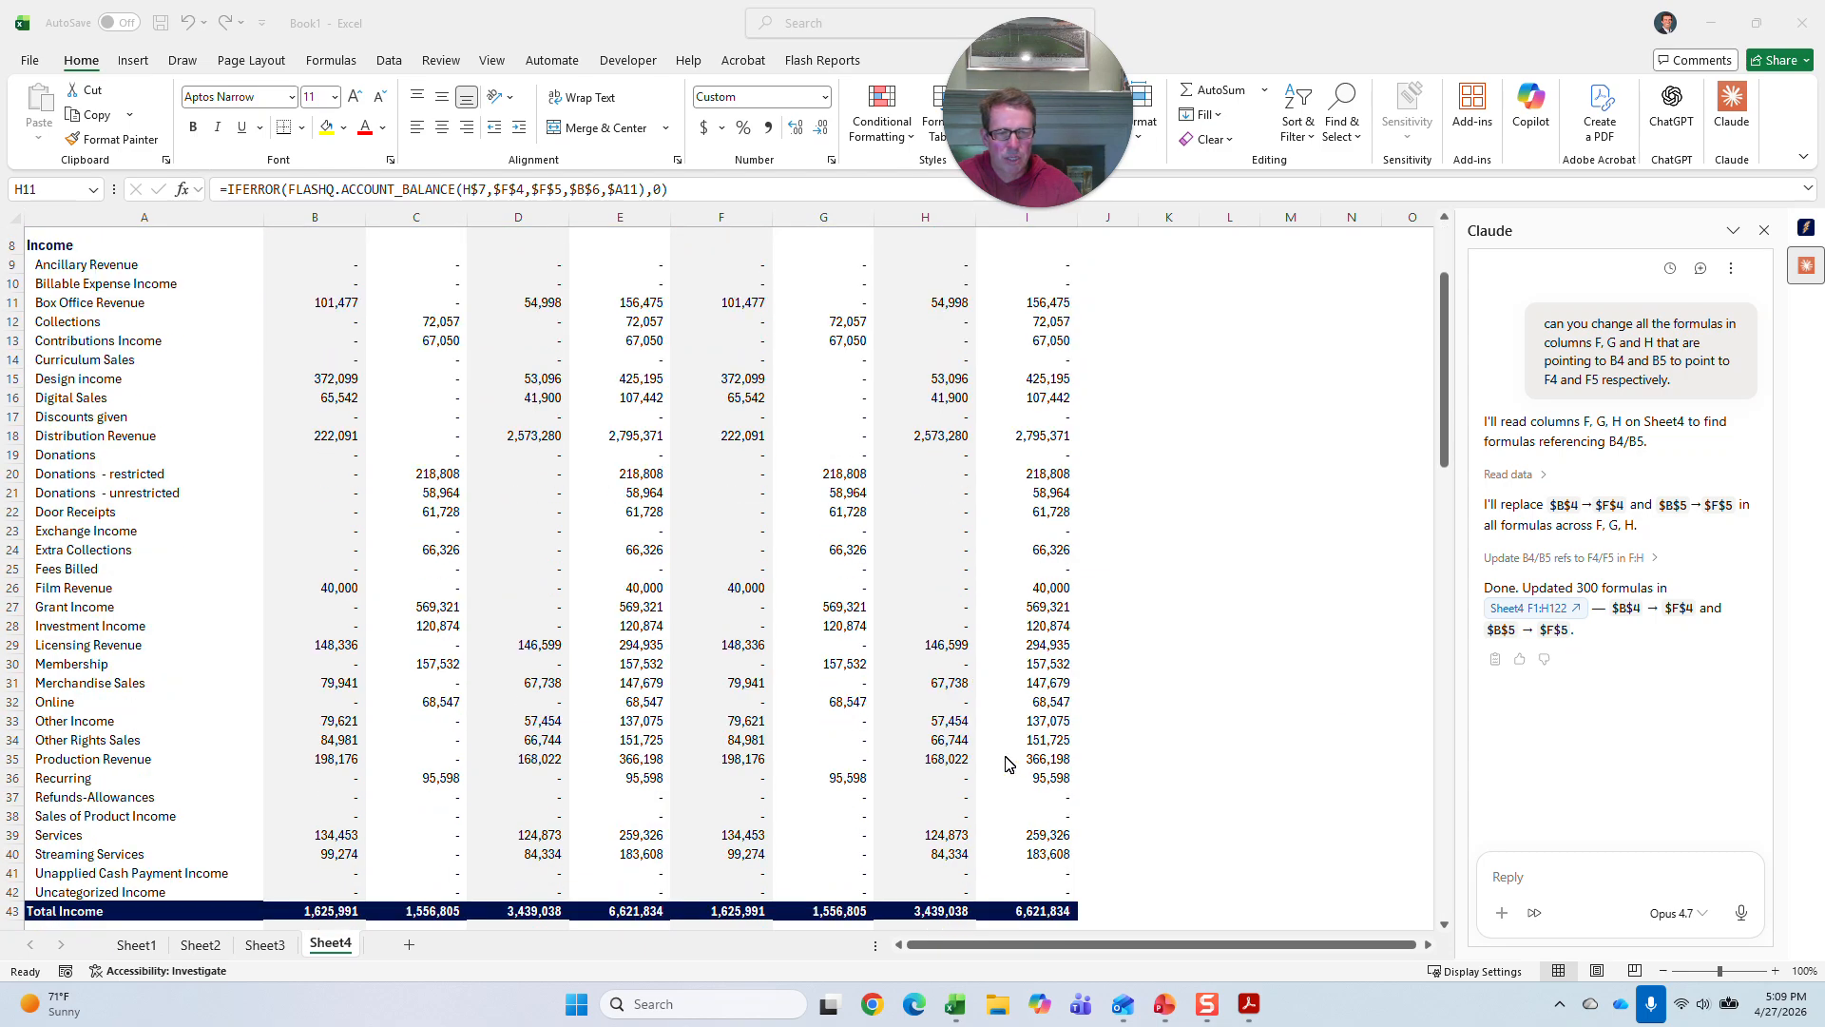
pyautogui.click(942, 646)
pyautogui.scroll(3, 1112, 609)
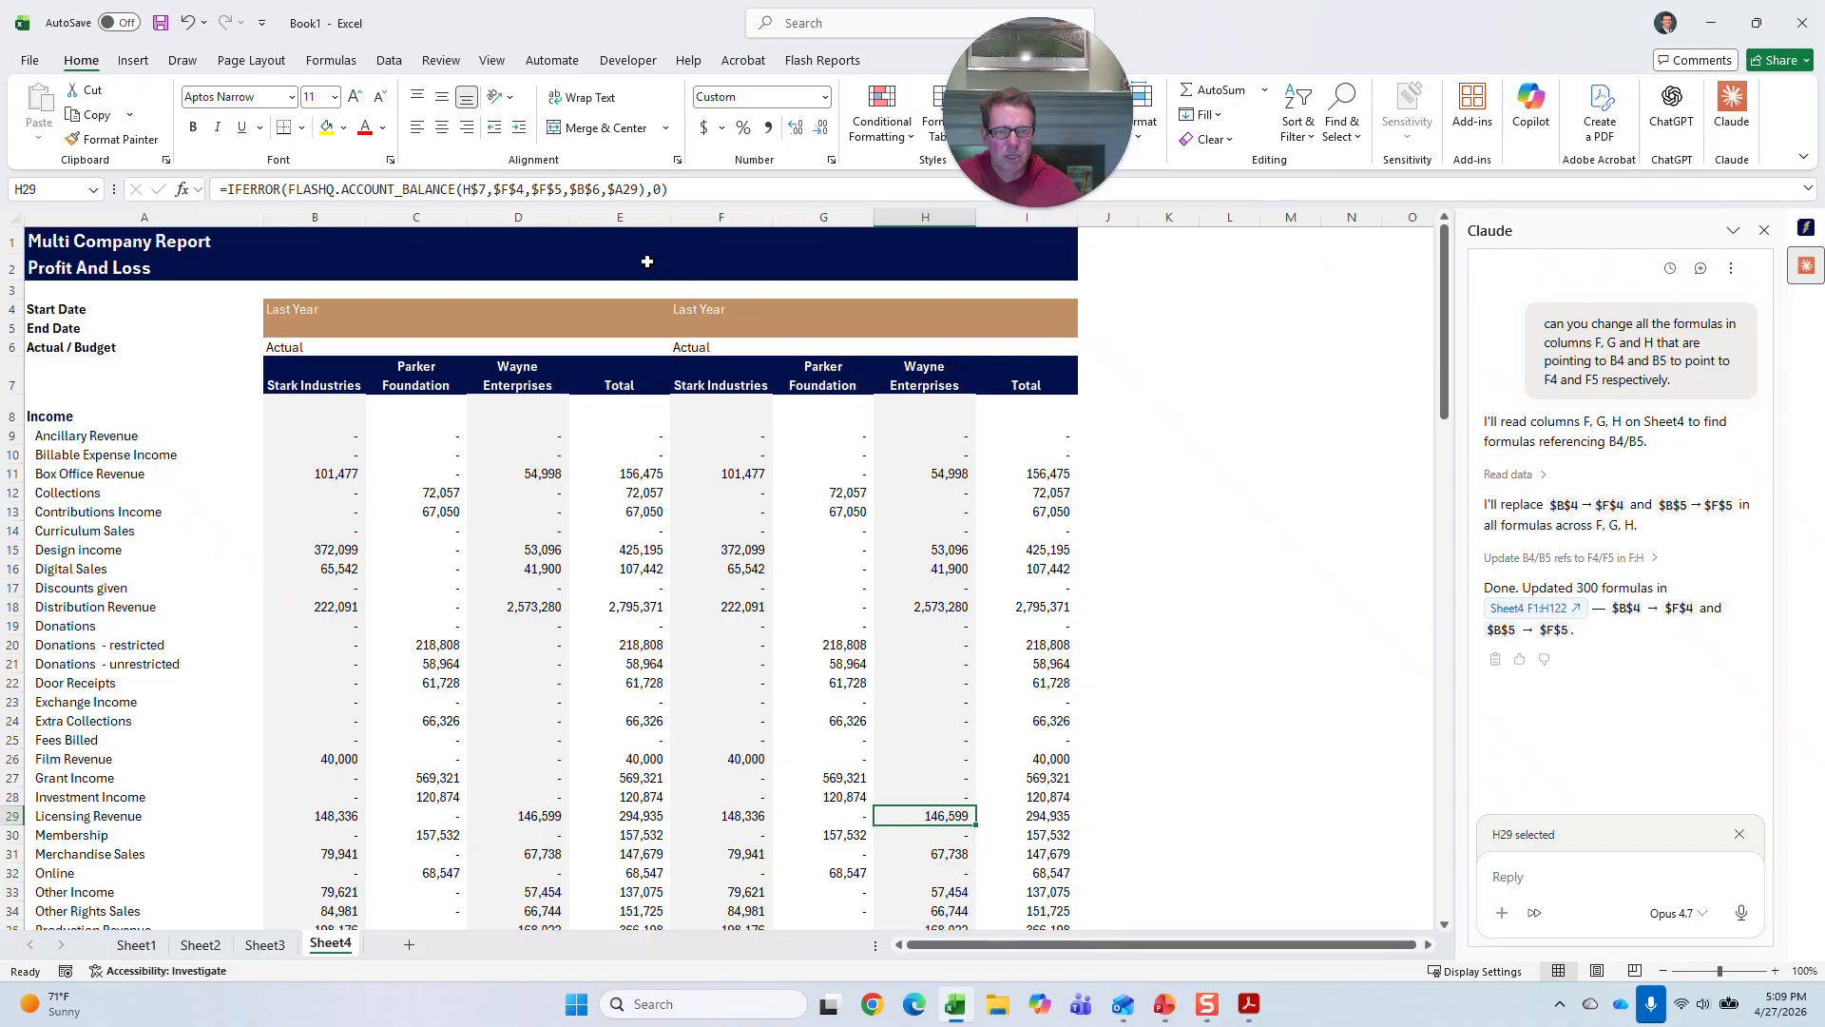
pyautogui.click(611, 190)
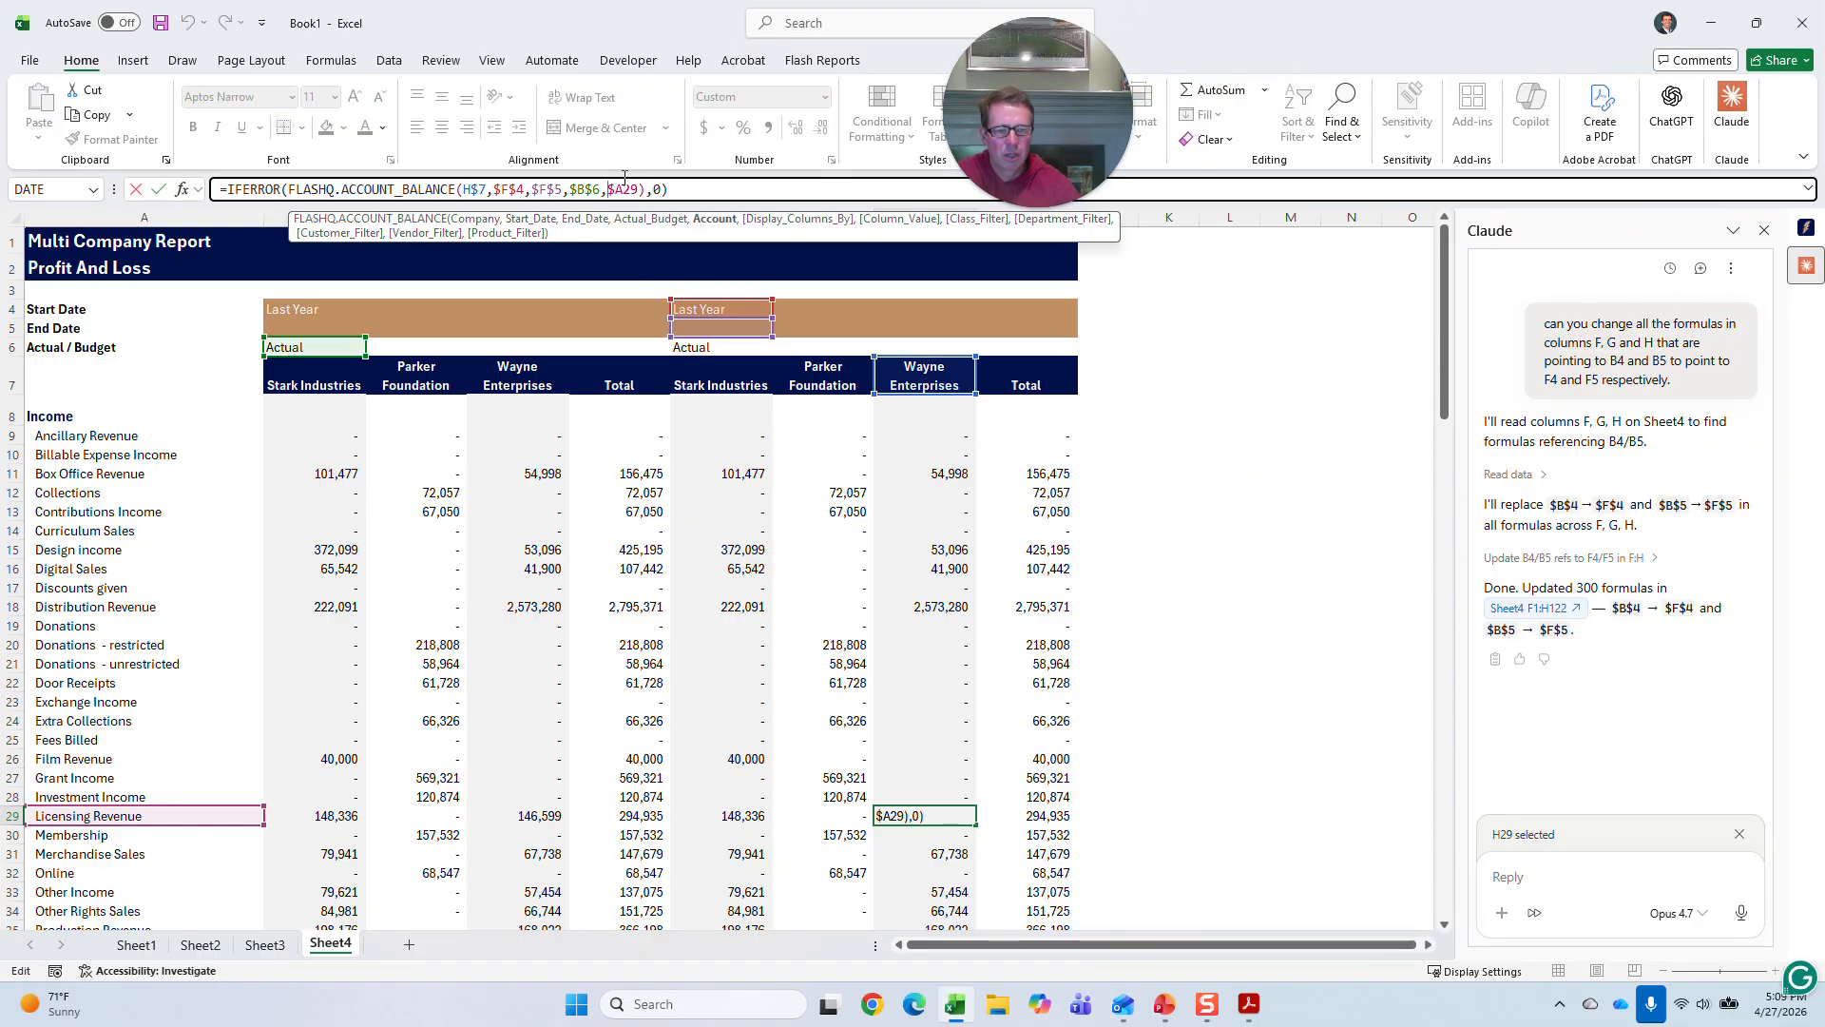
pyautogui.press('Return')
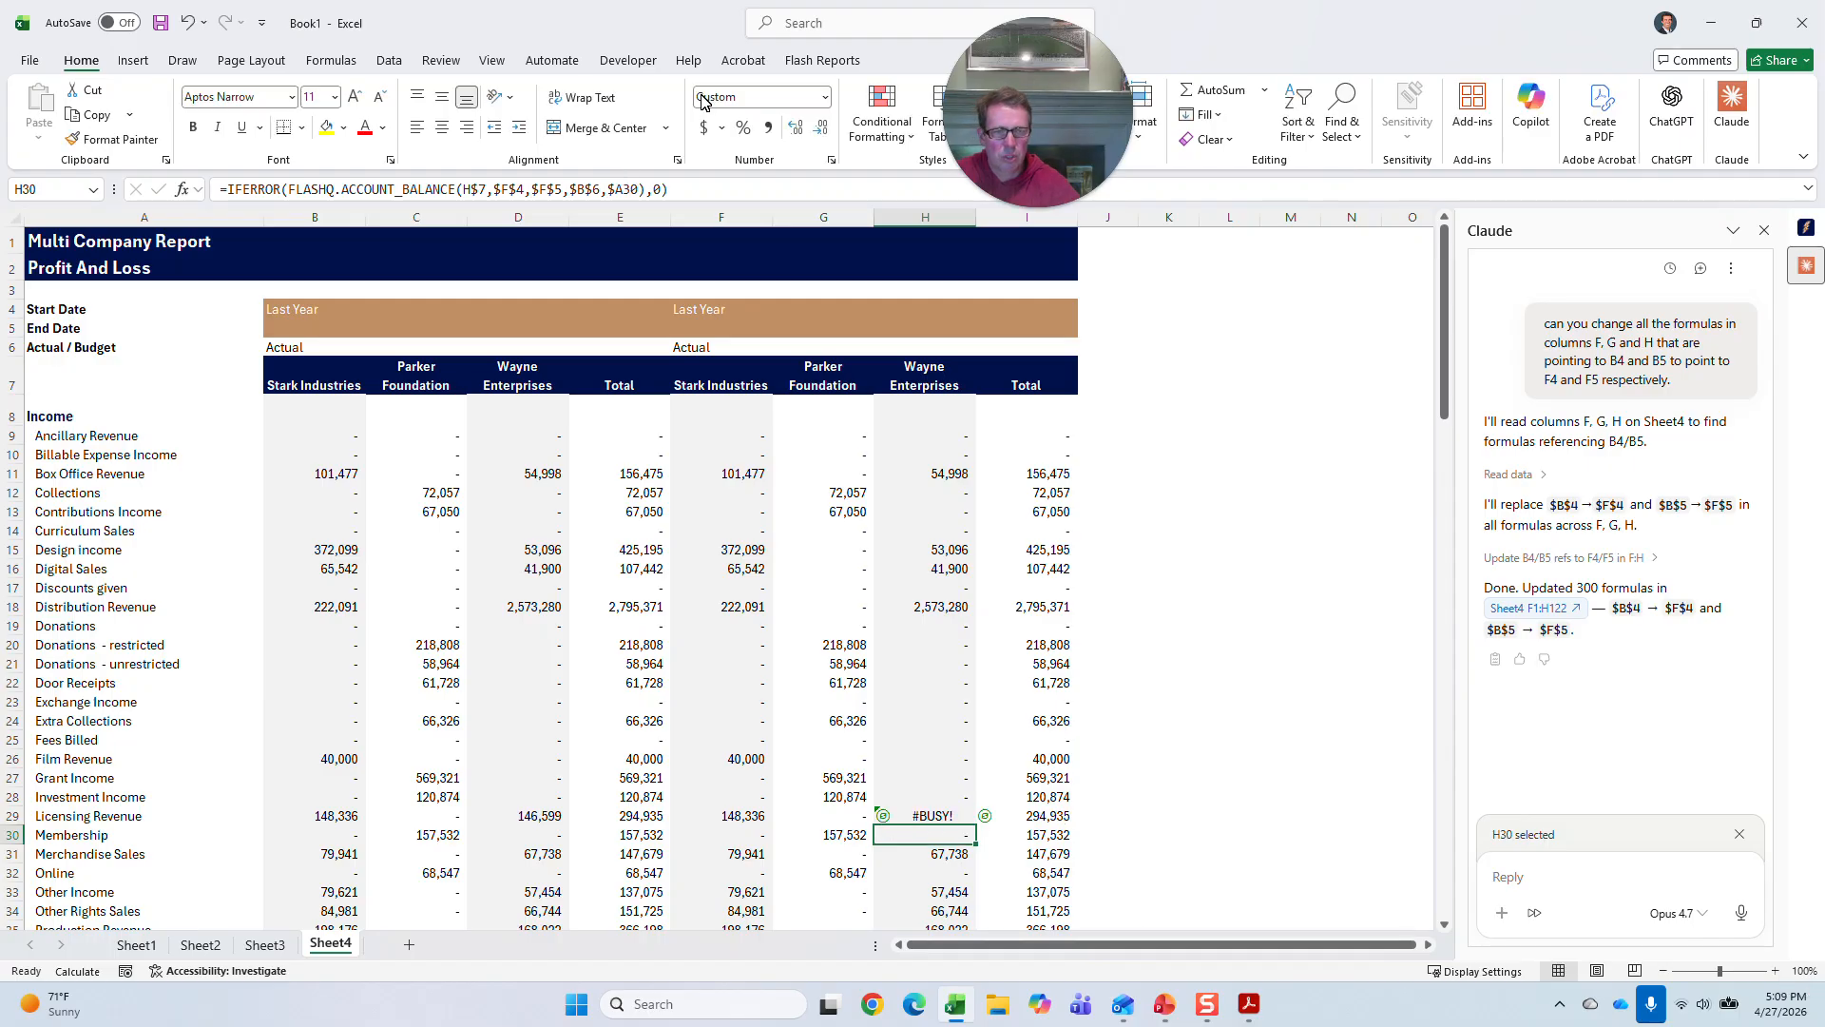
pyautogui.click(922, 549)
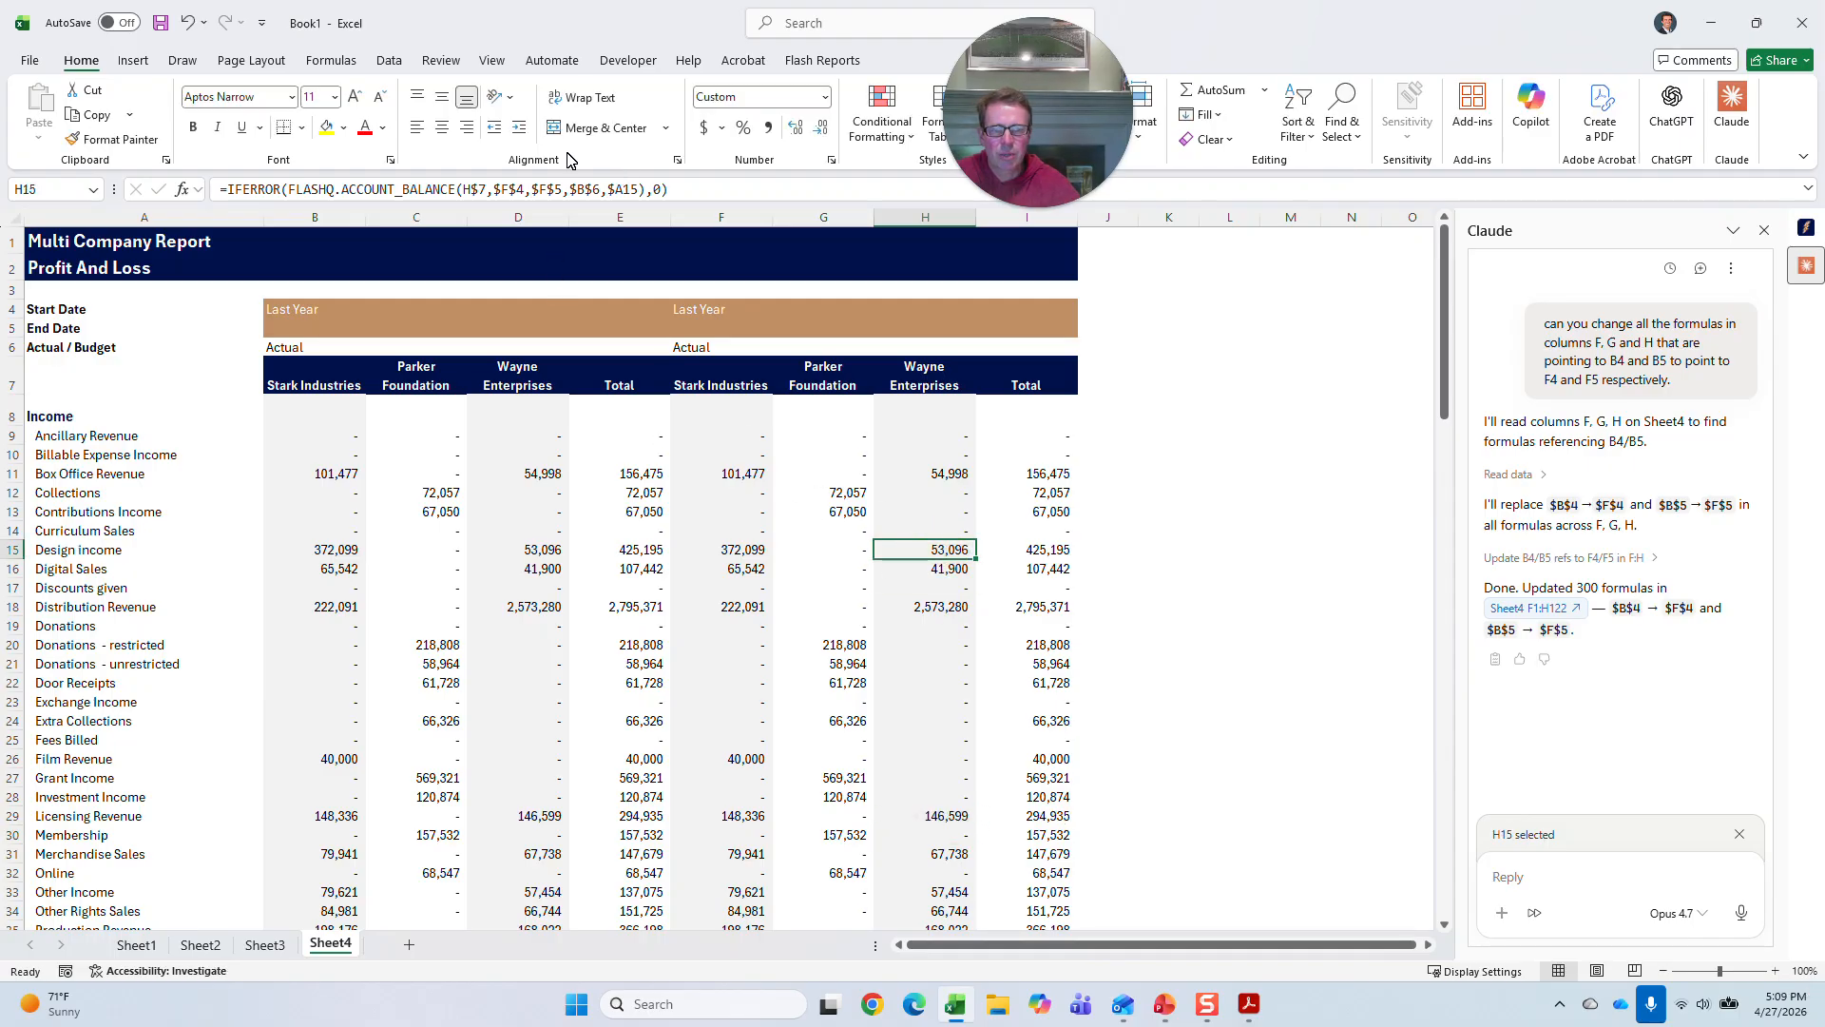
pyautogui.click(572, 190)
pyautogui.press('Return')
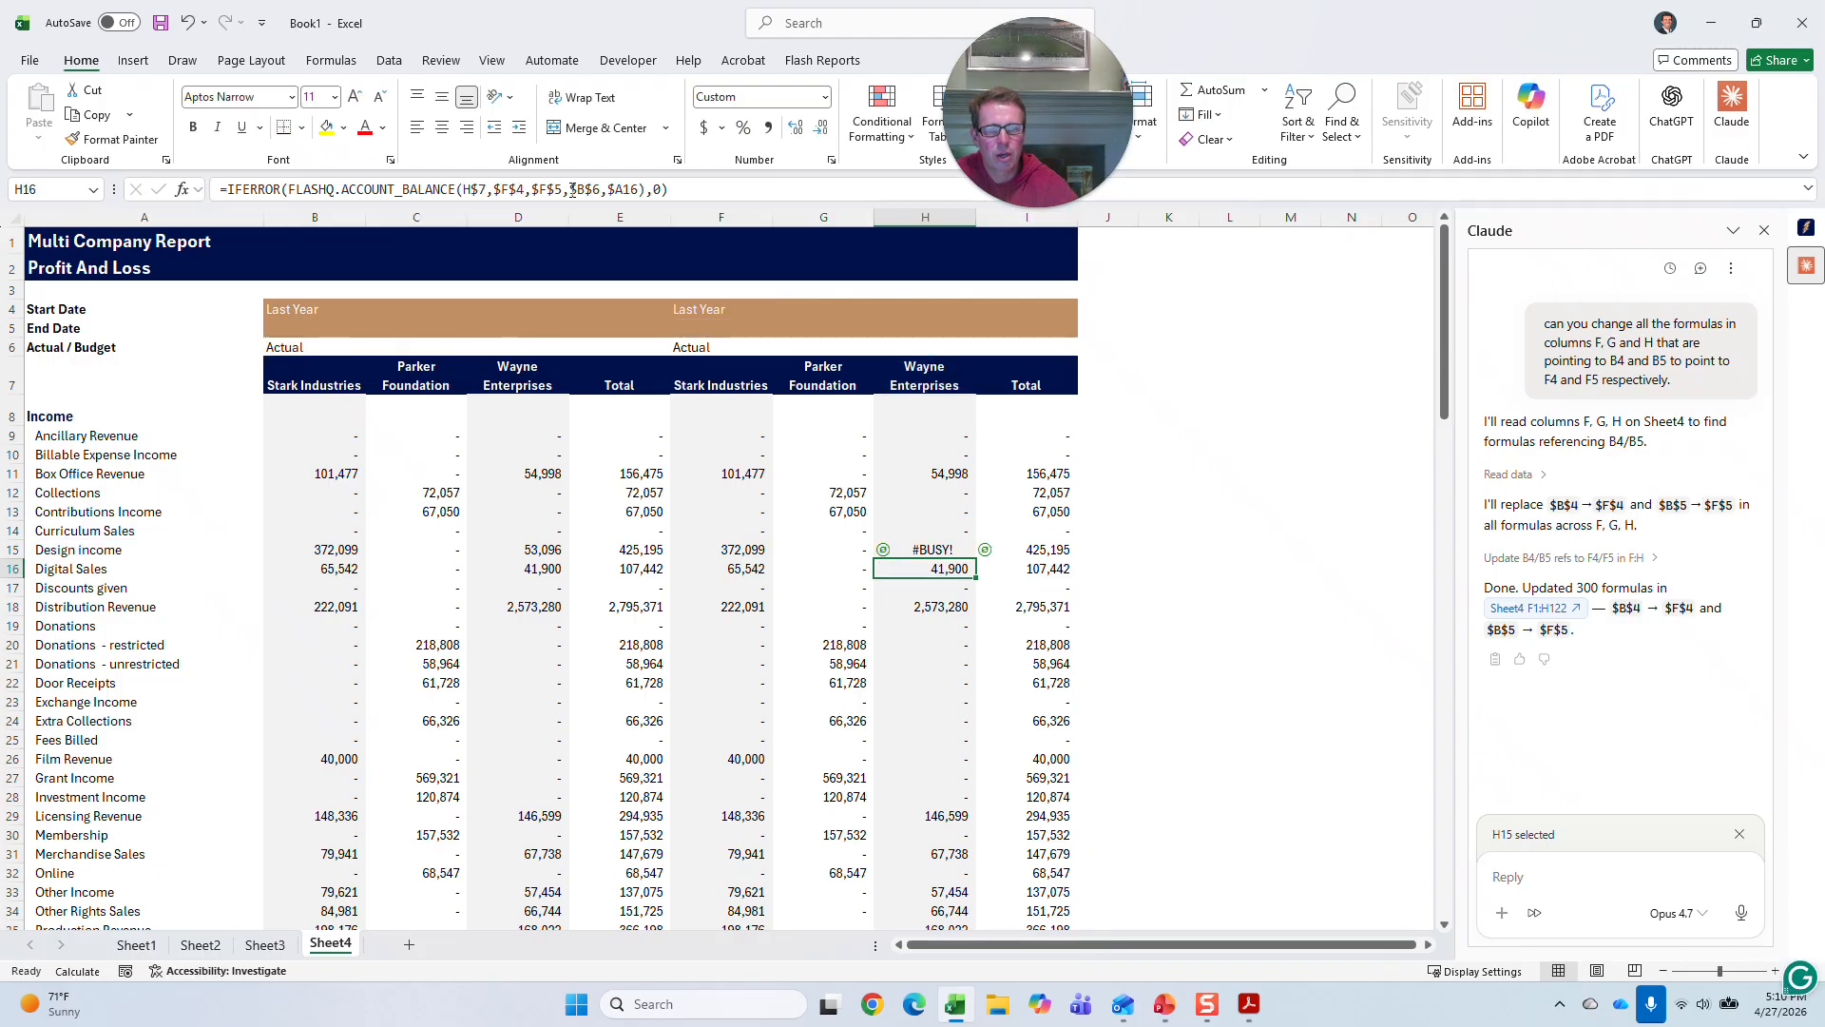
# - Set the copied section's start date in F4 to This Quarter
pyautogui.click(700, 309)
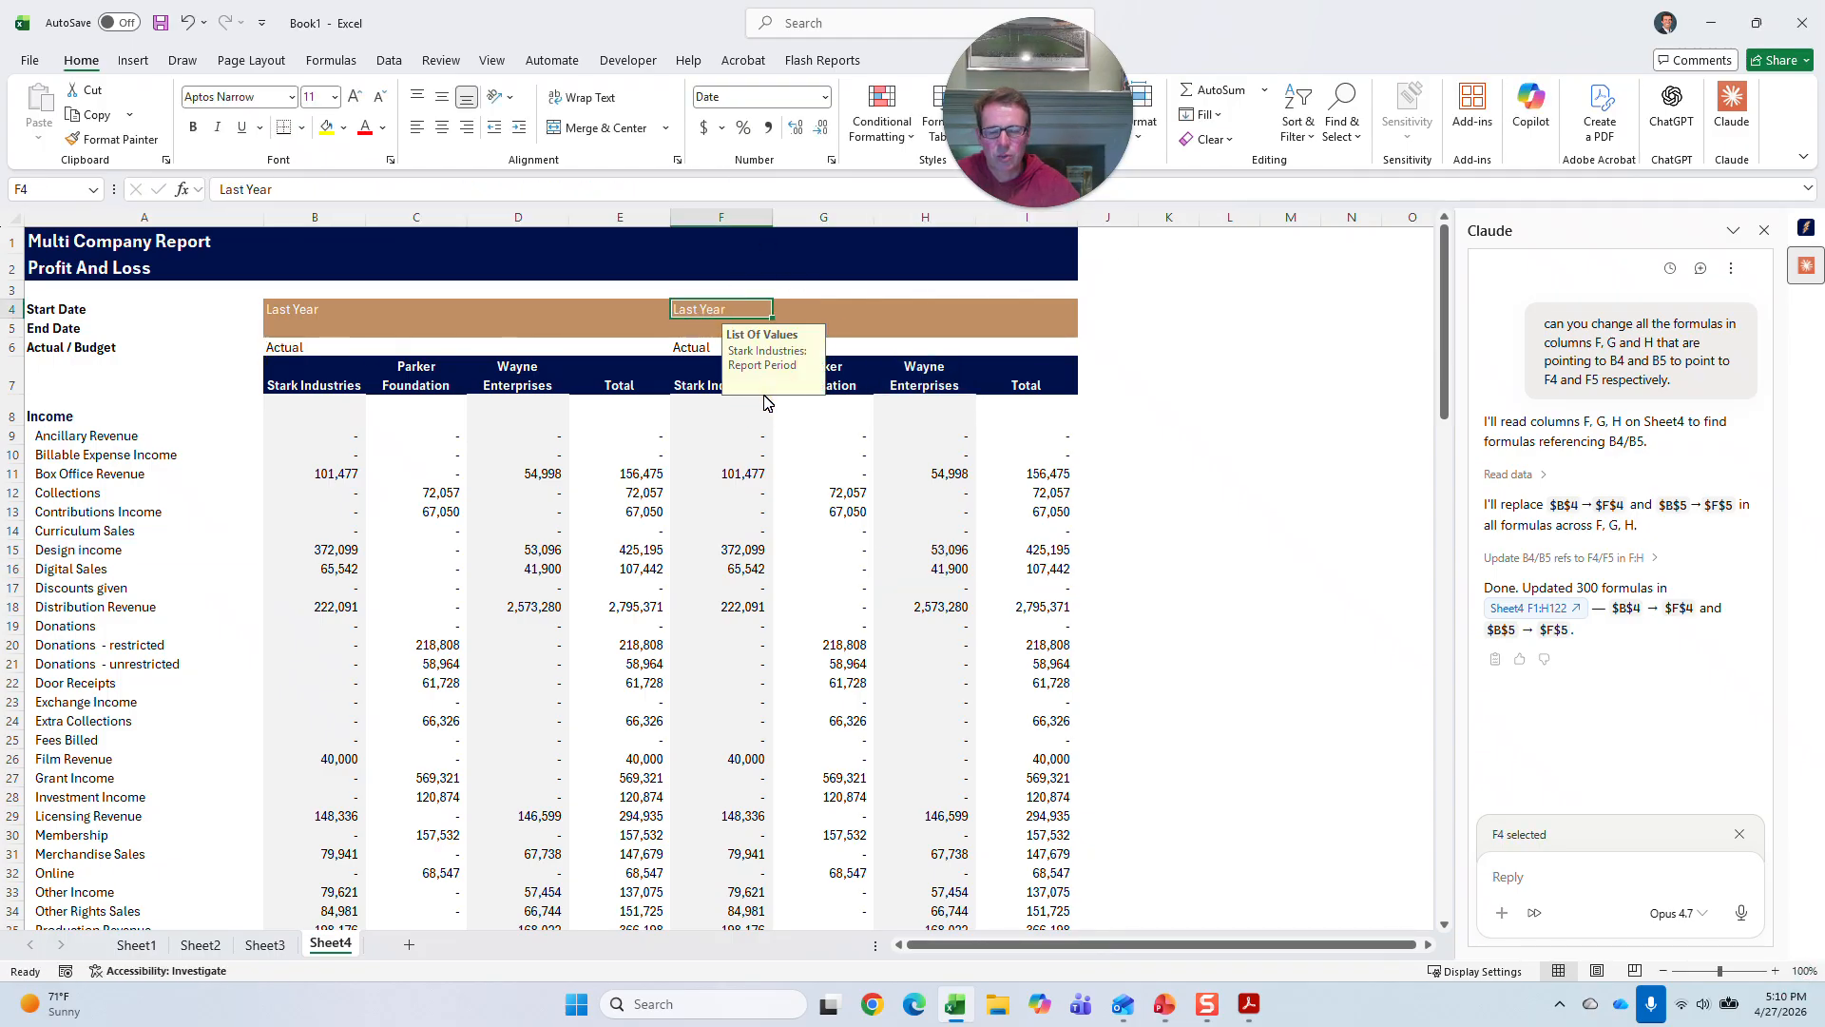
pyautogui.write('Thia')
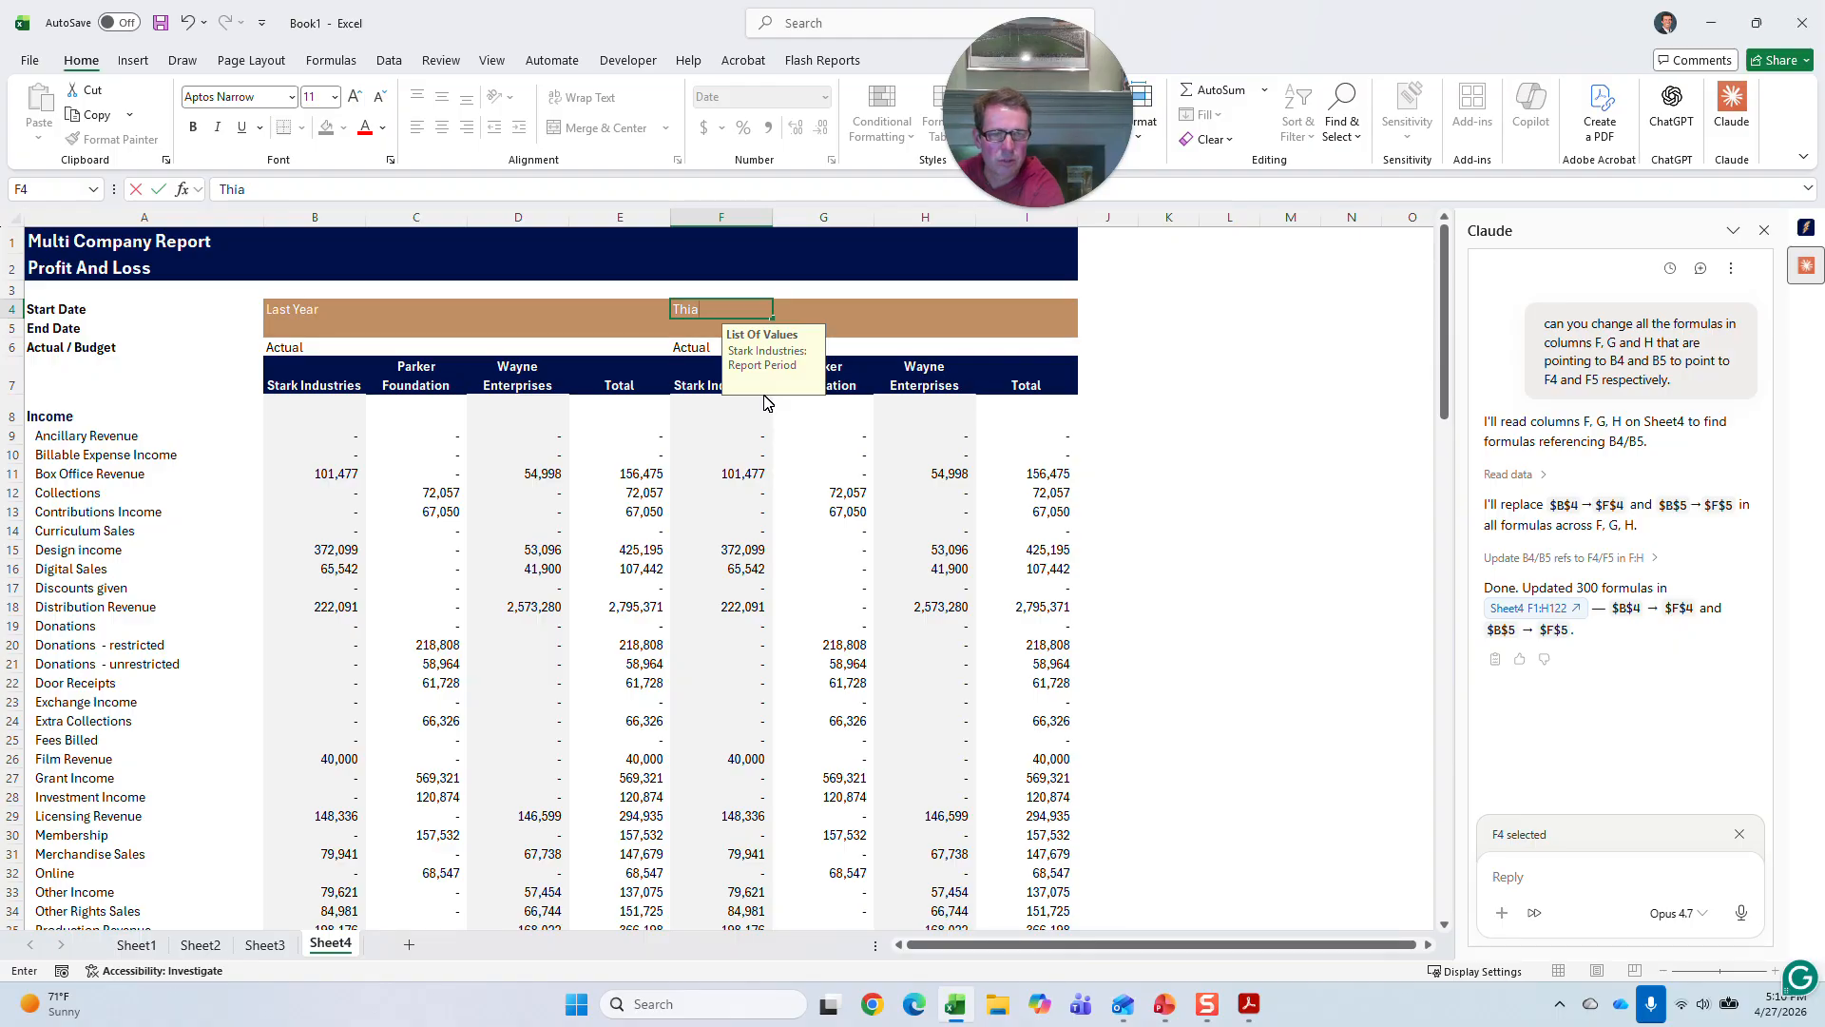
pyautogui.press('BackSpace')
pyautogui.write('s Quarter')
pyautogui.press('Return')
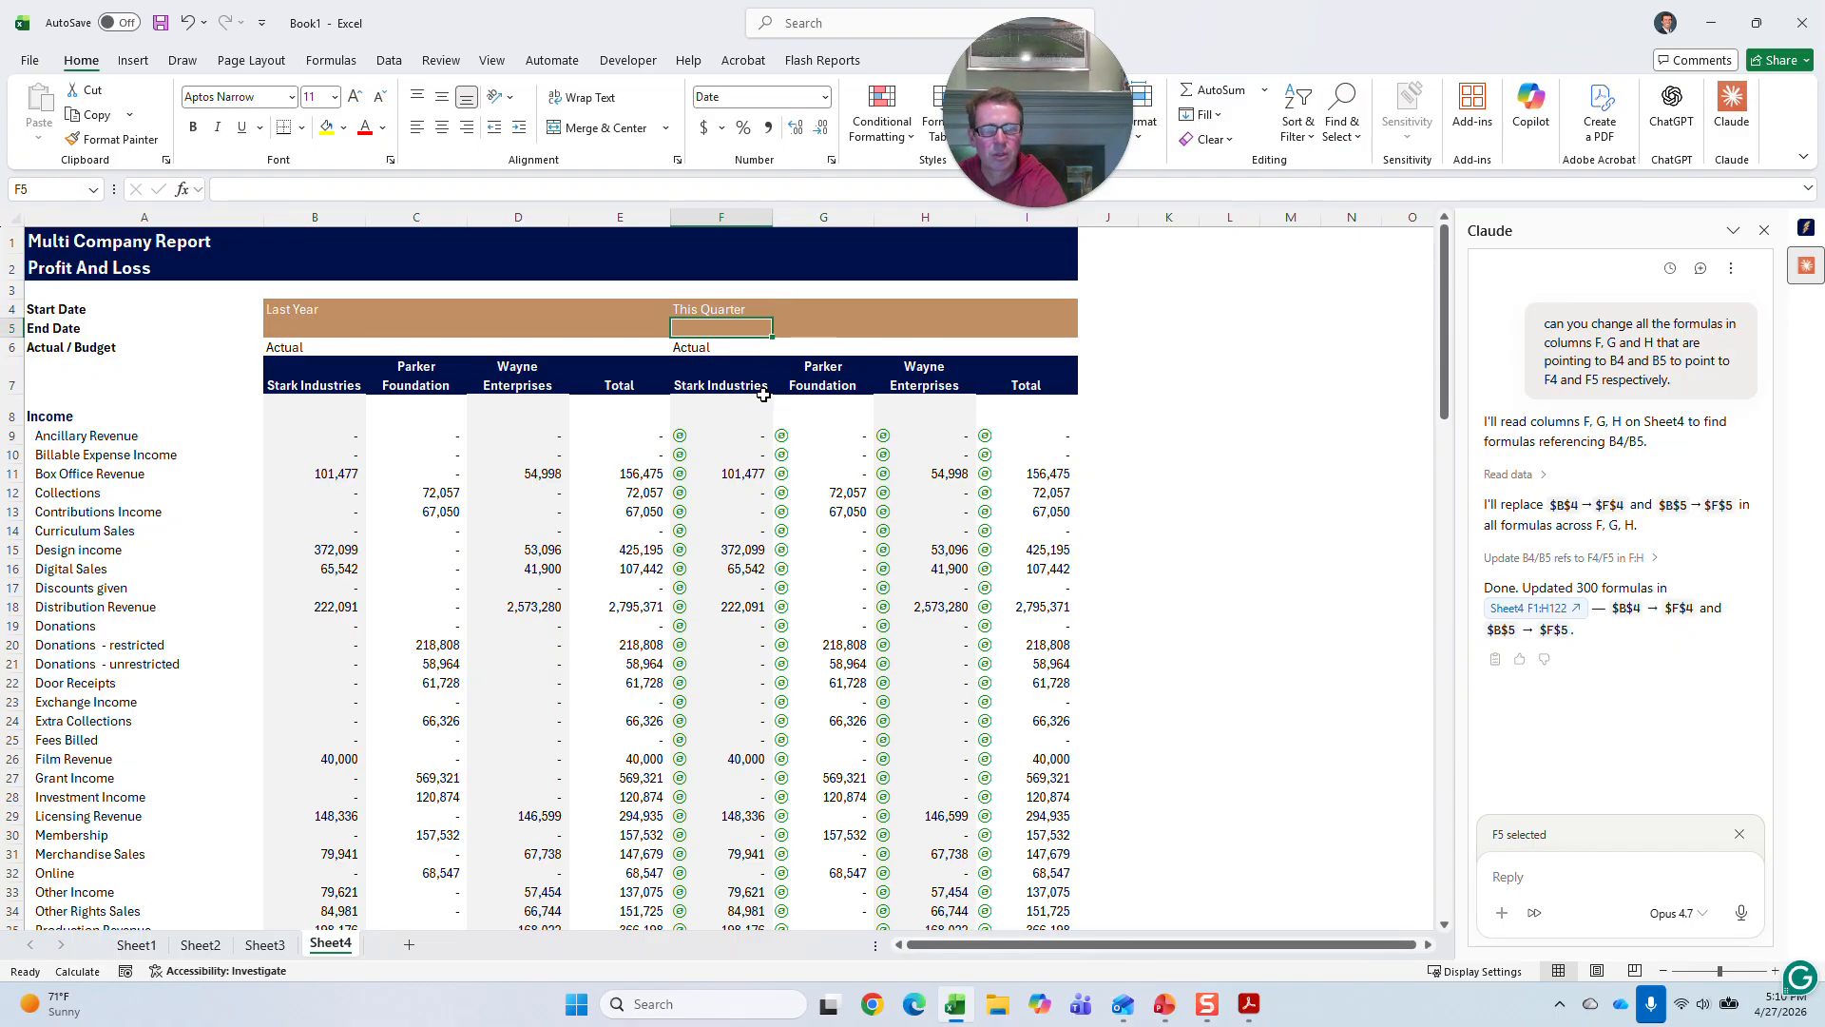
# - Set the first section's start date in B4 to Last Quarter
pyautogui.press('Up')
pyautogui.press('Left')
pyautogui.press('Left')
pyautogui.press('Left')
pyautogui.press('Left')
pyautogui.press('Left')
pyautogui.press('Right')
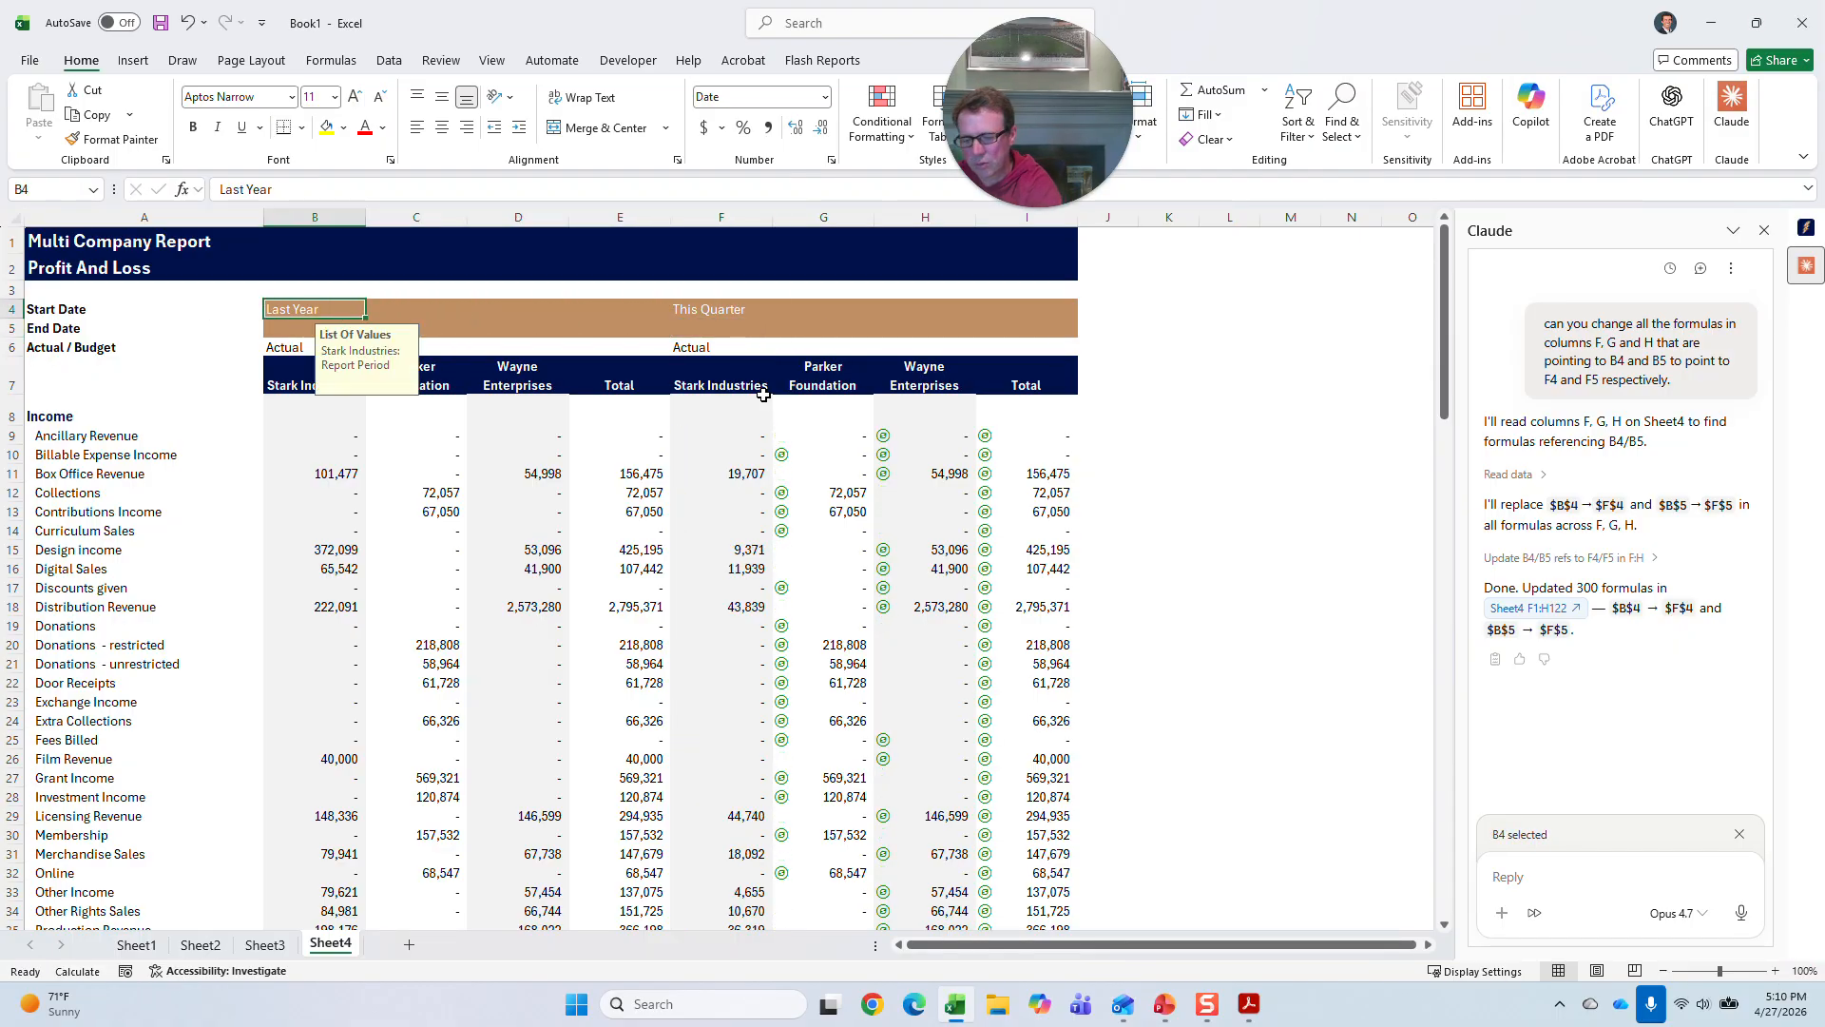
pyautogui.press('BackSpace')
pyautogui.write('Last')
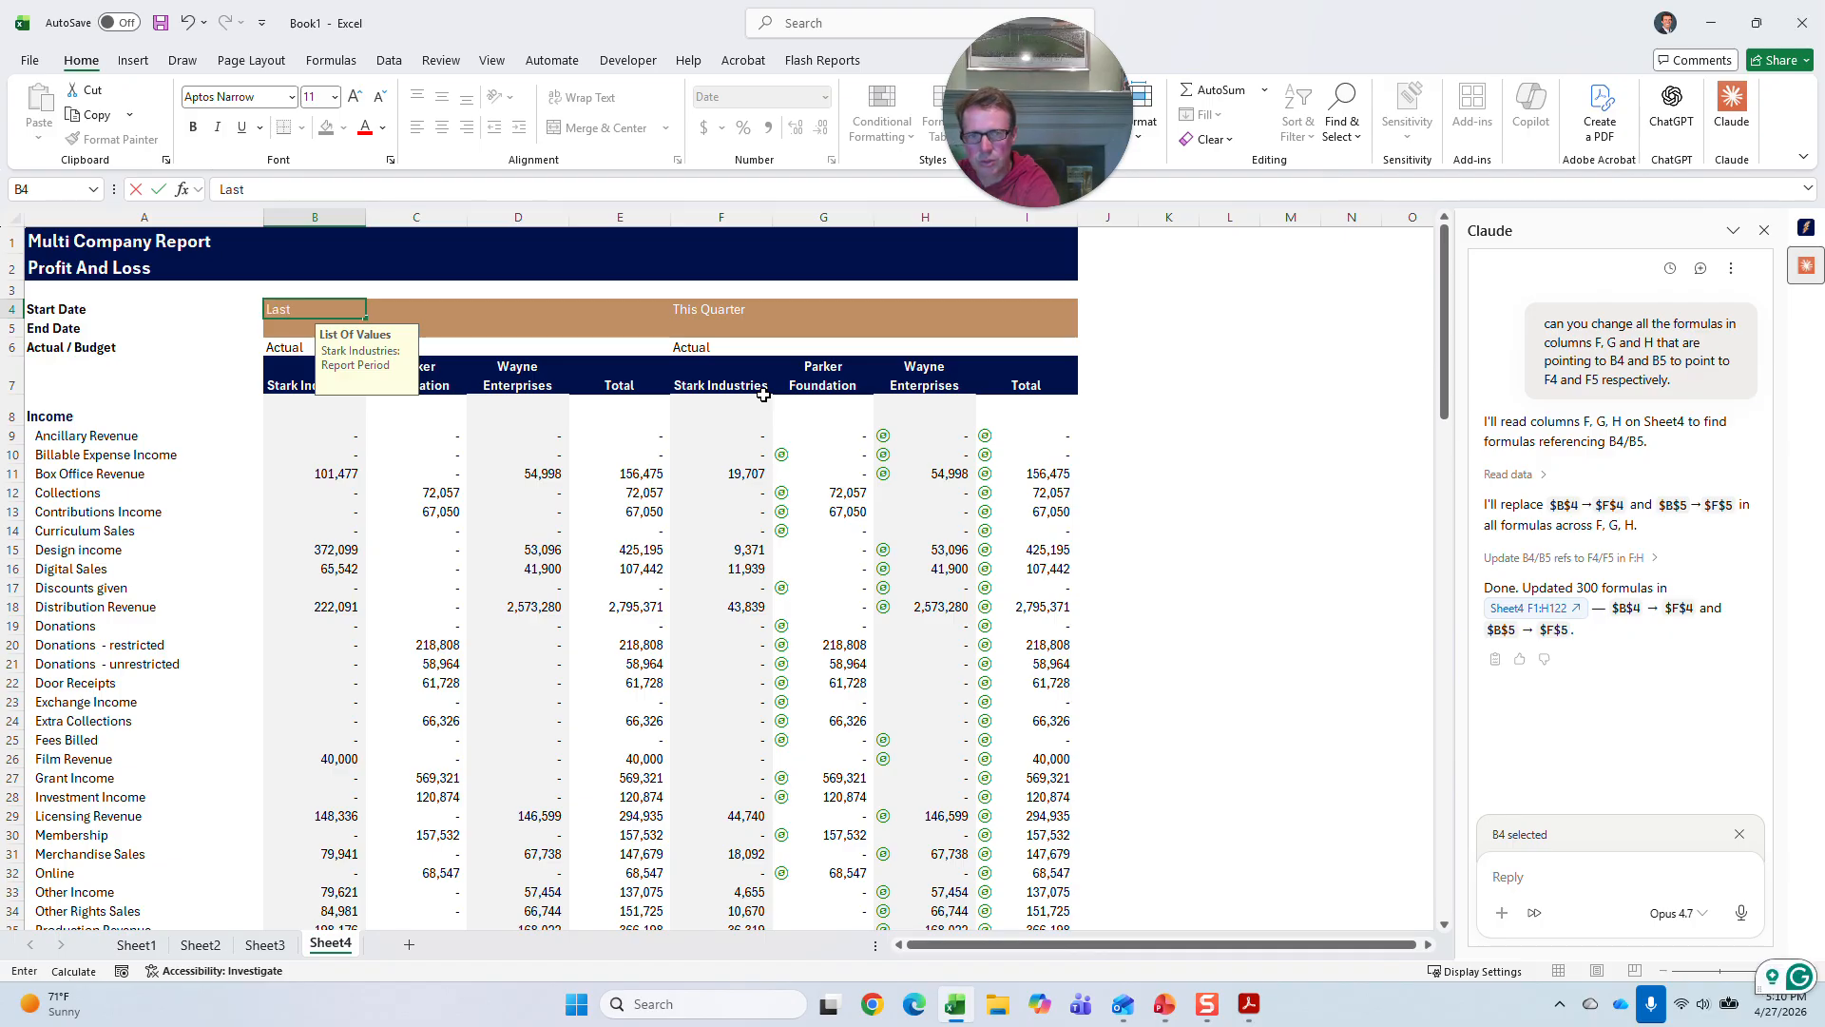
pyautogui.write(' Quarter')
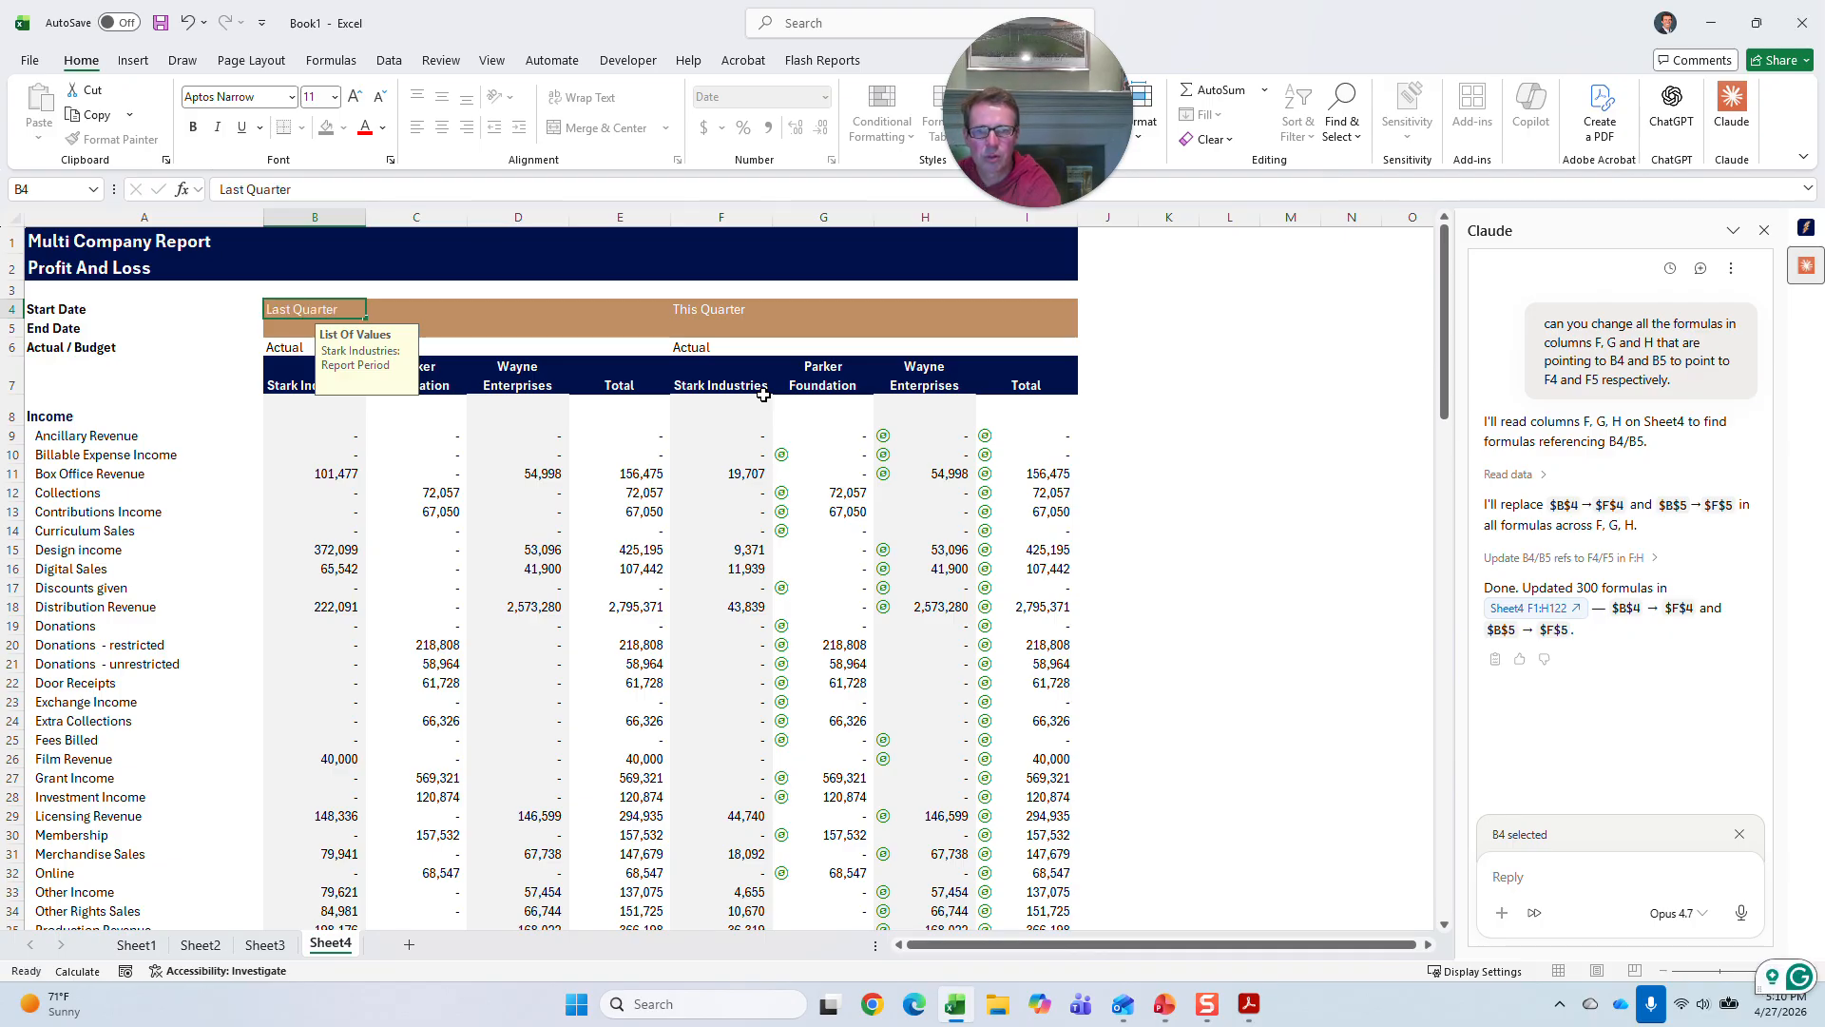
pyautogui.press('Return')
pyautogui.click(700, 531)
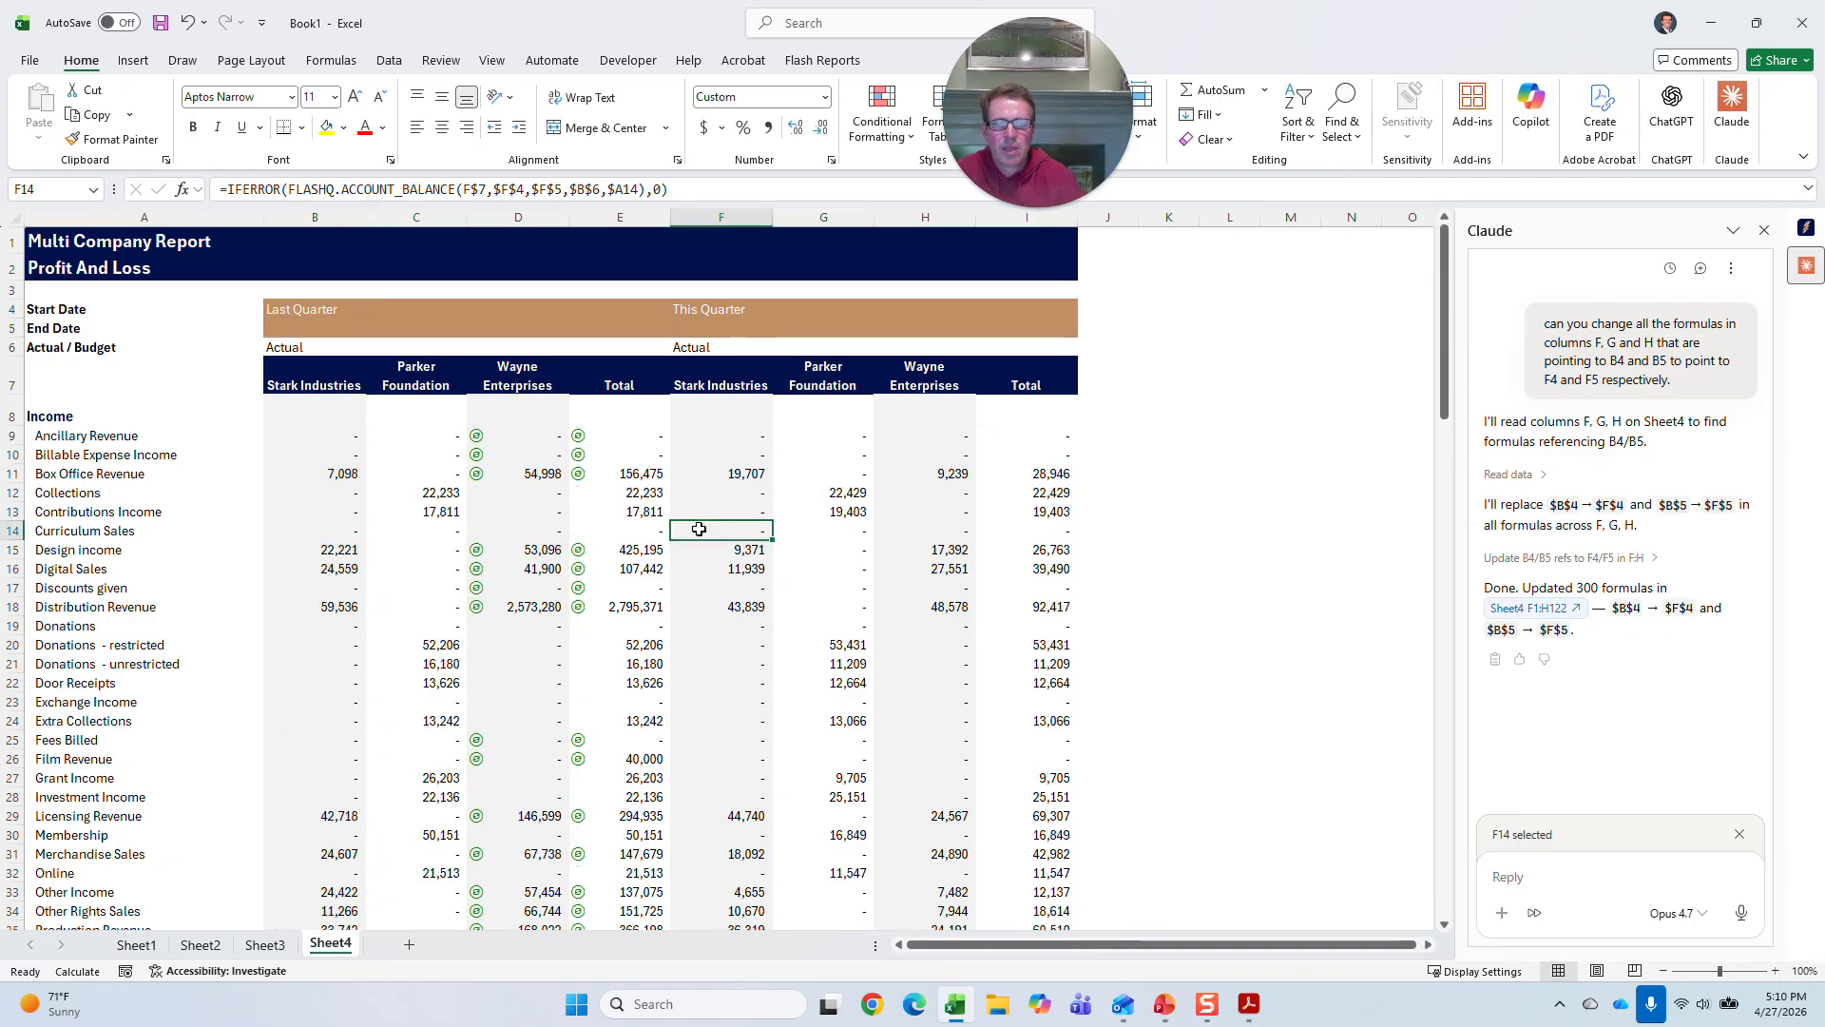